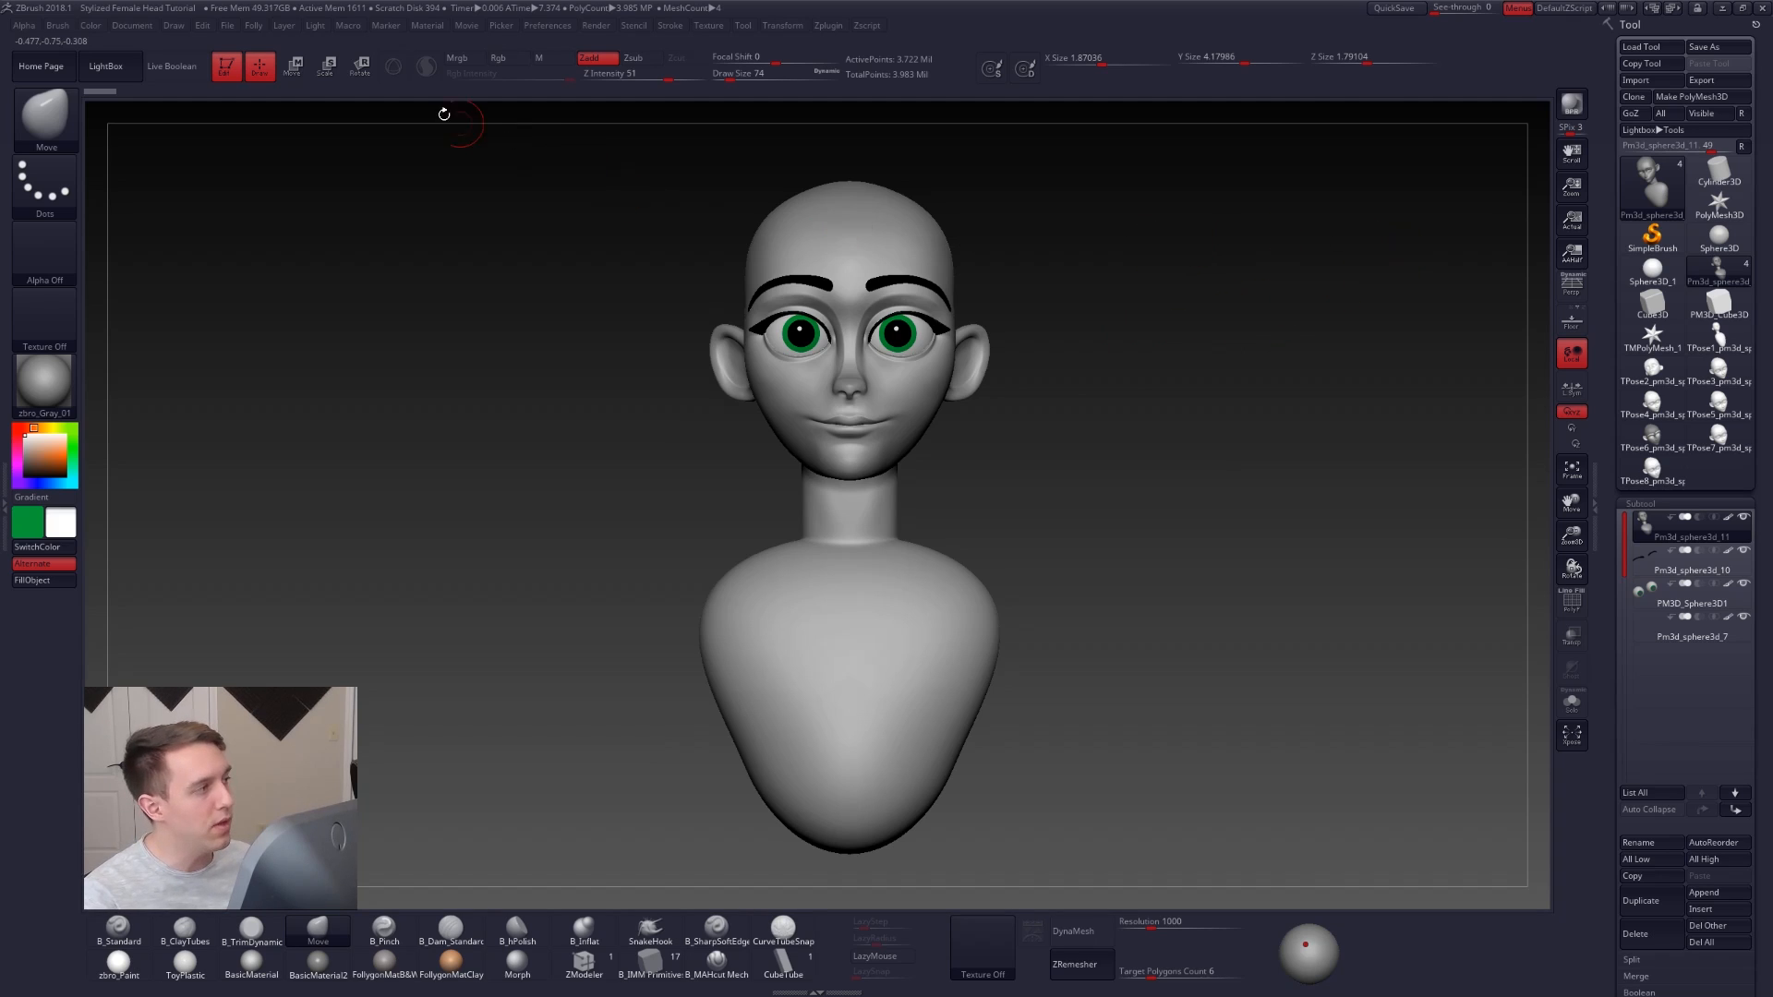
Review the separate TPose tools in the tool list one by one and return to the complete bust tool.
{"action": "left_click", "coordinate": [227, 27]}
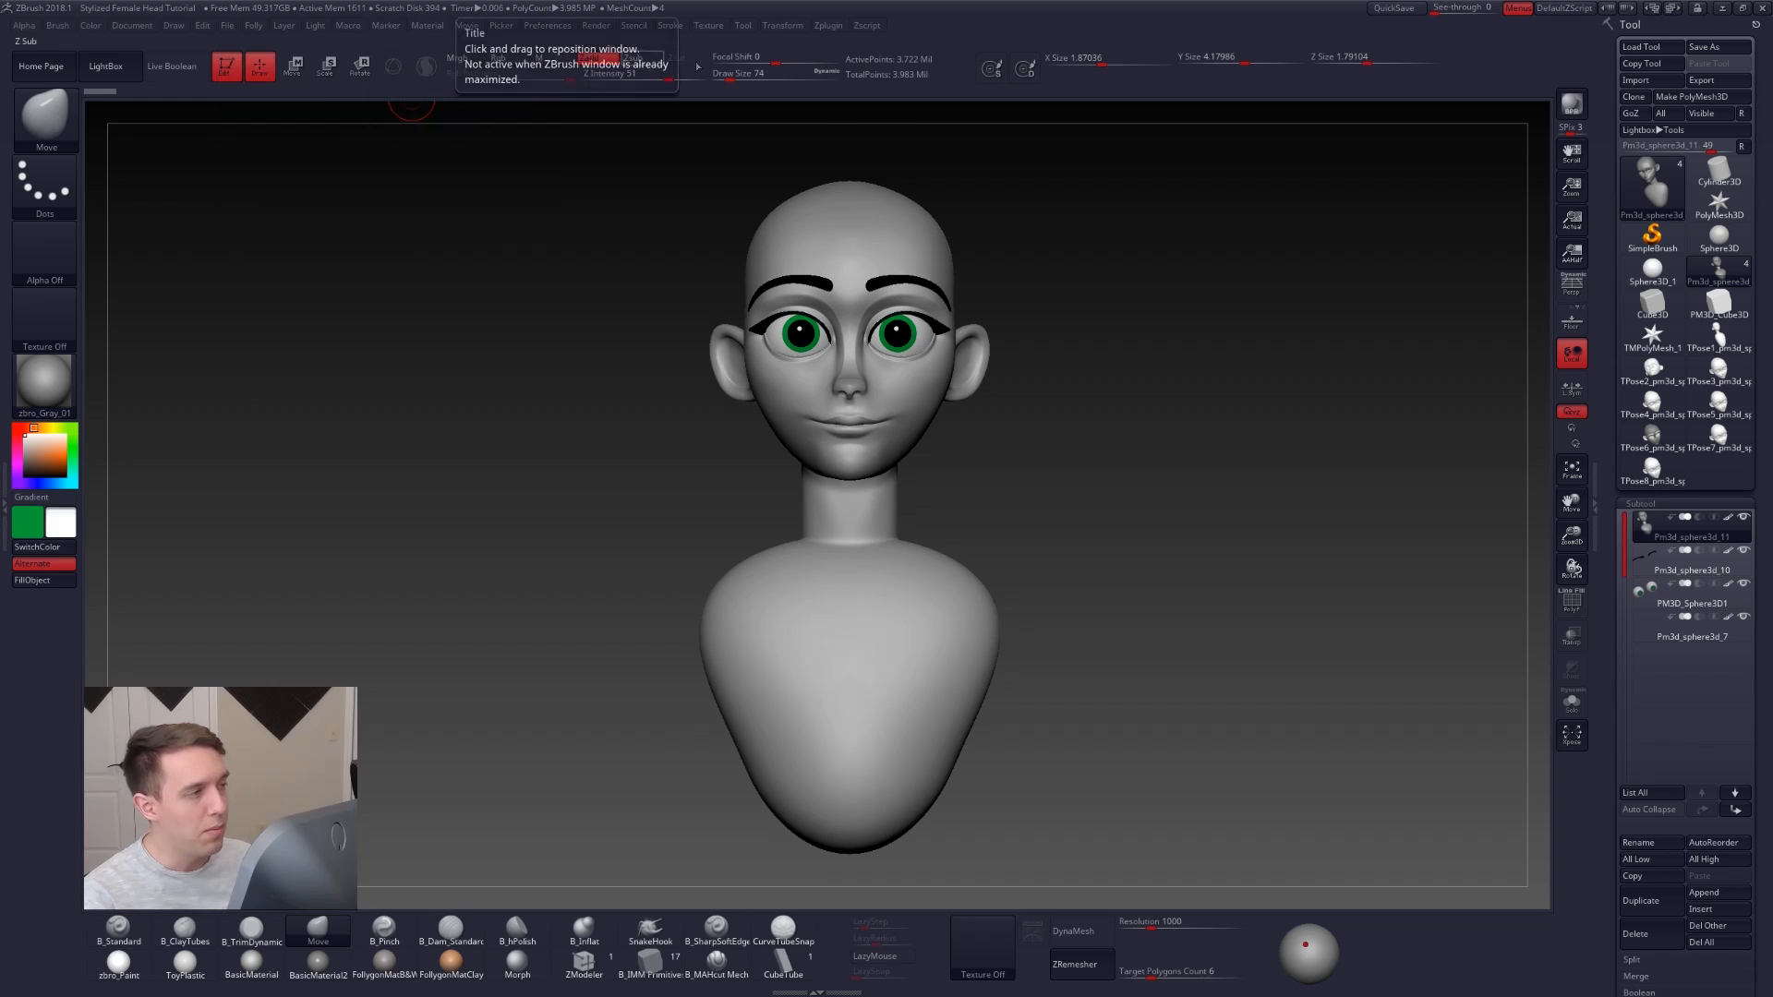
{"action": "mouse_move", "coordinate": [1733, 274]}
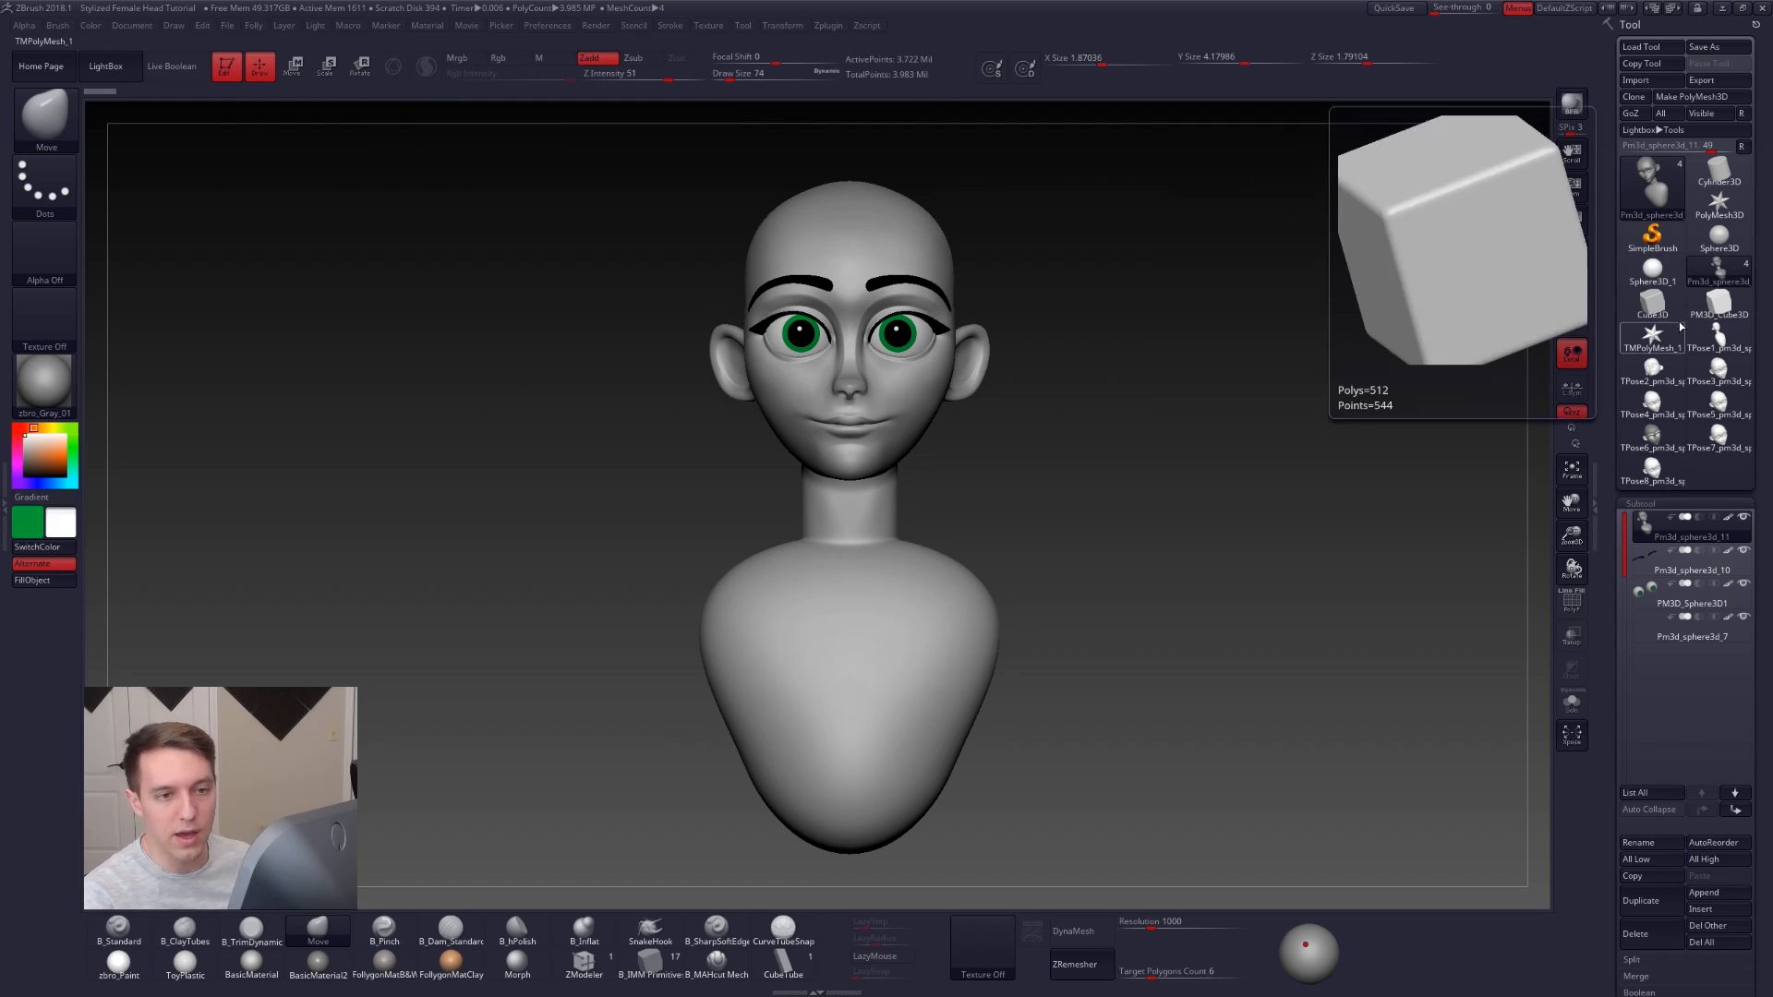
{"action": "left_click", "coordinate": [1715, 347]}
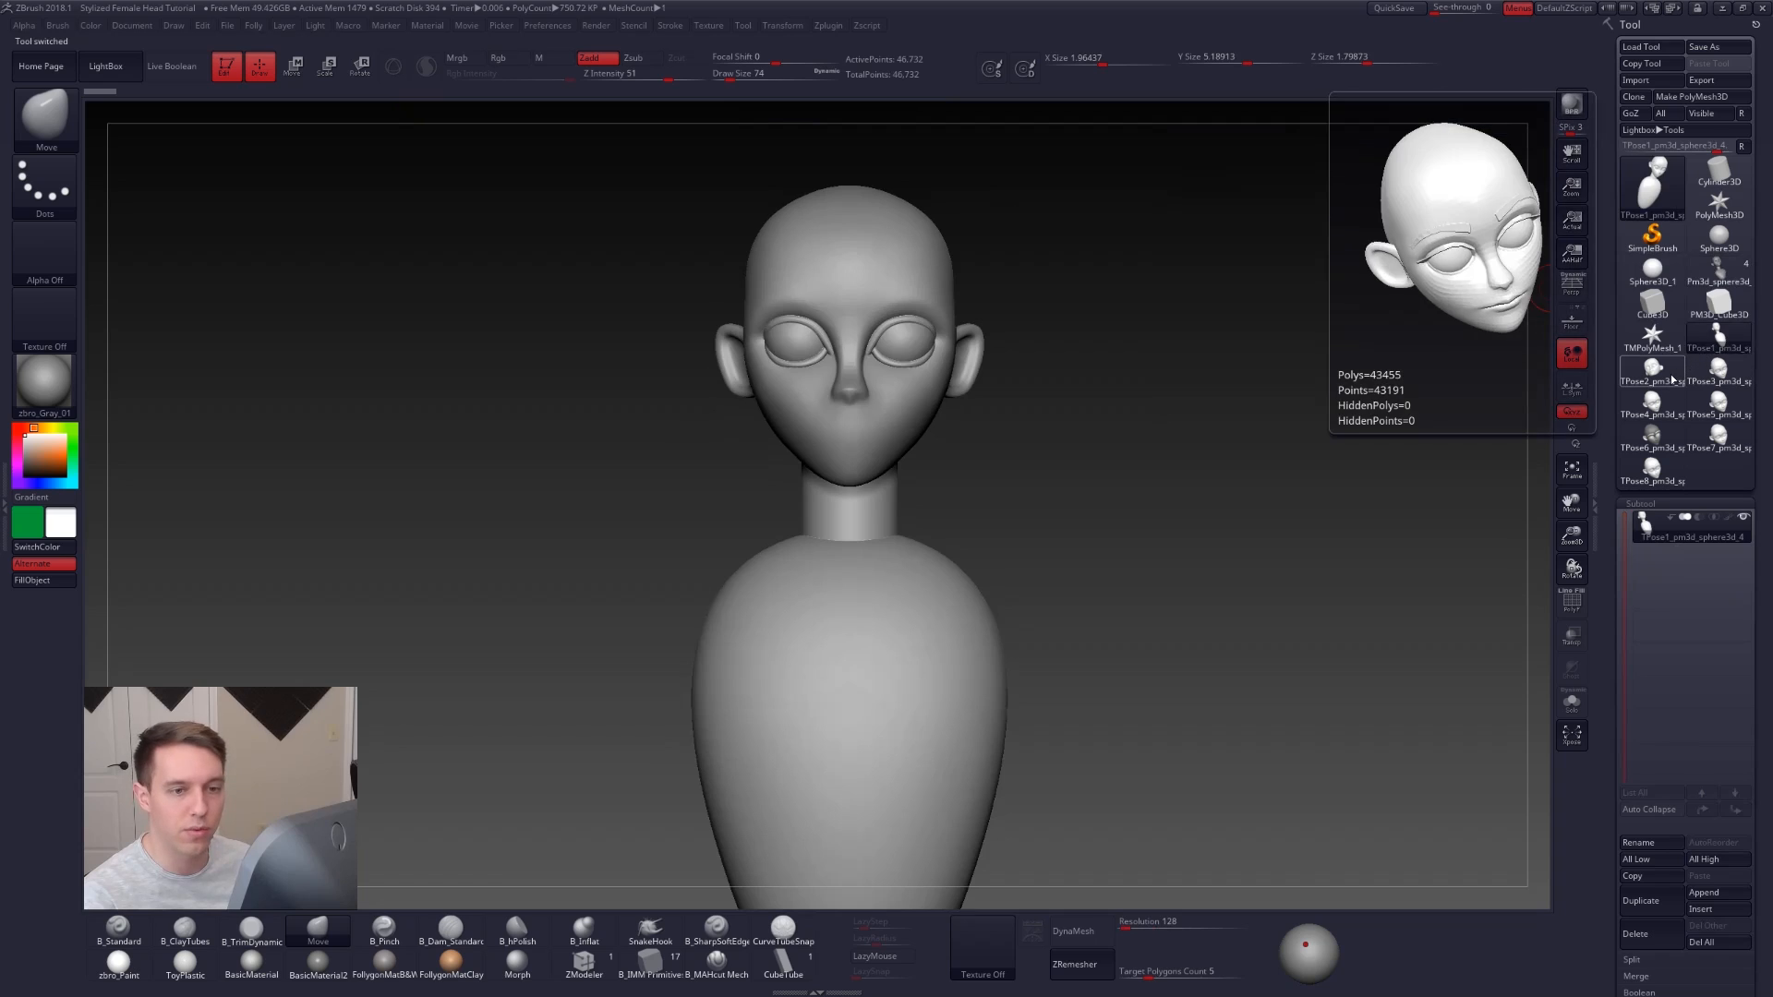
{"action": "left_click", "coordinate": [1711, 377]}
{"action": "left_click", "coordinate": [1719, 404]}
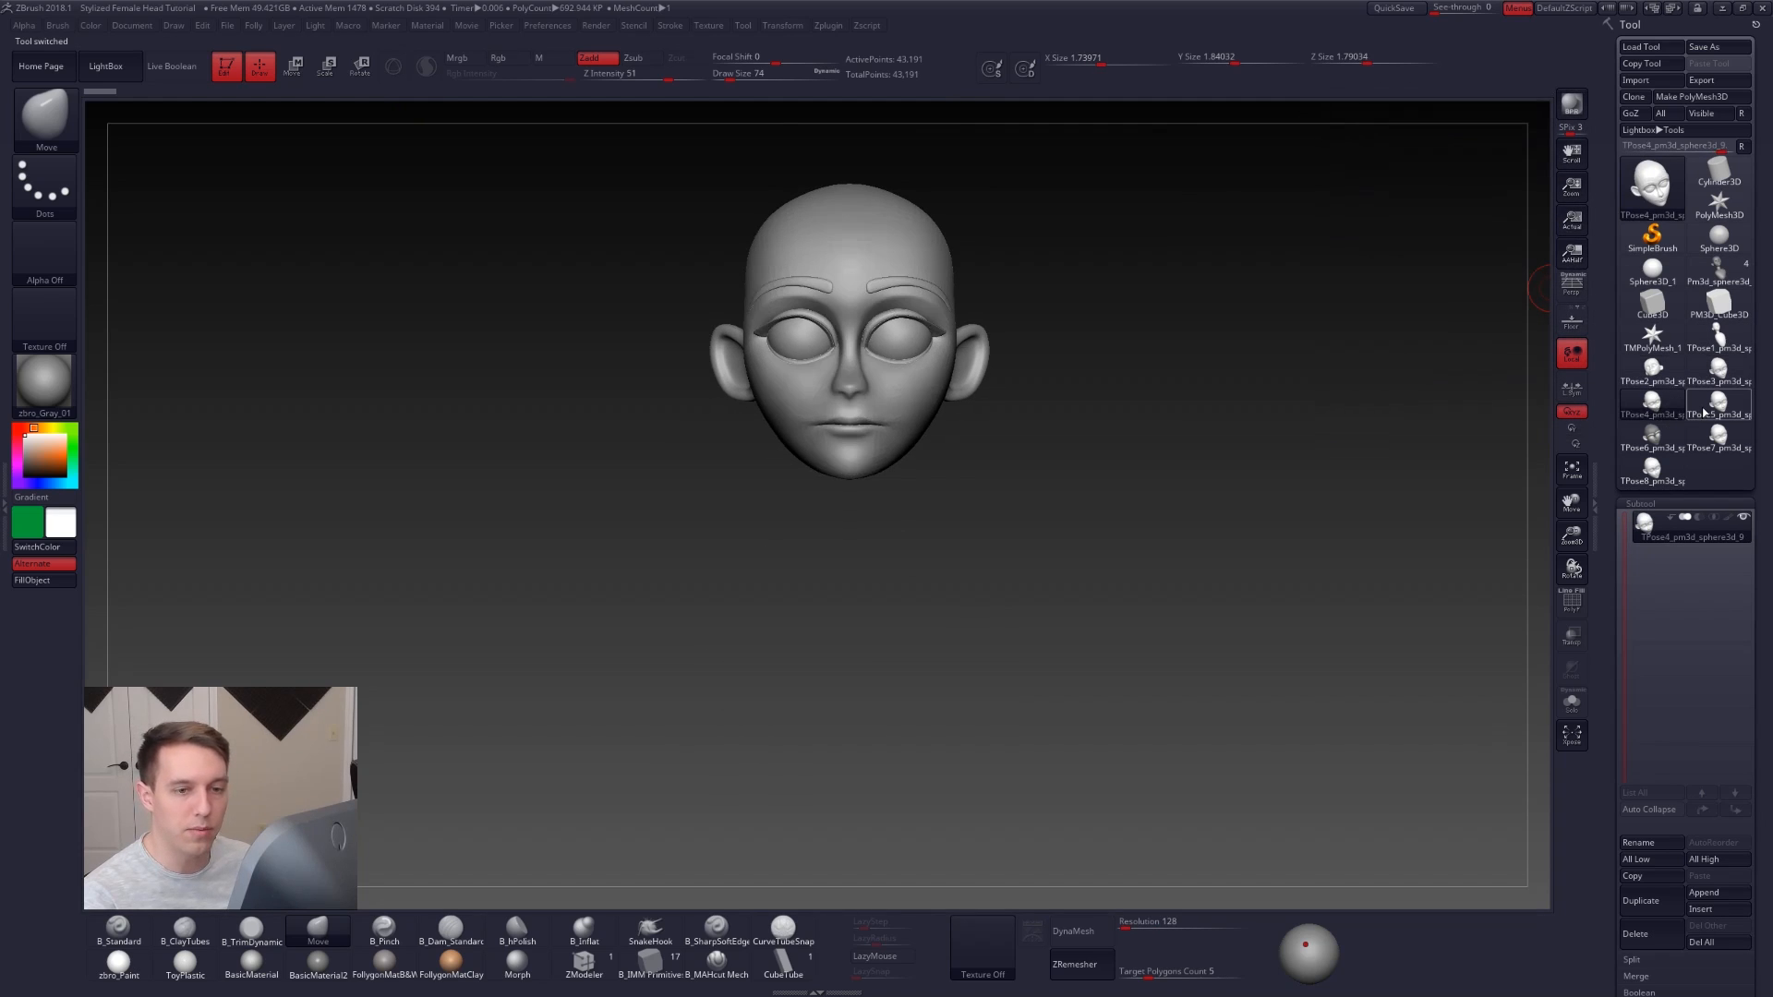
{"action": "left_click", "coordinate": [1667, 430]}
{"action": "left_click", "coordinate": [1704, 434]}
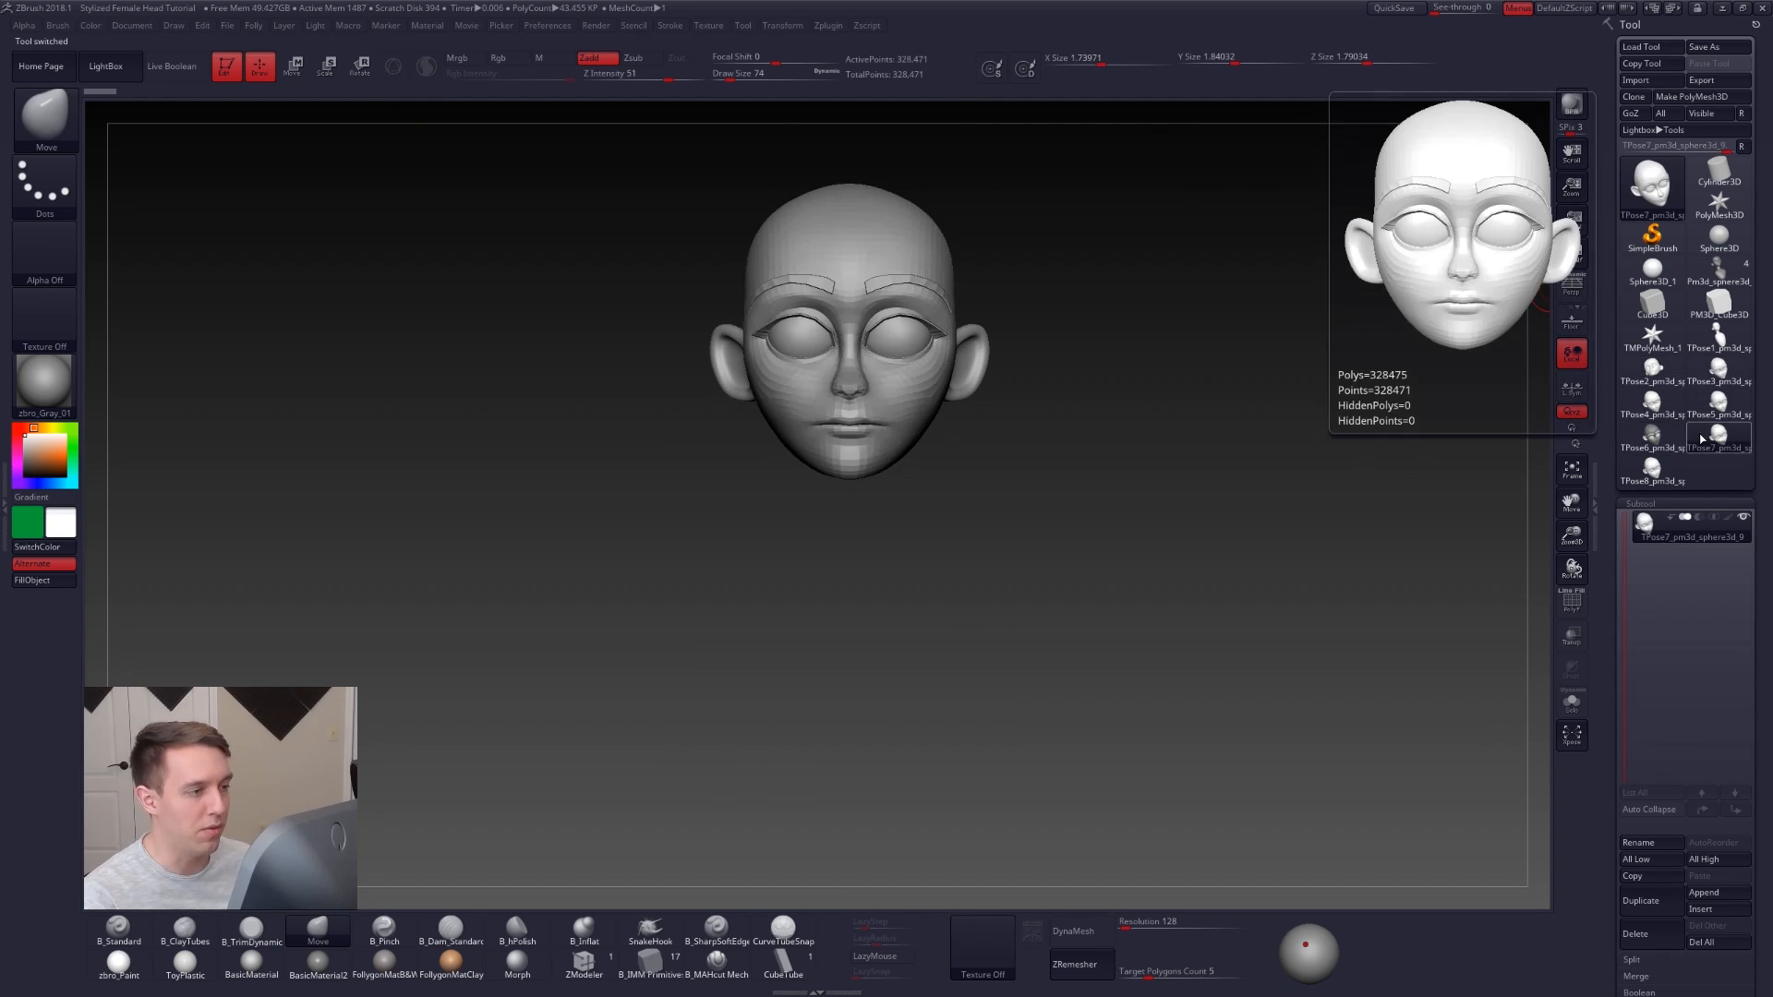
{"action": "left_click", "coordinate": [1651, 469]}
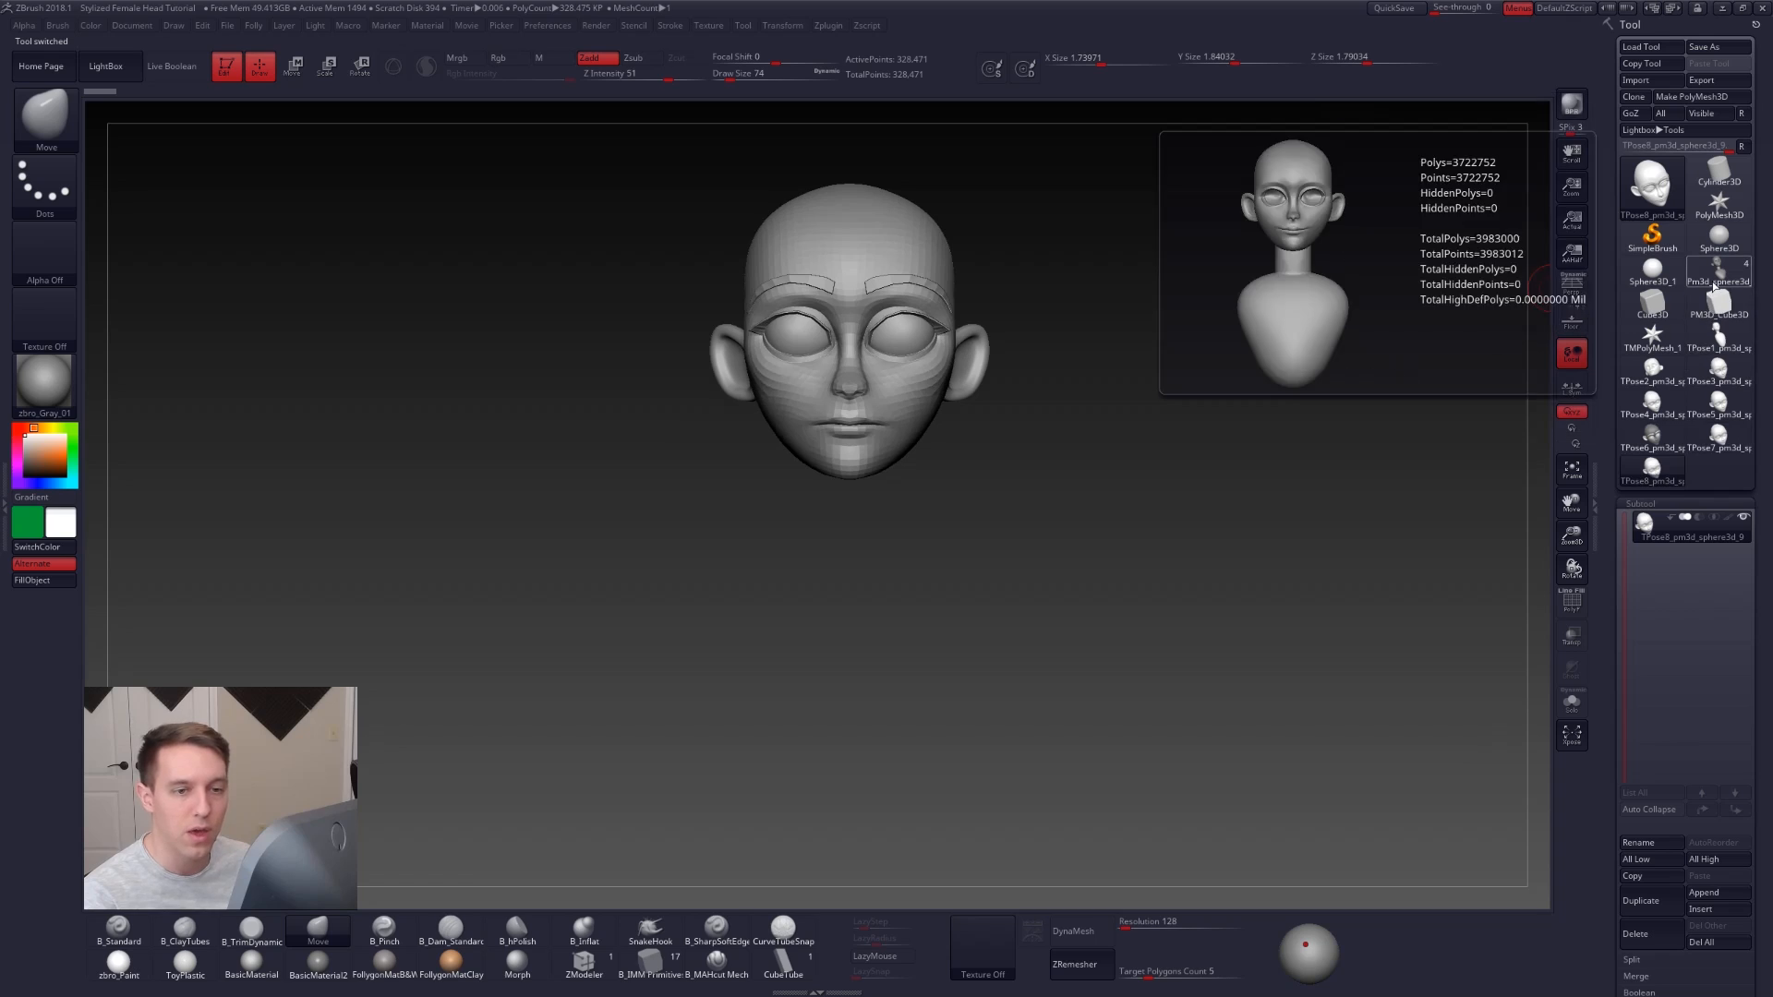
{"action": "mouse_move", "coordinate": [1689, 419]}
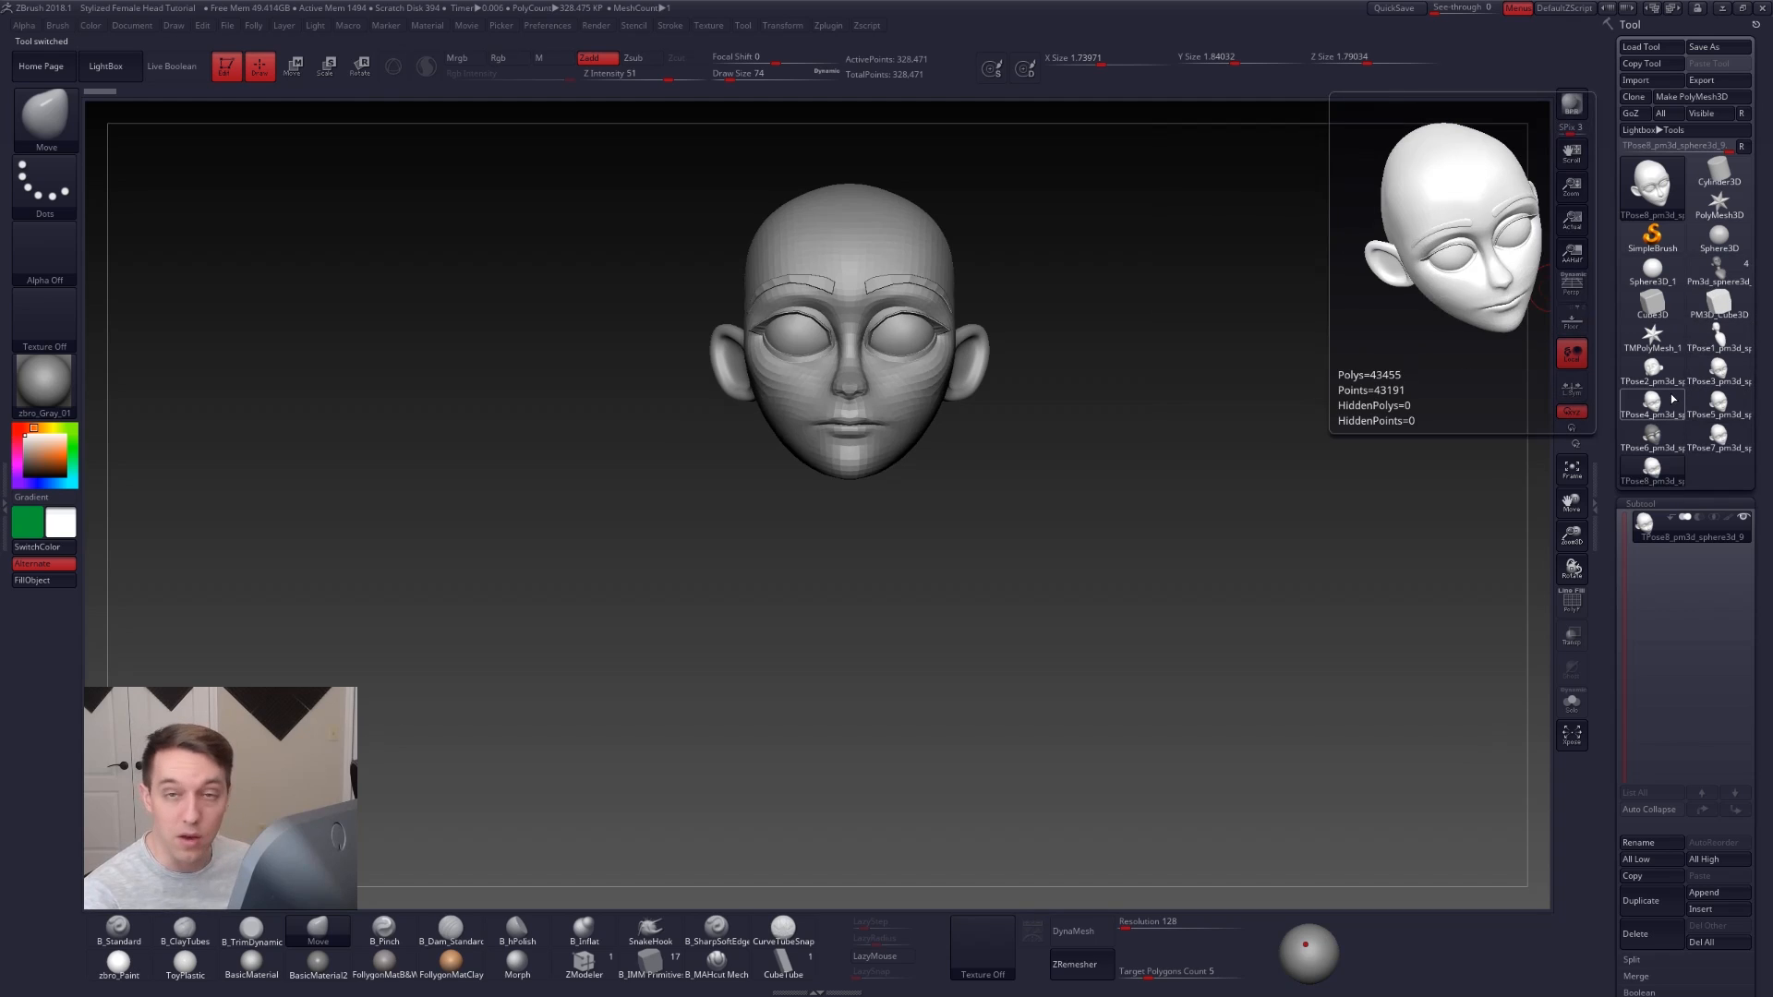
{"action": "mouse_move", "coordinate": [1711, 296]}
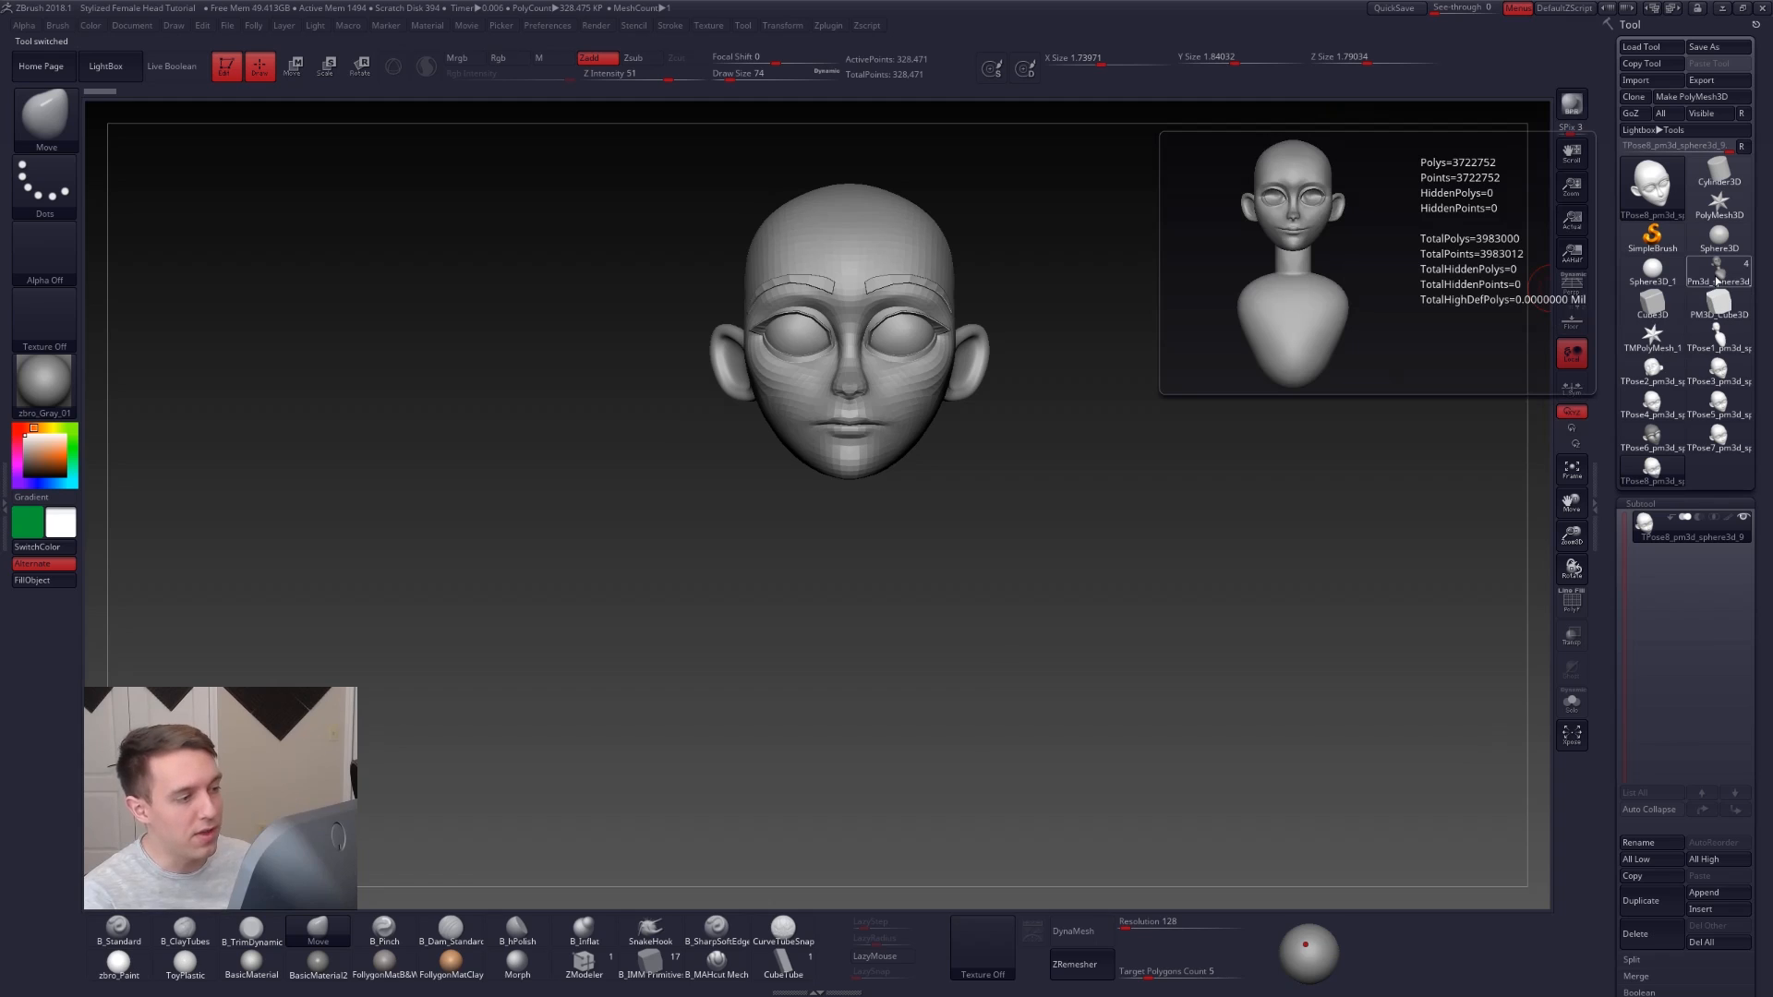
{"action": "left_click", "coordinate": [1717, 280]}
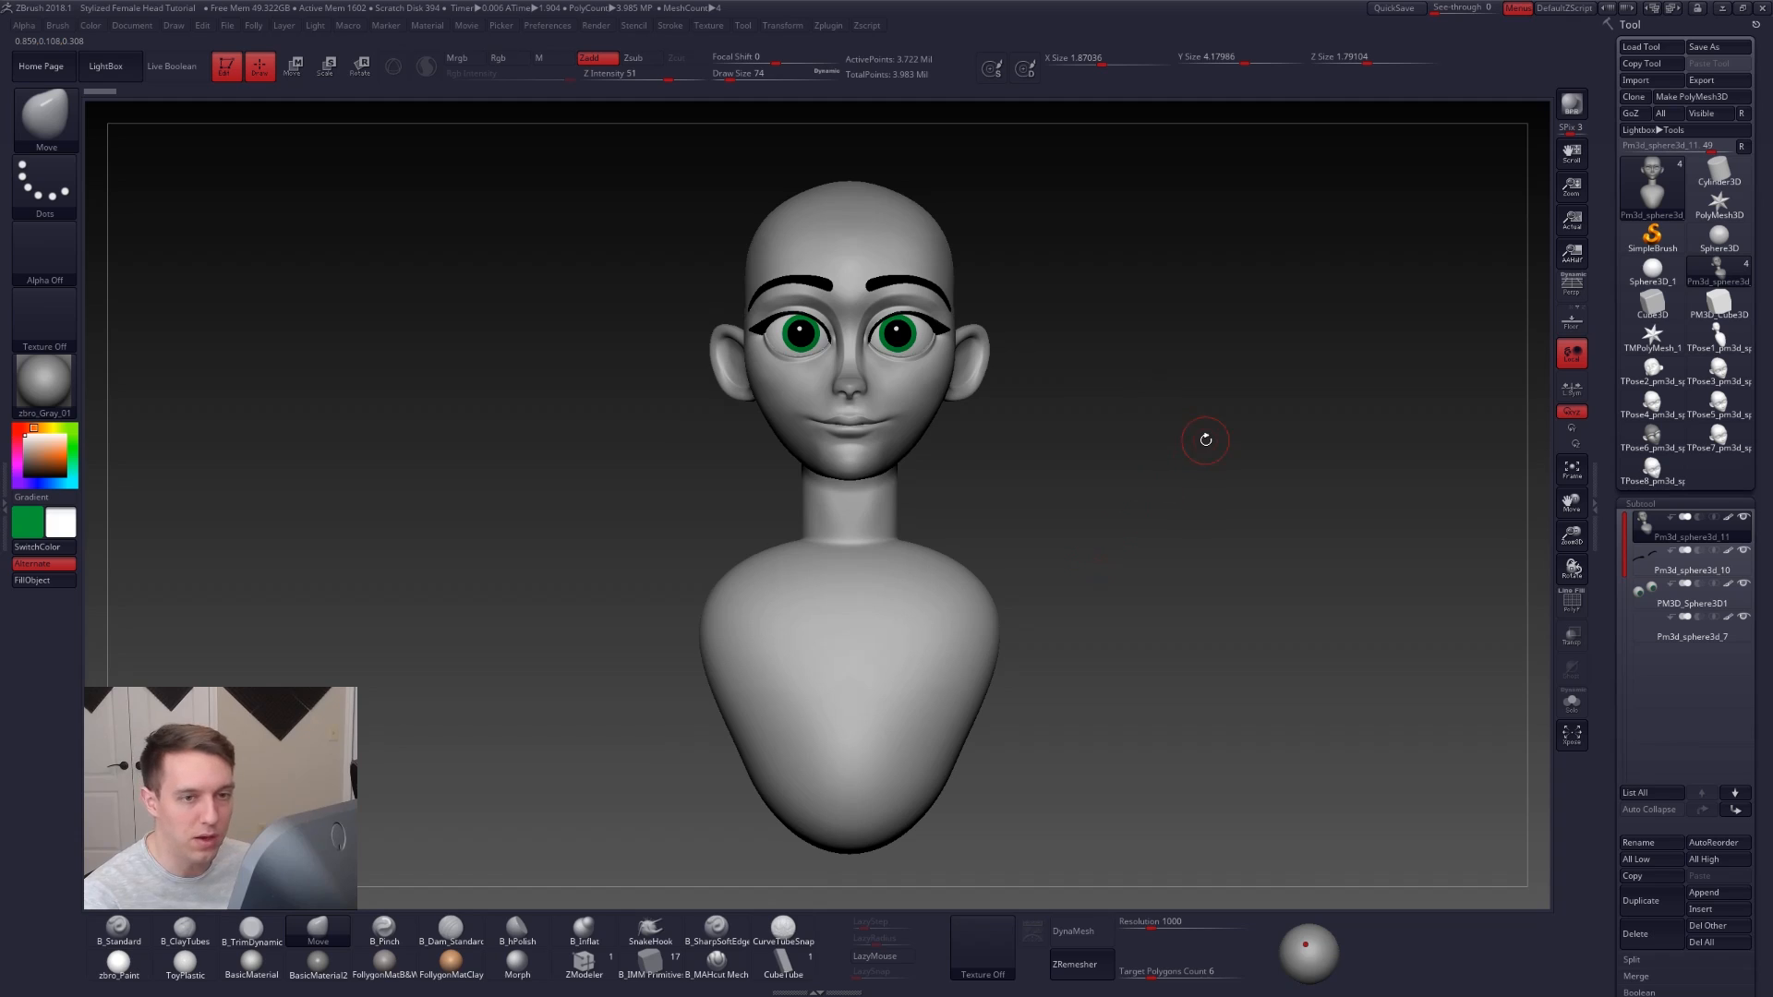
Switch the inclusion of undo history with the saved project on and back off.
{"action": "left_click", "coordinate": [227, 25]}
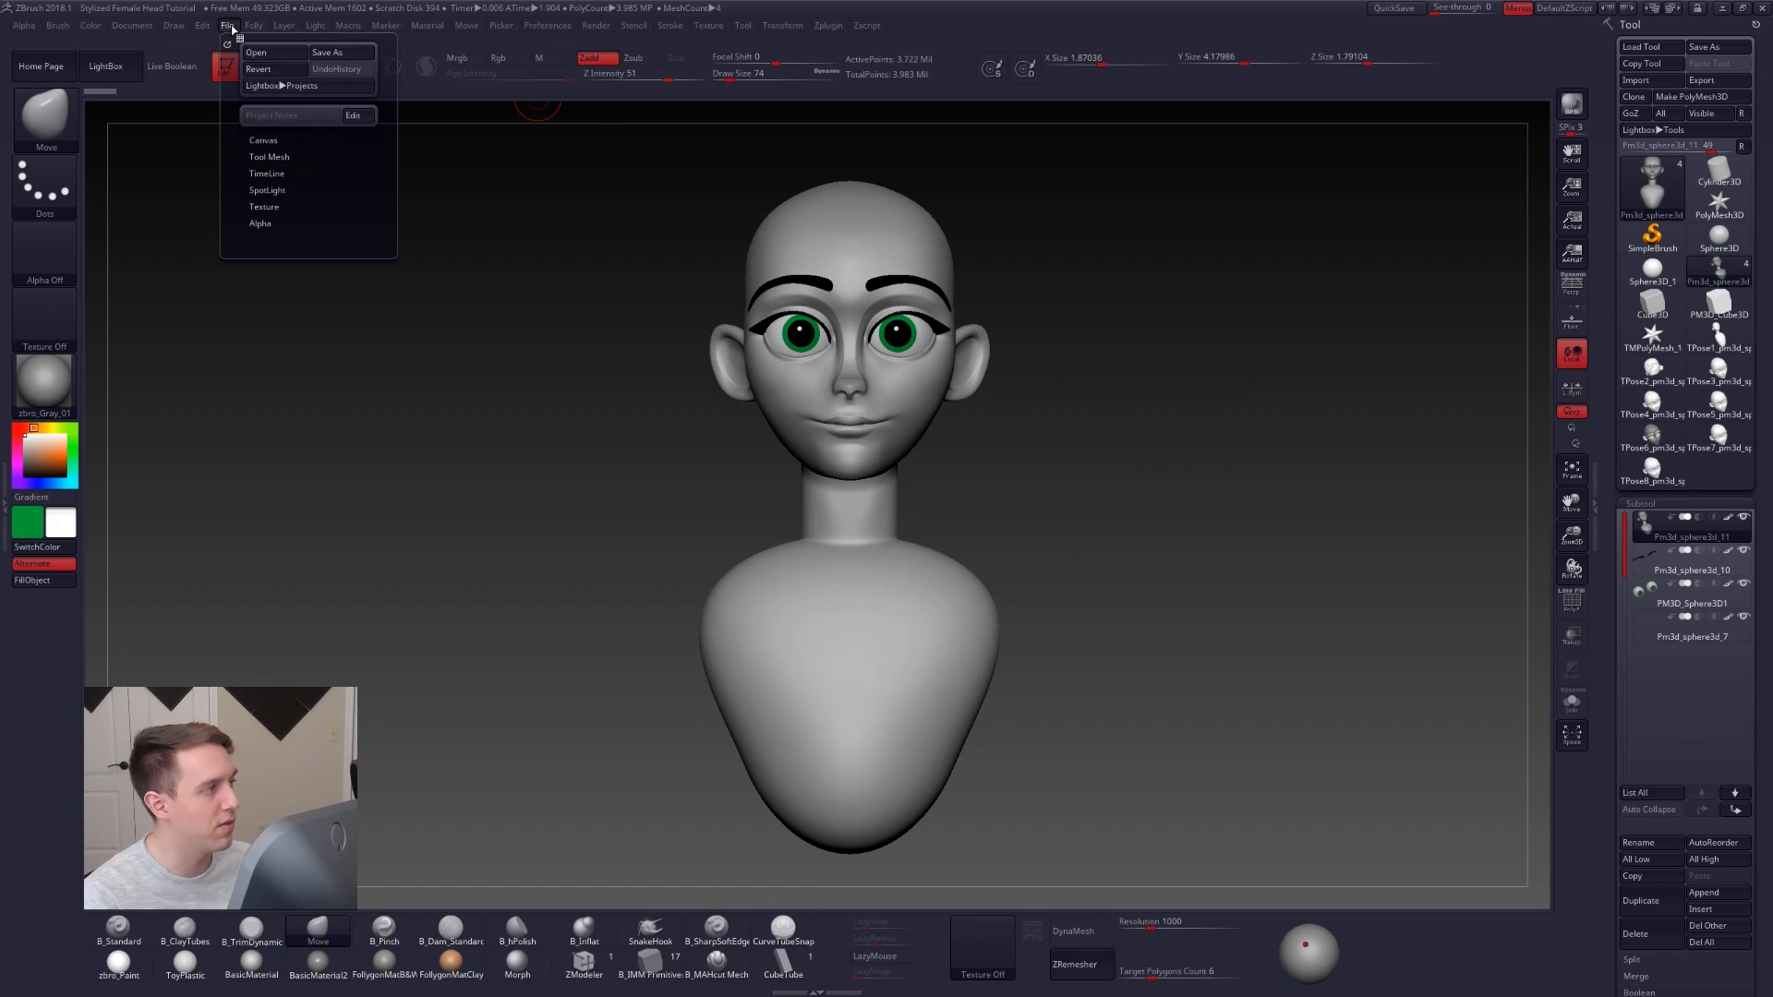
{"action": "left_click", "coordinate": [330, 70]}
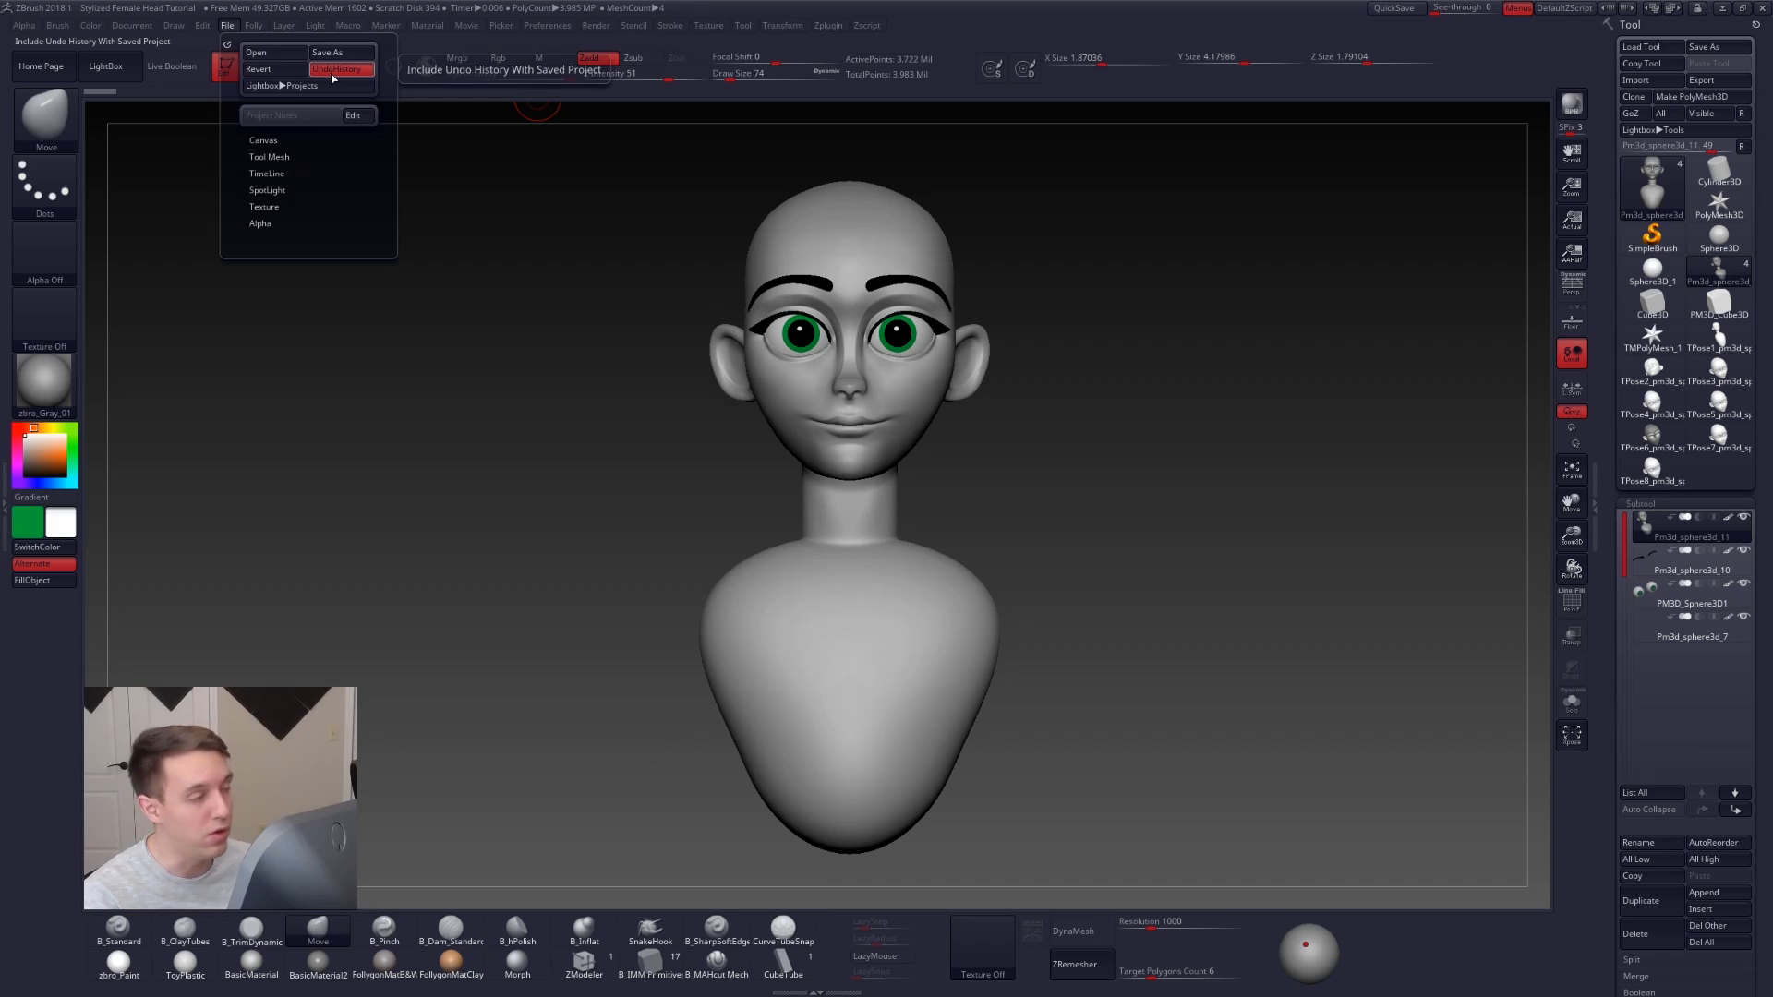
{"action": "left_click", "coordinate": [332, 72]}
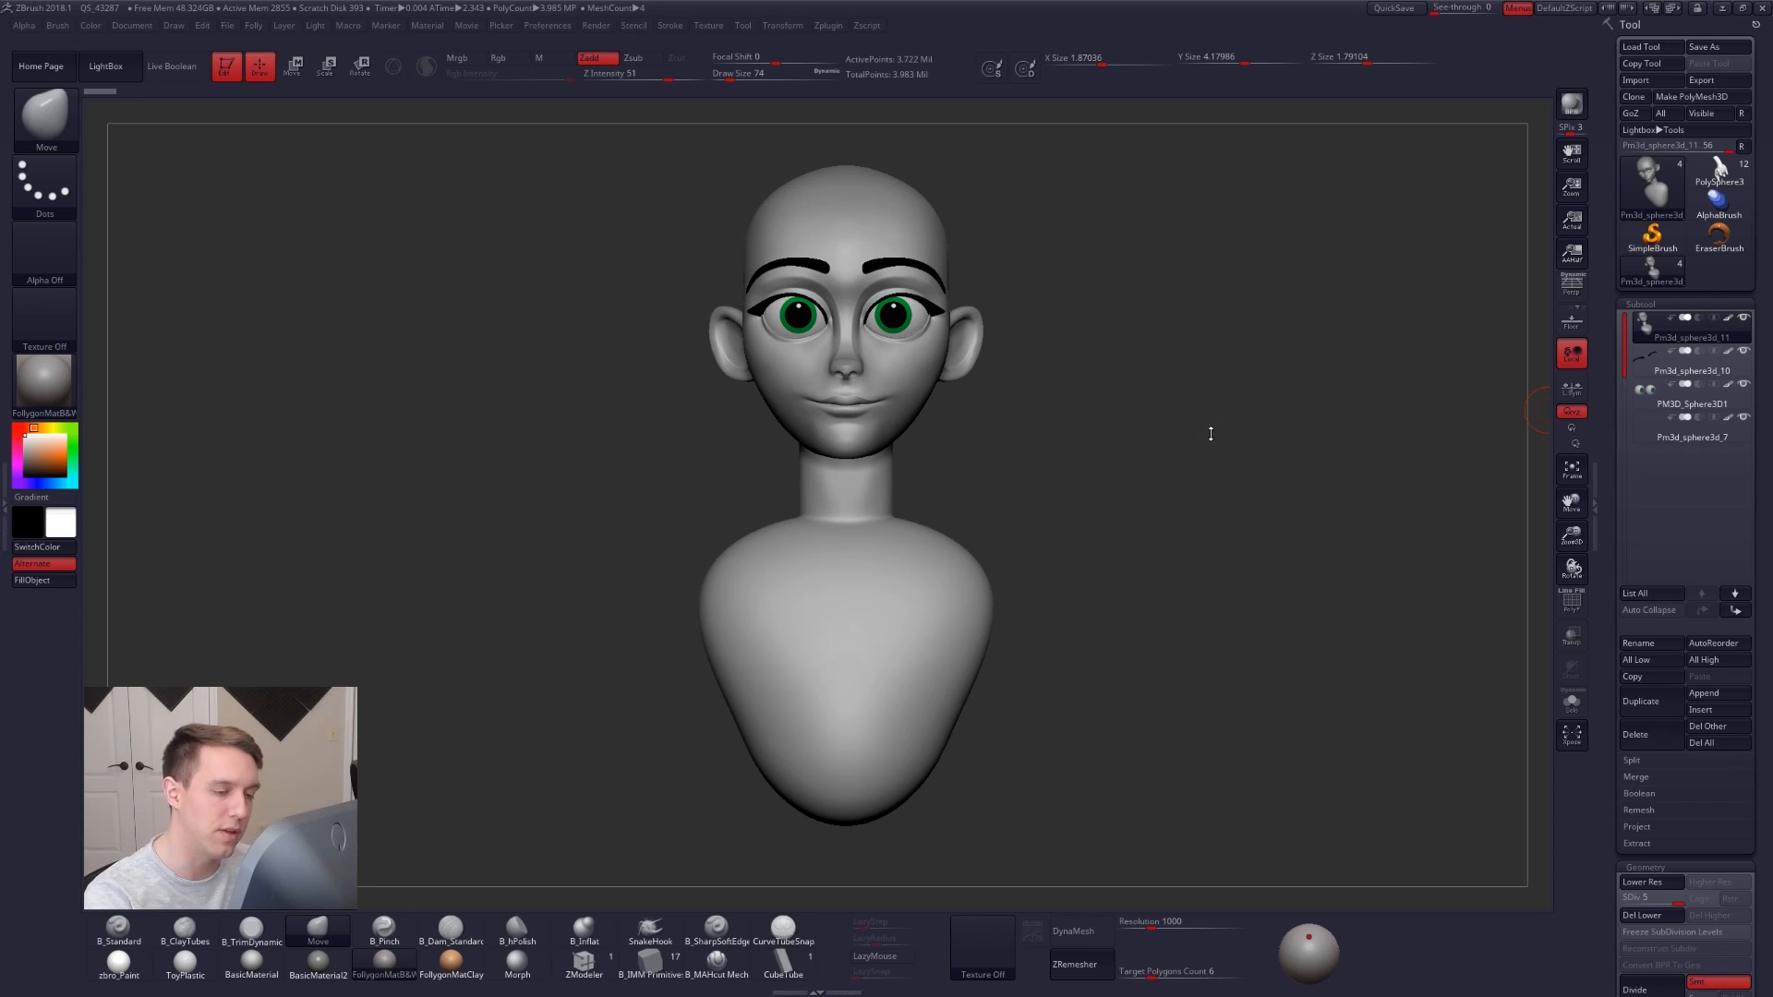
Reset the tool thumbnail list to its compact configuration for the bust.
{"action": "mouse_move", "coordinate": [1211, 435]}
{"action": "left_mouse_down"}
{"action": "mouse_move", "coordinate": [1091, 581]}
{"action": "mouse_move", "coordinate": [1108, 643]}
{"action": "left_mouse_up"}
{"action": "key", "text": "ctrl+f"}
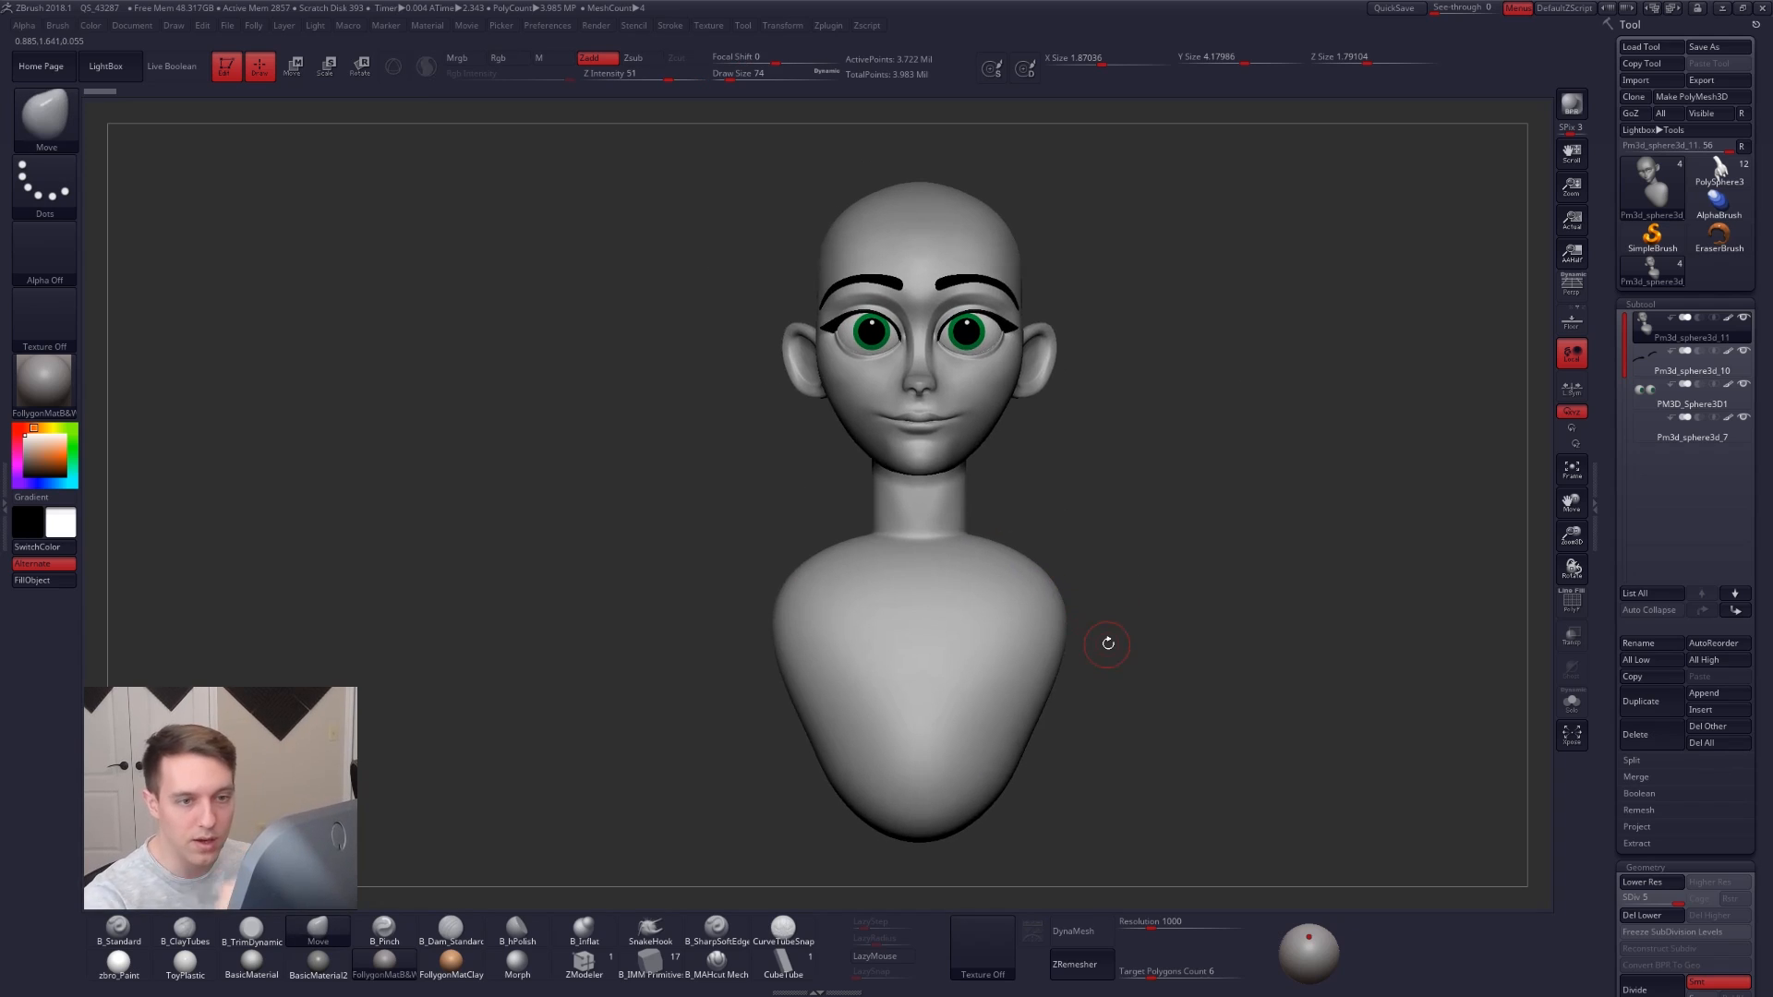
{"action": "left_click", "coordinate": [1740, 147]}
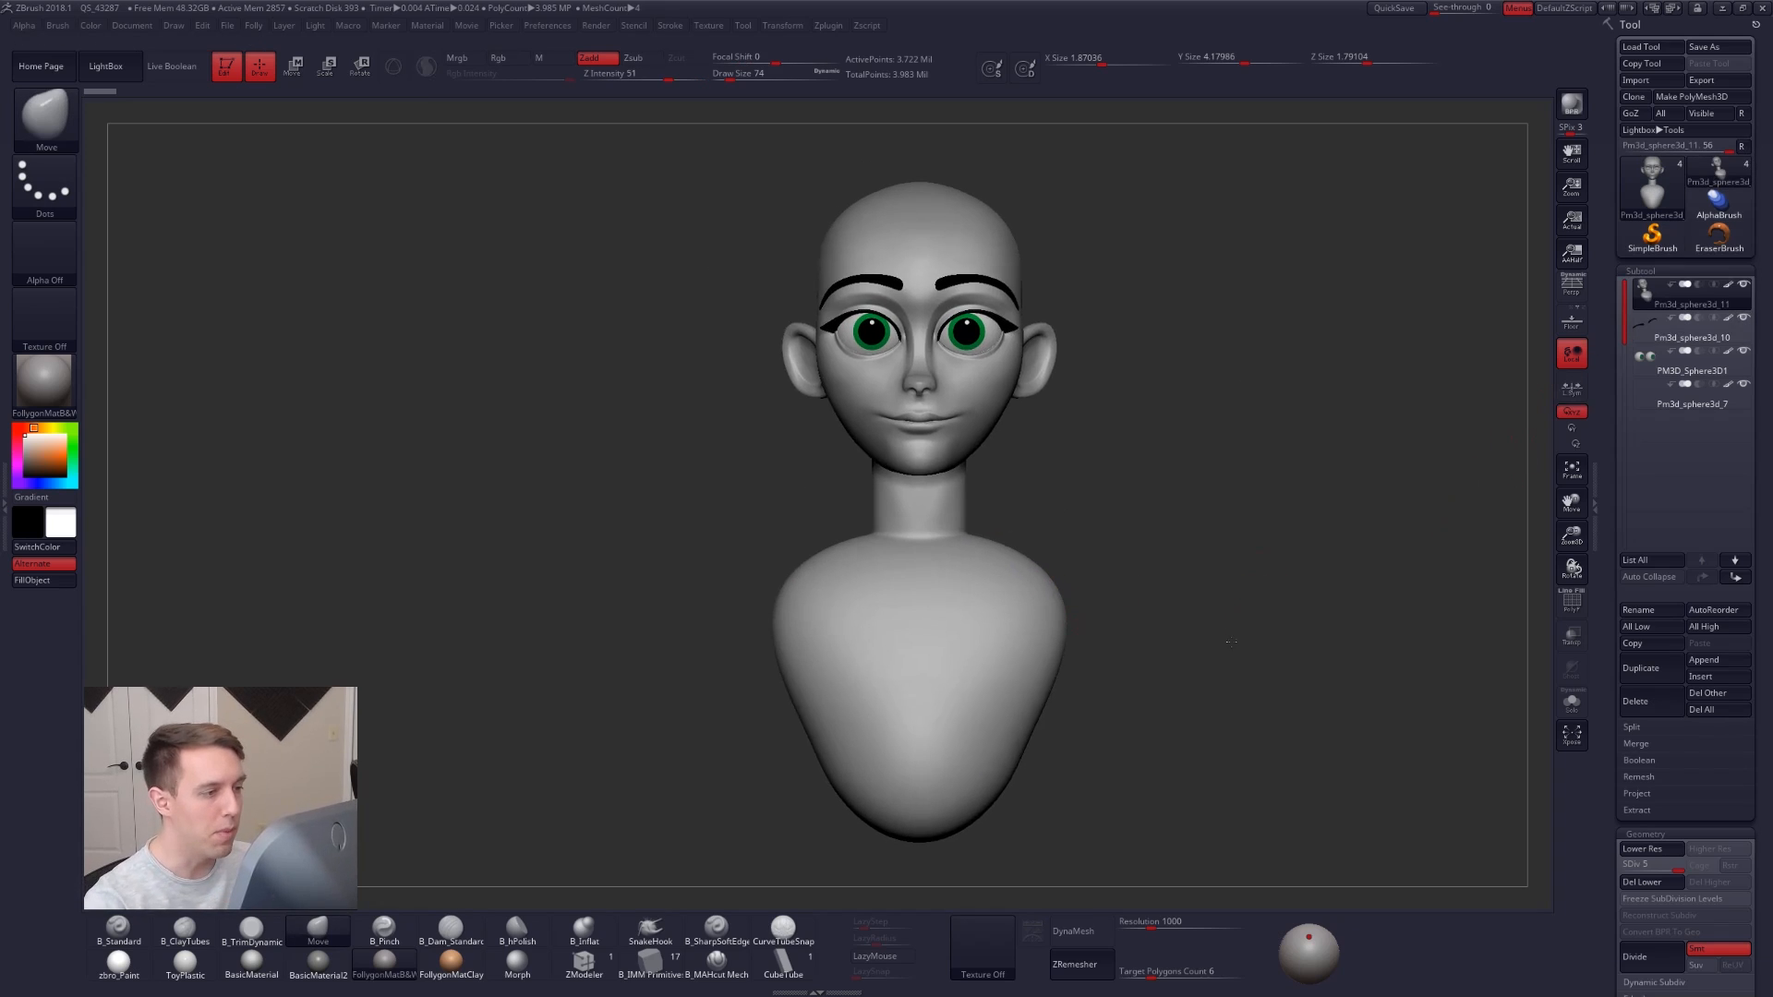
Inspect the bust's polygon wireframe from the front and side with PolyFrame, and turn the wireframe off.
{"action": "left_click_drag", "start_coordinate": [1231, 641], "coordinate": [1210, 701]}
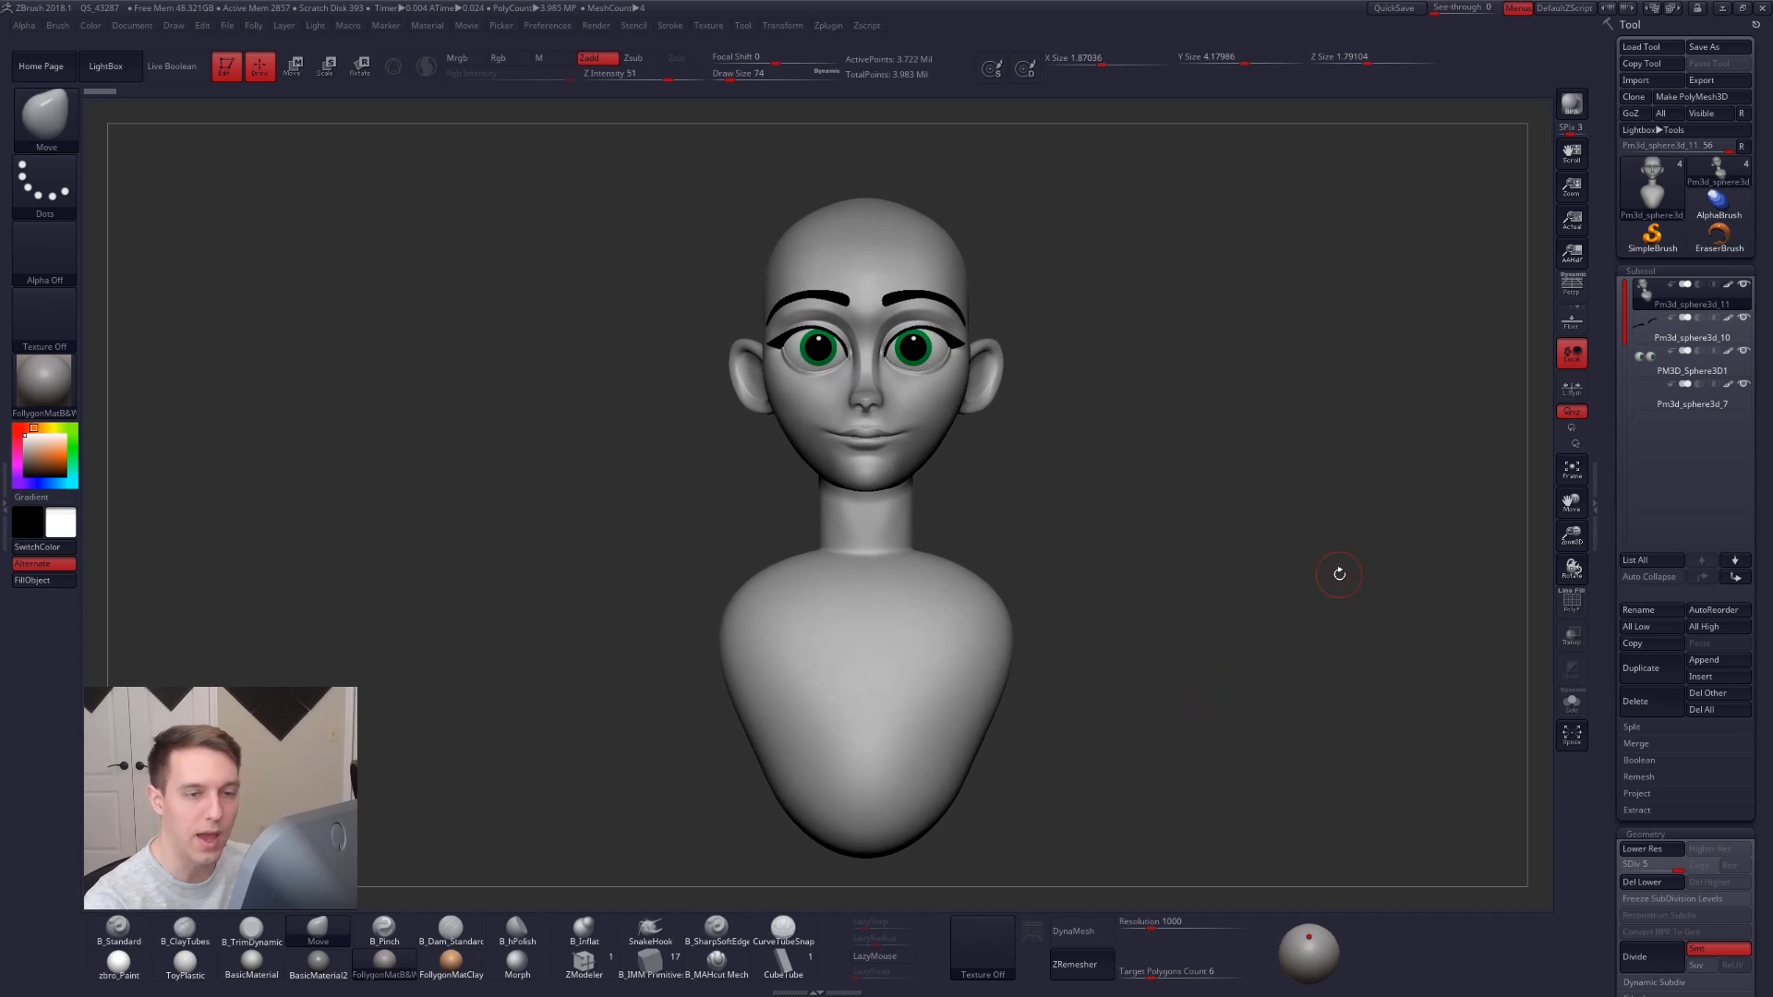
{"action": "key", "text": "shift+f"}
{"action": "left_click_drag", "start_coordinate": [1034, 590], "coordinate": [921, 495]}
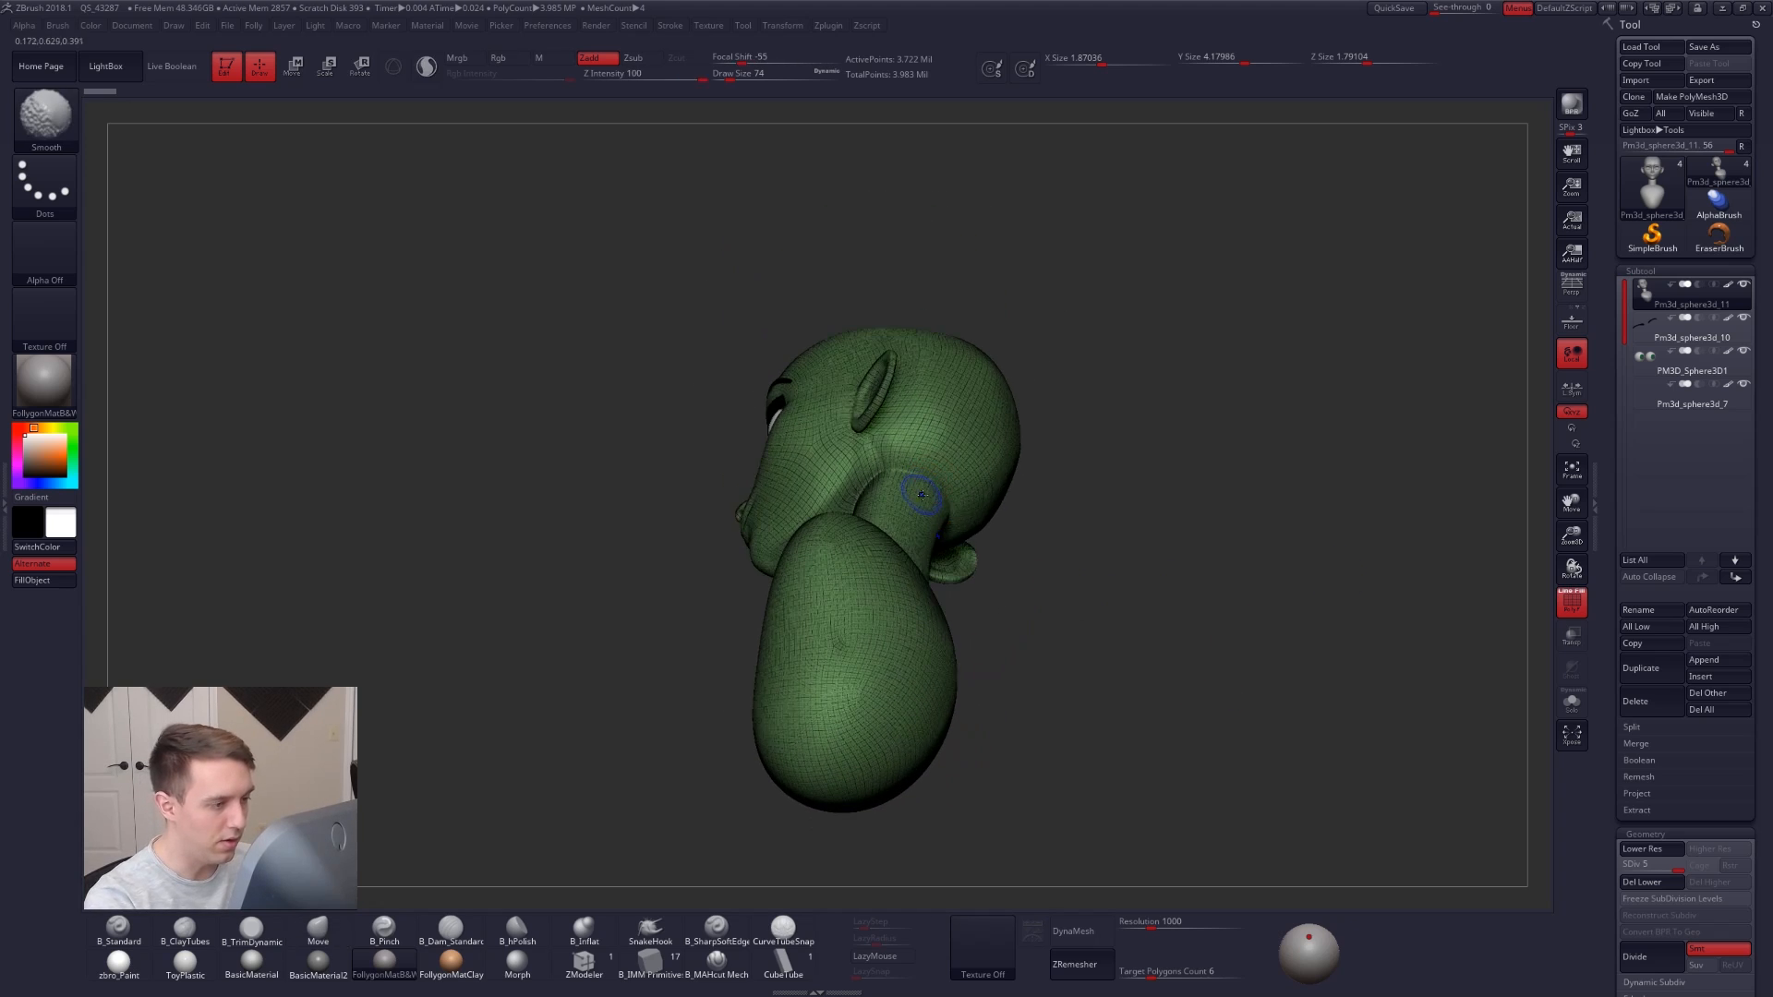
{"action": "key", "text": "shift+f"}
{"action": "right_click_drag", "start_coordinate": [922, 495], "coordinate": [928, 646]}
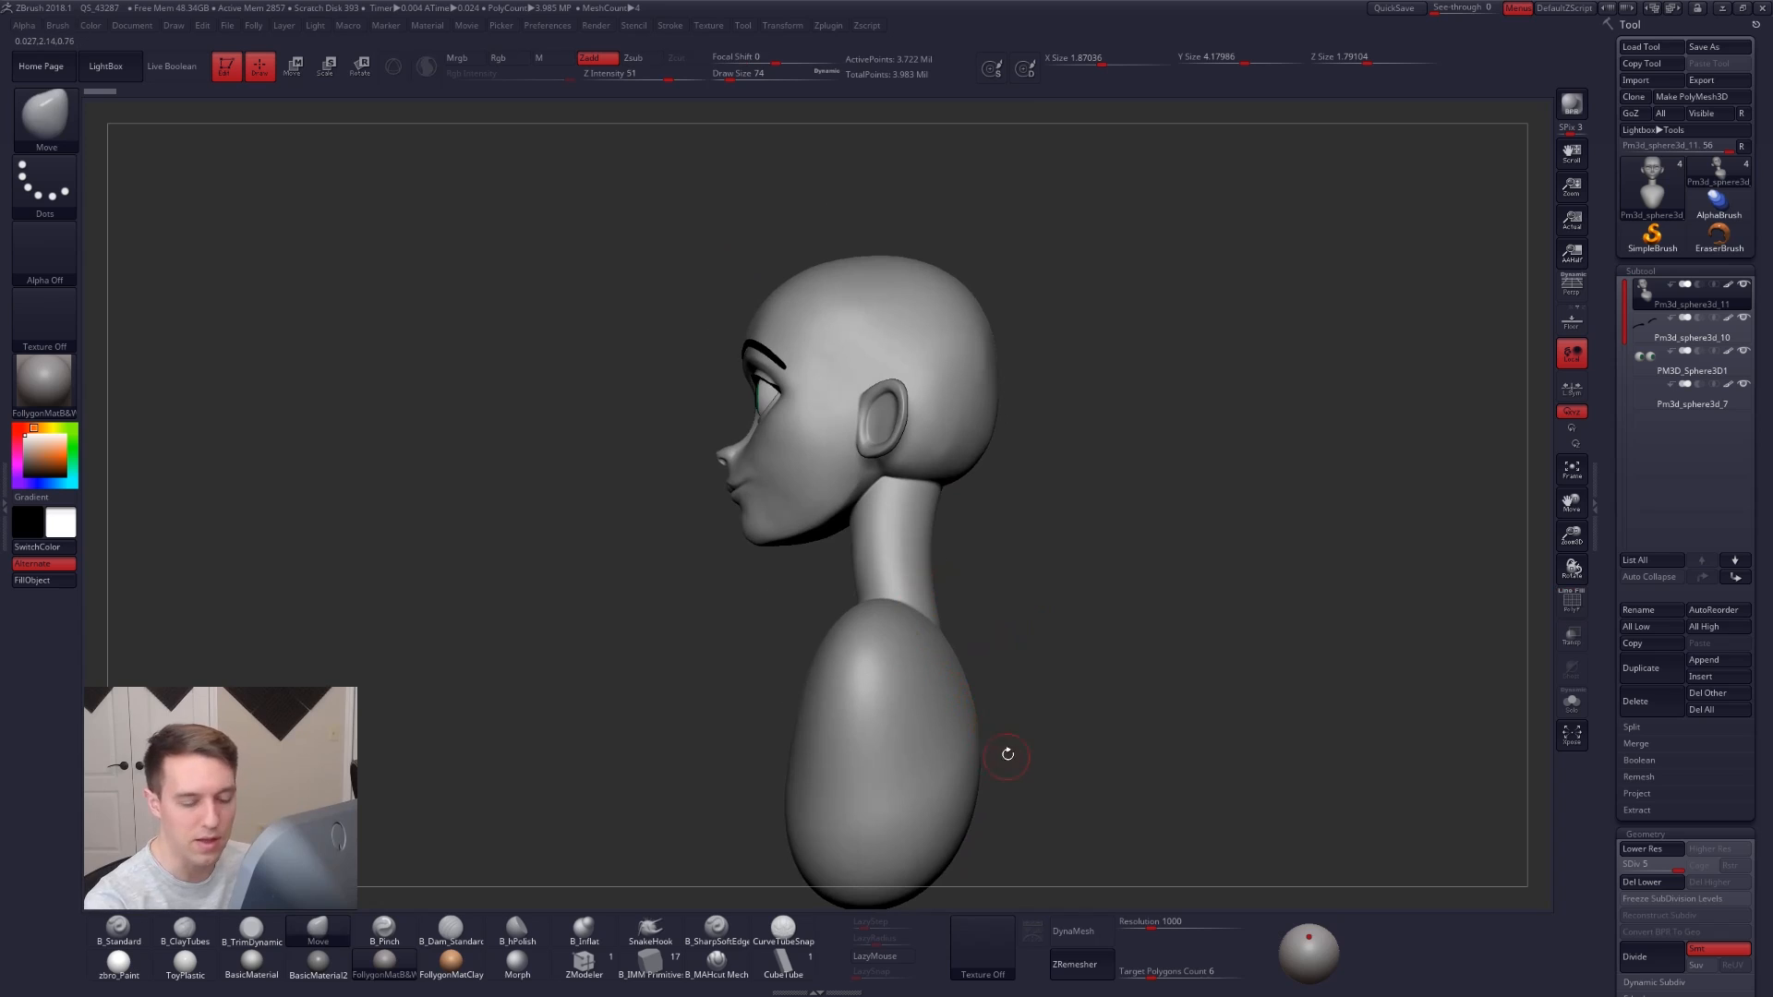
Examine the bust's head, neck and shoulders from the front, three-quarter and side views.
{"action": "right_click_drag", "start_coordinate": [897, 551], "coordinate": [1081, 522], "text": "alt"}
{"action": "right_click_drag", "start_coordinate": [993, 470], "coordinate": [976, 576], "text": "ctrl"}
{"action": "key", "text": "space"}
{"action": "left_click_drag", "start_coordinate": [983, 571], "coordinate": [976, 571]}
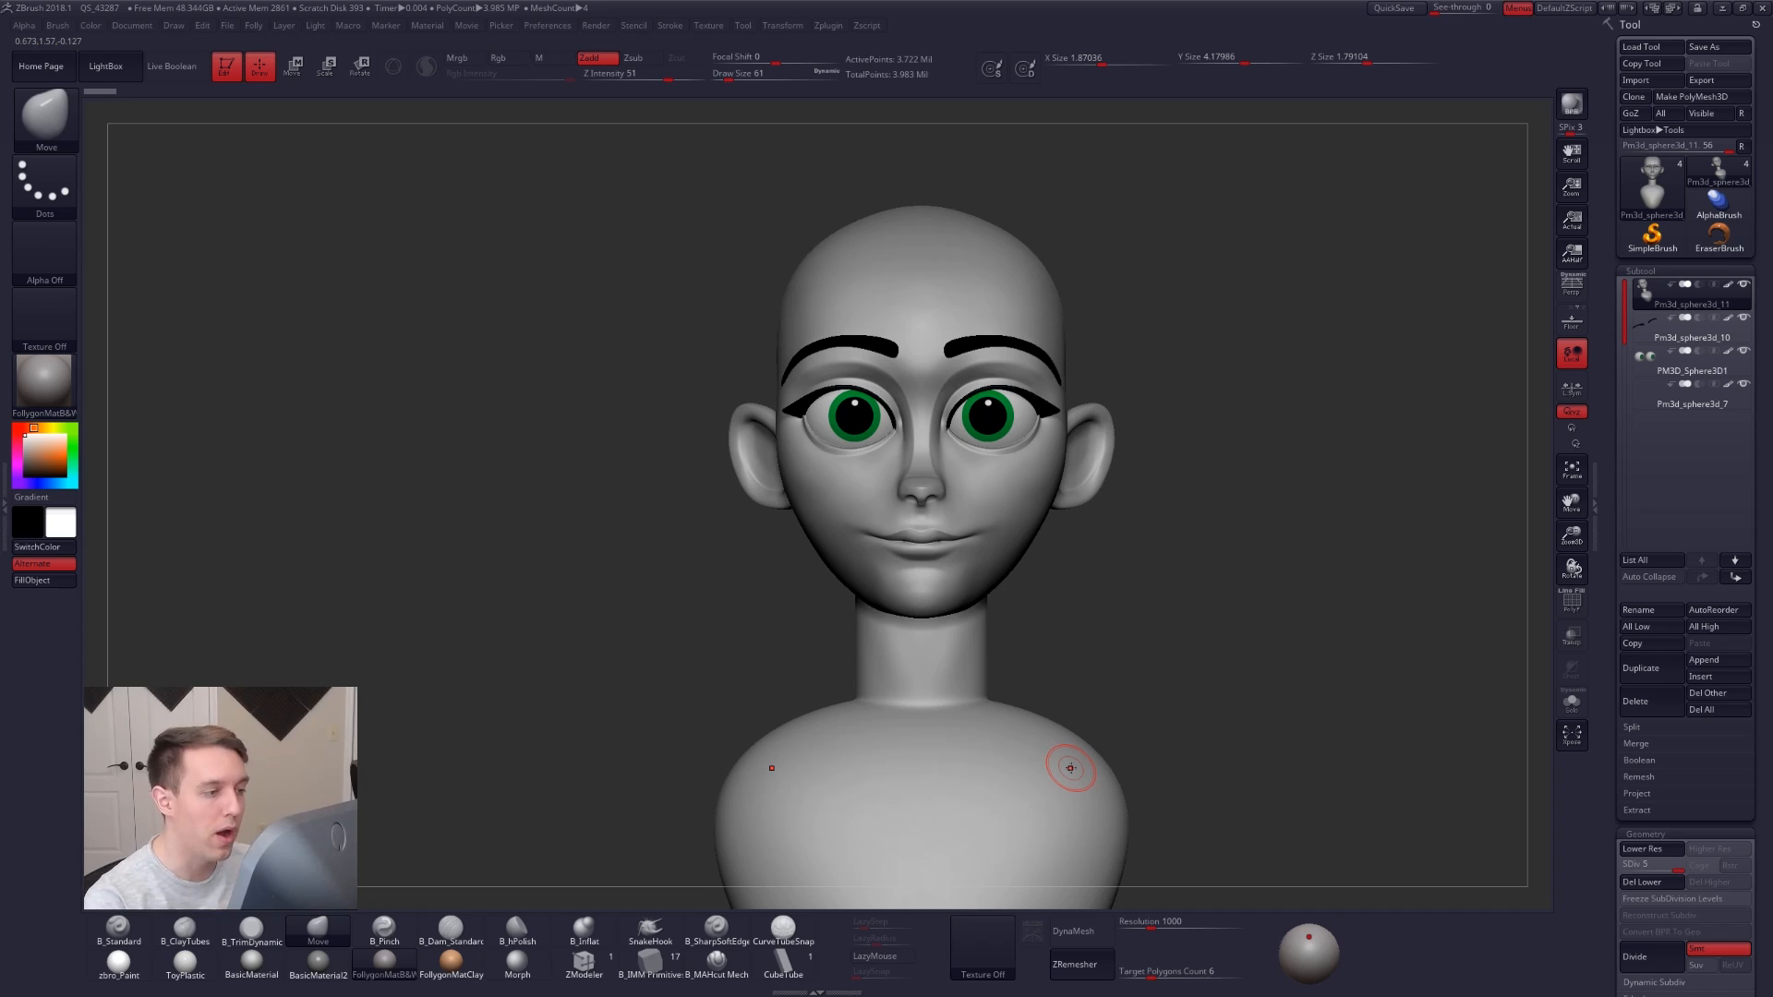
{"action": "mouse_move", "coordinate": [1234, 728]}
{"action": "left_mouse_down", "text": "alt"}
{"action": "mouse_move", "coordinate": [1215, 690]}
{"action": "mouse_move", "coordinate": [1249, 711]}
{"action": "left_mouse_up", "text": "alt"}
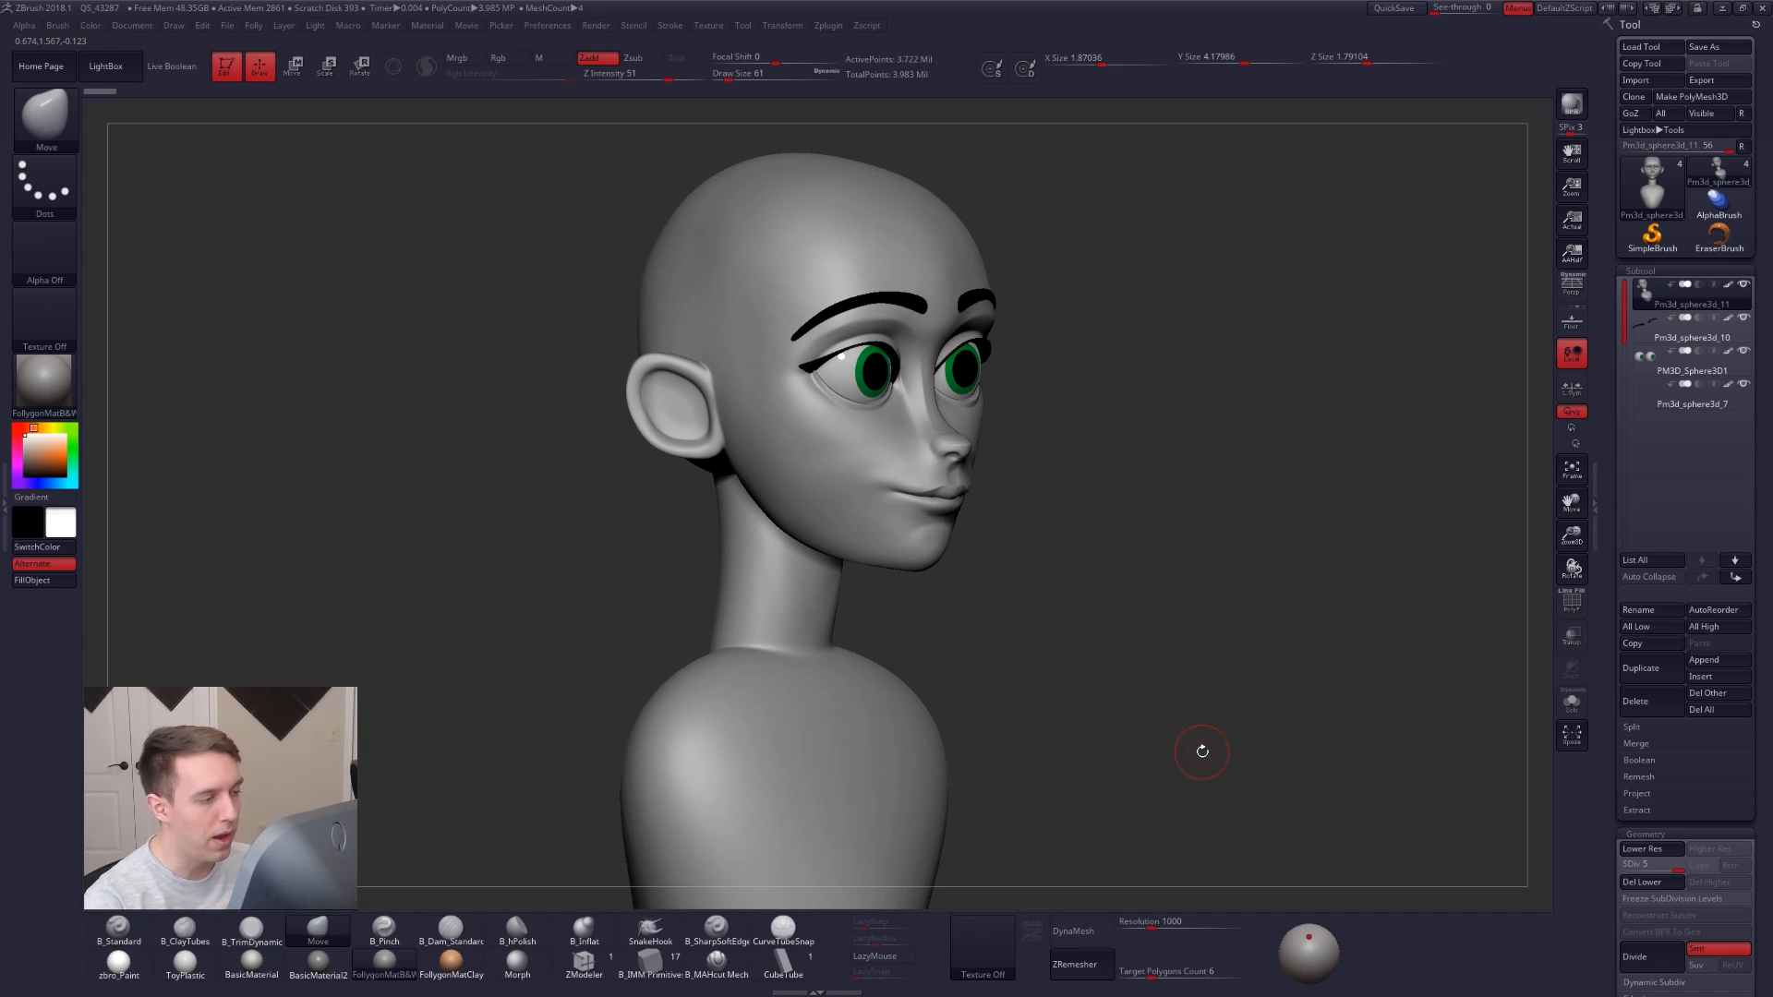
{"action": "mouse_move", "coordinate": [1194, 733]}
{"action": "left_mouse_down", "text": "shift"}
{"action": "mouse_move", "coordinate": [1174, 749]}
{"action": "mouse_move", "coordinate": [1219, 736]}
{"action": "mouse_move", "coordinate": [1180, 751]}
{"action": "left_mouse_up", "text": "shift"}
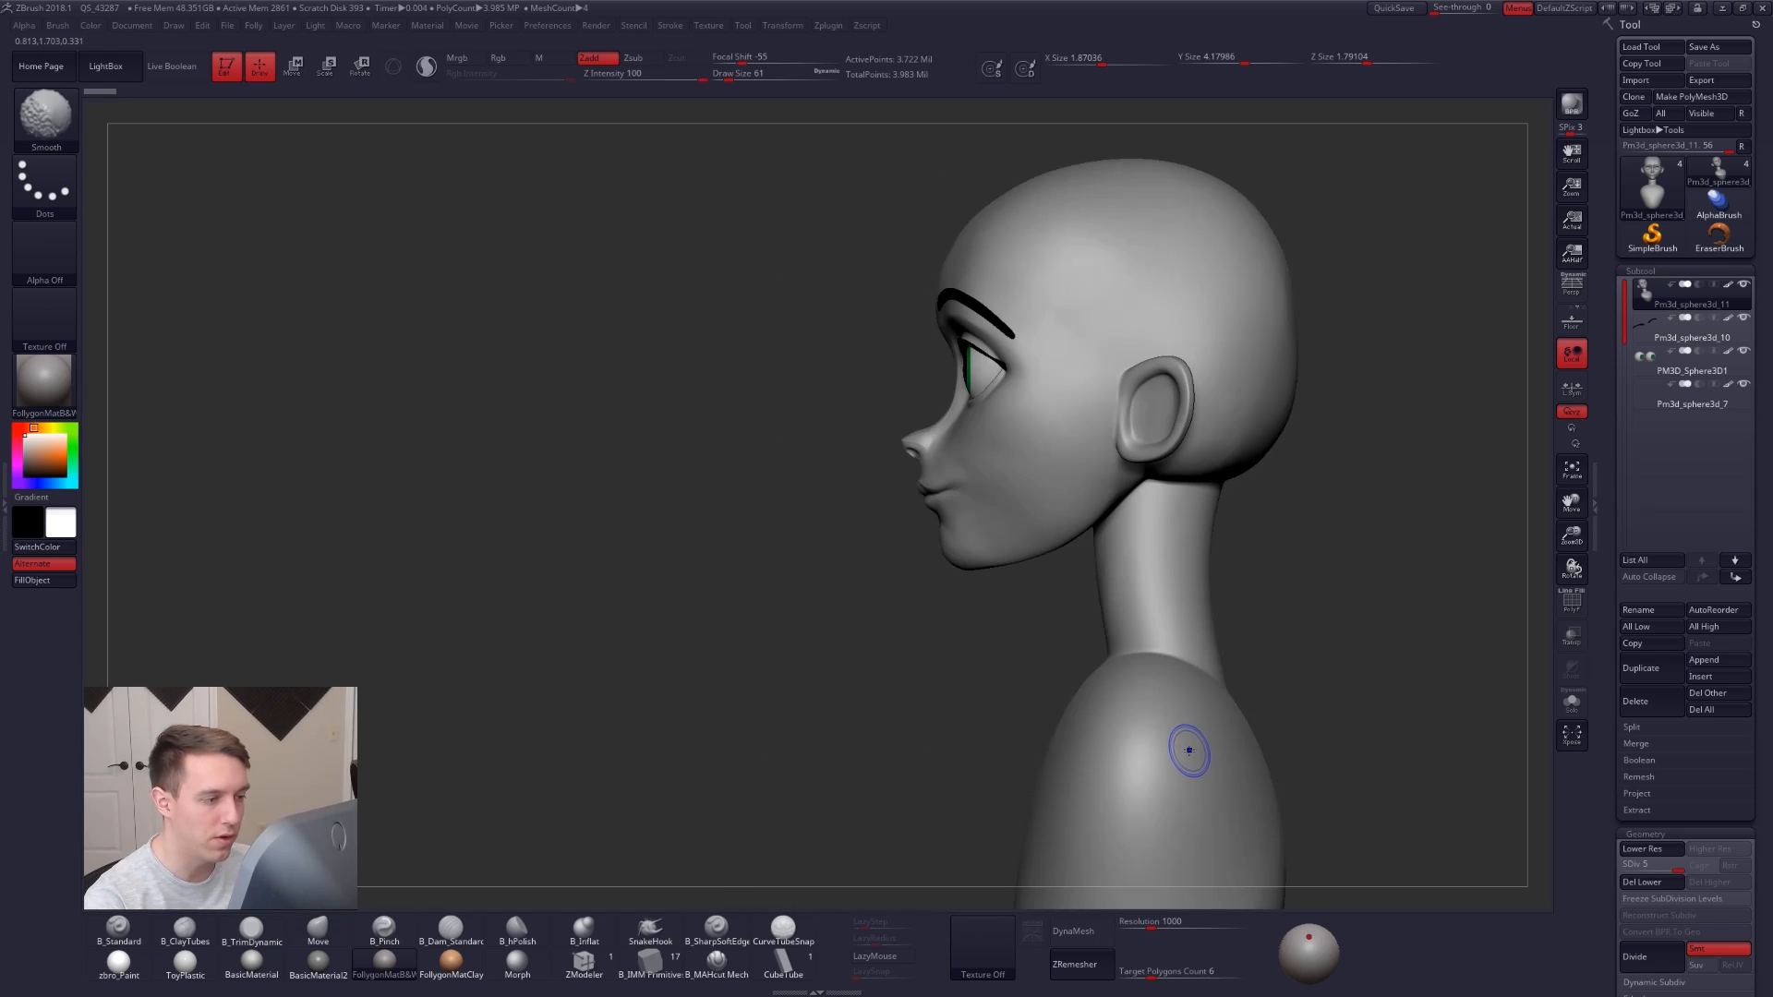
{"action": "right_click_drag", "start_coordinate": [1164, 727], "coordinate": [1168, 764], "text": "alt"}
Try a lasso mask over the front of the face in profile view.
{"action": "left_click_drag", "start_coordinate": [1013, 636], "coordinate": [1001, 668], "text": "alt"}
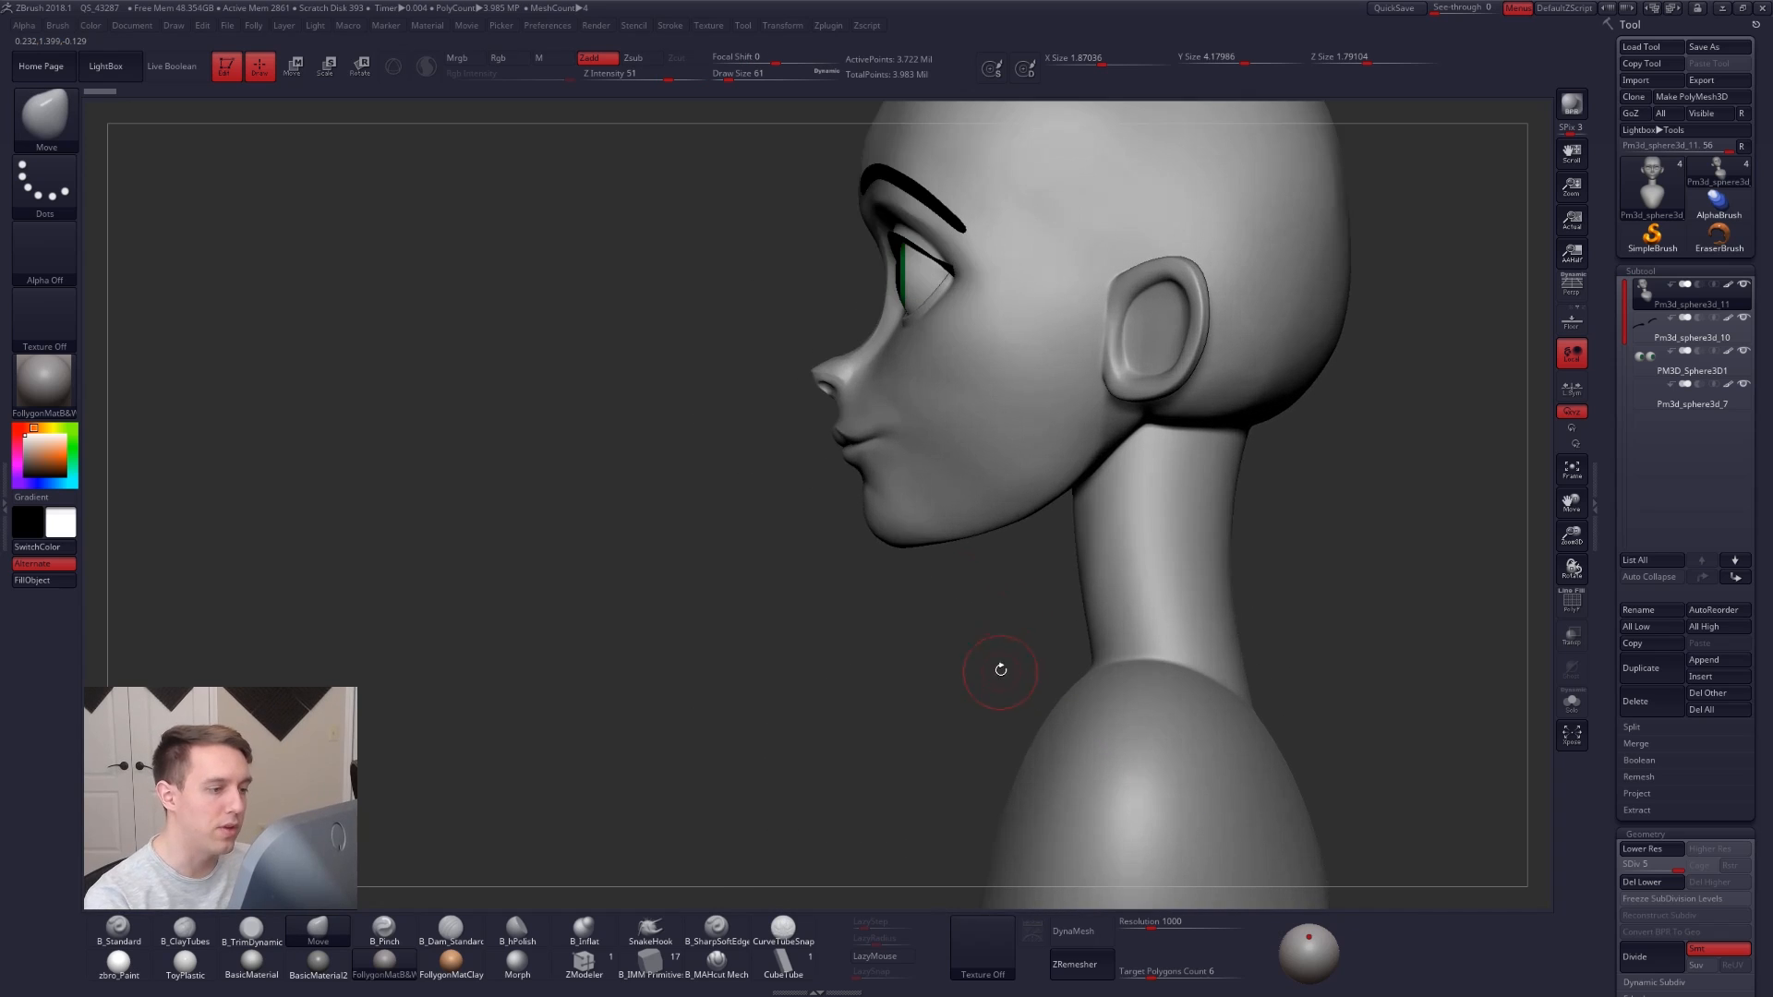
{"action": "left_click_drag", "start_coordinate": [970, 563], "coordinate": [1006, 641], "text": "alt"}
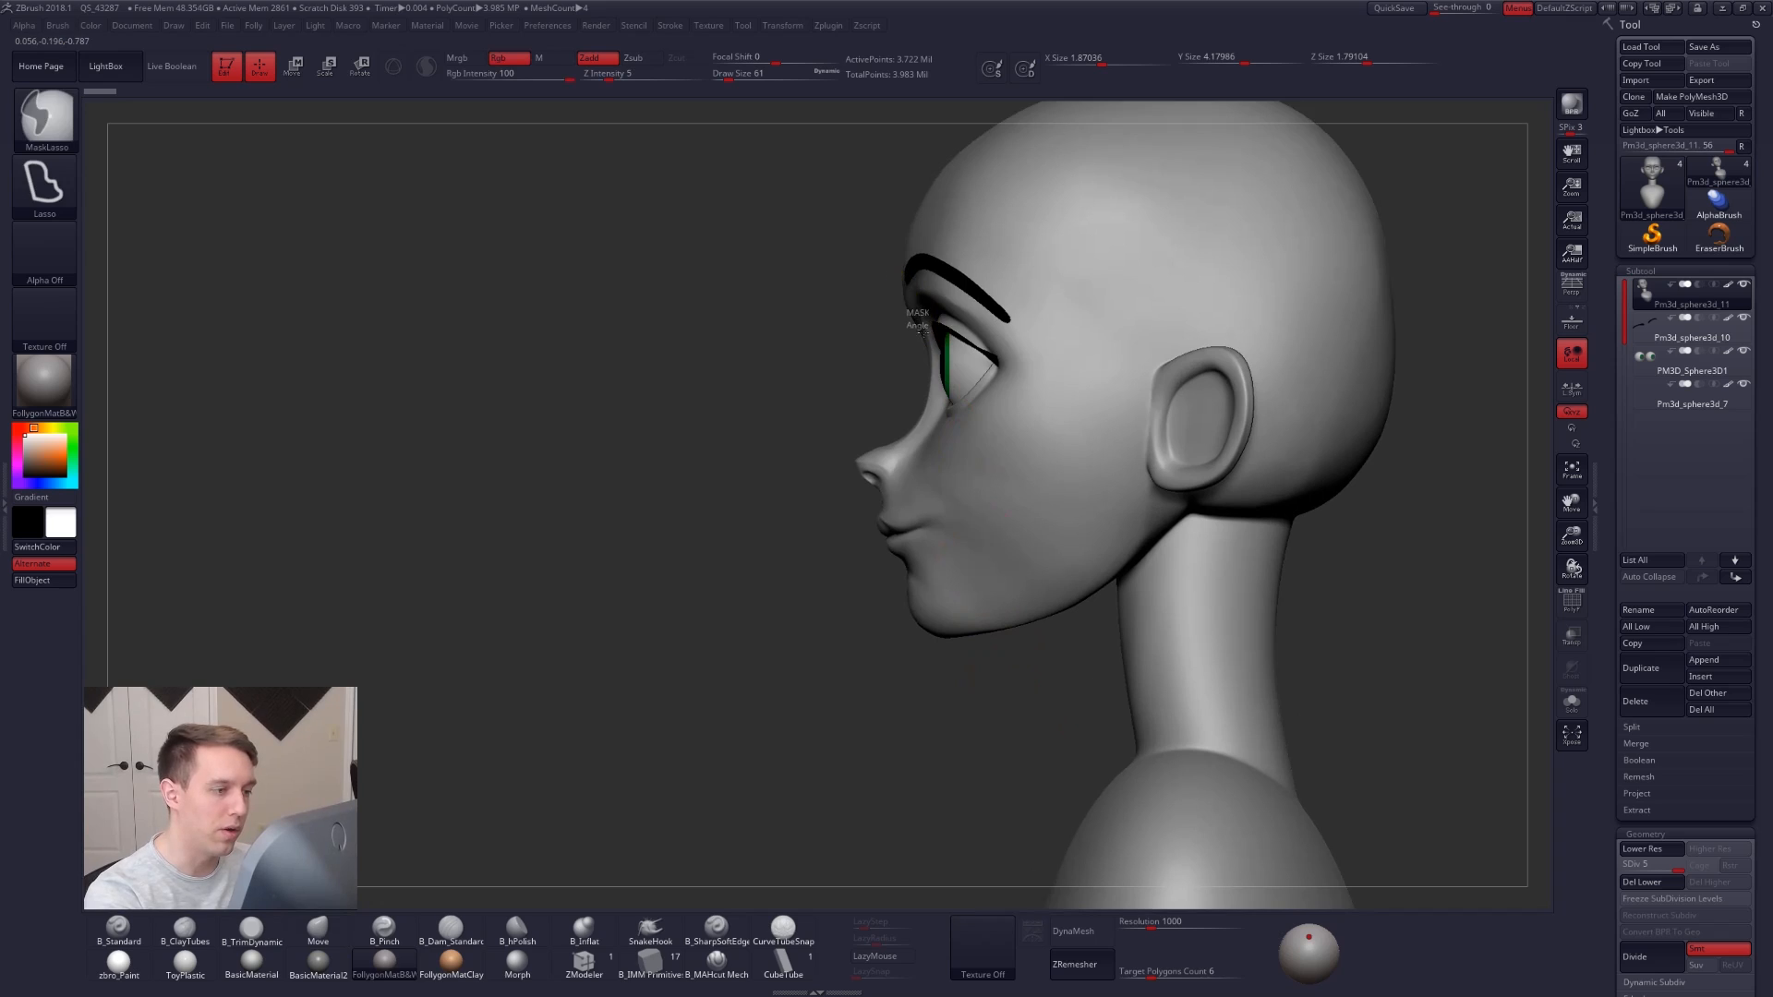
{"action": "mouse_move", "coordinate": [944, 374]}
{"action": "left_mouse_down", "text": "ctrl"}
{"action": "mouse_move", "coordinate": [958, 486]}
{"action": "mouse_move", "coordinate": [891, 642]}
{"action": "mouse_move", "coordinate": [685, 680]}
{"action": "left_mouse_up", "text": "ctrl"}
{"action": "left_click_drag", "start_coordinate": [942, 736], "coordinate": [906, 693], "text": "ctrl"}
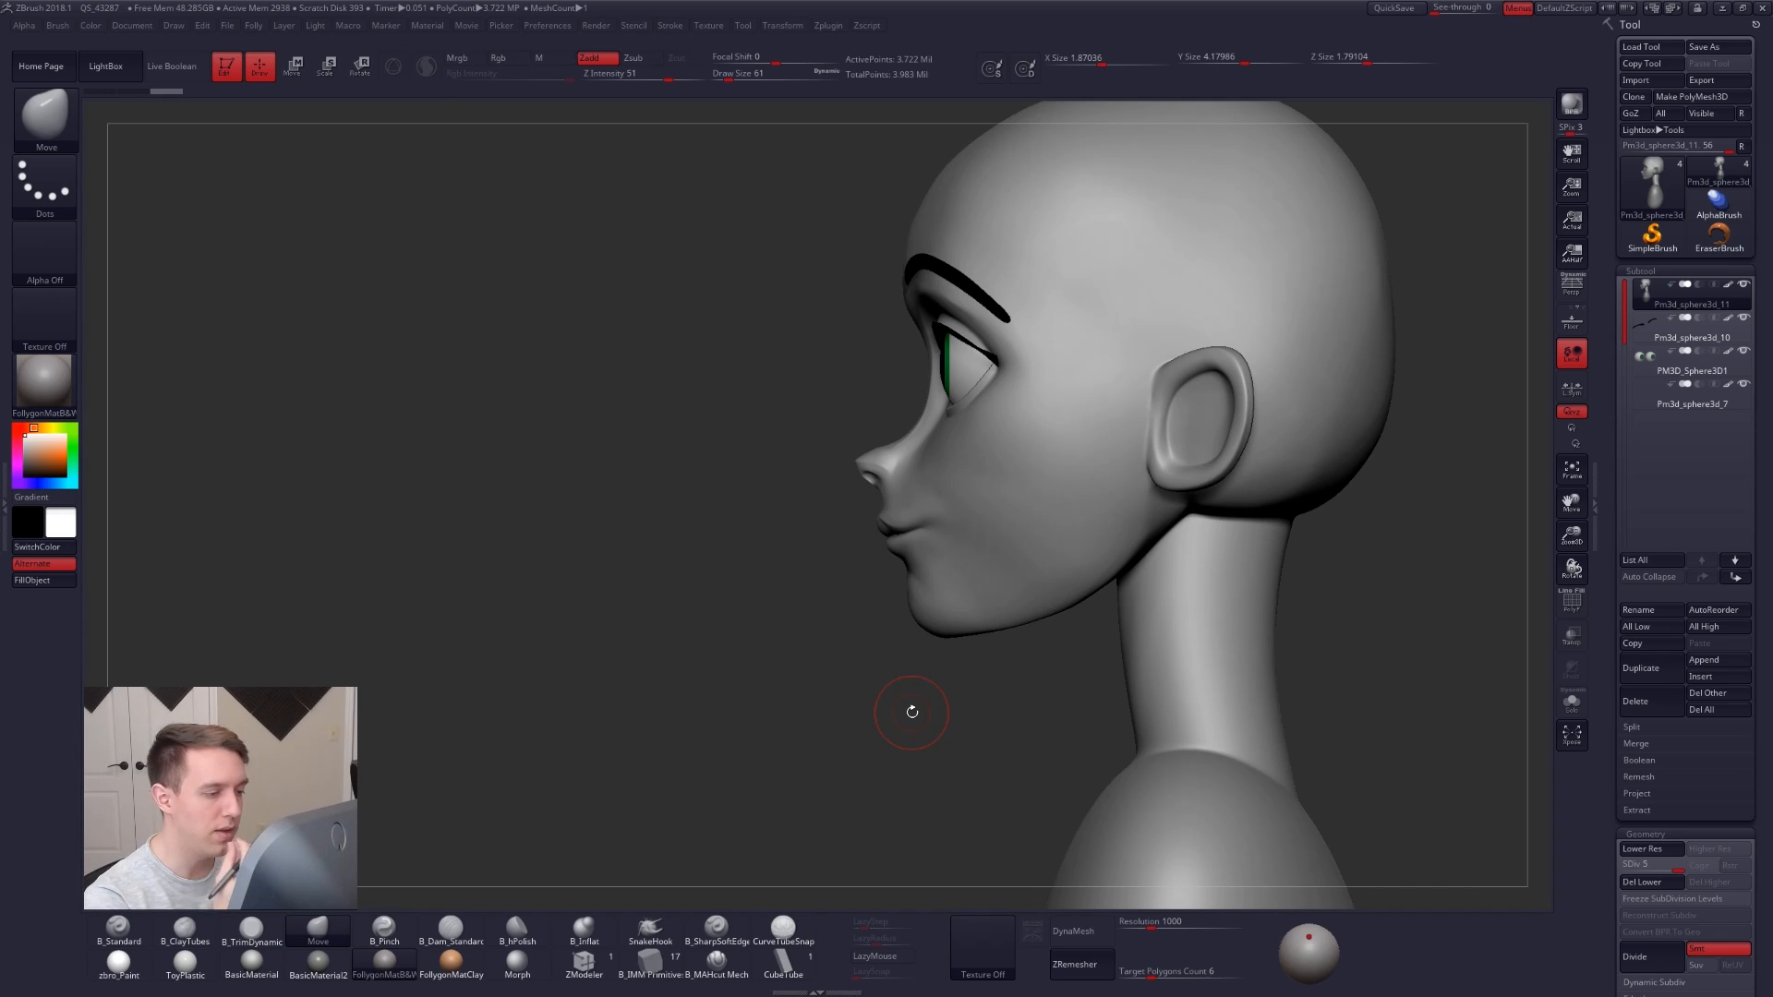
With the B_Pinch brush, pinch a smile line from the corner of the mouth up across the cheek.
{"action": "mouse_move", "coordinate": [912, 712]}
{"action": "left_mouse_down"}
{"action": "mouse_move", "coordinate": [1043, 647]}
{"action": "mouse_move", "coordinate": [938, 542]}
{"action": "left_mouse_up"}
{"action": "key", "text": "space"}
{"action": "mouse_move", "coordinate": [836, 554]}
{"action": "right_mouse_down"}
{"action": "mouse_move", "coordinate": [954, 526]}
{"action": "mouse_move", "coordinate": [929, 537]}
{"action": "right_mouse_up"}
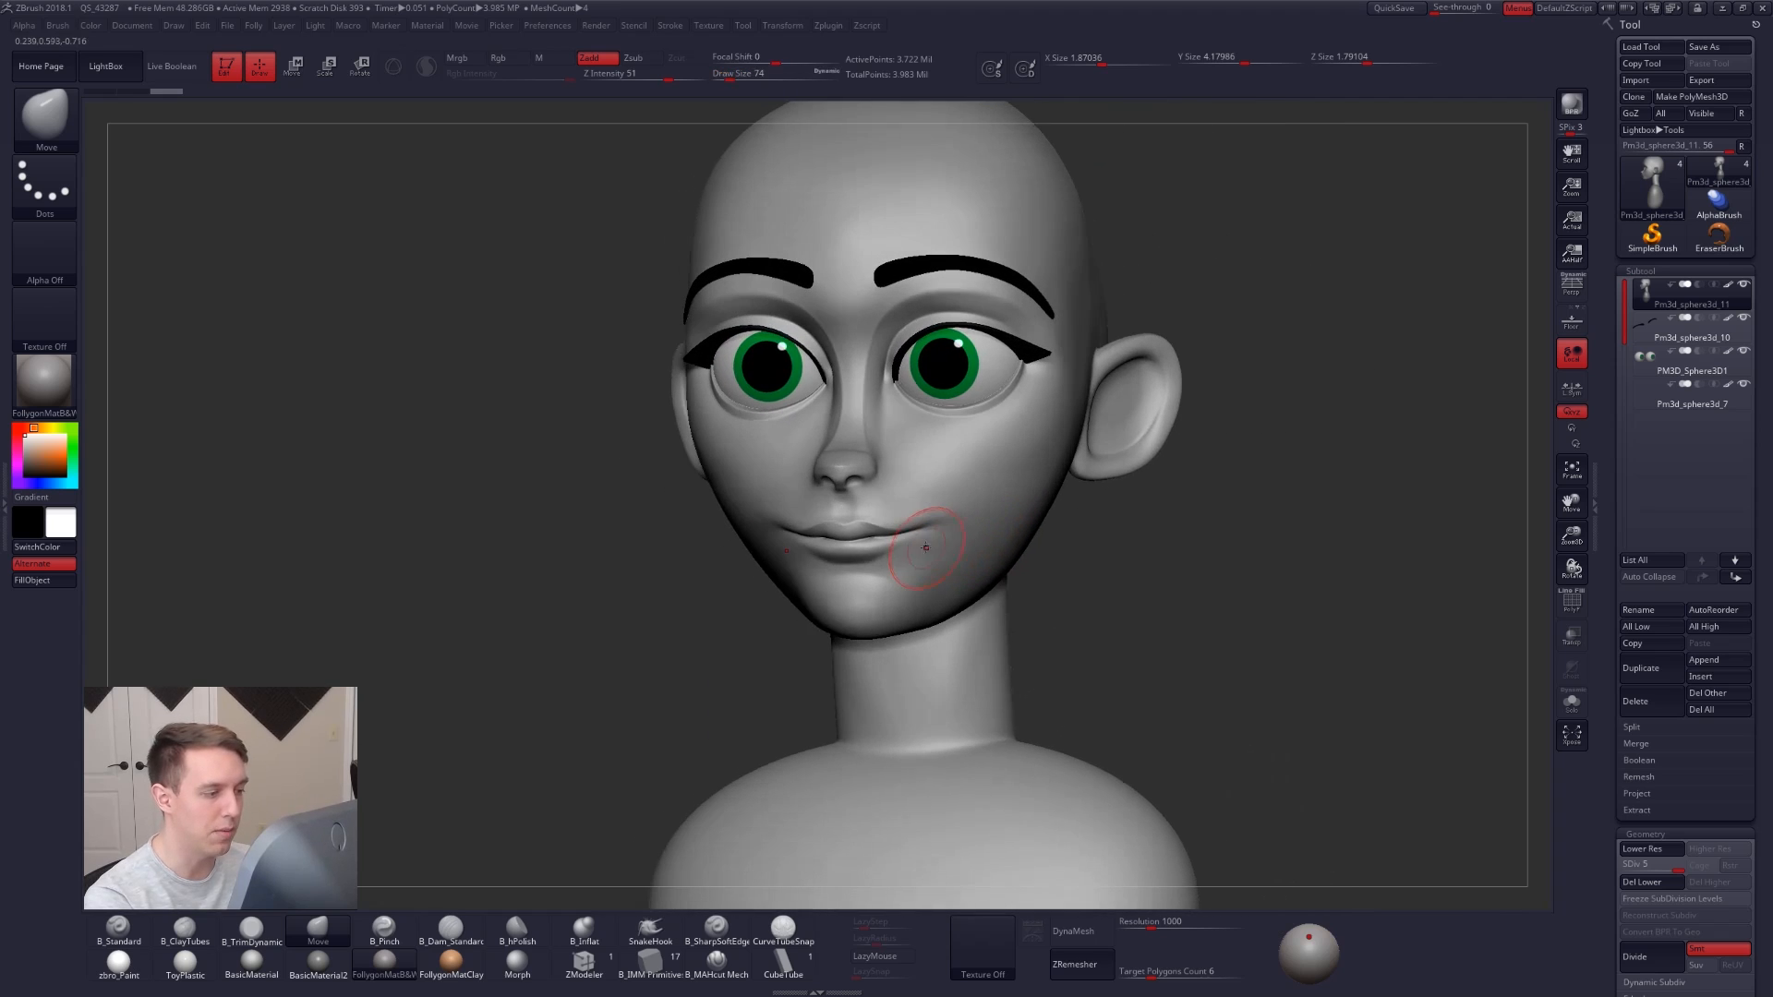
{"action": "key", "text": "5"}
{"action": "left_click_drag", "start_coordinate": [895, 528], "coordinate": [1006, 490]}
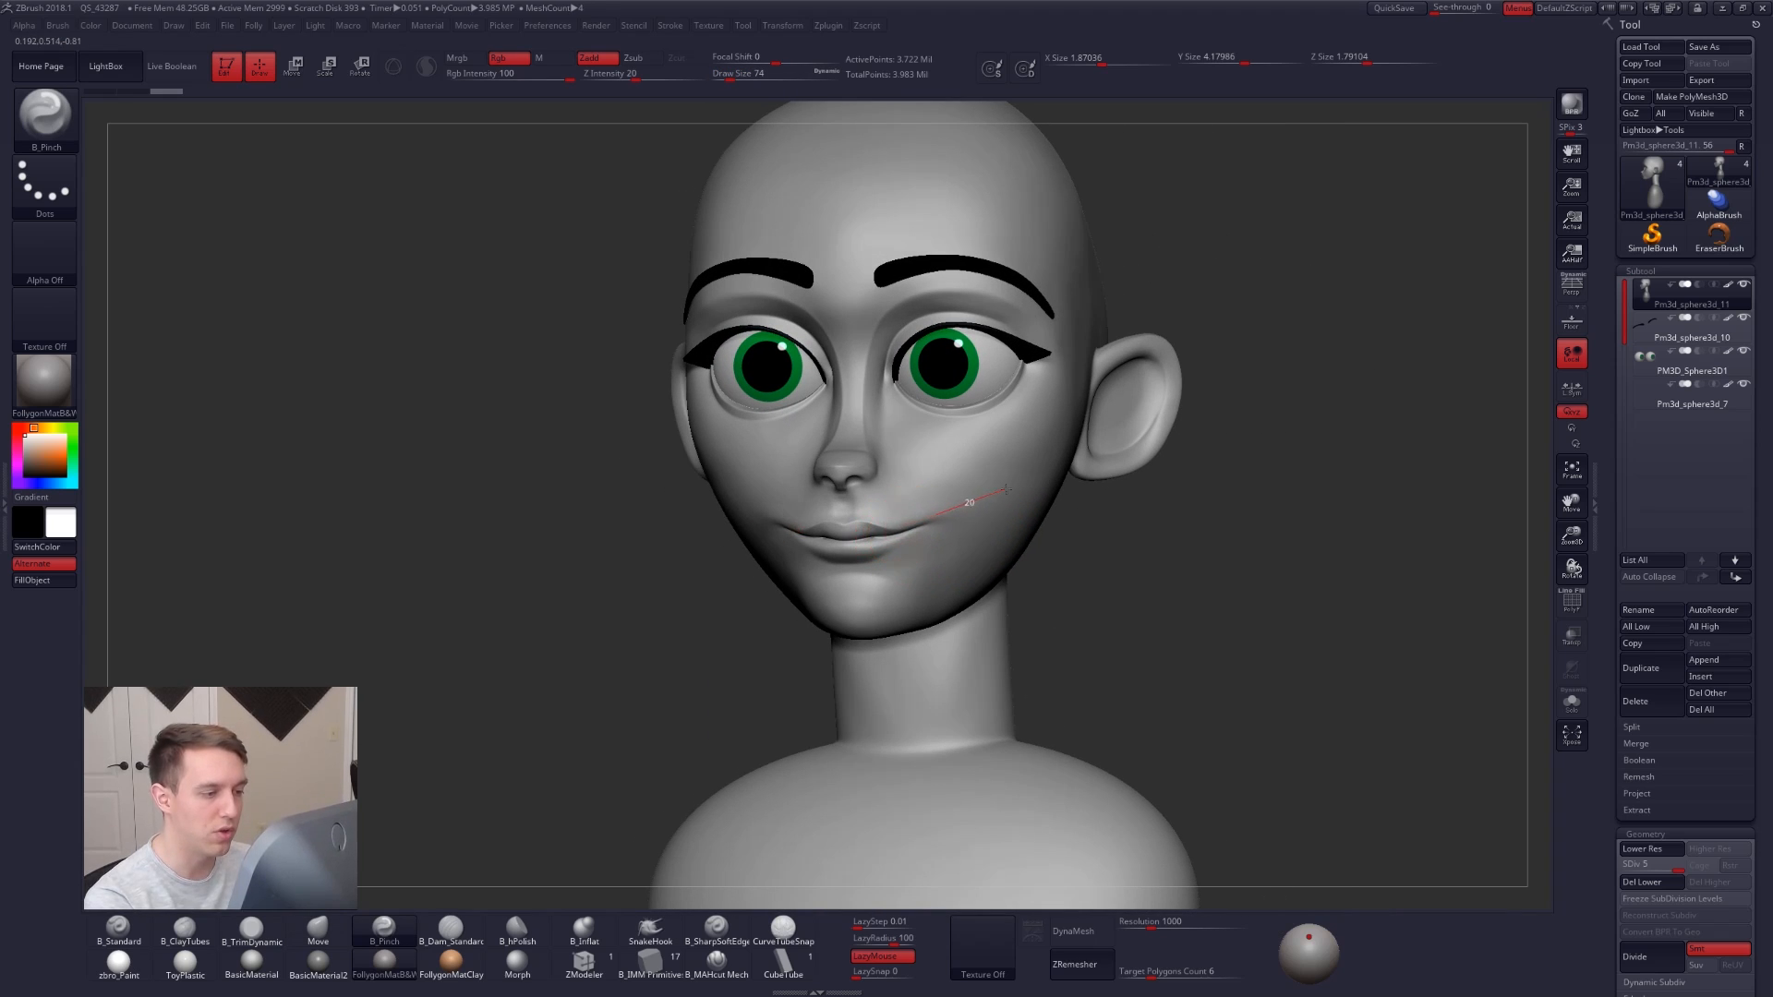
{"action": "left_click_drag", "start_coordinate": [1070, 430], "coordinate": [1073, 429]}
{"action": "right_click_drag", "start_coordinate": [785, 541], "coordinate": [951, 552]}
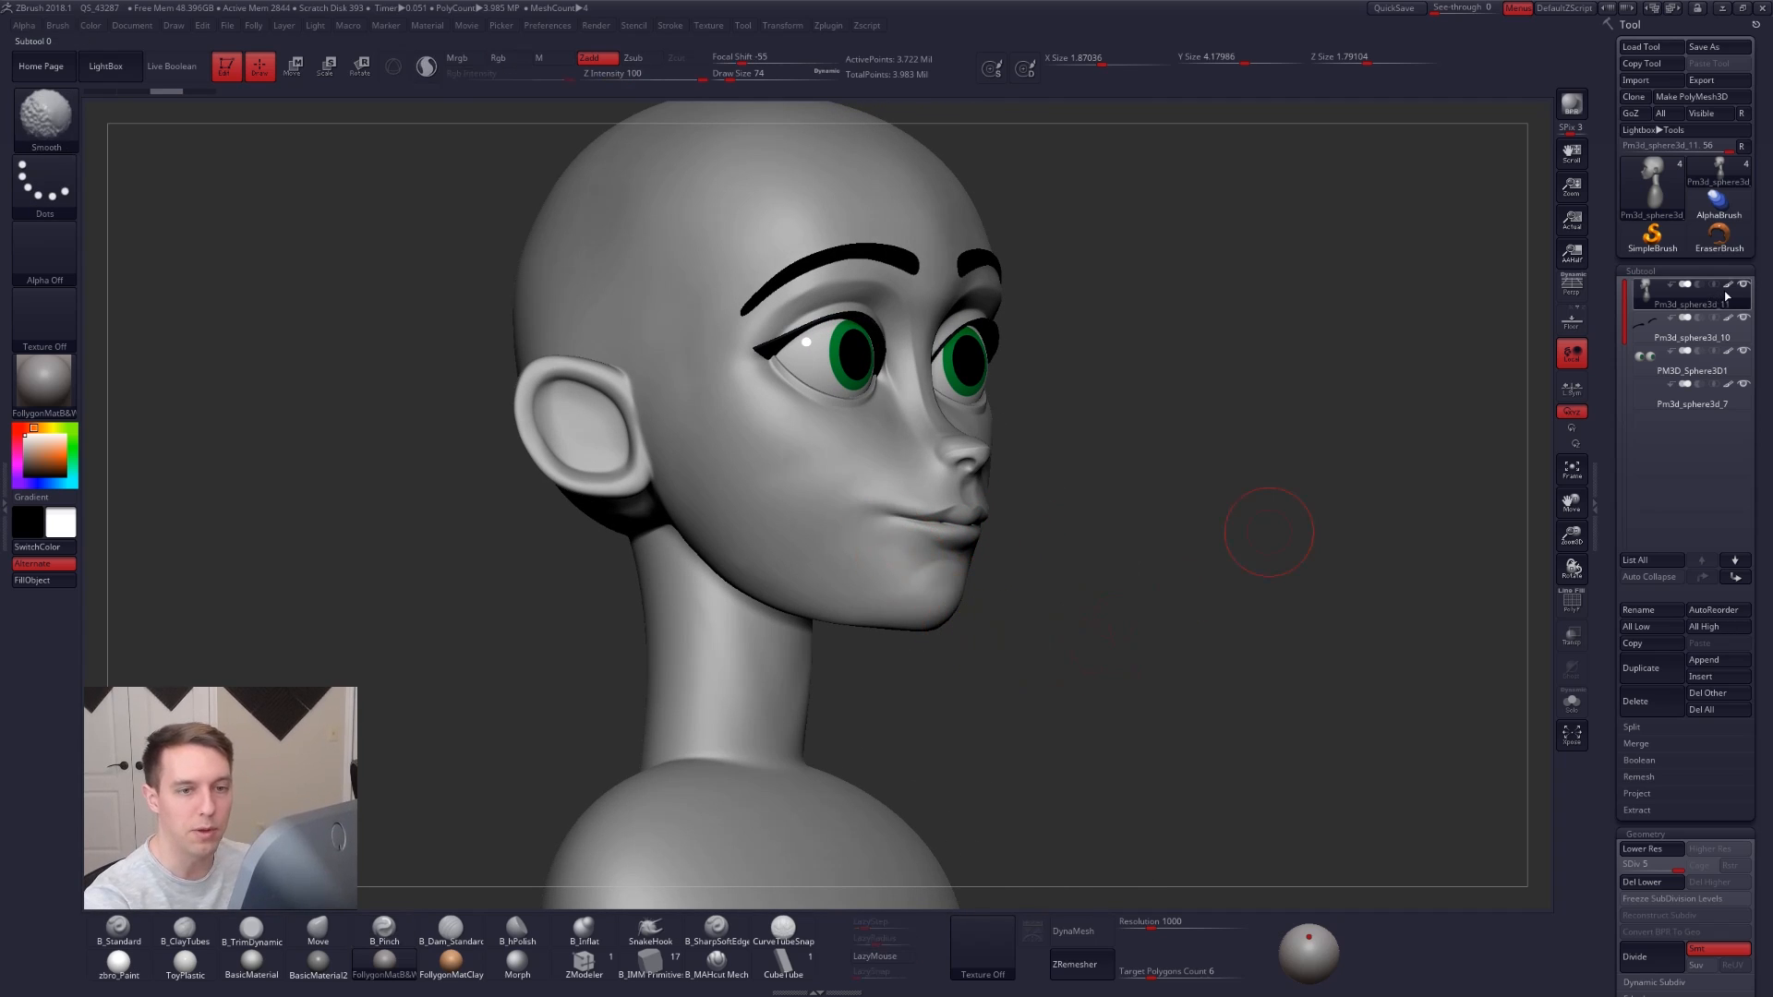
Turn off polypaint display on the head and eyebrow subtools, keeping it on for the eyes.
{"action": "left_click", "coordinate": [1727, 284], "text": "shift"}
{"action": "mouse_move", "coordinate": [1322, 653]}
{"action": "right_mouse_down"}
{"action": "mouse_move", "coordinate": [1286, 664]}
{"action": "mouse_move", "coordinate": [1279, 694]}
{"action": "mouse_move", "coordinate": [1296, 650]}
{"action": "mouse_move", "coordinate": [1195, 712]}
{"action": "mouse_move", "coordinate": [1112, 729]}
{"action": "right_mouse_up"}
{"action": "left_click", "coordinate": [1728, 351]}
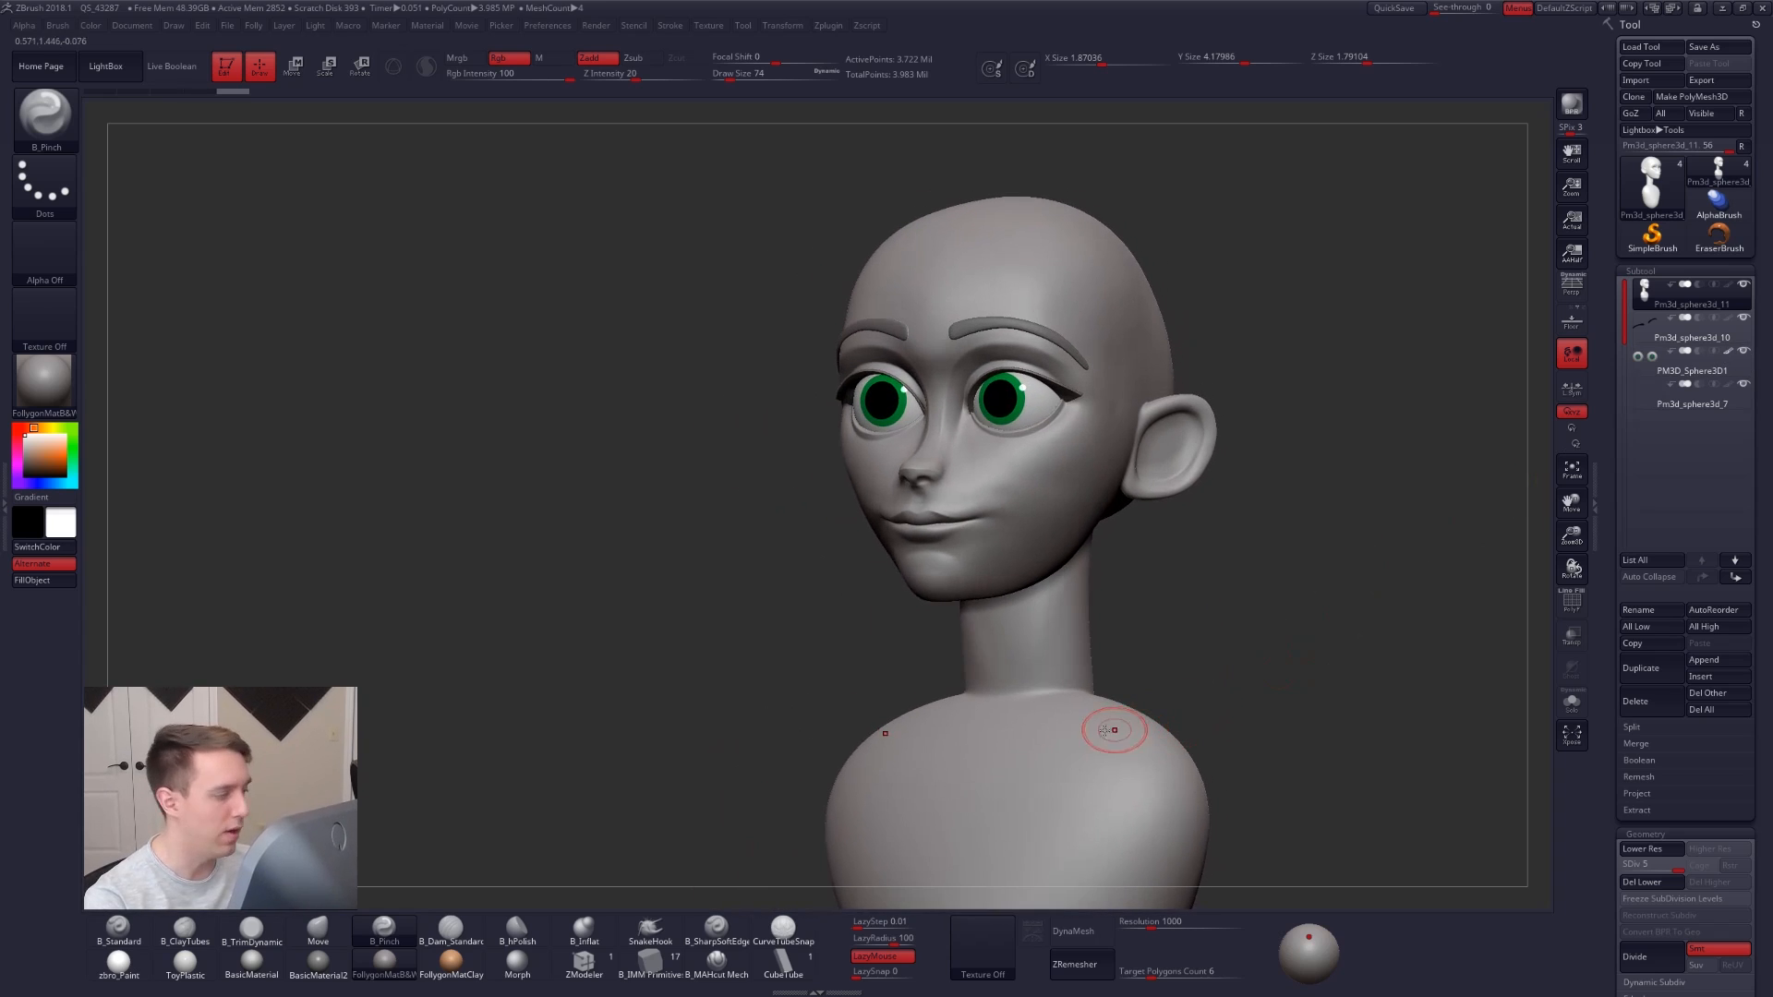
Drop the head to subdivision level 1 to work on the cheek beside the mouth, and return it to level 4.
{"action": "mouse_move", "coordinate": [1028, 504]}
{"action": "right_mouse_down", "text": "ctrl"}
{"action": "mouse_move", "coordinate": [1014, 535]}
{"action": "mouse_move", "coordinate": [1028, 534]}
{"action": "right_mouse_up", "text": "ctrl"}
{"action": "key", "text": "shift+d"}
{"action": "key", "text": "shift+d"}
{"action": "key", "text": "shift+d"}
{"action": "key", "text": "shift+d"}
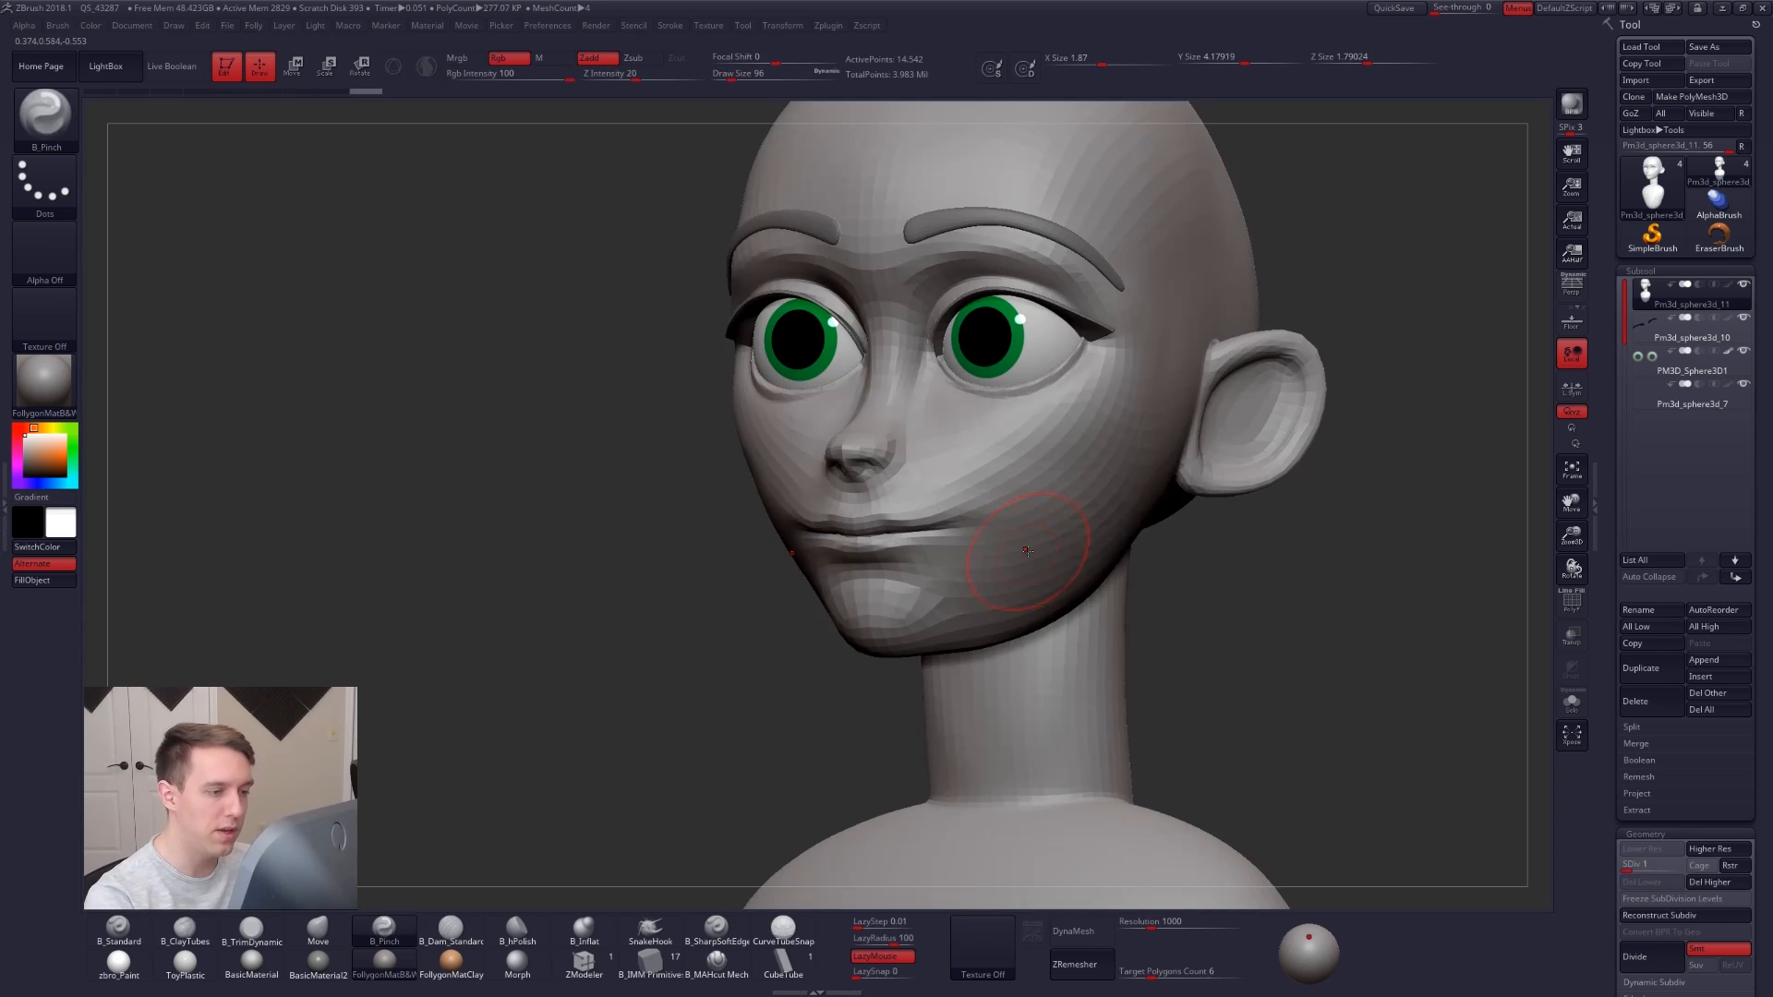
{"action": "mouse_move", "coordinate": [1018, 592]}
{"action": "right_mouse_down"}
{"action": "mouse_move", "coordinate": [1014, 609]}
{"action": "mouse_move", "coordinate": [1039, 583]}
{"action": "mouse_move", "coordinate": [952, 612]}
{"action": "right_mouse_up"}
{"action": "key", "text": "d"}
{"action": "key", "text": "d"}
{"action": "key", "text": "d"}
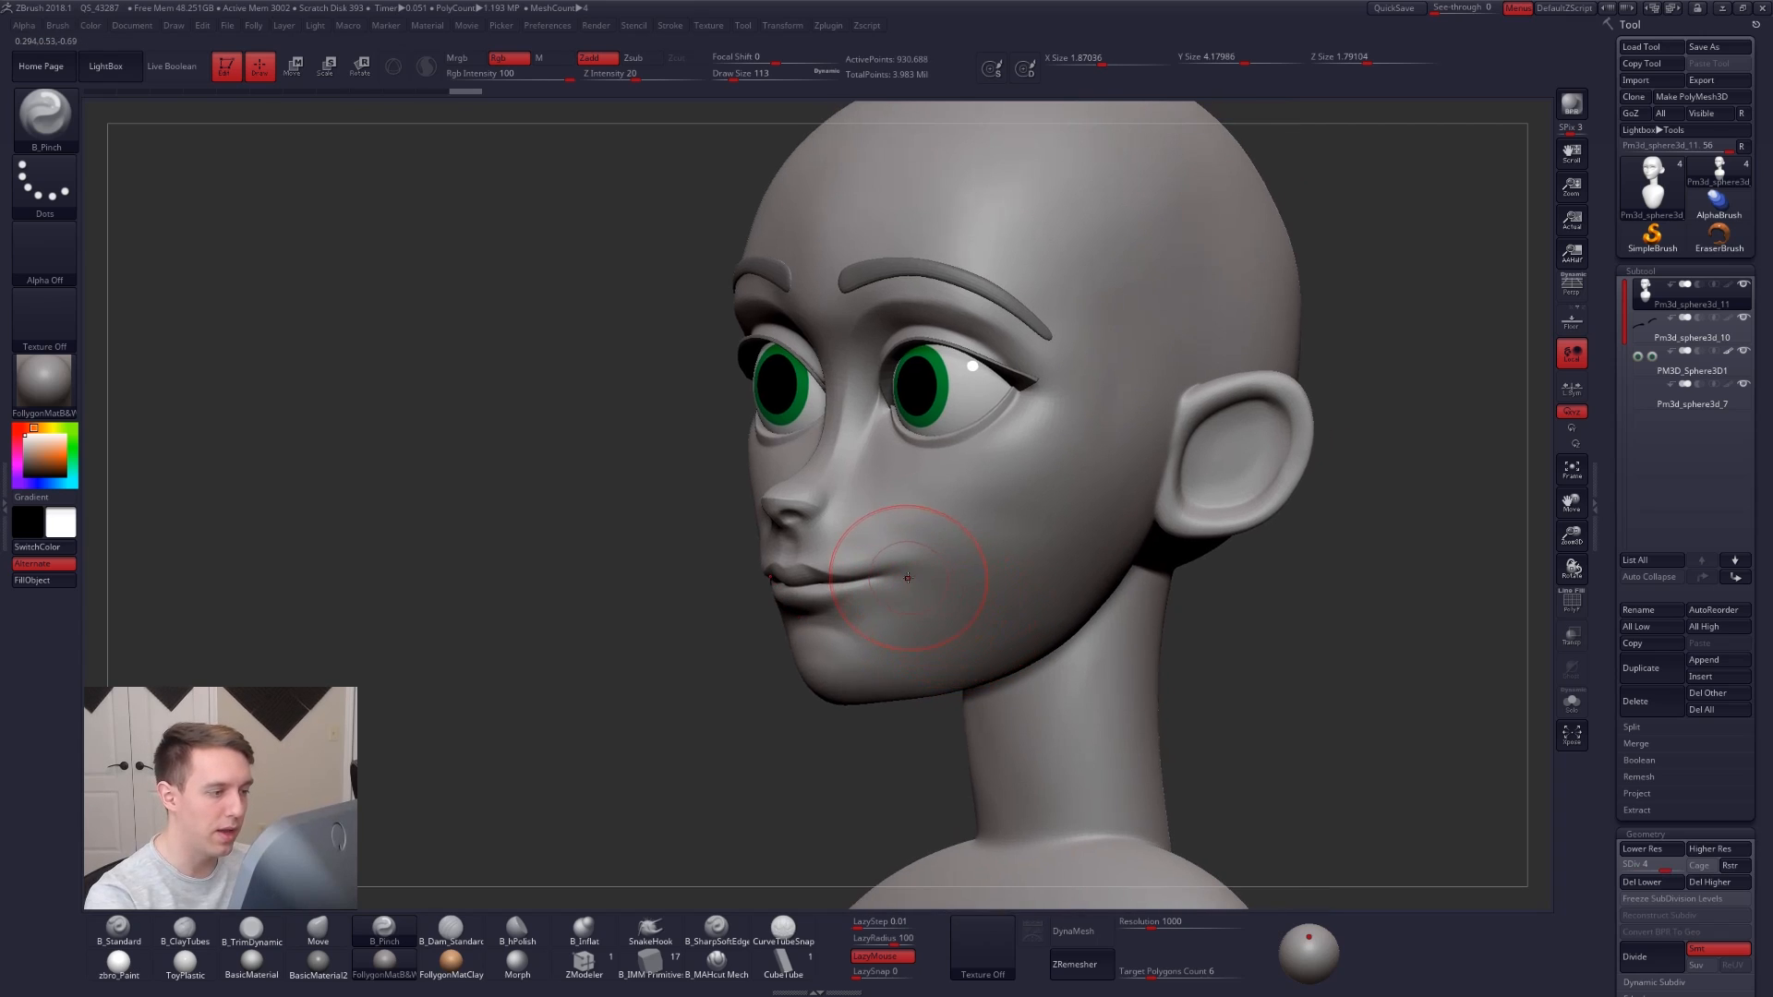
Lower the head to subdivision level 1 and pinch the cheek form from the mouth corner up toward the temple.
{"action": "key", "text": "shift+d"}
{"action": "key", "text": "shift+d"}
{"action": "key", "text": "shift+d"}
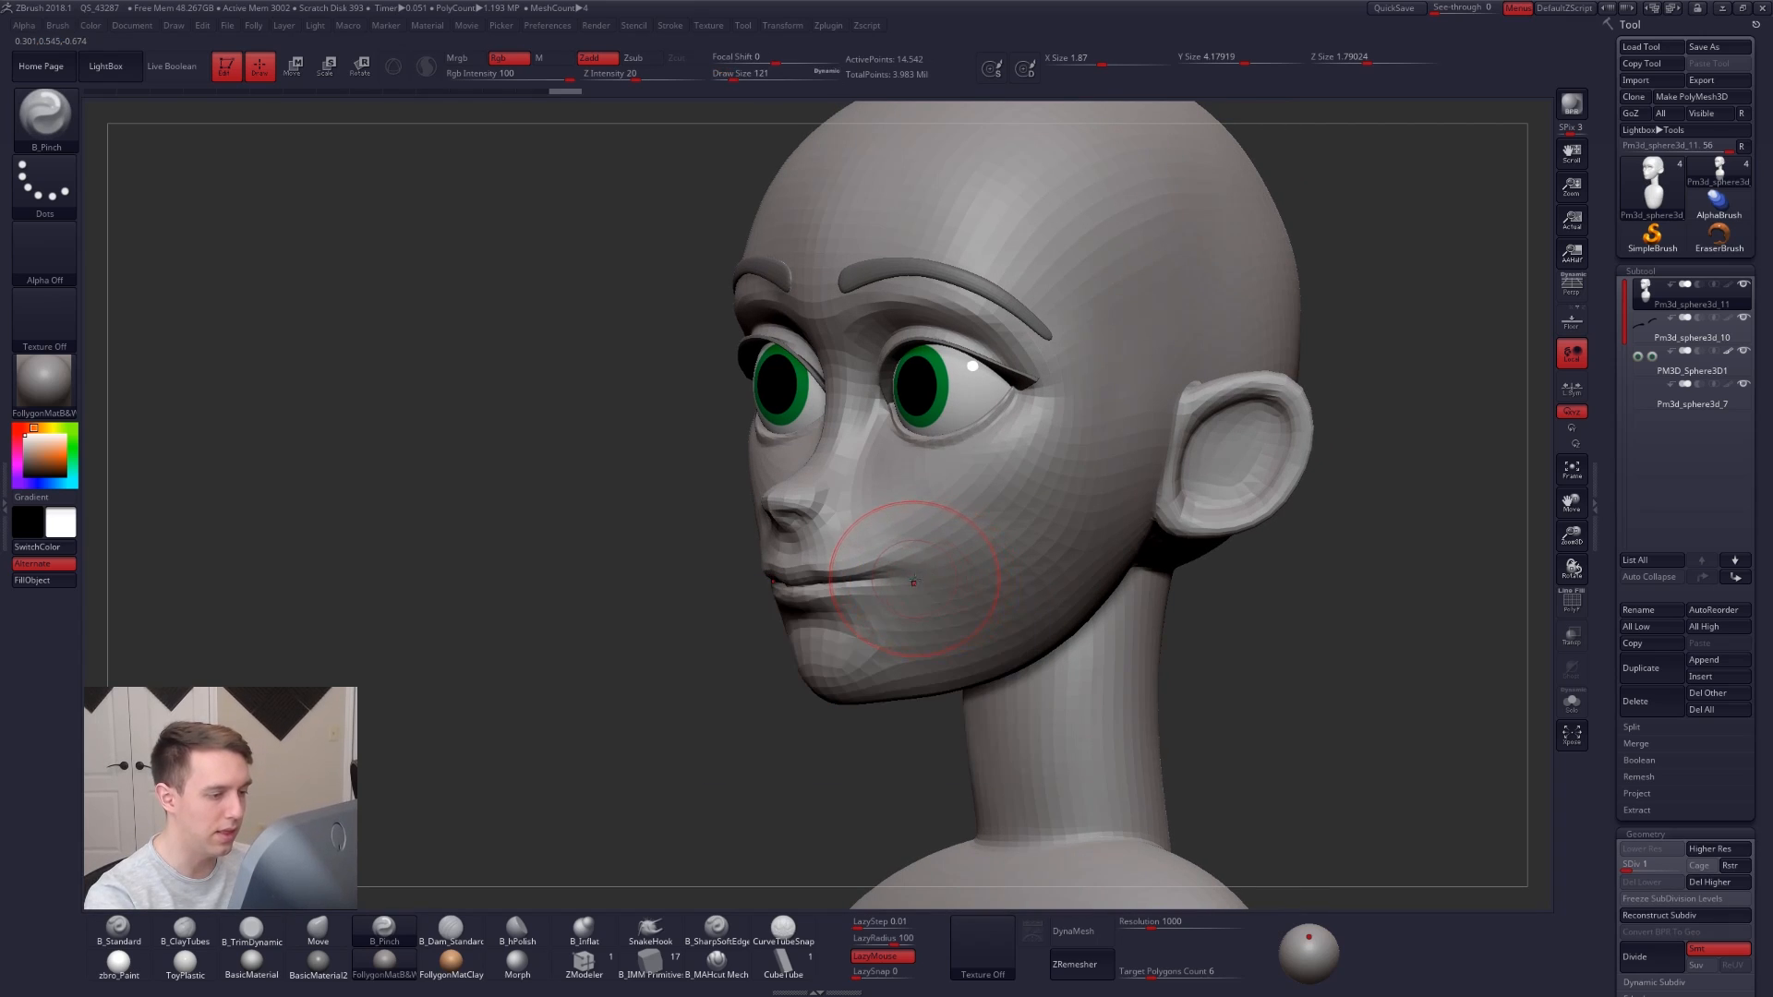
{"action": "left_click_drag", "start_coordinate": [928, 578], "coordinate": [1005, 563]}
{"action": "left_click_drag", "start_coordinate": [1090, 502], "coordinate": [1091, 496]}
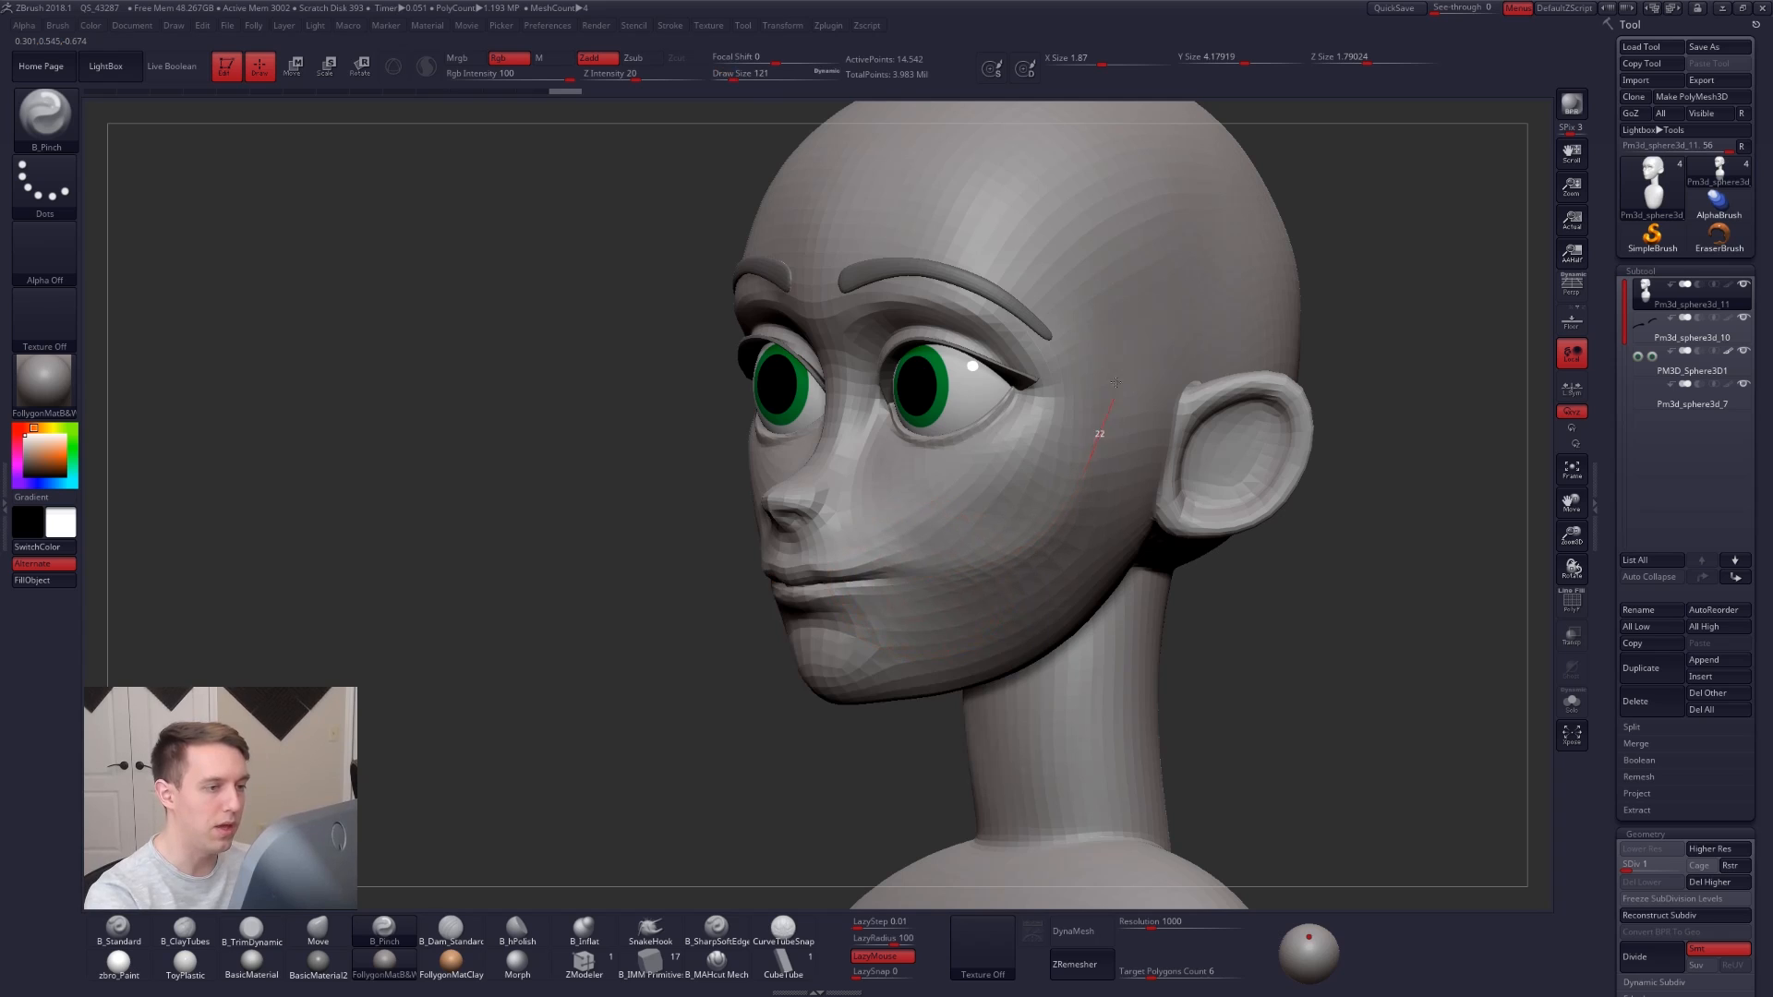
{"action": "mouse_move", "coordinate": [910, 605]}
{"action": "right_mouse_down"}
{"action": "mouse_move", "coordinate": [1004, 575]}
{"action": "mouse_move", "coordinate": [934, 535]}
{"action": "right_mouse_up"}
Isolate the head with Solo and refine and smooth the cheek with the B_ClayTubes brush, raising it to subdivision level 2.
{"action": "key", "text": "alt+s"}
{"action": "key", "text": "2"}
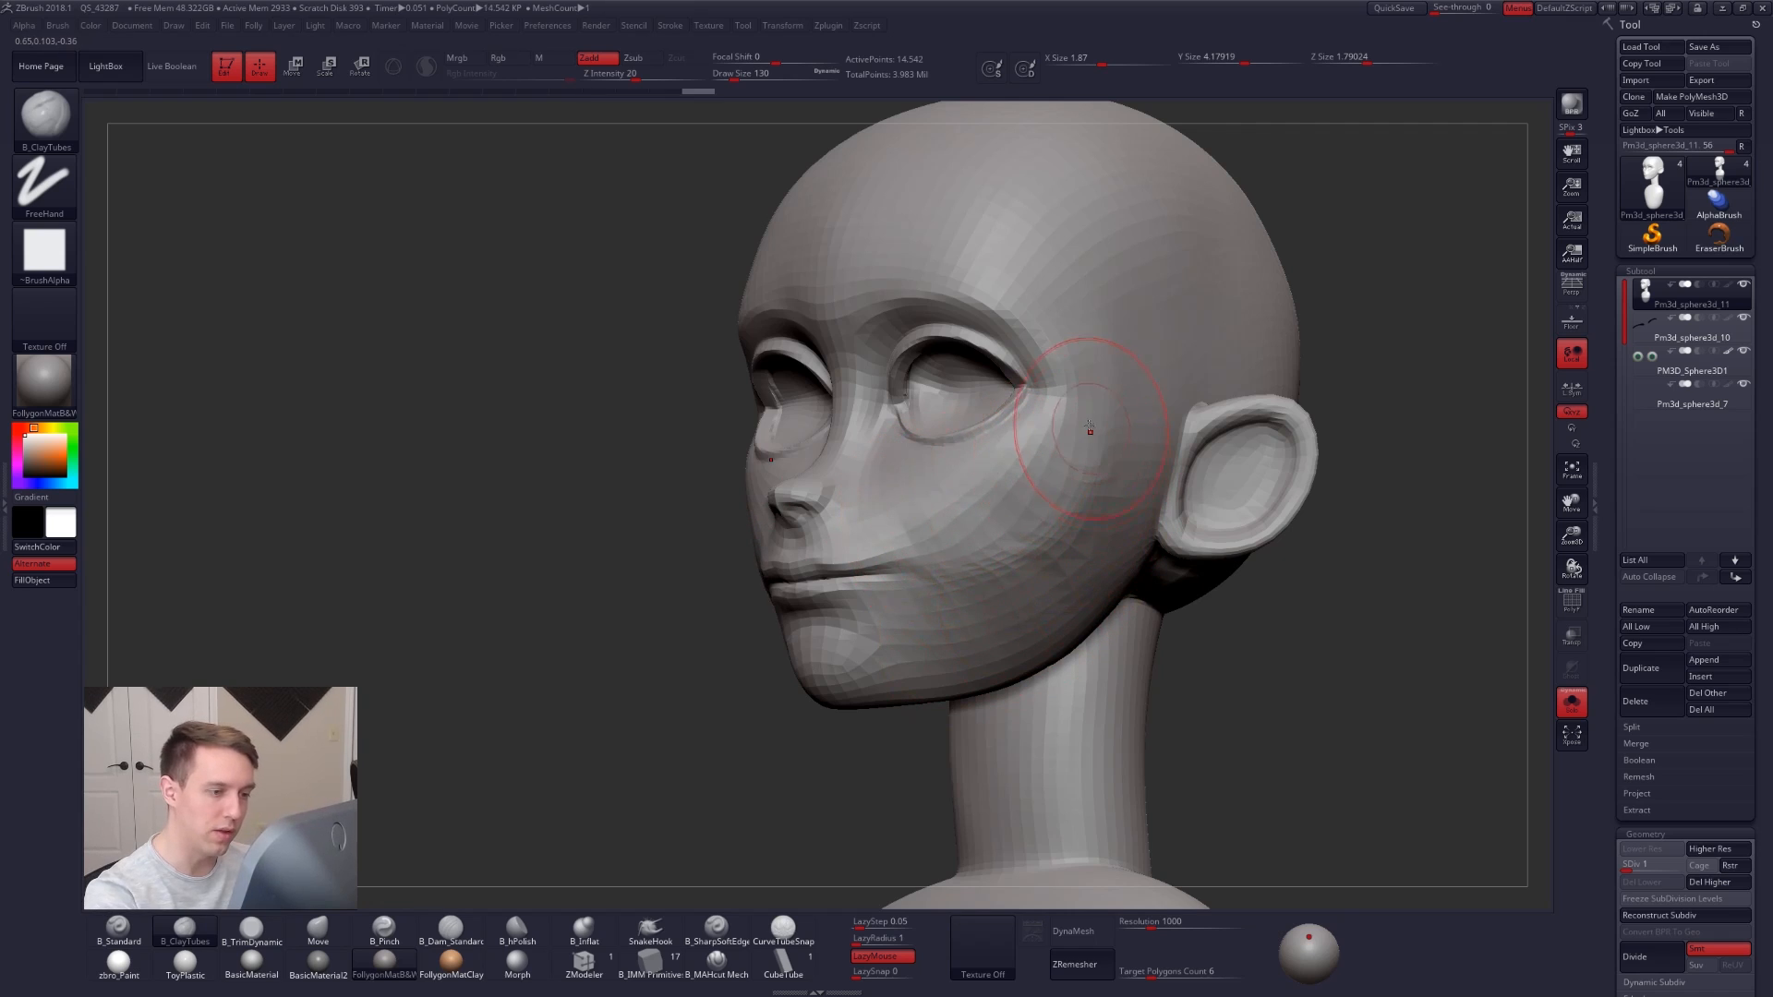
{"action": "key", "text": "ctrl+d"}
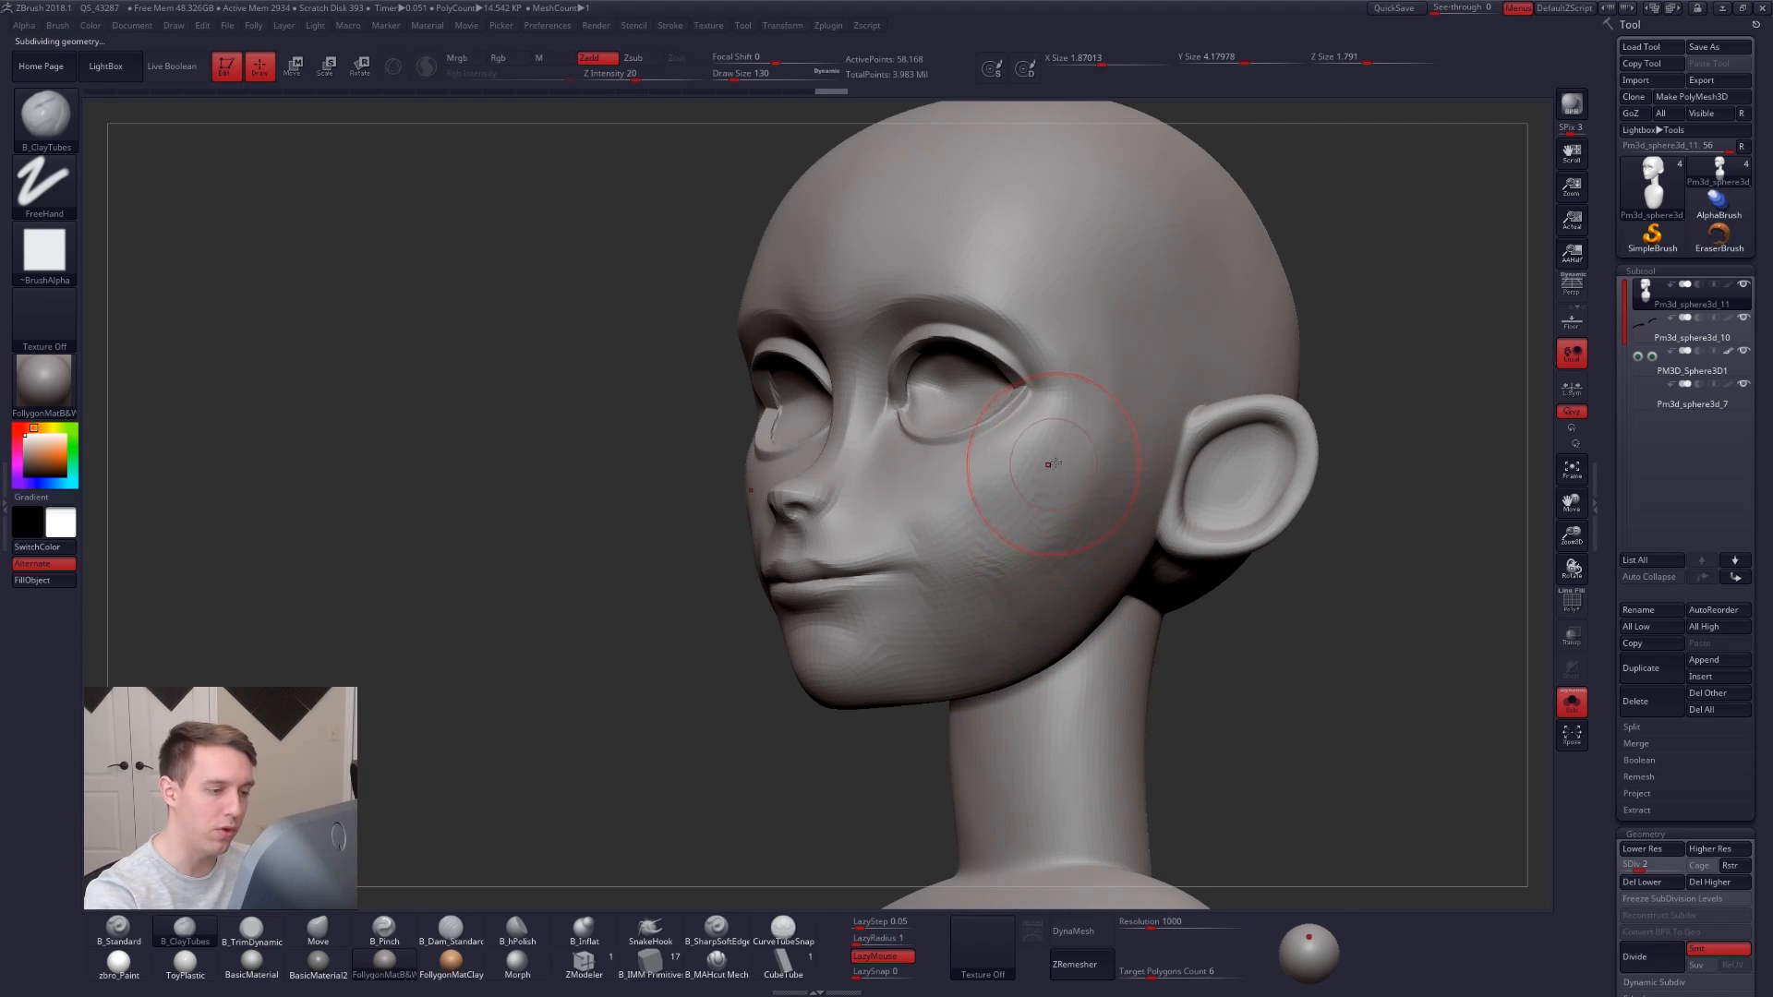
{"action": "key", "text": "shift"}
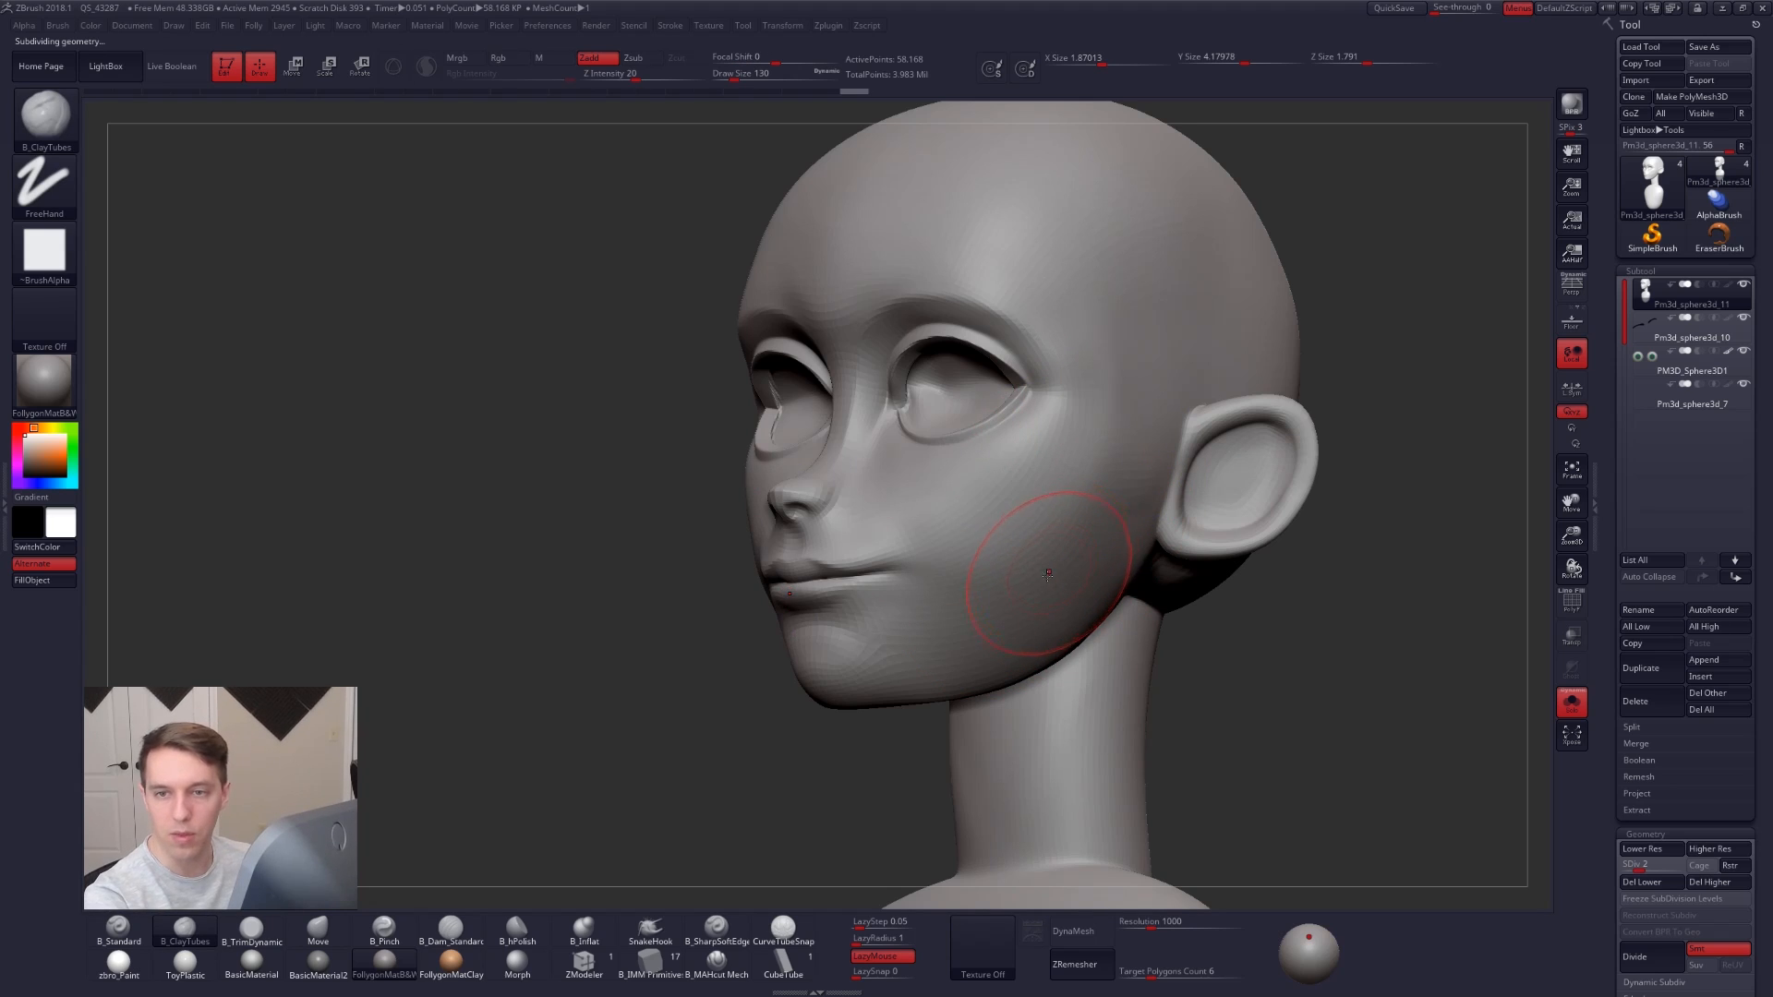
{"action": "key", "text": "shift"}
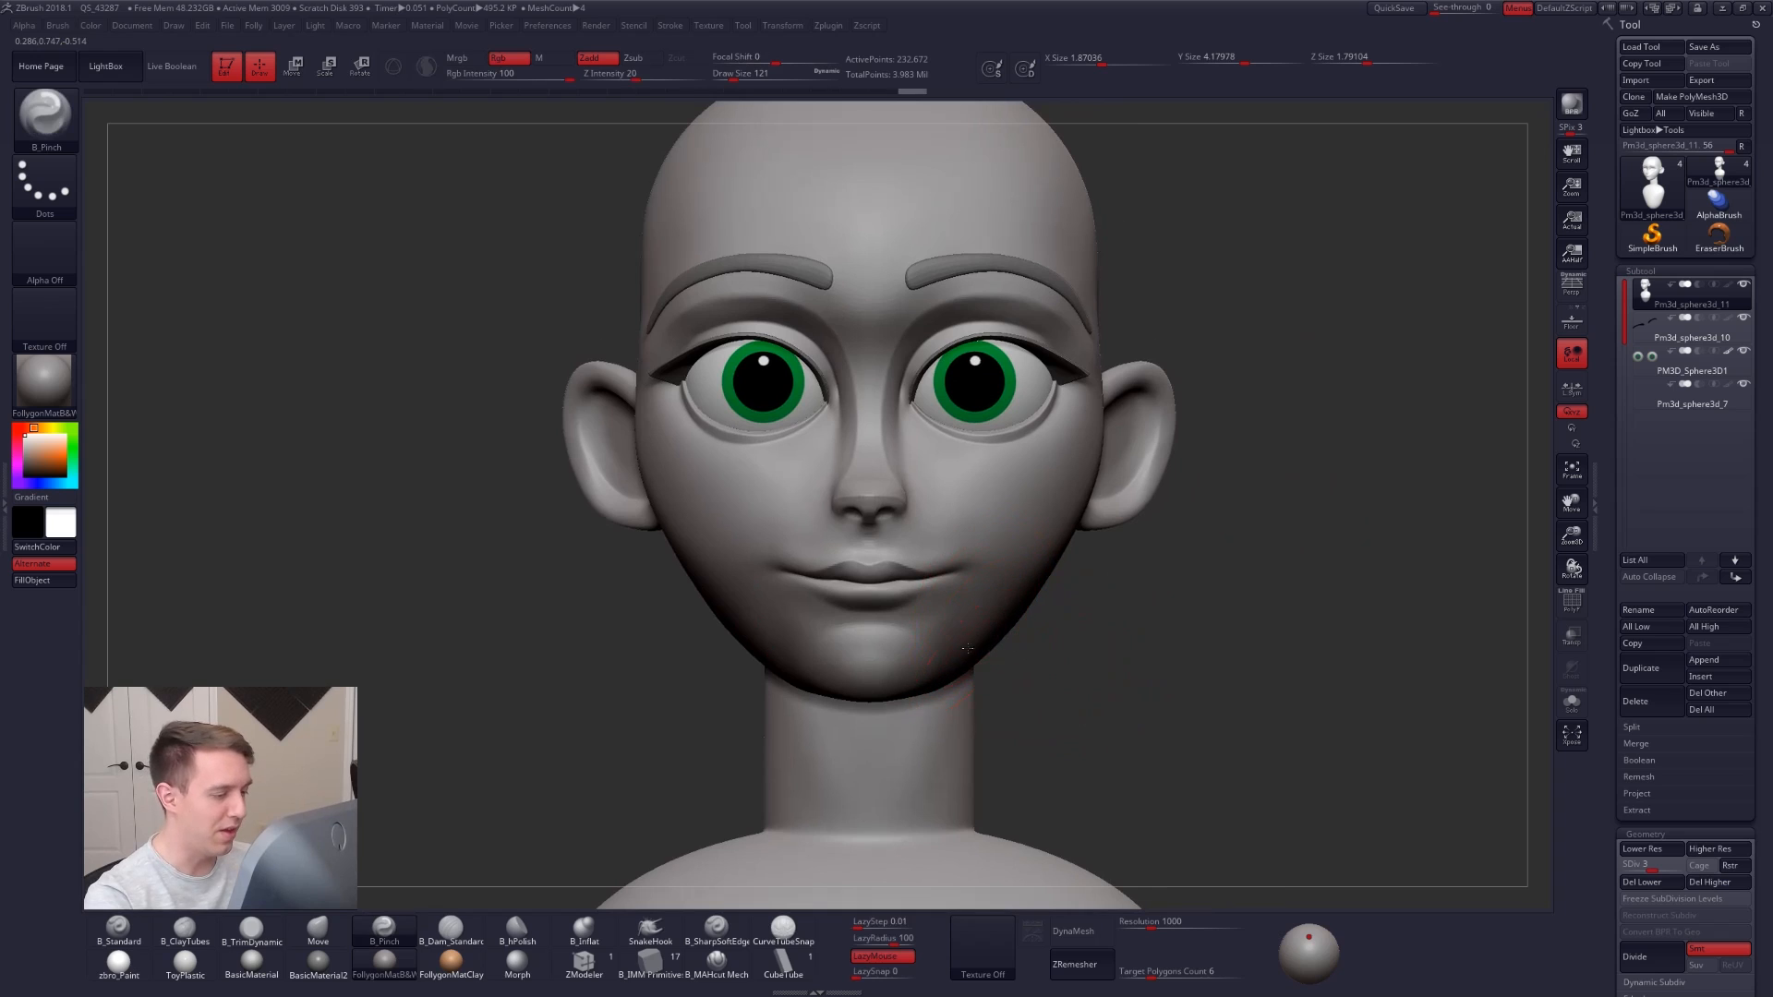
Examine the cheek, mouth and jaw forms from below, three-quarter and side angles.
{"action": "left_click_drag", "start_coordinate": [967, 648], "coordinate": [908, 612]}
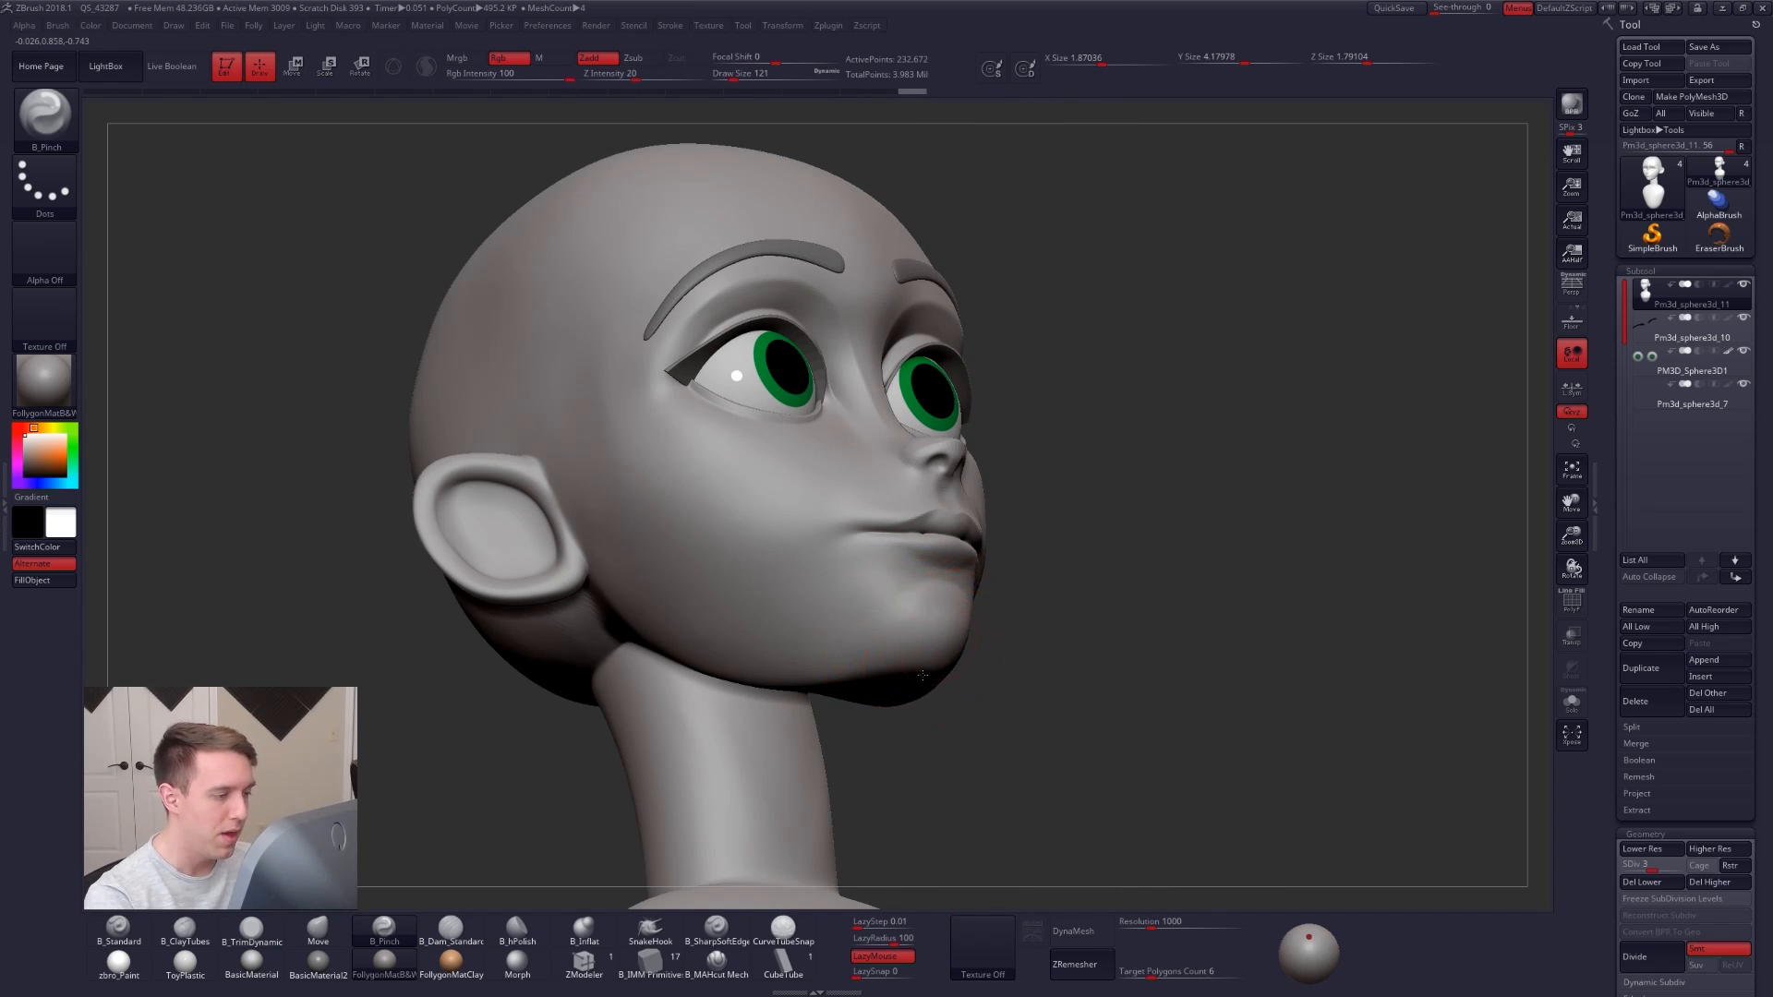
{"action": "right_click_drag", "start_coordinate": [922, 675], "coordinate": [832, 711]}
{"action": "right_click_drag", "start_coordinate": [1042, 467], "coordinate": [950, 562], "text": "alt"}
{"action": "key", "text": "space"}
{"action": "left_click_drag", "start_coordinate": [997, 641], "coordinate": [988, 641]}
{"action": "right_click_drag", "start_coordinate": [989, 643], "coordinate": [858, 583]}
{"action": "right_click", "coordinate": [937, 620]}
{"action": "right_click", "coordinate": [840, 580]}
Reshape the area between the nose, mouth and cheek in profile with the Move brush at subdivision level 3.
{"action": "key", "text": "b"}
{"action": "key", "text": "m"}
{"action": "key", "text": "v"}
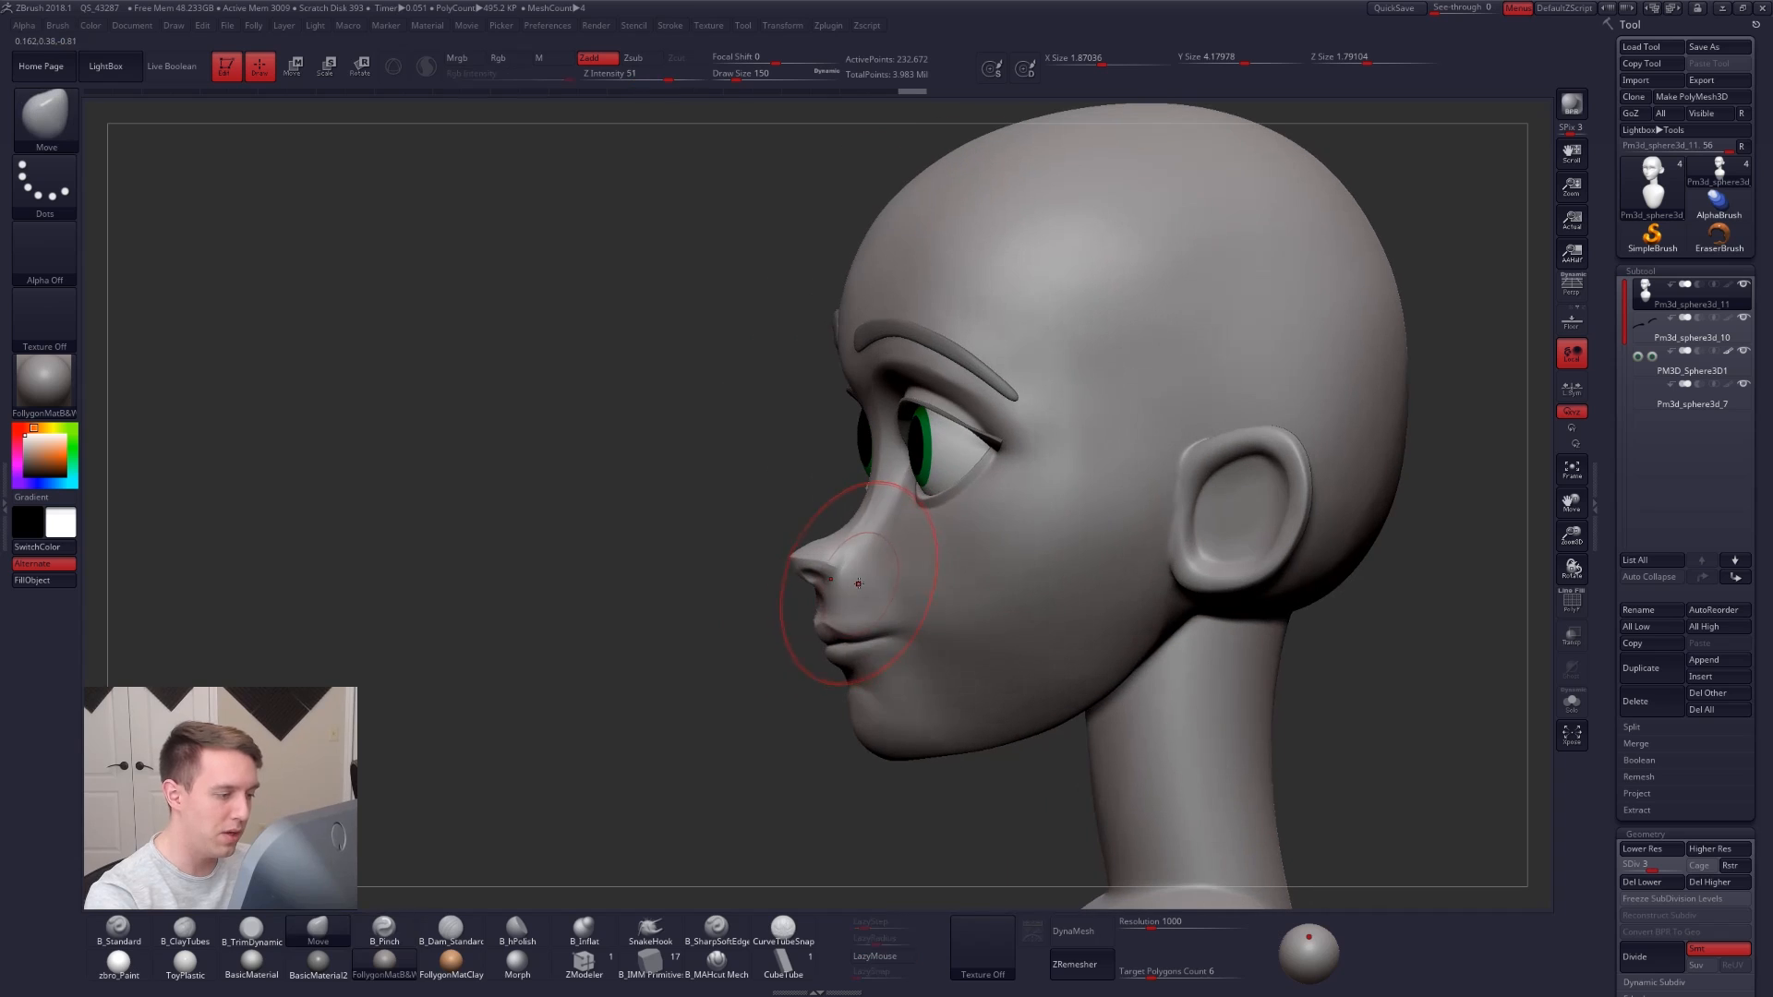
{"action": "key", "text": "space"}
{"action": "left_click_drag", "start_coordinate": [858, 584], "coordinate": [859, 577]}
{"action": "right_click_drag", "start_coordinate": [873, 577], "coordinate": [854, 581]}
{"action": "key", "text": "space"}
{"action": "left_click_drag", "start_coordinate": [856, 572], "coordinate": [866, 569]}
{"action": "key", "text": "space"}
{"action": "right_click_drag", "start_coordinate": [858, 568], "coordinate": [879, 551]}
{"action": "key", "text": "space"}
Flatten the cheek plane beside the nose and below the eye with the B_TrimDynamic brush at draw size 88.
{"action": "key", "text": "b"}
{"action": "key", "text": "t"}
{"action": "key", "text": "d"}
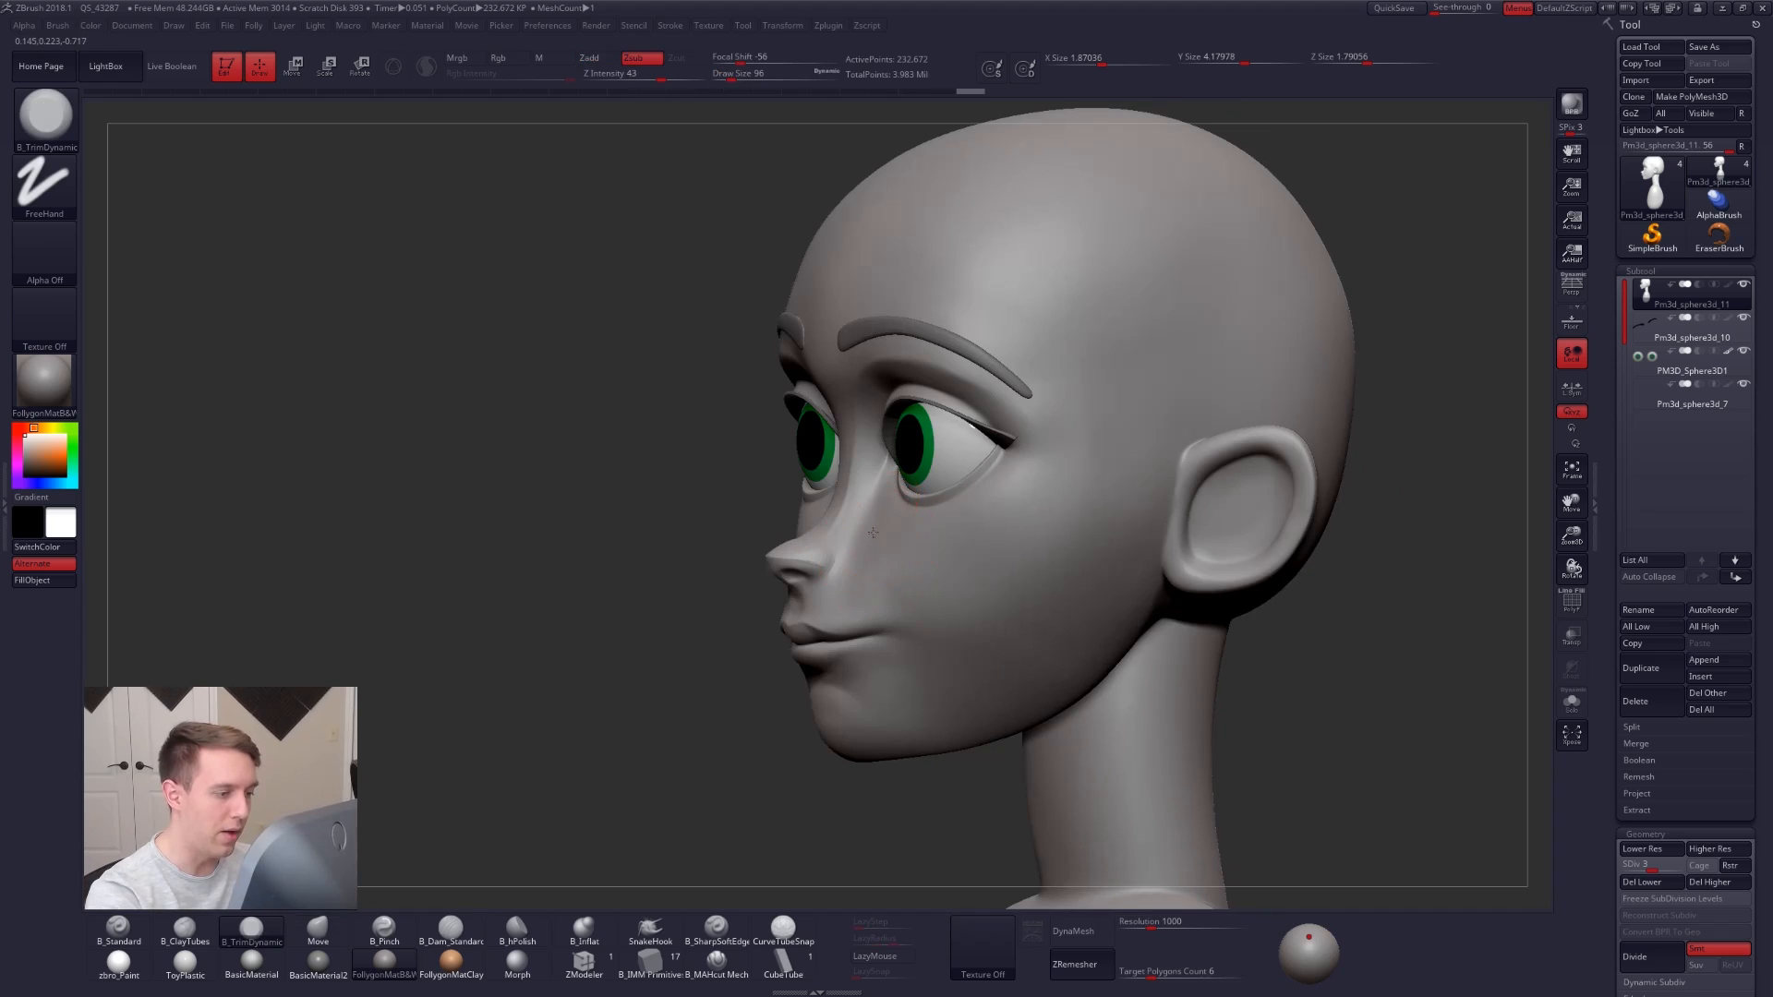
{"action": "key", "text": "space"}
{"action": "left_click_drag", "start_coordinate": [883, 537], "coordinate": [878, 534]}
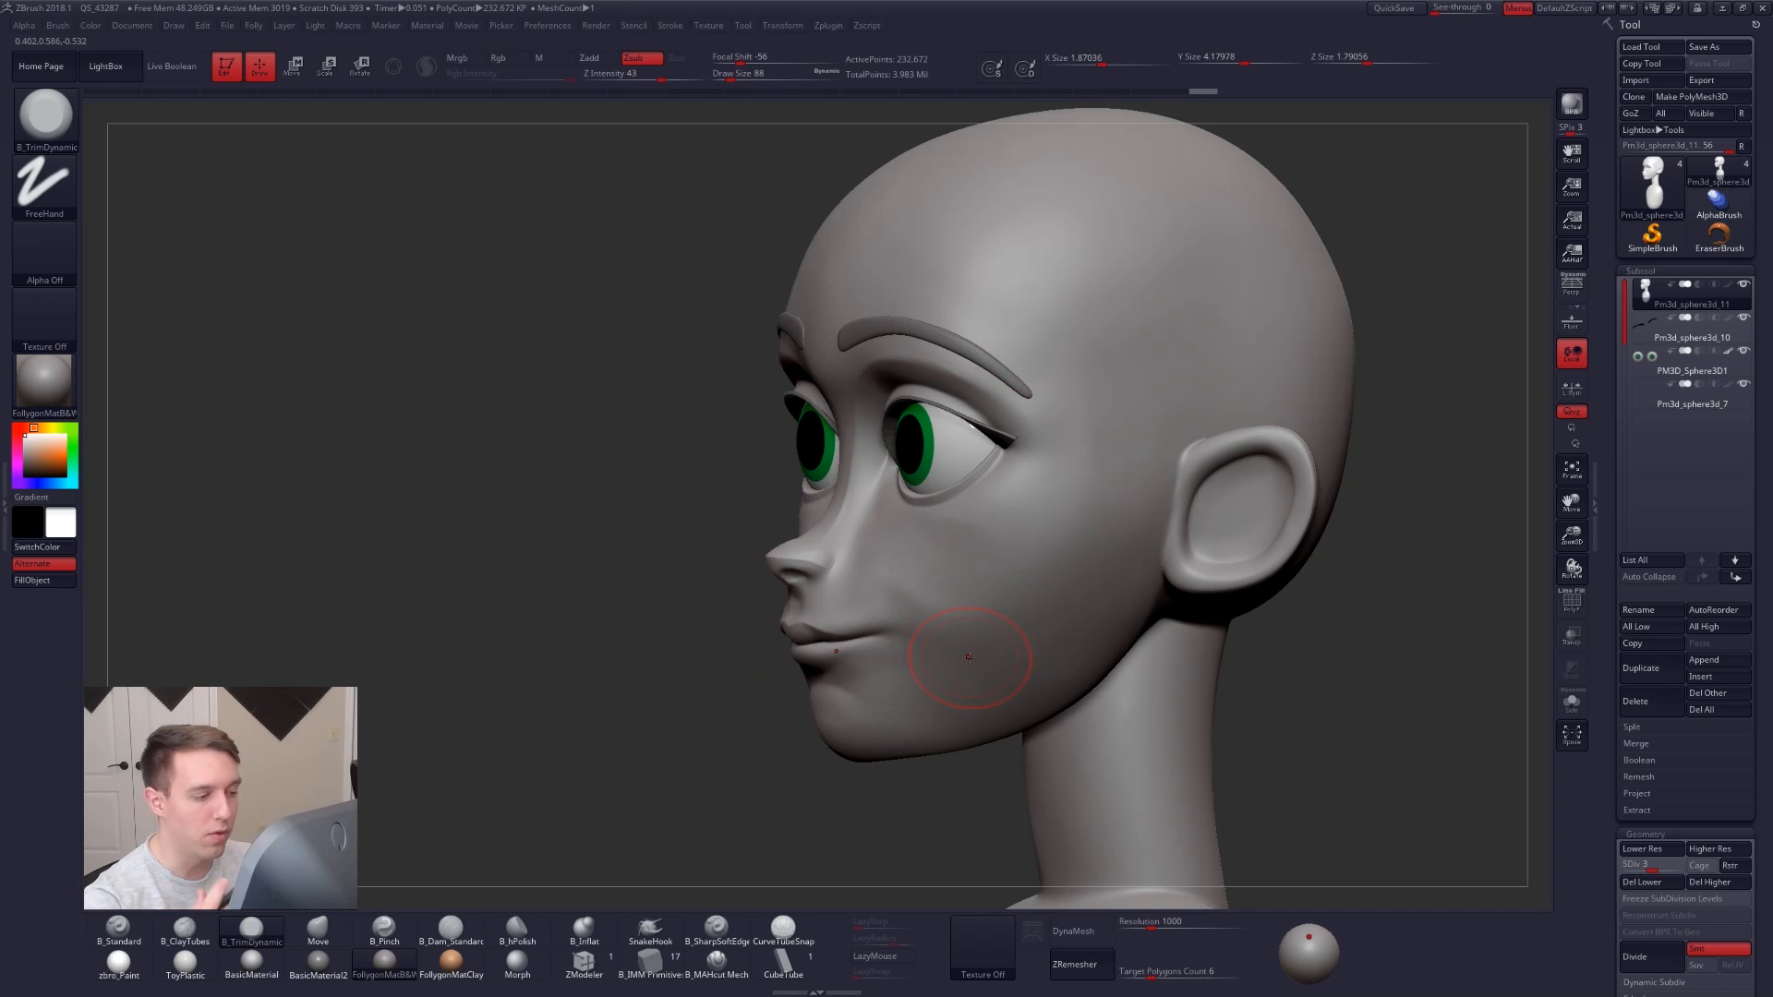
Lower the head to subdivision level 1 and smooth the area around the mouth corner.
{"action": "key", "text": "shift+d"}
{"action": "key", "text": "shift+d"}
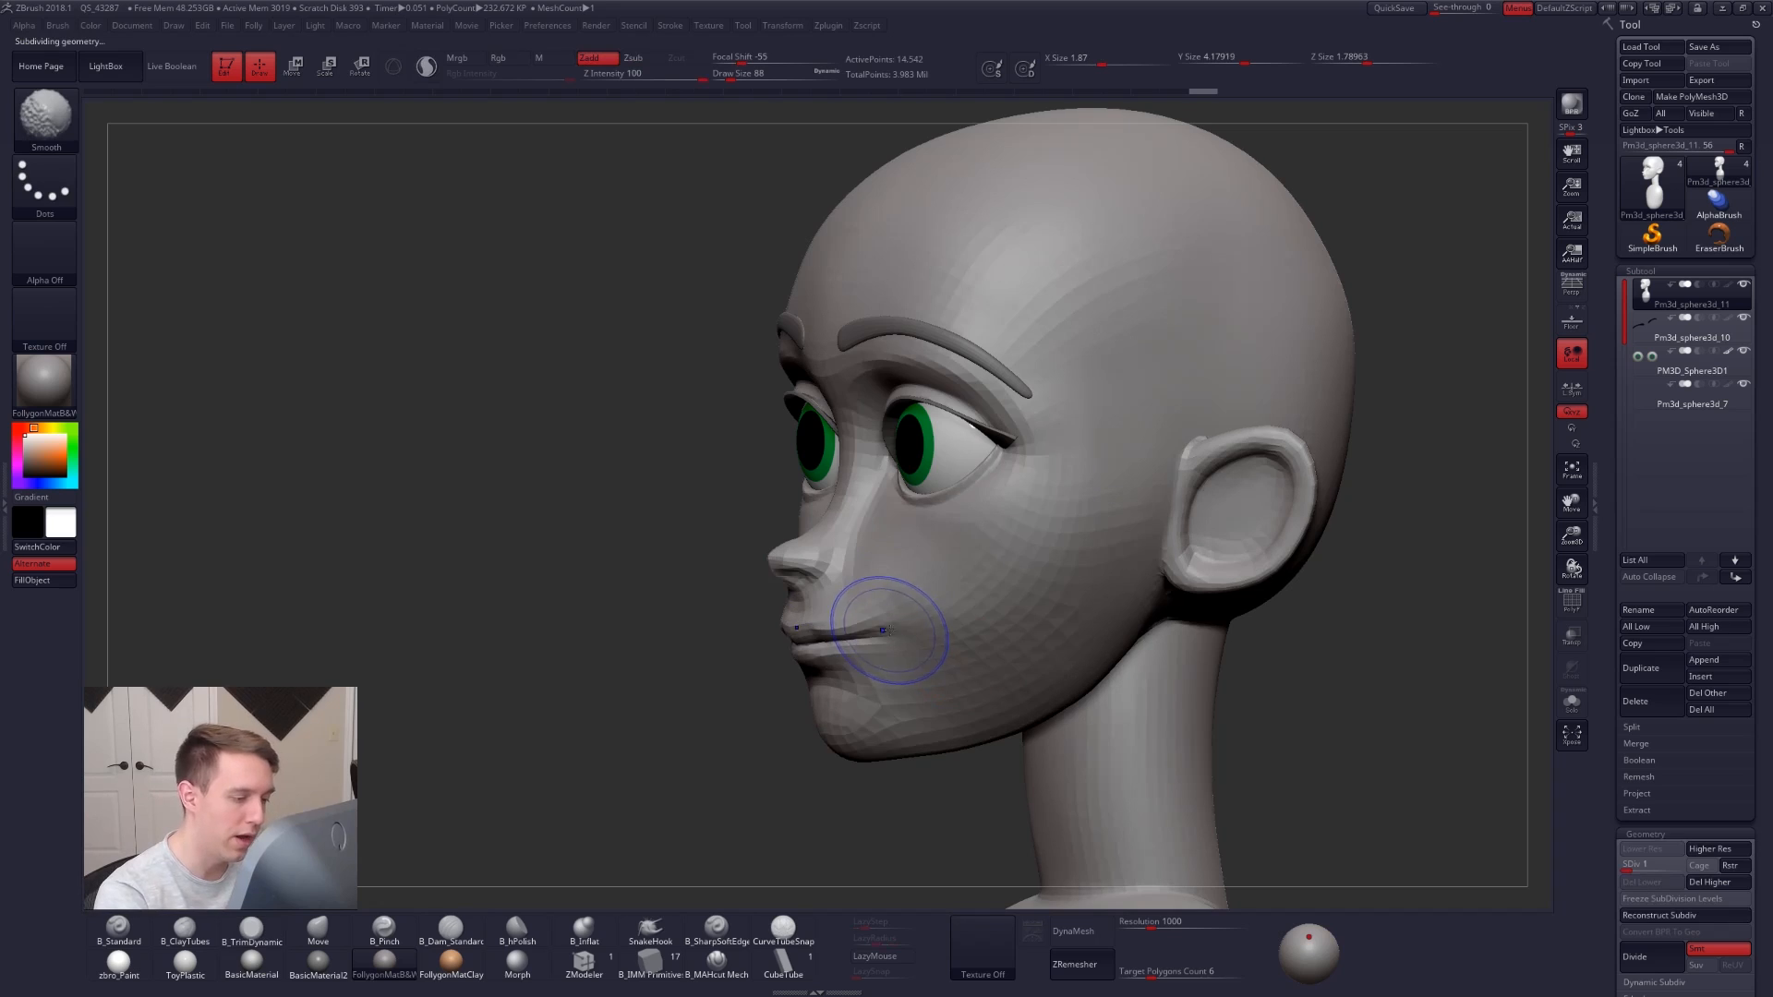
{"action": "key", "text": "space"}
{"action": "left_click_drag", "start_coordinate": [892, 633], "coordinate": [906, 647]}
Pull the mouth corners back and up into the cheeks with the Move brush at subdivision level 1.
{"action": "key", "text": "b"}
{"action": "key", "text": "m"}
{"action": "key", "text": "v"}
{"action": "key", "text": "space"}
{"action": "key", "text": "space"}
{"action": "right_click_drag", "start_coordinate": [903, 657], "coordinate": [850, 654]}
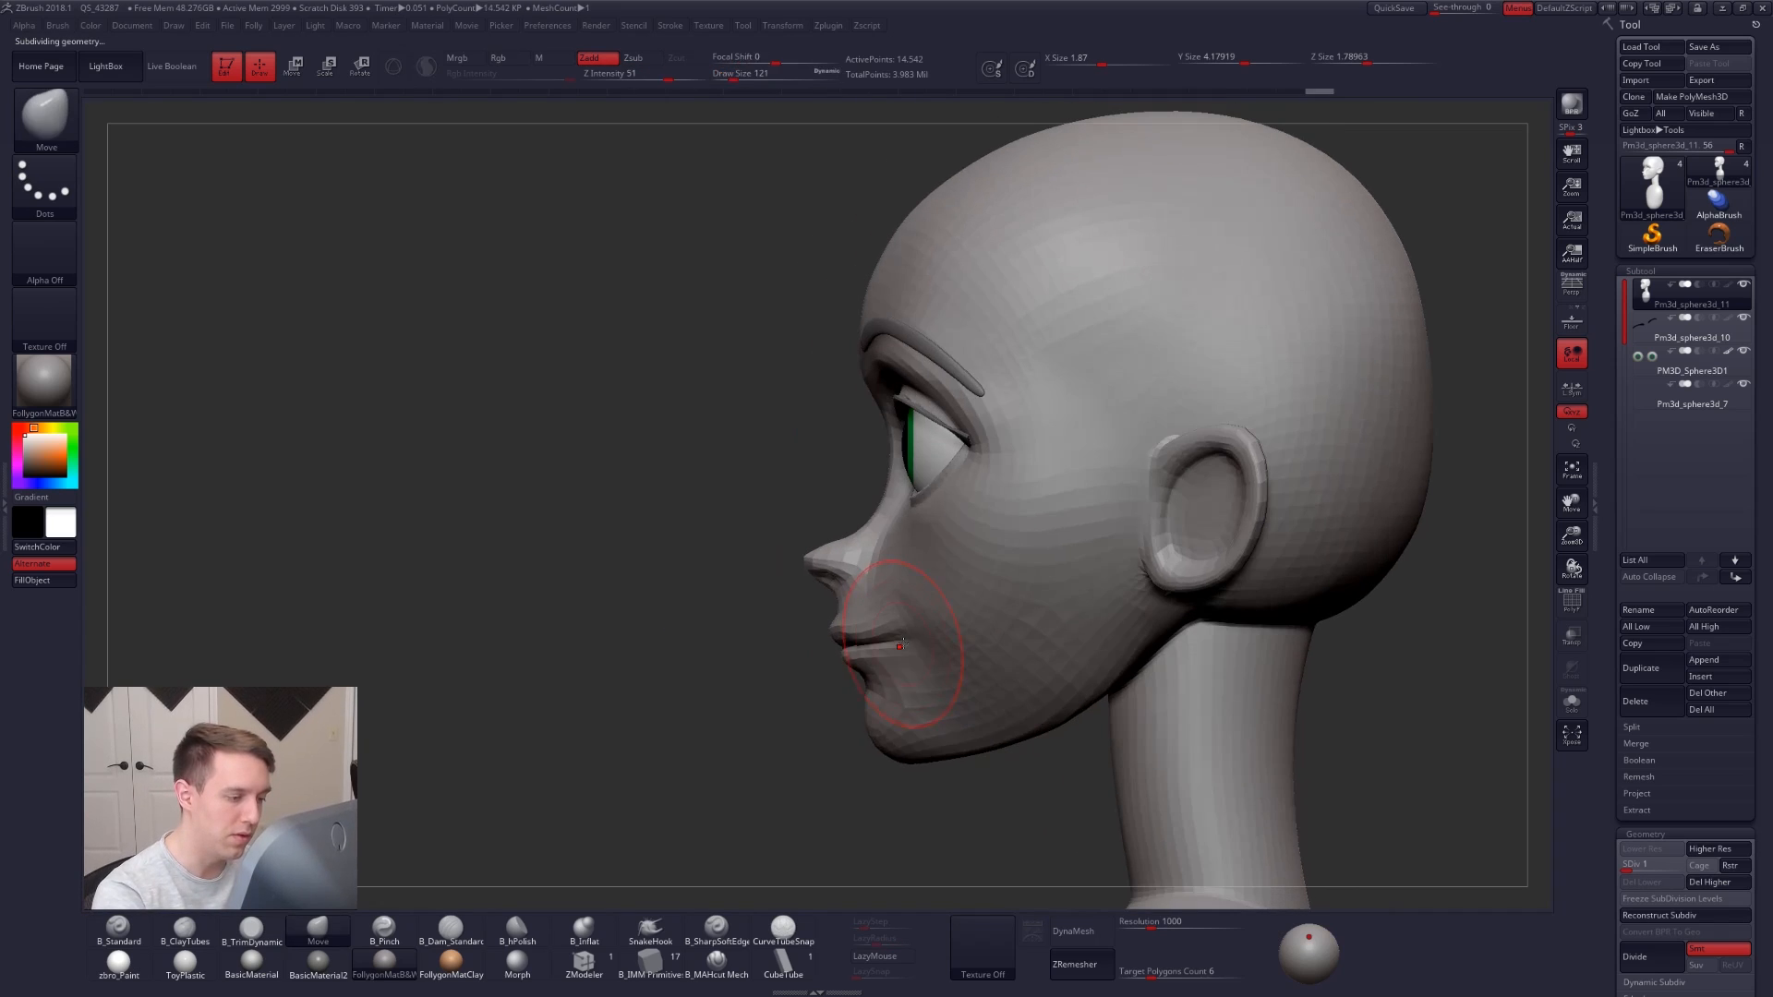
{"action": "key", "text": "space"}
{"action": "left_click_drag", "start_coordinate": [900, 644], "coordinate": [908, 640]}
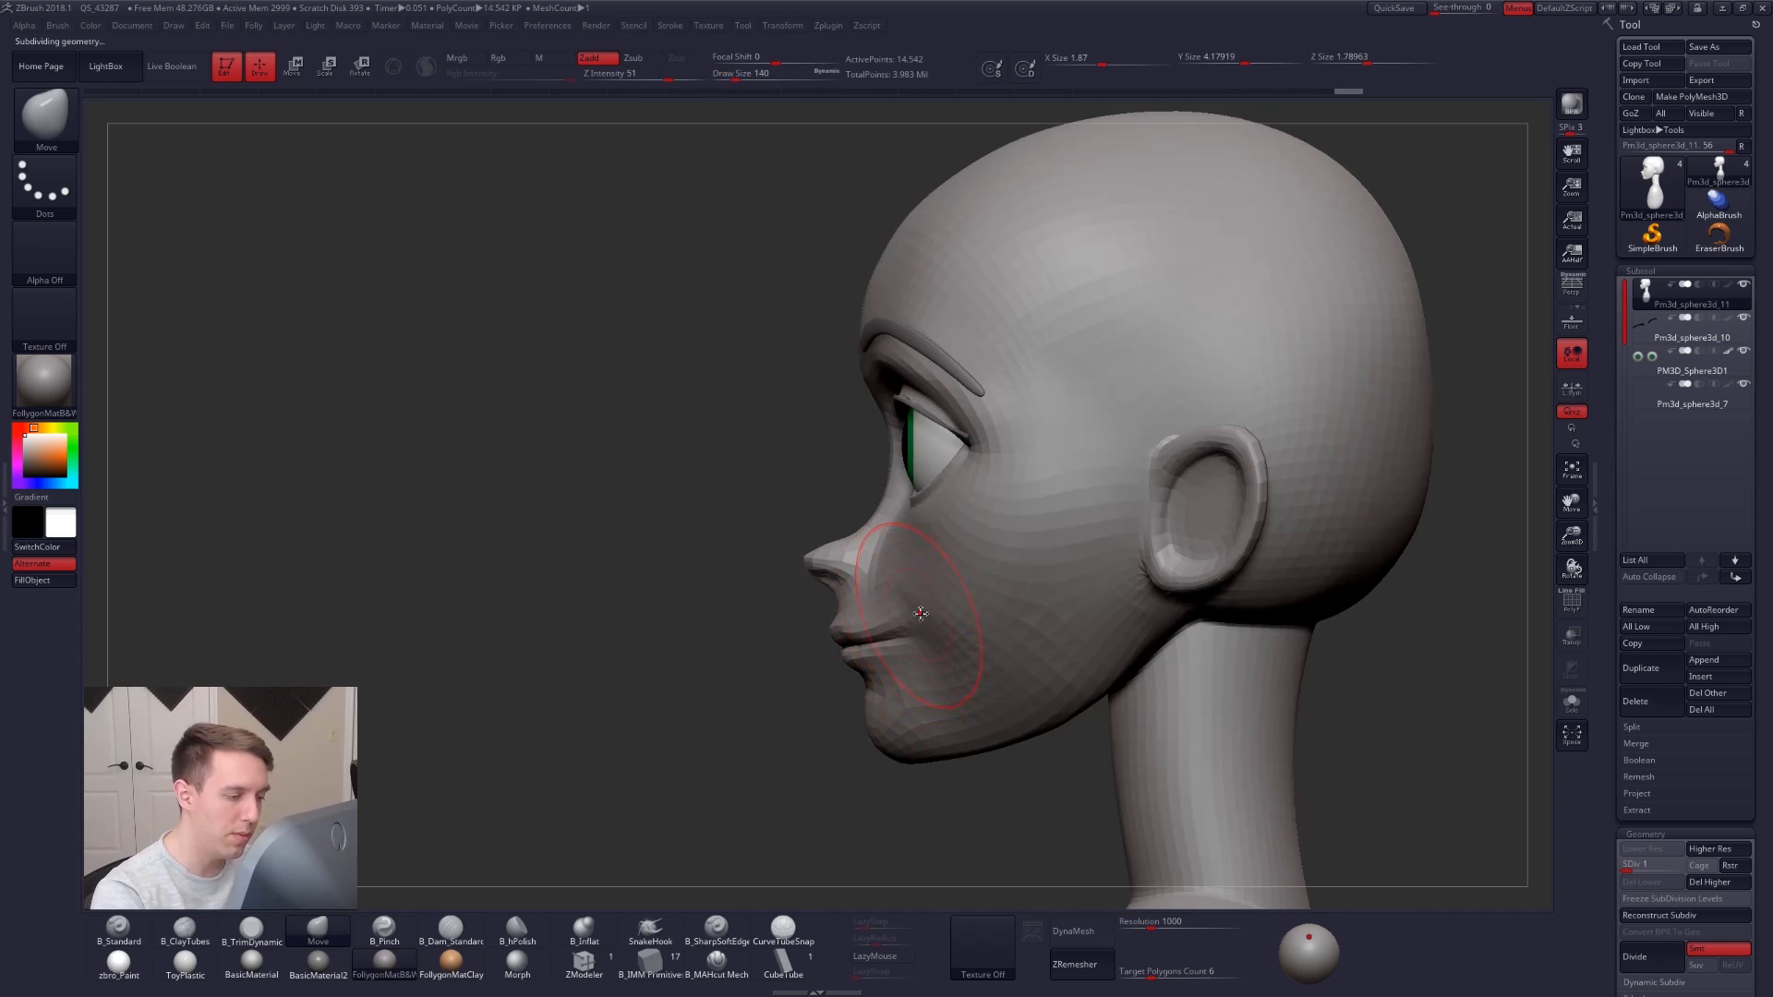
{"action": "right_click_drag", "start_coordinate": [906, 632], "coordinate": [951, 636]}
{"action": "key", "text": "space"}
{"action": "left_click_drag", "start_coordinate": [952, 635], "coordinate": [940, 636]}
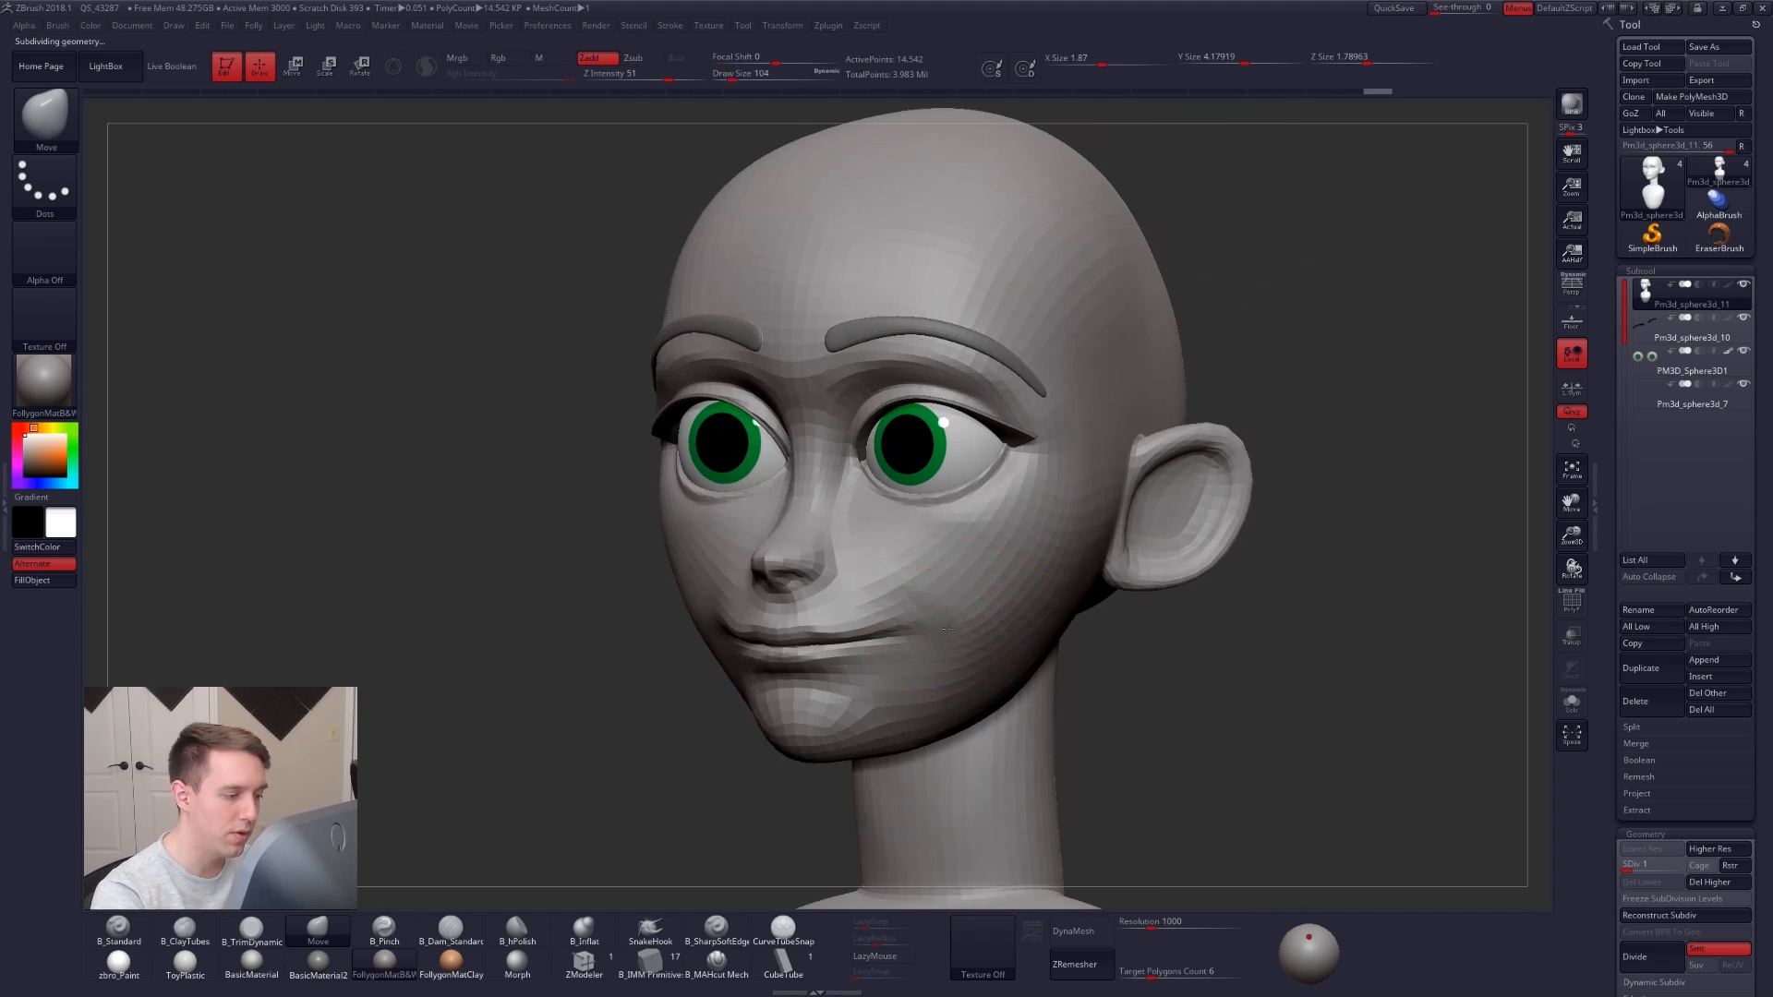
{"action": "right_click_drag", "start_coordinate": [901, 635], "coordinate": [923, 633], "text": "shift"}
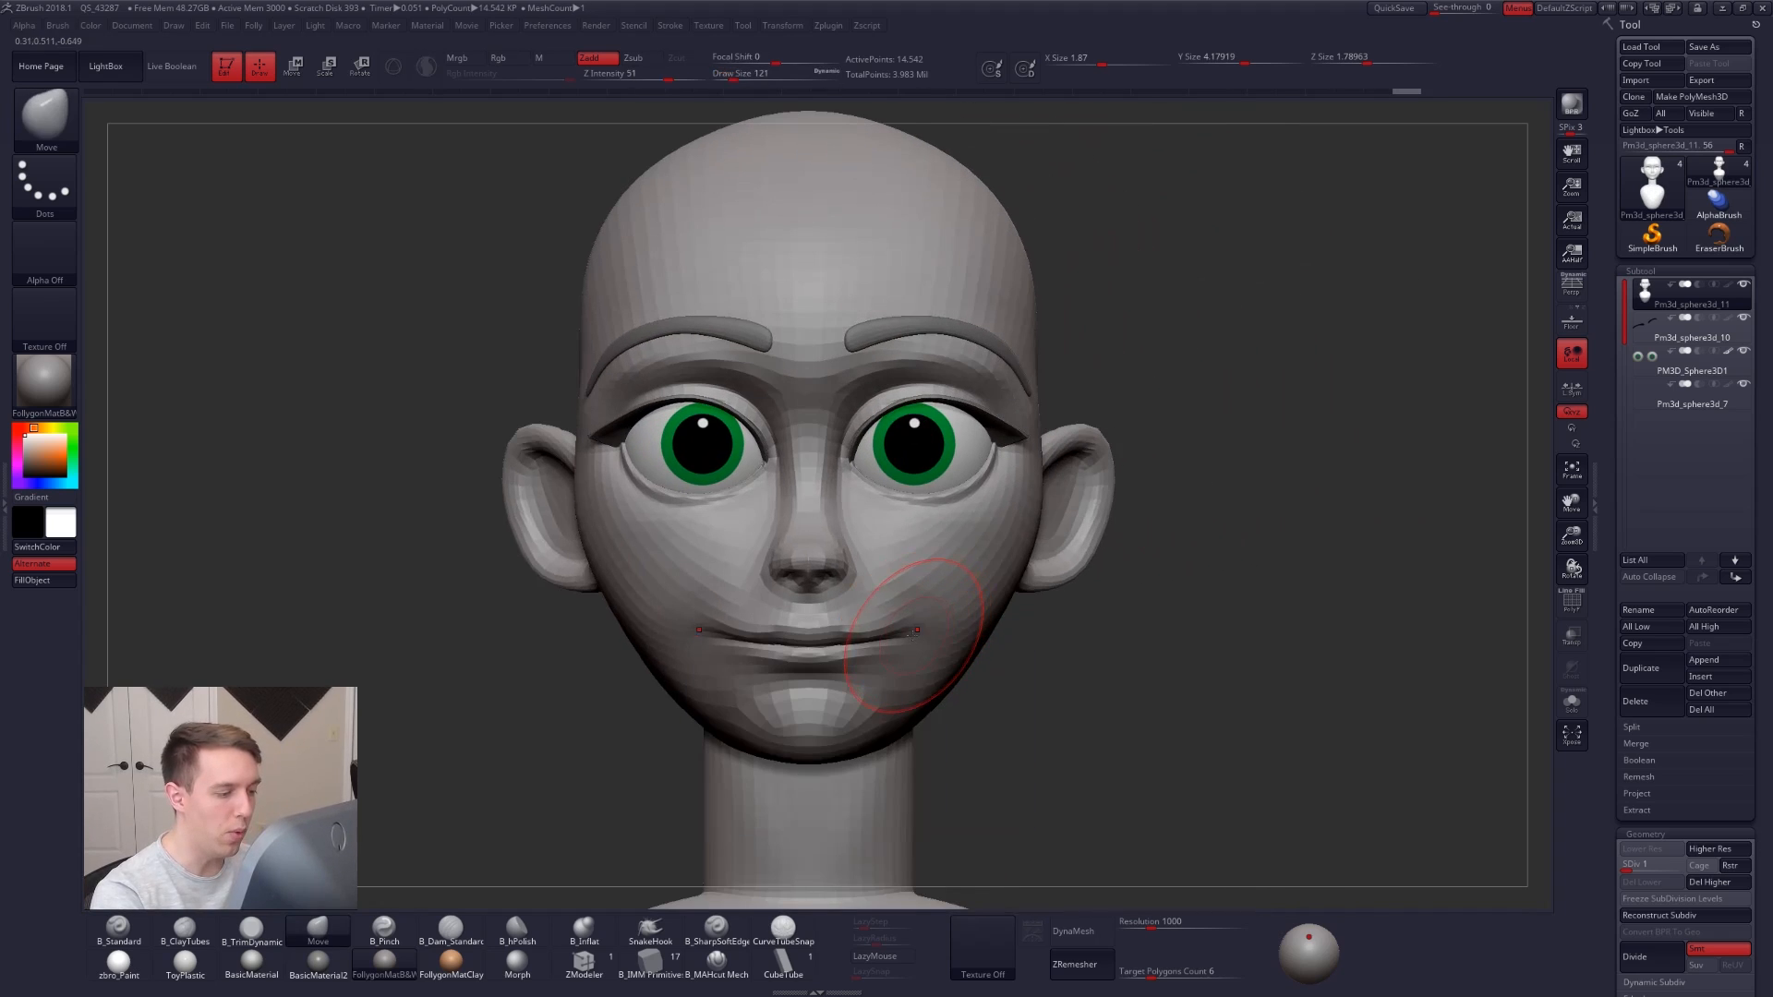
Flatten the cheek beside the nose with the B_TrimDynamic brush, raising the head to subdivision level 2.
{"action": "key", "text": "3"}
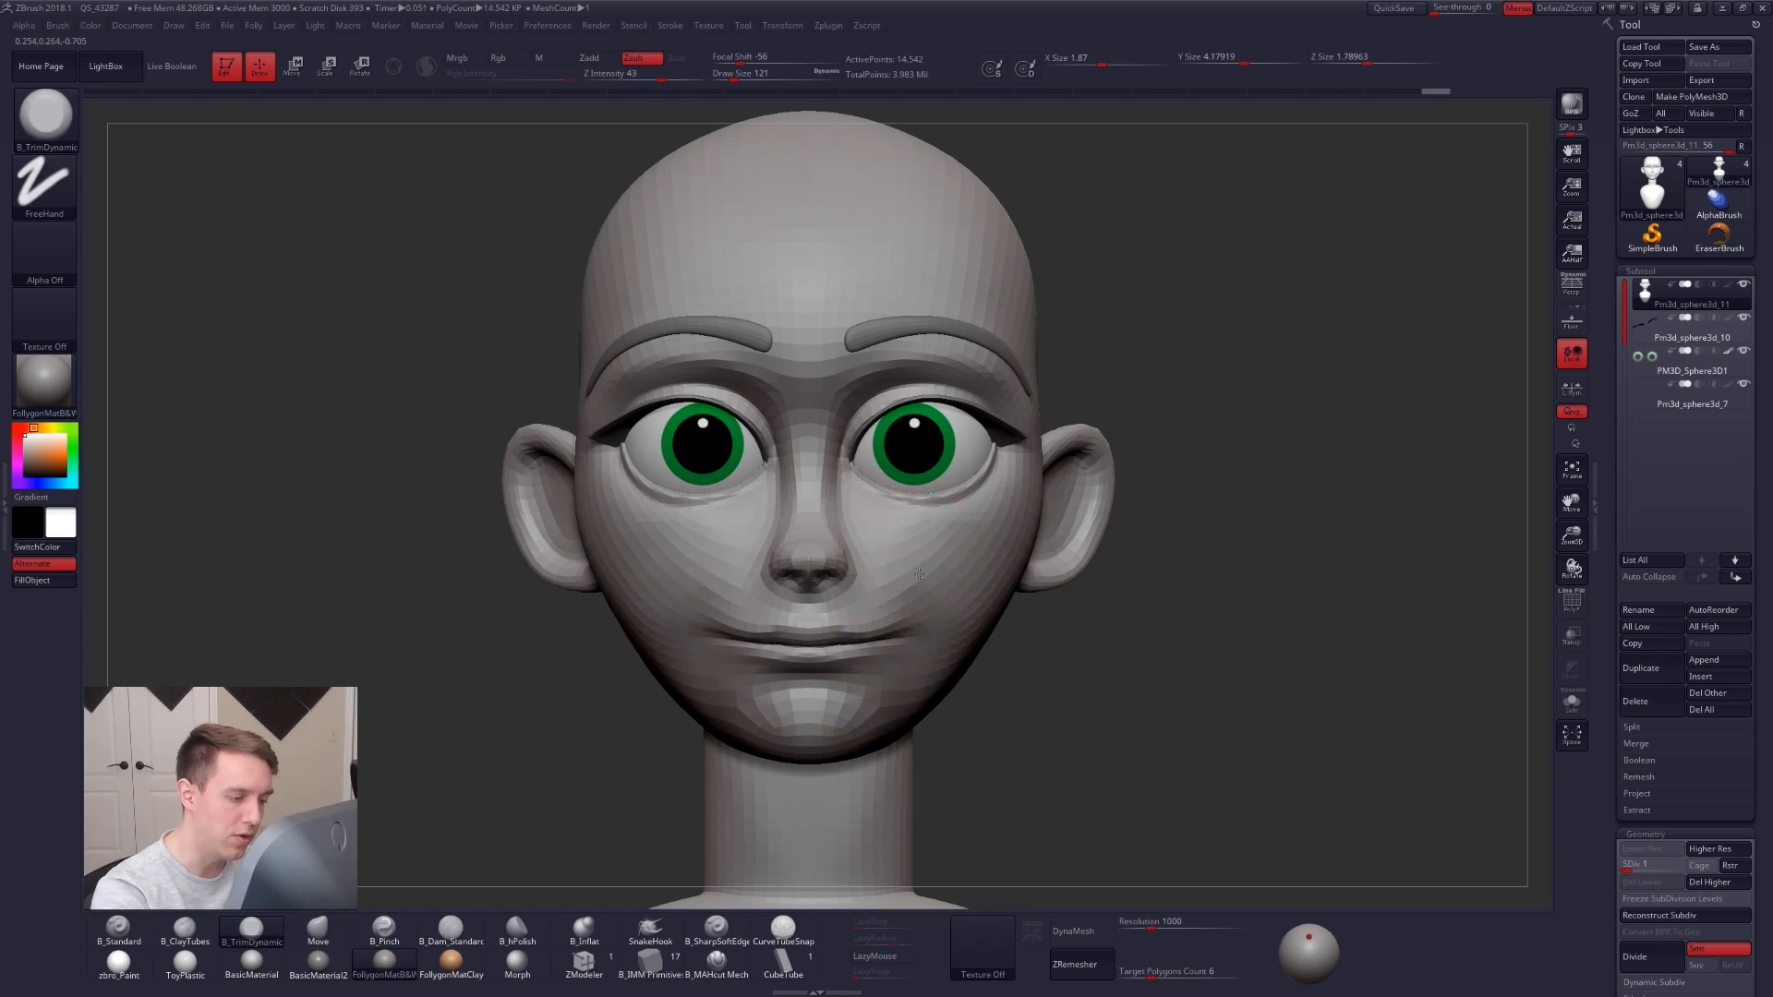
{"action": "right_click_drag", "start_coordinate": [931, 581], "coordinate": [879, 584]}
{"action": "key", "text": "d"}
{"action": "key", "text": "space"}
{"action": "left_click_drag", "start_coordinate": [890, 584], "coordinate": [882, 584]}
{"action": "right_click_drag", "start_coordinate": [882, 583], "coordinate": [822, 600]}
{"action": "key", "text": "space"}
{"action": "left_click_drag", "start_coordinate": [846, 591], "coordinate": [855, 590]}
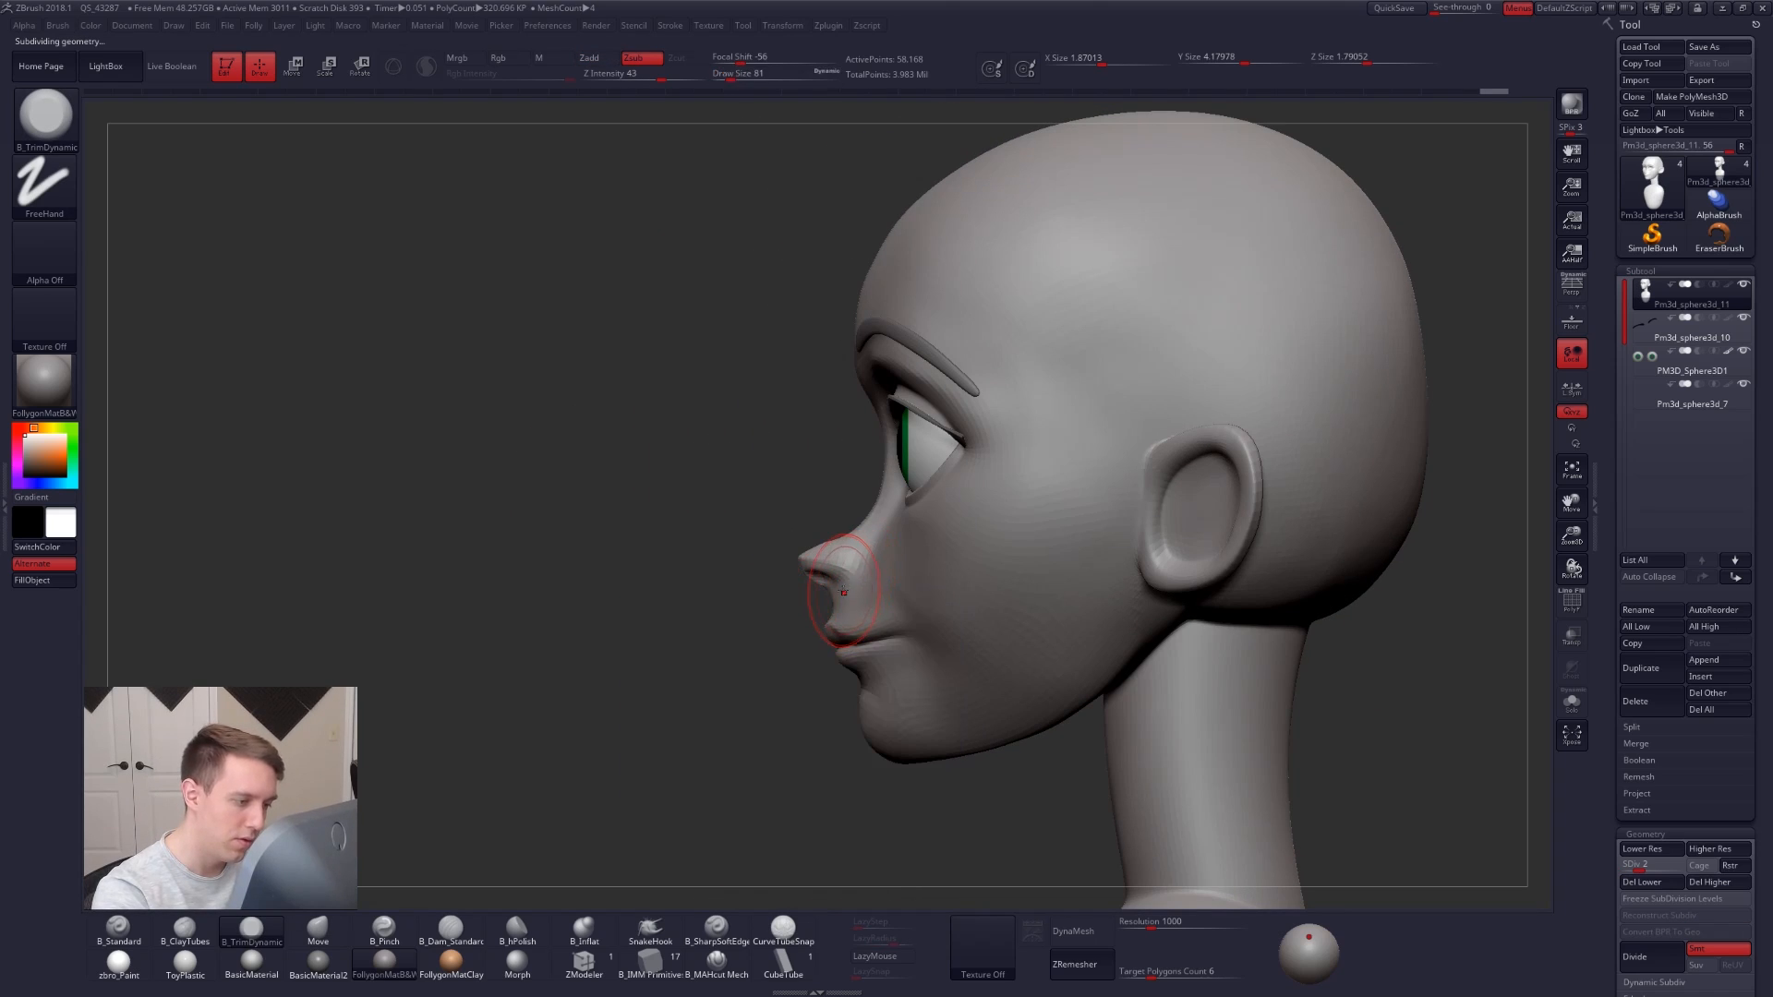
Adjust the form beside the nose and under the eye with the Move brush at a draw size of 104 to 113.
{"action": "key", "text": "b"}
{"action": "key", "text": "m"}
{"action": "key", "text": "v"}
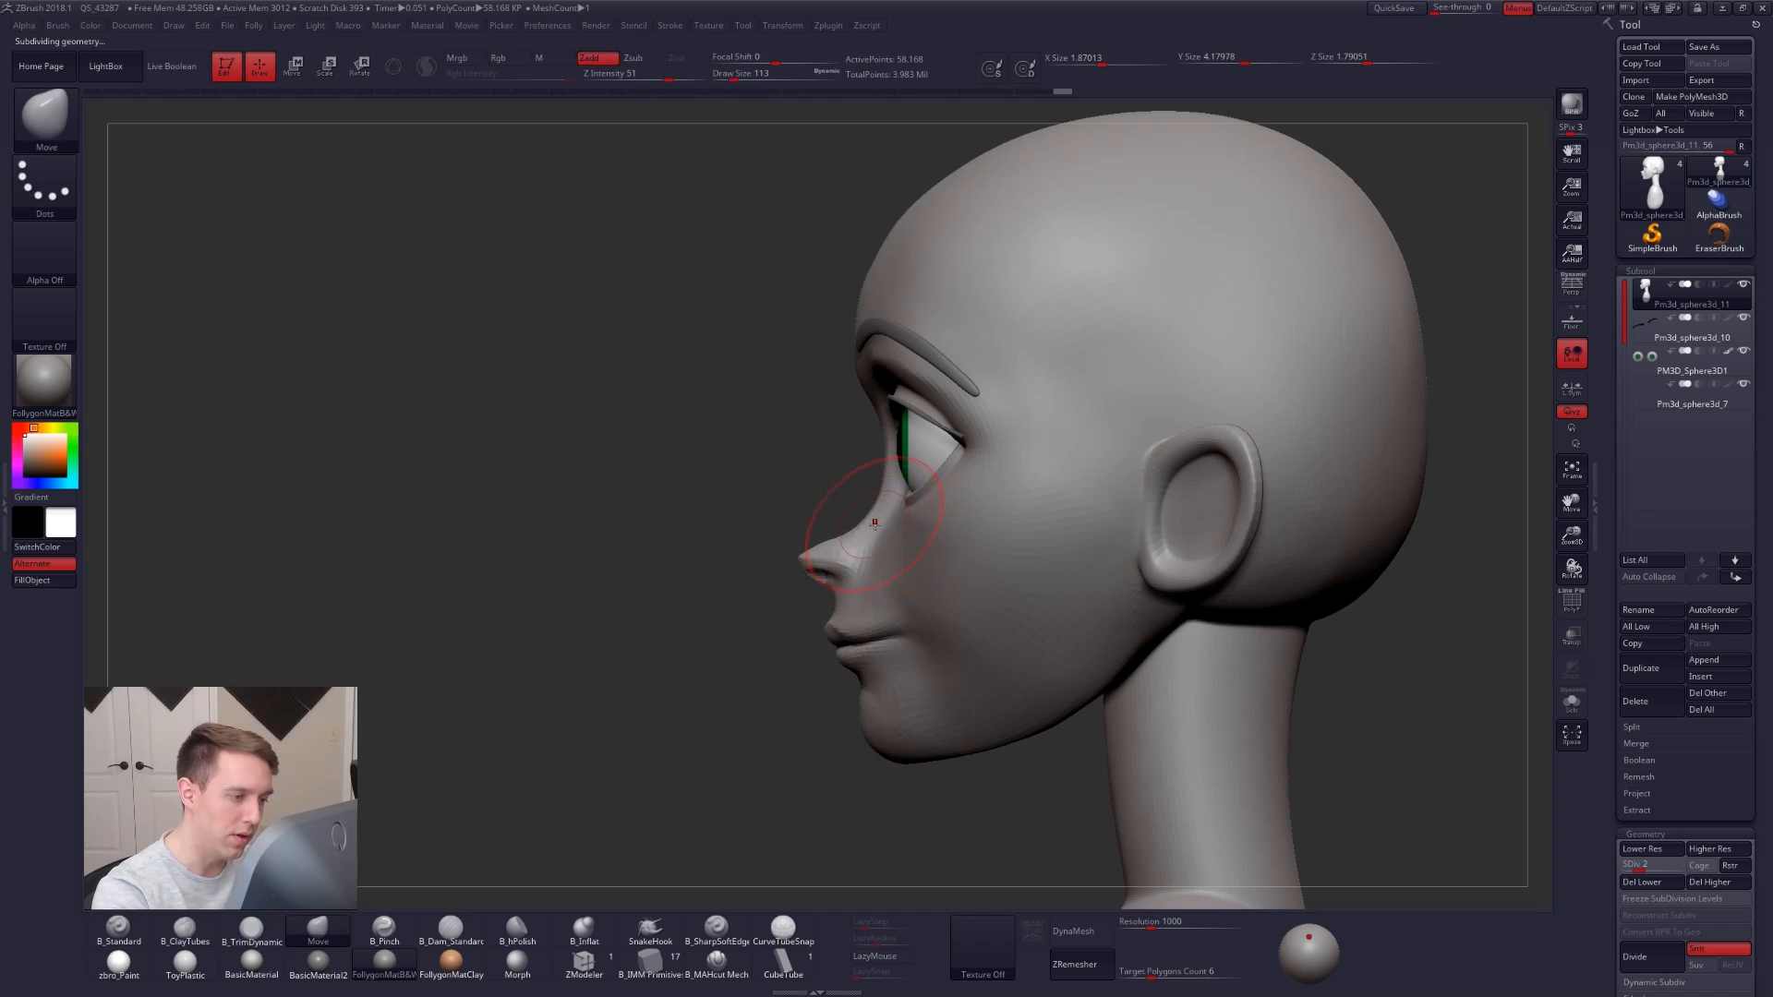
{"action": "key", "text": "space"}
{"action": "left_click_drag", "start_coordinate": [874, 525], "coordinate": [870, 519]}
{"action": "key", "text": "space"}
{"action": "right_click_drag", "start_coordinate": [816, 515], "coordinate": [879, 509]}
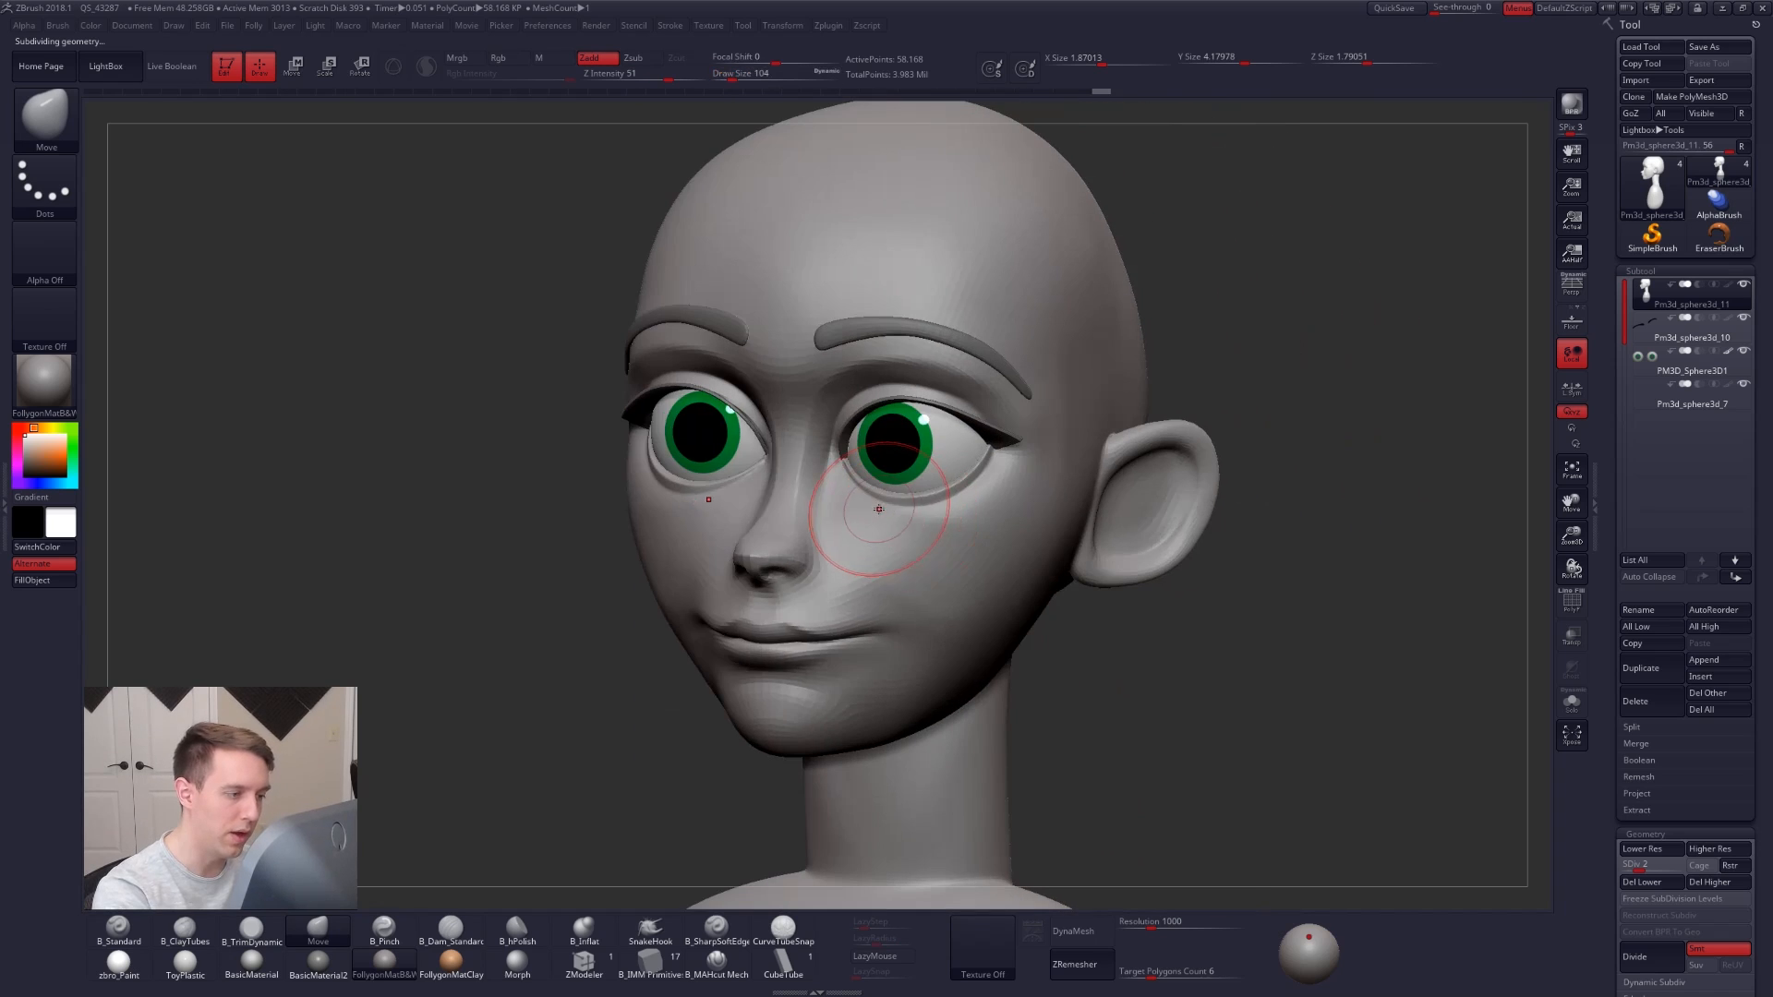
Refine the cheek and the jawline with a smaller Move brush, checking the form from the front and below.
{"action": "key", "text": "bracketleft"}
{"action": "key", "text": "bracketleft"}
{"action": "key", "text": "bracketleft"}
{"action": "mouse_move", "coordinate": [971, 644]}
{"action": "right_mouse_down", "text": "alt"}
{"action": "mouse_move", "coordinate": [1076, 580]}
{"action": "mouse_move", "coordinate": [1040, 636]}
{"action": "mouse_move", "coordinate": [1022, 615]}
{"action": "right_mouse_up", "text": "alt"}
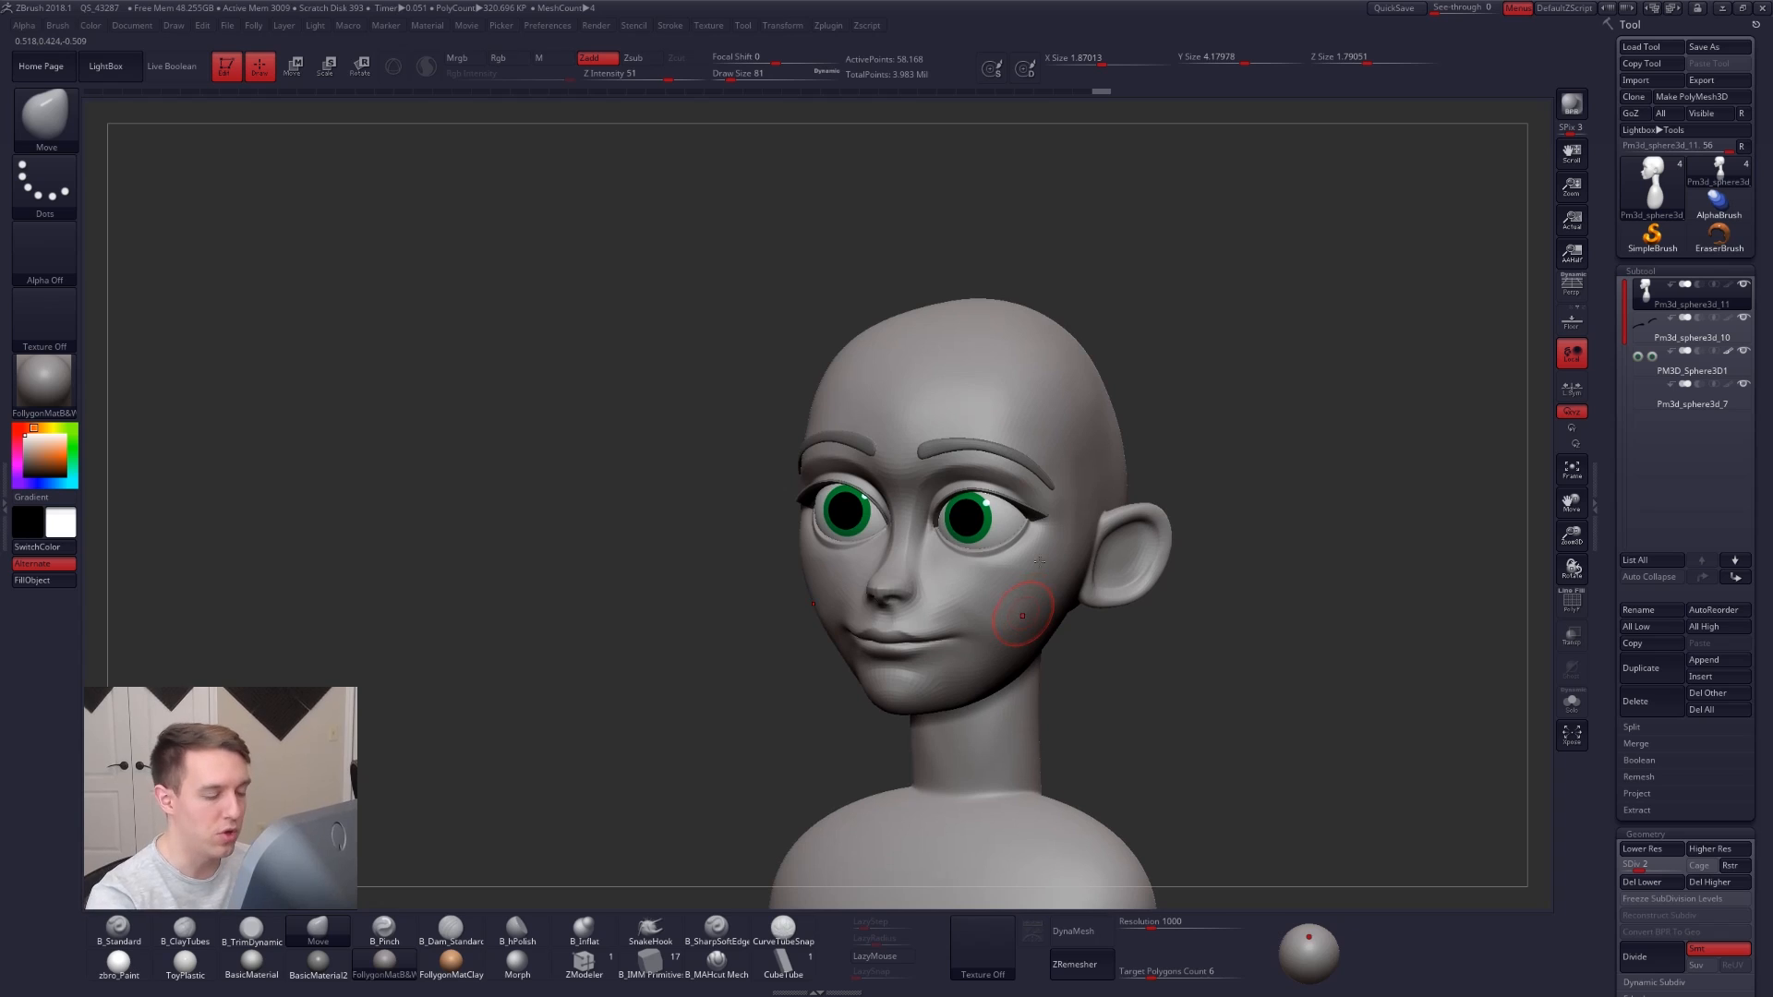
{"action": "key", "text": "space"}
{"action": "left_click_drag", "start_coordinate": [1022, 566], "coordinate": [1029, 566]}
{"action": "mouse_move", "coordinate": [1022, 653]}
{"action": "right_mouse_down", "text": "alt"}
{"action": "mouse_move", "coordinate": [1002, 587]}
{"action": "mouse_move", "coordinate": [1039, 518]}
{"action": "mouse_move", "coordinate": [1044, 531]}
{"action": "mouse_move", "coordinate": [1012, 530]}
{"action": "right_mouse_up", "text": "alt"}
{"action": "key", "text": "space"}
{"action": "left_click_drag", "start_coordinate": [1047, 548], "coordinate": [1041, 548]}
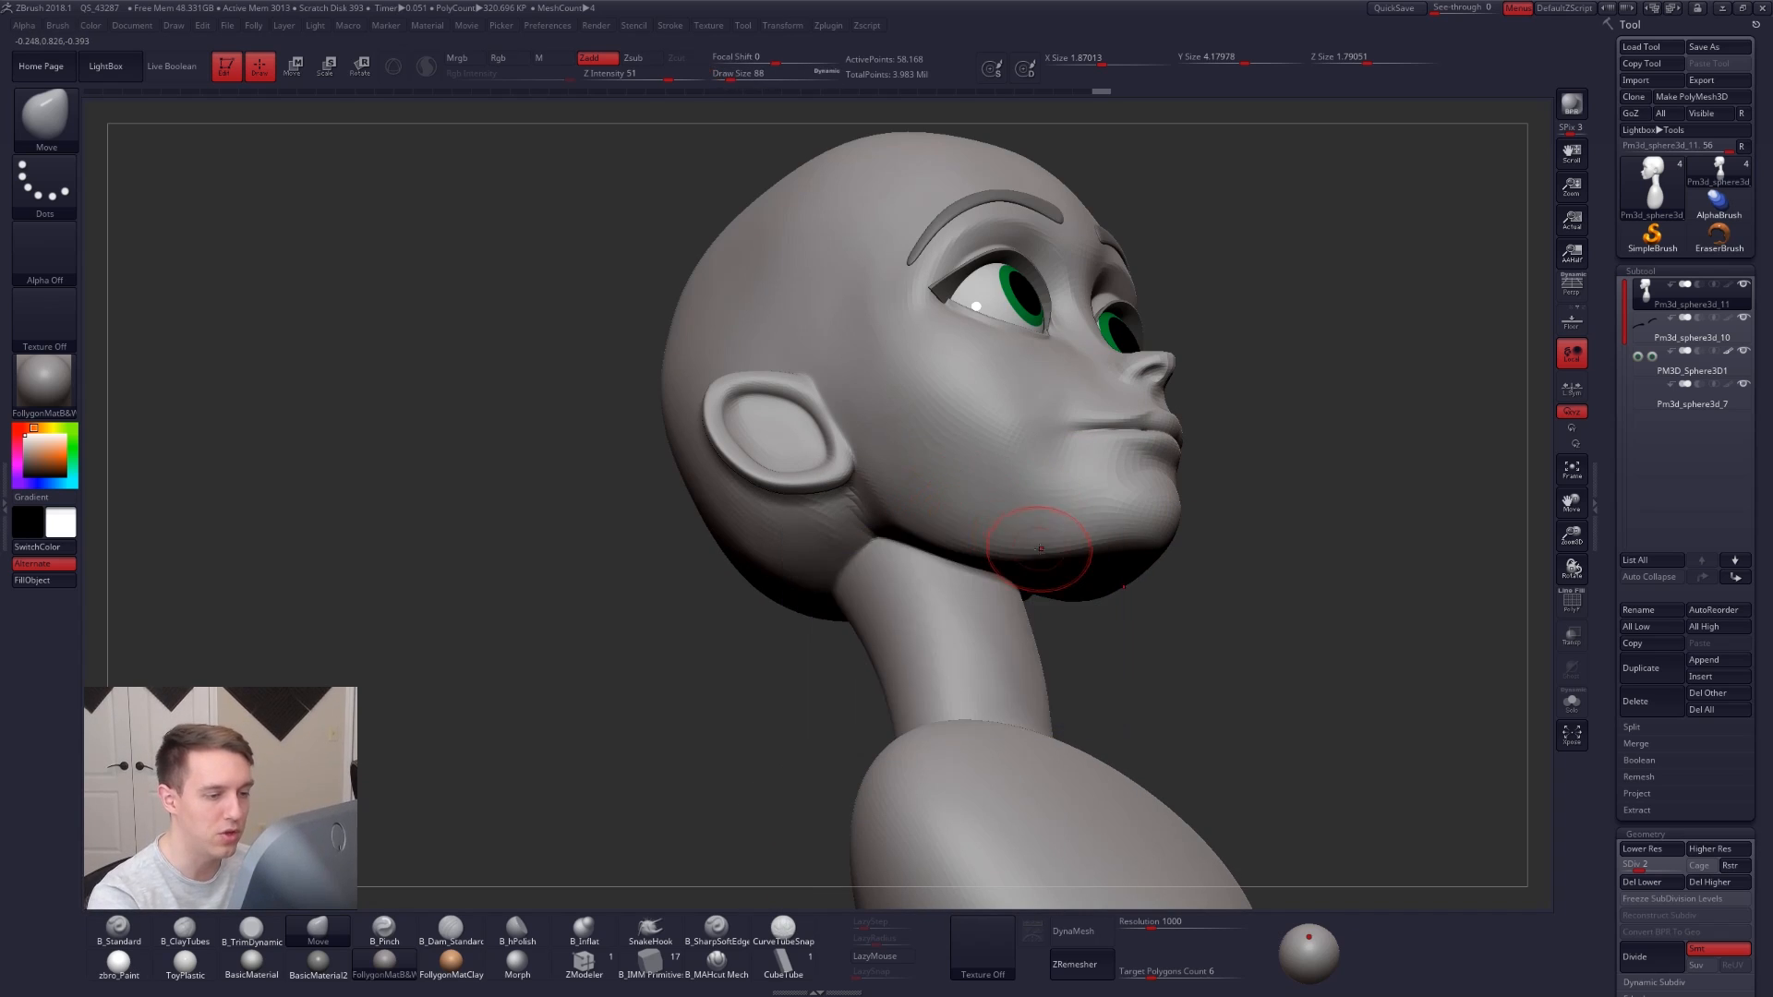
{"action": "right_click_drag", "start_coordinate": [1040, 549], "coordinate": [1034, 533]}
{"action": "mouse_move", "coordinate": [990, 554]}
{"action": "left_mouse_down", "text": "shift"}
{"action": "mouse_move", "coordinate": [1104, 554]}
{"action": "mouse_move", "coordinate": [1137, 580]}
{"action": "mouse_move", "coordinate": [922, 517]}
{"action": "mouse_move", "coordinate": [1005, 547]}
{"action": "left_mouse_up", "text": "shift"}
Build up and smooth the underside of the jaw with the B_ClayTubes brush at draw size 130.
{"action": "key", "text": "d"}
{"action": "key", "text": "space"}
{"action": "key", "text": "2"}
{"action": "key", "text": "d"}
{"action": "key", "text": "space"}
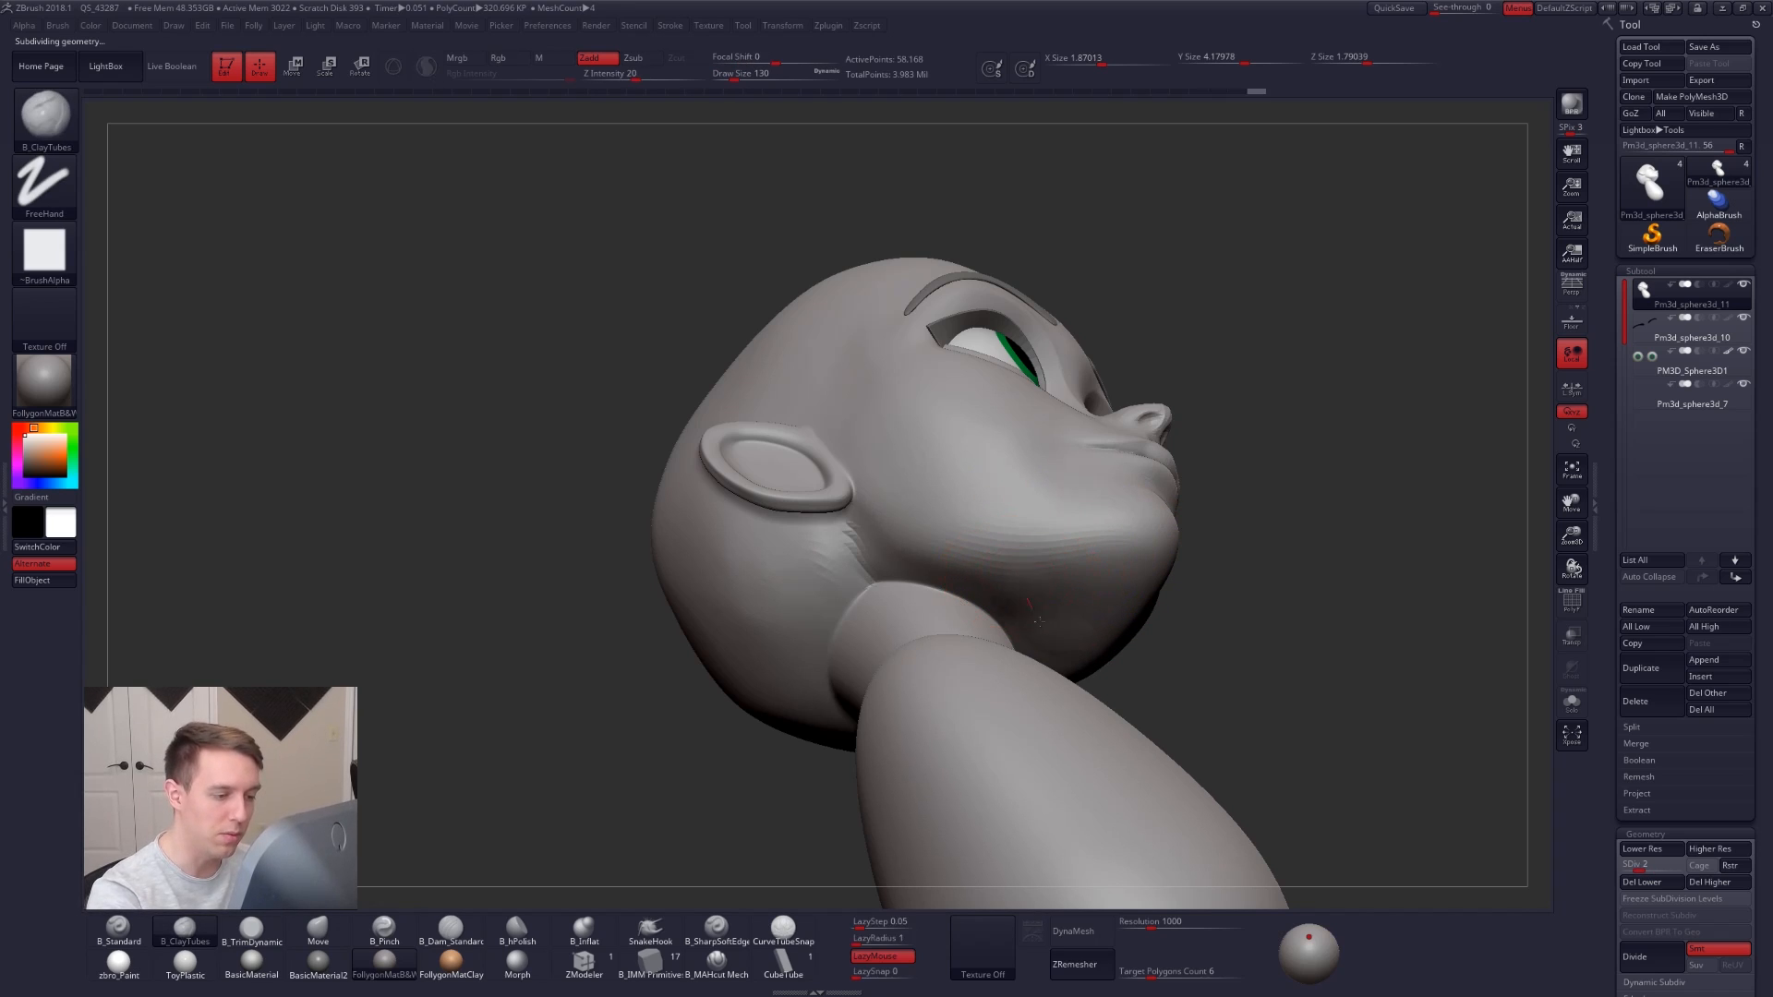
{"action": "key", "text": "shift"}
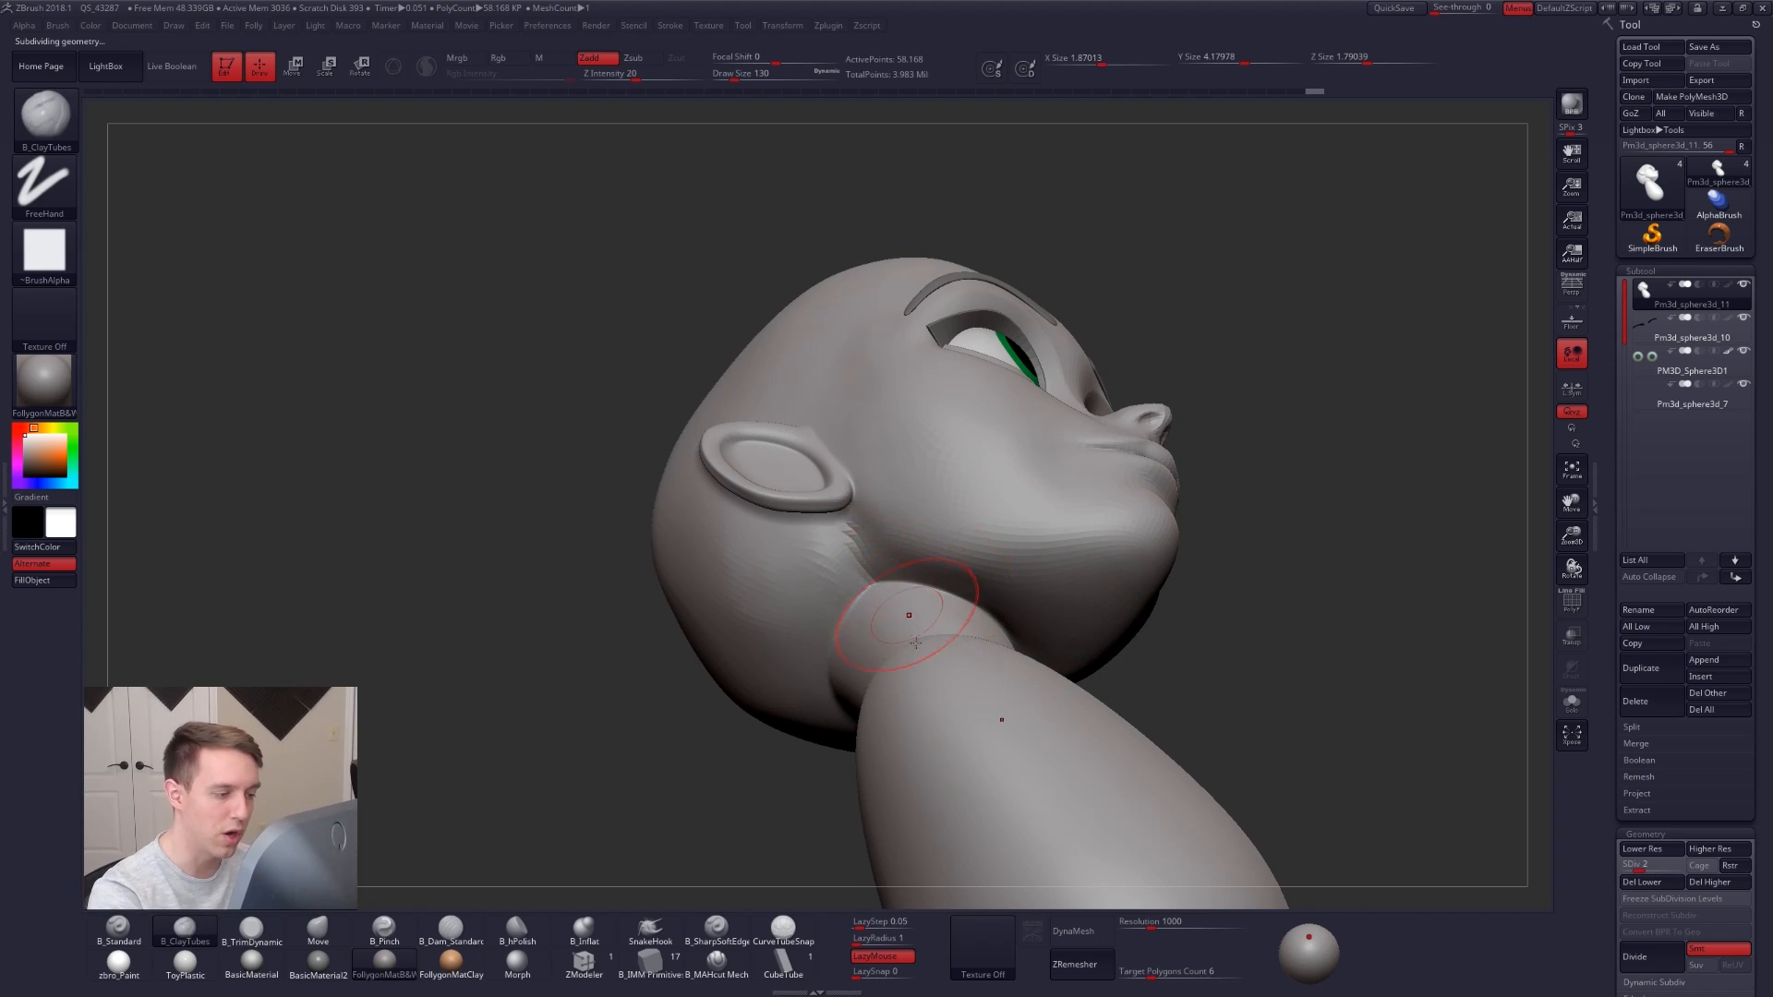
{"action": "mouse_move", "coordinate": [911, 618]}
{"action": "right_mouse_down"}
{"action": "mouse_move", "coordinate": [915, 702]}
{"action": "mouse_move", "coordinate": [890, 585]}
{"action": "mouse_move", "coordinate": [1062, 563]}
{"action": "right_mouse_up"}
Lower the head to subdivision level 1 and fill the transition from the skull into the back of the neck with B_ClayTubes.
{"action": "key", "text": "bracketright"}
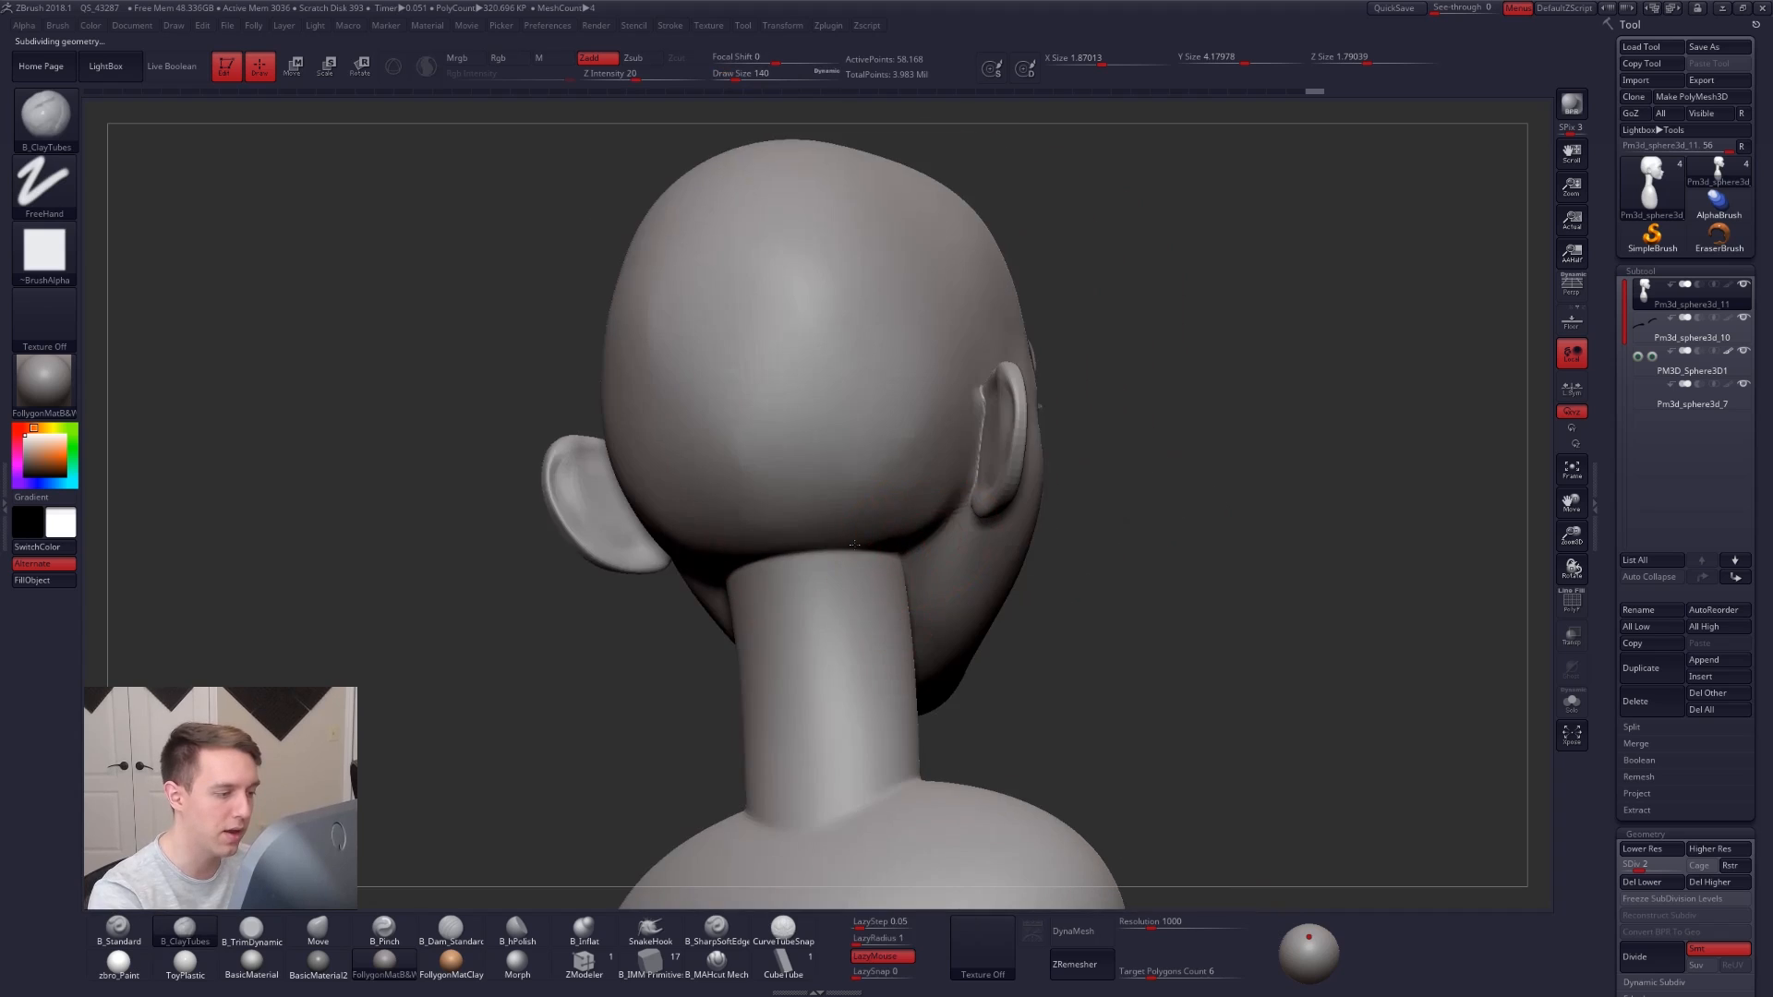
{"action": "key", "text": "shift+d"}
{"action": "mouse_move", "coordinate": [886, 591]}
{"action": "right_mouse_down", "text": "ctrl"}
{"action": "mouse_move", "coordinate": [855, 526]}
{"action": "mouse_move", "coordinate": [951, 531]}
{"action": "right_mouse_up", "text": "ctrl"}
{"action": "key", "text": "space"}
{"action": "left_click_drag", "start_coordinate": [765, 581], "coordinate": [780, 582]}
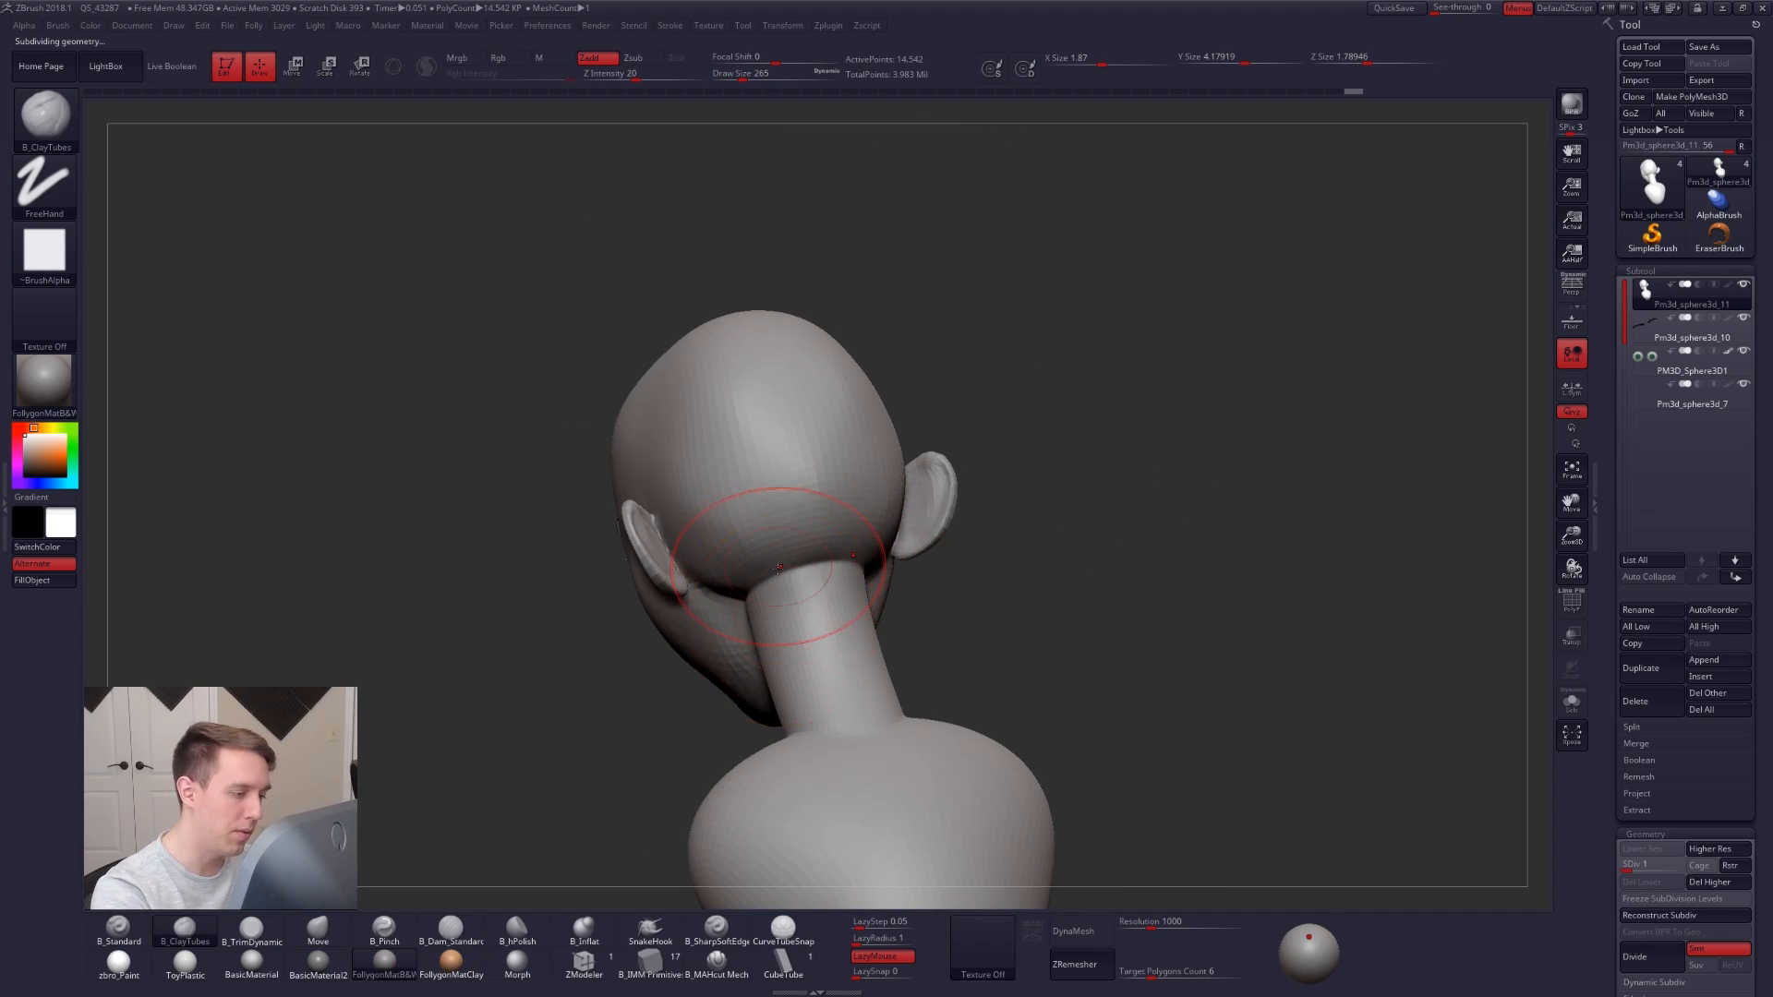
{"action": "right_click_drag", "start_coordinate": [760, 579], "coordinate": [877, 577], "text": "alt"}
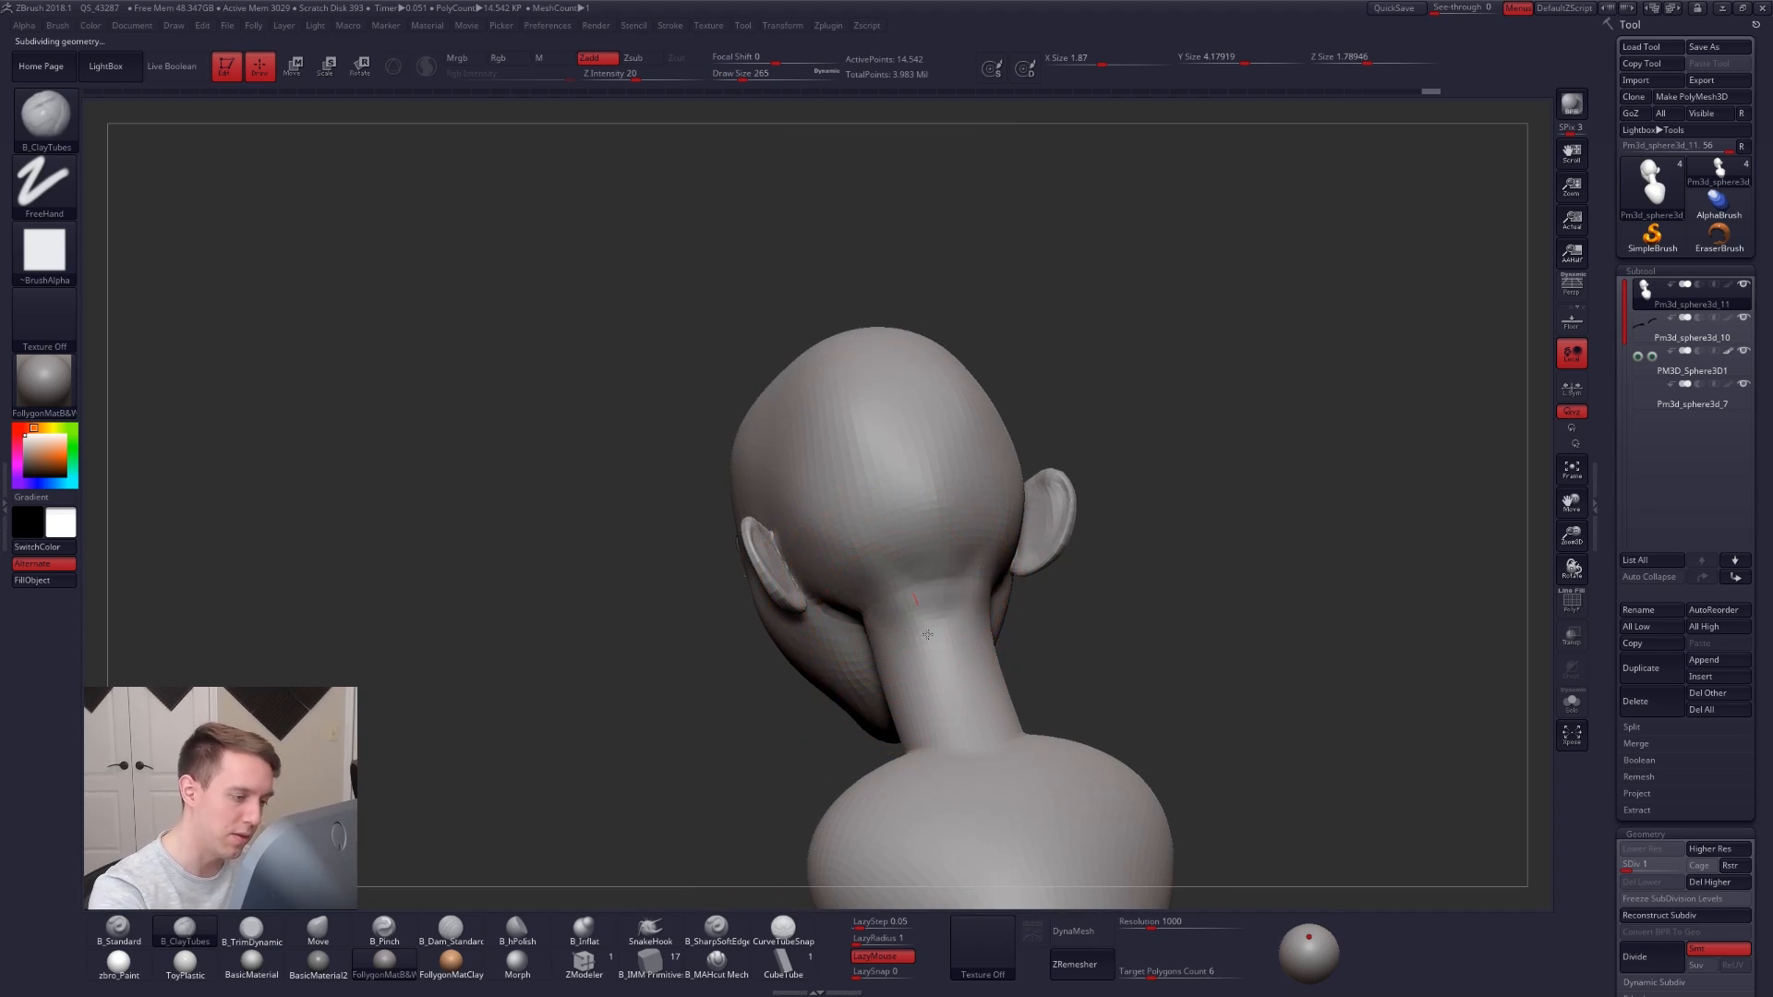
{"action": "key", "text": "shift"}
{"action": "mouse_move", "coordinate": [896, 644]}
{"action": "right_mouse_down", "text": "shift"}
{"action": "mouse_move", "coordinate": [934, 607]}
{"action": "mouse_move", "coordinate": [1062, 610]}
{"action": "right_mouse_up", "text": "shift"}
{"action": "key", "text": "space"}
{"action": "left_click_drag", "start_coordinate": [869, 610], "coordinate": [869, 618]}
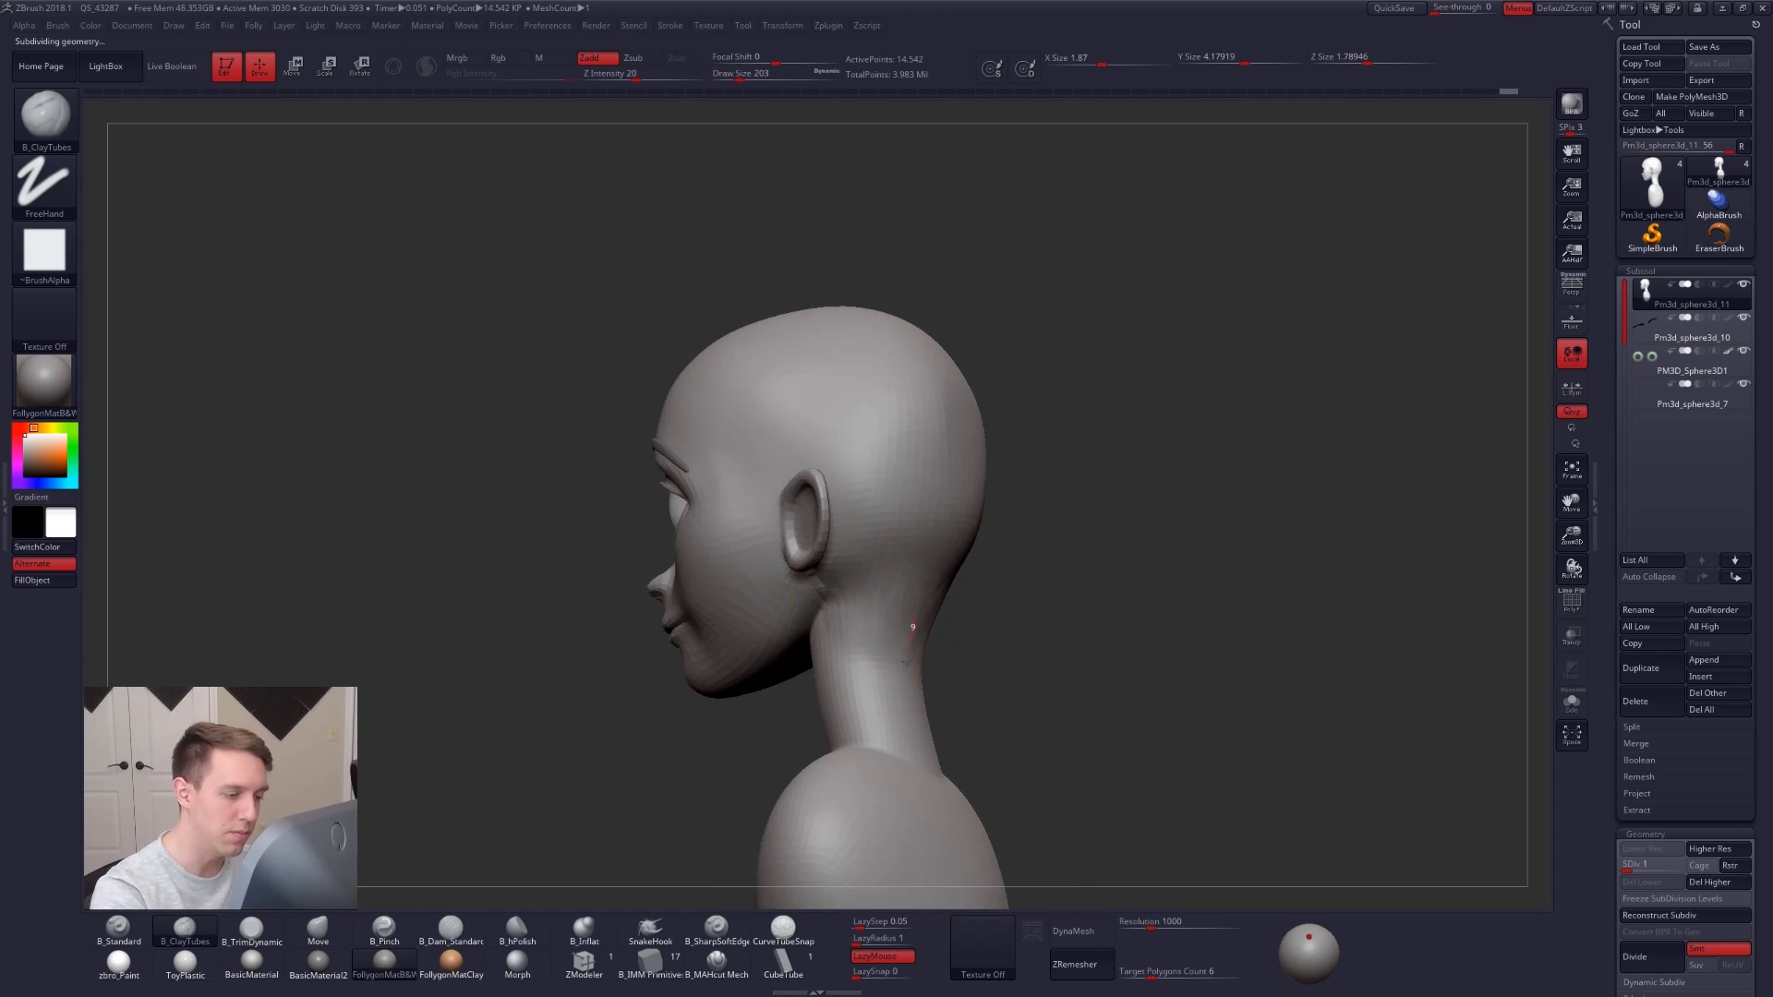
{"action": "mouse_move", "coordinate": [906, 661]}
{"action": "right_mouse_down", "text": "shift"}
{"action": "mouse_move", "coordinate": [933, 607]}
{"action": "mouse_move", "coordinate": [1004, 566]}
{"action": "right_mouse_up", "text": "shift"}
Reshape the neck and back of the head in profile with the Move brush at draw size 335.
{"action": "key", "text": "4"}
{"action": "key", "text": "space"}
{"action": "right_click_drag", "start_coordinate": [864, 617], "coordinate": [924, 604], "text": "alt"}
{"action": "key", "text": "space"}
{"action": "left_click_drag", "start_coordinate": [861, 617], "coordinate": [879, 556]}
{"action": "key", "text": "p"}
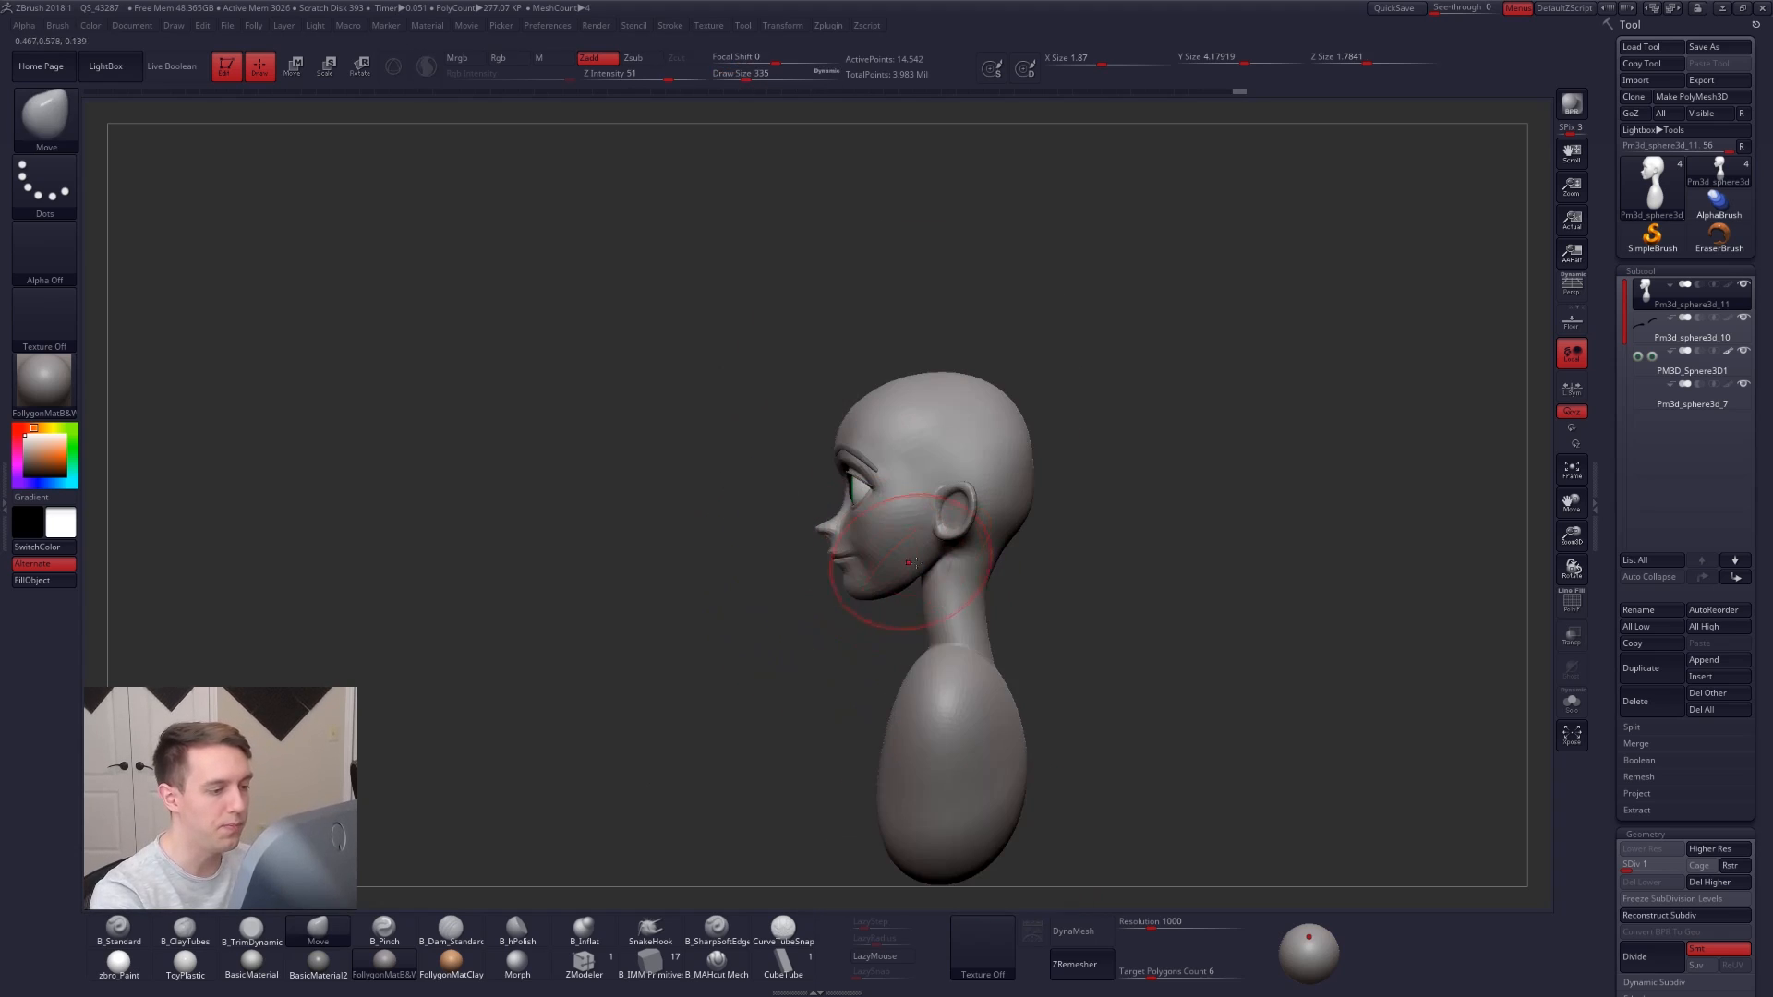
Adjust the profile of the jaw and lower face with a smaller Move brush at subdivision level 1.
{"action": "key", "text": "space"}
{"action": "left_click_drag", "start_coordinate": [881, 617], "coordinate": [870, 617]}
{"action": "key", "text": "p"}
{"action": "right_click_drag", "start_coordinate": [934, 619], "coordinate": [930, 600], "text": "ctrl"}
{"action": "key", "text": "space"}
{"action": "mouse_move", "coordinate": [931, 572]}
{"action": "left_mouse_down"}
{"action": "mouse_move", "coordinate": [878, 590]}
{"action": "mouse_move", "coordinate": [805, 576]}
{"action": "mouse_move", "coordinate": [820, 567]}
{"action": "left_mouse_up"}
{"action": "key", "text": "space"}
{"action": "key", "text": "space"}
{"action": "key", "text": "space"}
{"action": "key", "text": "space"}
{"action": "key", "text": "space"}
{"action": "left_click_drag", "start_coordinate": [822, 564], "coordinate": [808, 552]}
{"action": "left_click_drag", "start_coordinate": [667, 552], "coordinate": [877, 541]}
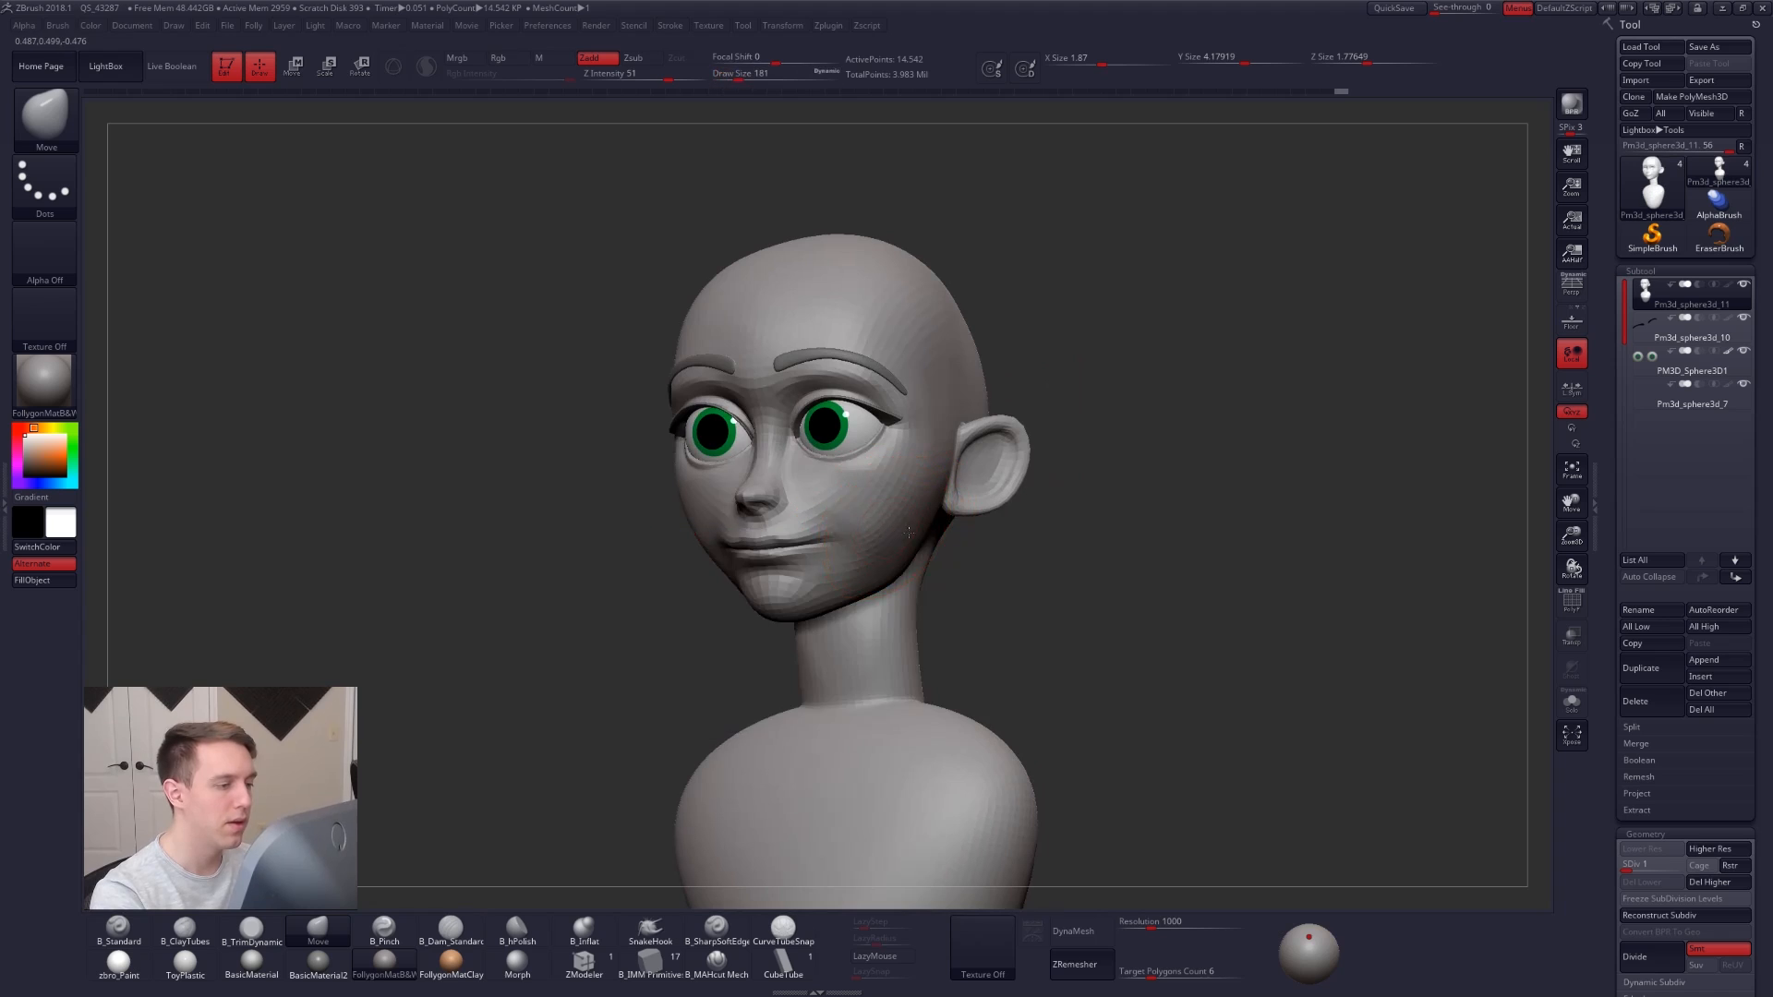
Turn on perspective and review the bust's proportions from the front and three-quarter views.
{"action": "left_click_drag", "start_coordinate": [1154, 406], "coordinate": [1309, 363], "text": "shift"}
{"action": "mouse_move", "coordinate": [1109, 462]}
{"action": "left_mouse_down", "text": "alt"}
{"action": "mouse_move", "coordinate": [1016, 467]}
{"action": "mouse_move", "coordinate": [1201, 461]}
{"action": "mouse_move", "coordinate": [930, 487]}
{"action": "mouse_move", "coordinate": [933, 471]}
{"action": "left_mouse_up", "text": "alt"}
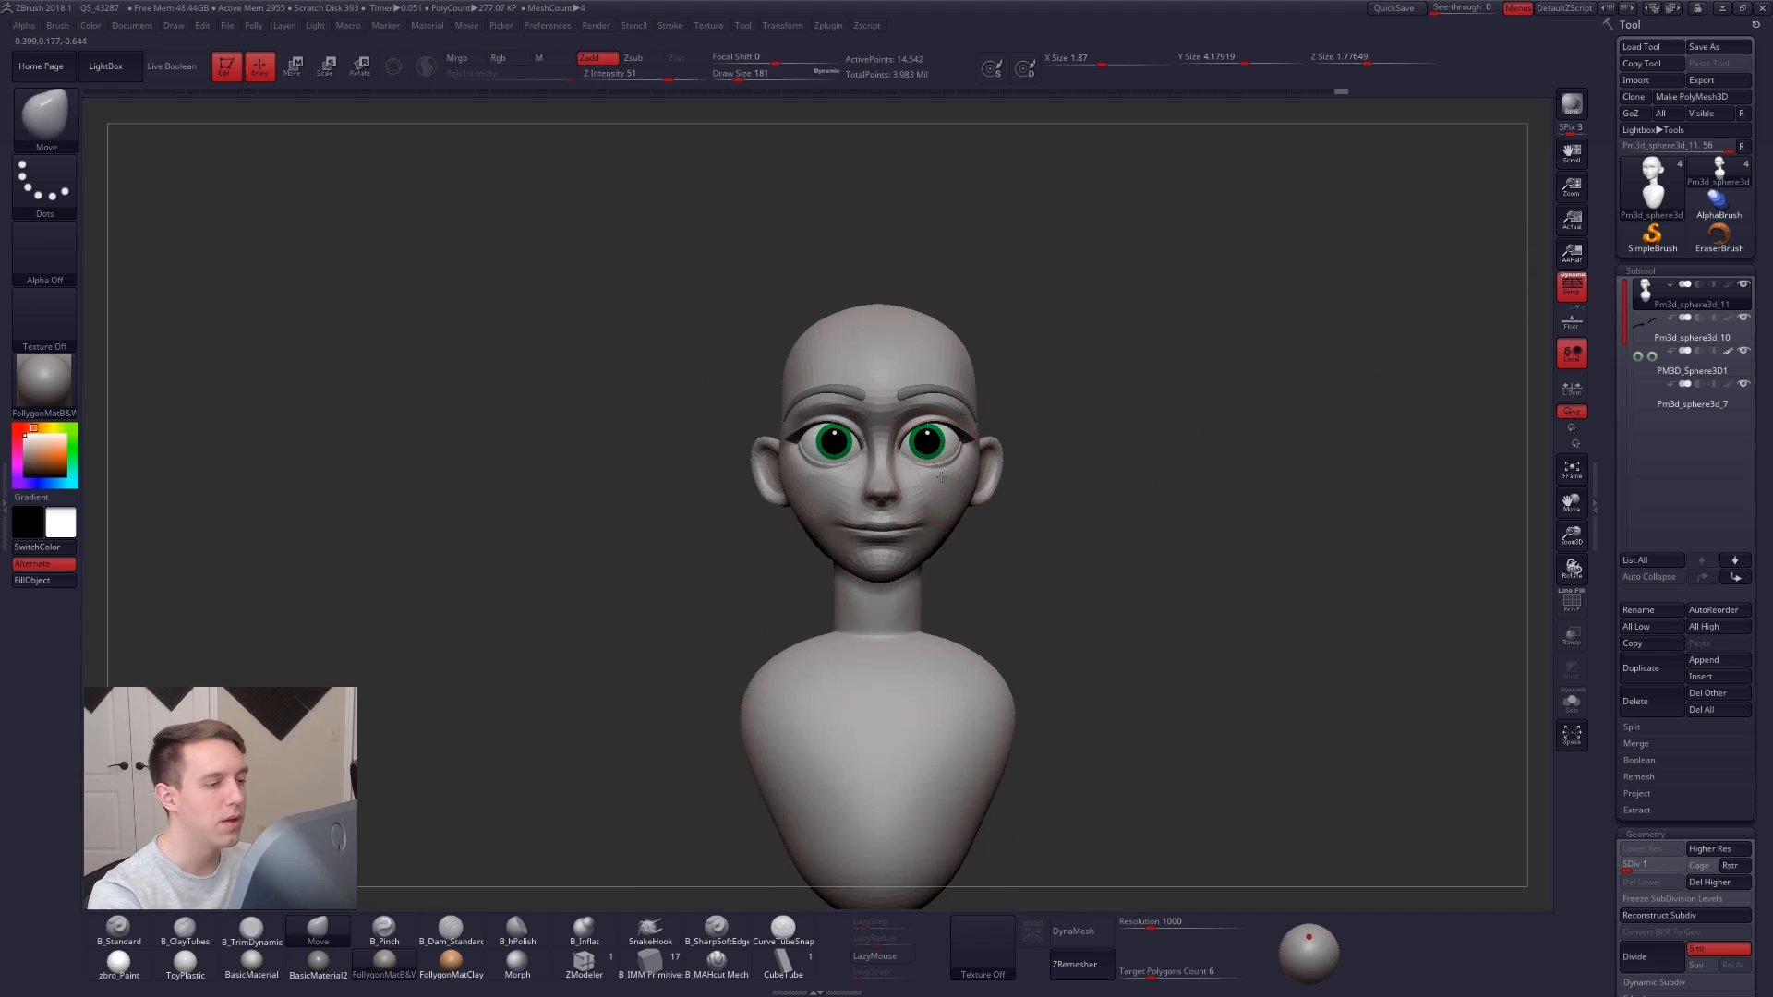
{"action": "mouse_move", "coordinate": [941, 478]}
{"action": "right_mouse_down"}
{"action": "mouse_move", "coordinate": [849, 477]}
{"action": "mouse_move", "coordinate": [928, 547]}
{"action": "right_mouse_up"}
{"action": "key", "text": "space"}
{"action": "left_click", "coordinate": [975, 480]}
{"action": "key", "text": "shift+f"}
{"action": "key", "text": "shift+f"}
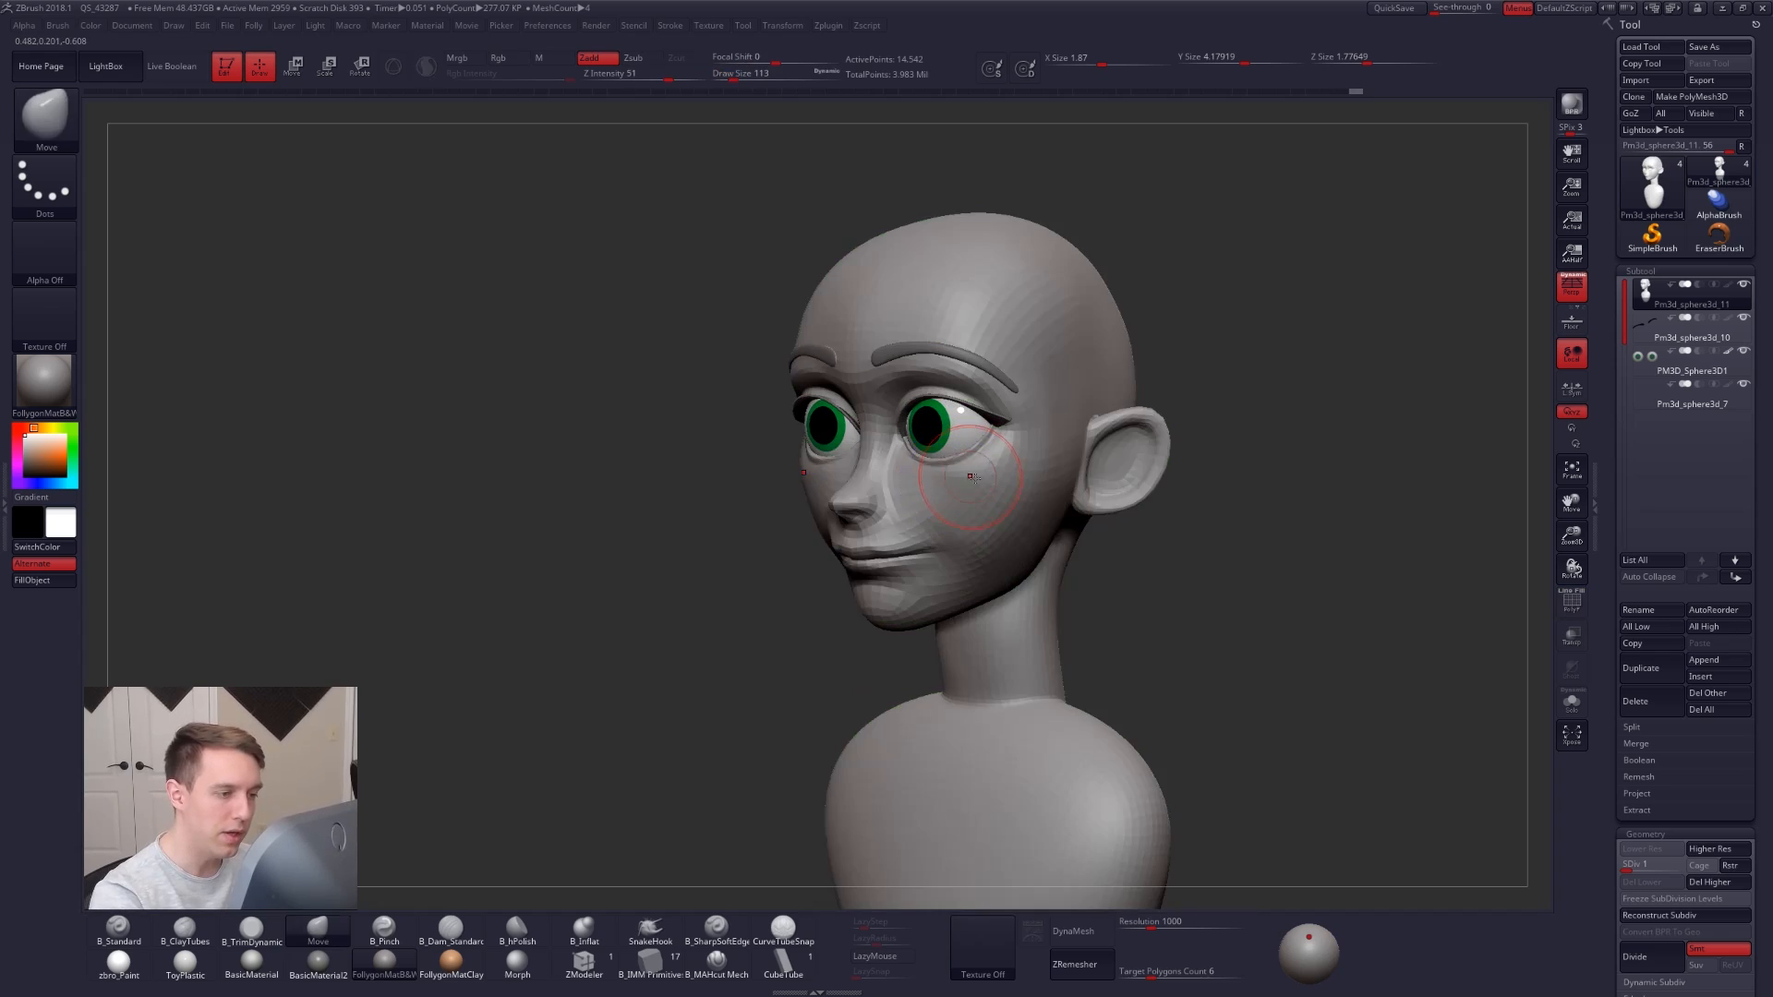
Step the head up and down through its subdivision levels to check the cheek below the eye.
{"action": "mouse_move", "coordinate": [970, 478]}
{"action": "right_mouse_down", "text": "shift"}
{"action": "mouse_move", "coordinate": [976, 434]}
{"action": "mouse_move", "coordinate": [978, 538]}
{"action": "mouse_move", "coordinate": [991, 493]}
{"action": "mouse_move", "coordinate": [975, 565]}
{"action": "mouse_move", "coordinate": [946, 542]}
{"action": "mouse_move", "coordinate": [969, 522]}
{"action": "mouse_move", "coordinate": [882, 513]}
{"action": "mouse_move", "coordinate": [923, 526]}
{"action": "right_mouse_up", "text": "shift"}
{"action": "key", "text": "d"}
{"action": "key", "text": "d"}
{"action": "key", "text": "d"}
{"action": "key", "text": "d"}
{"action": "key", "text": "space"}
{"action": "left_click", "coordinate": [975, 521]}
{"action": "key", "text": "shift+d"}
{"action": "key", "text": "shift+d"}
{"action": "key", "text": "space"}
{"action": "left_click", "coordinate": [931, 519]}
{"action": "key", "text": "shift+d"}
Isolate the head with Solo and flatten the area under the lower eyelid with B_TrimDynamic, raising the head to subdivision level 3.
{"action": "key", "text": "3"}
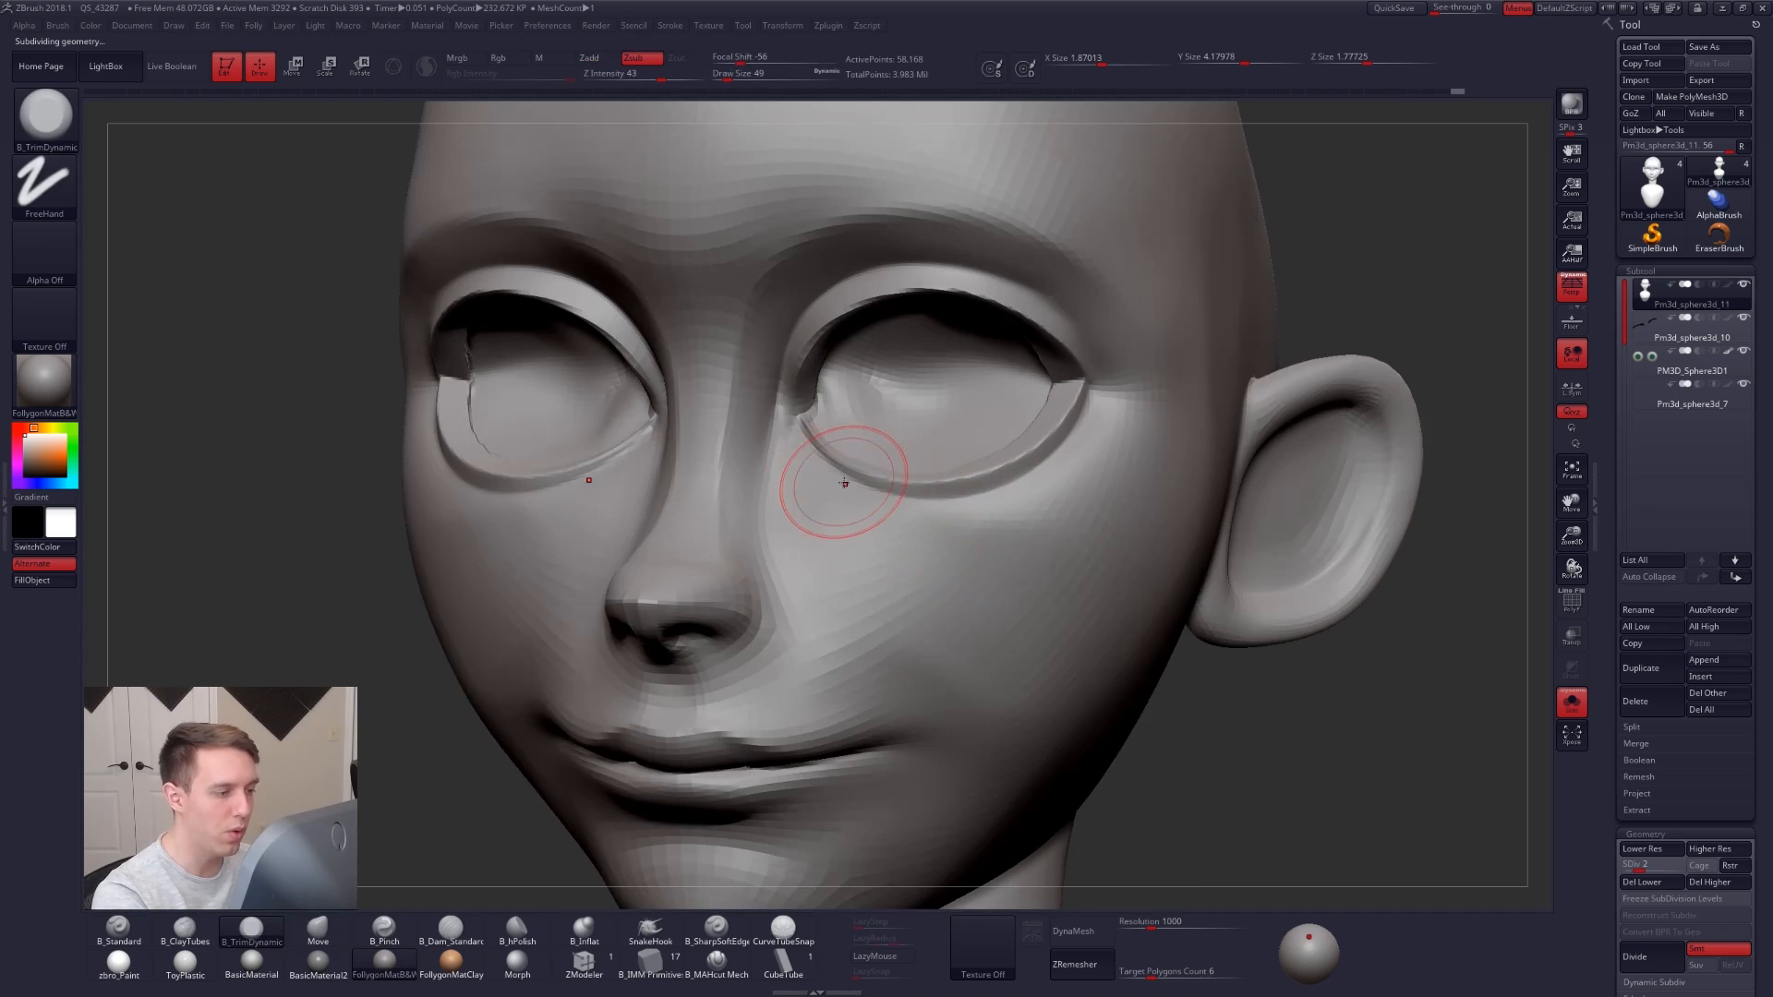
{"action": "key", "text": "d"}
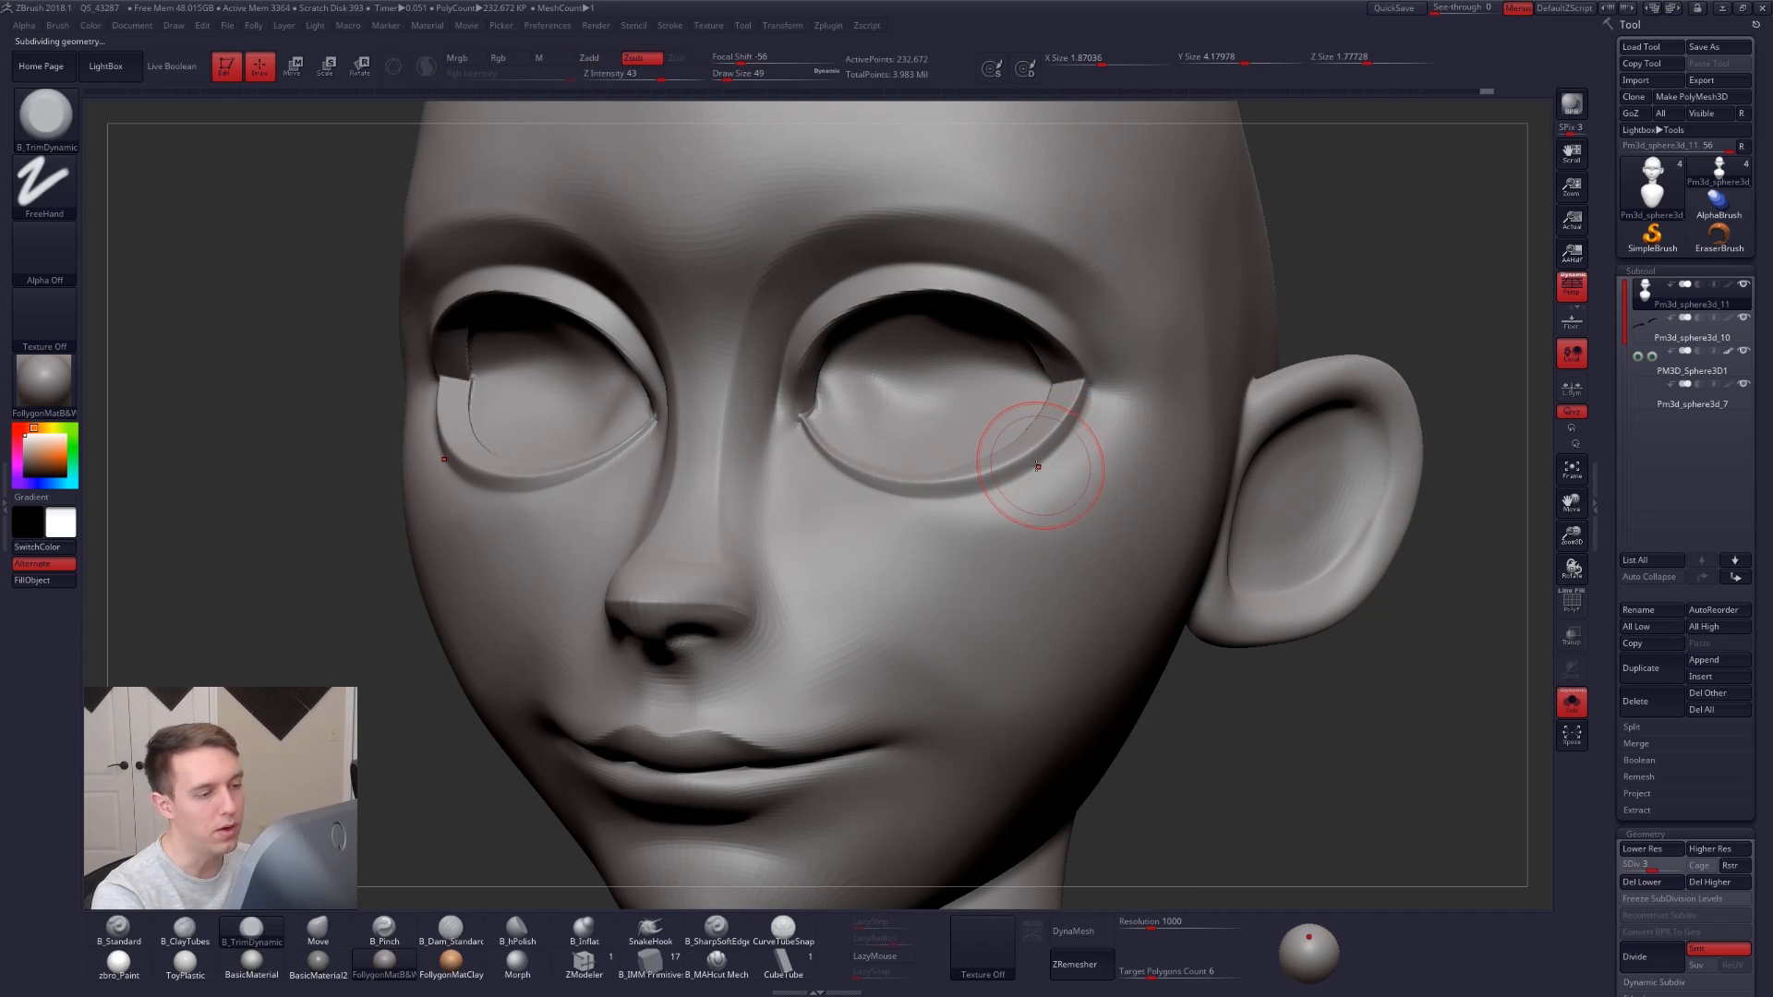
{"action": "right_click_drag", "start_coordinate": [1037, 468], "coordinate": [1073, 427]}
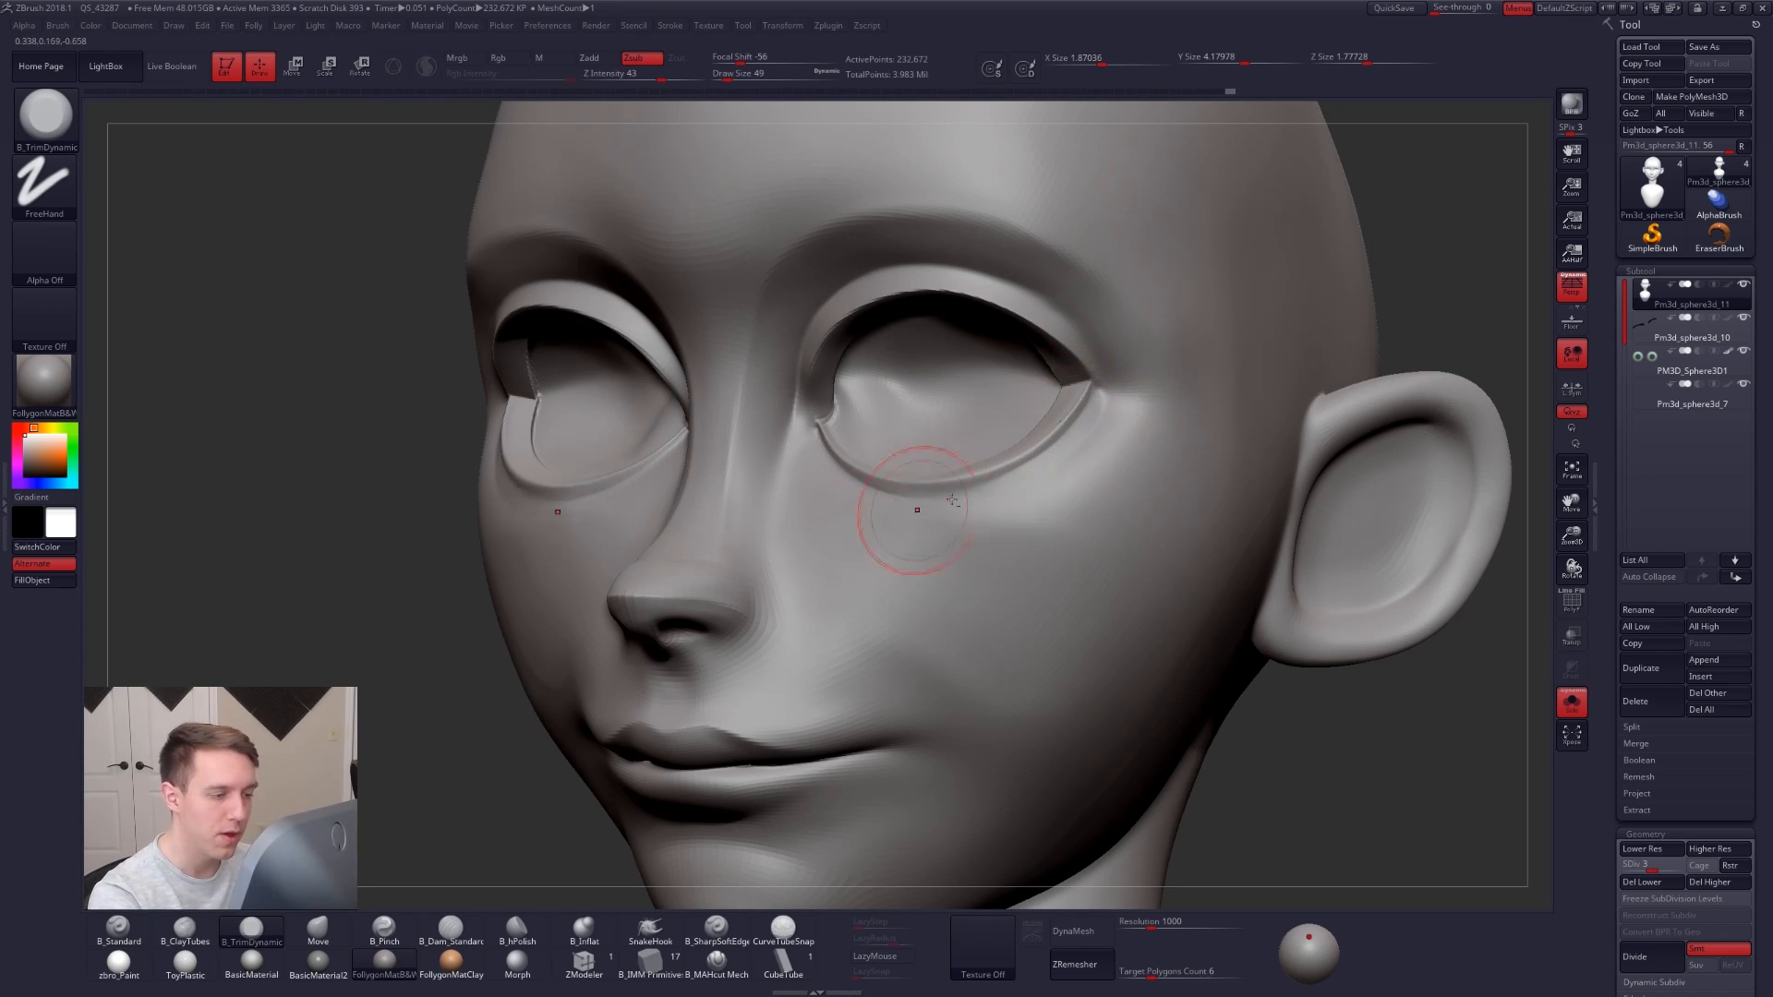
Lower the head to subdivision level 2 and smooth and flatten the upper cheek with B_TrimDynamic at draw size 74.
{"action": "key", "text": "shift+d"}
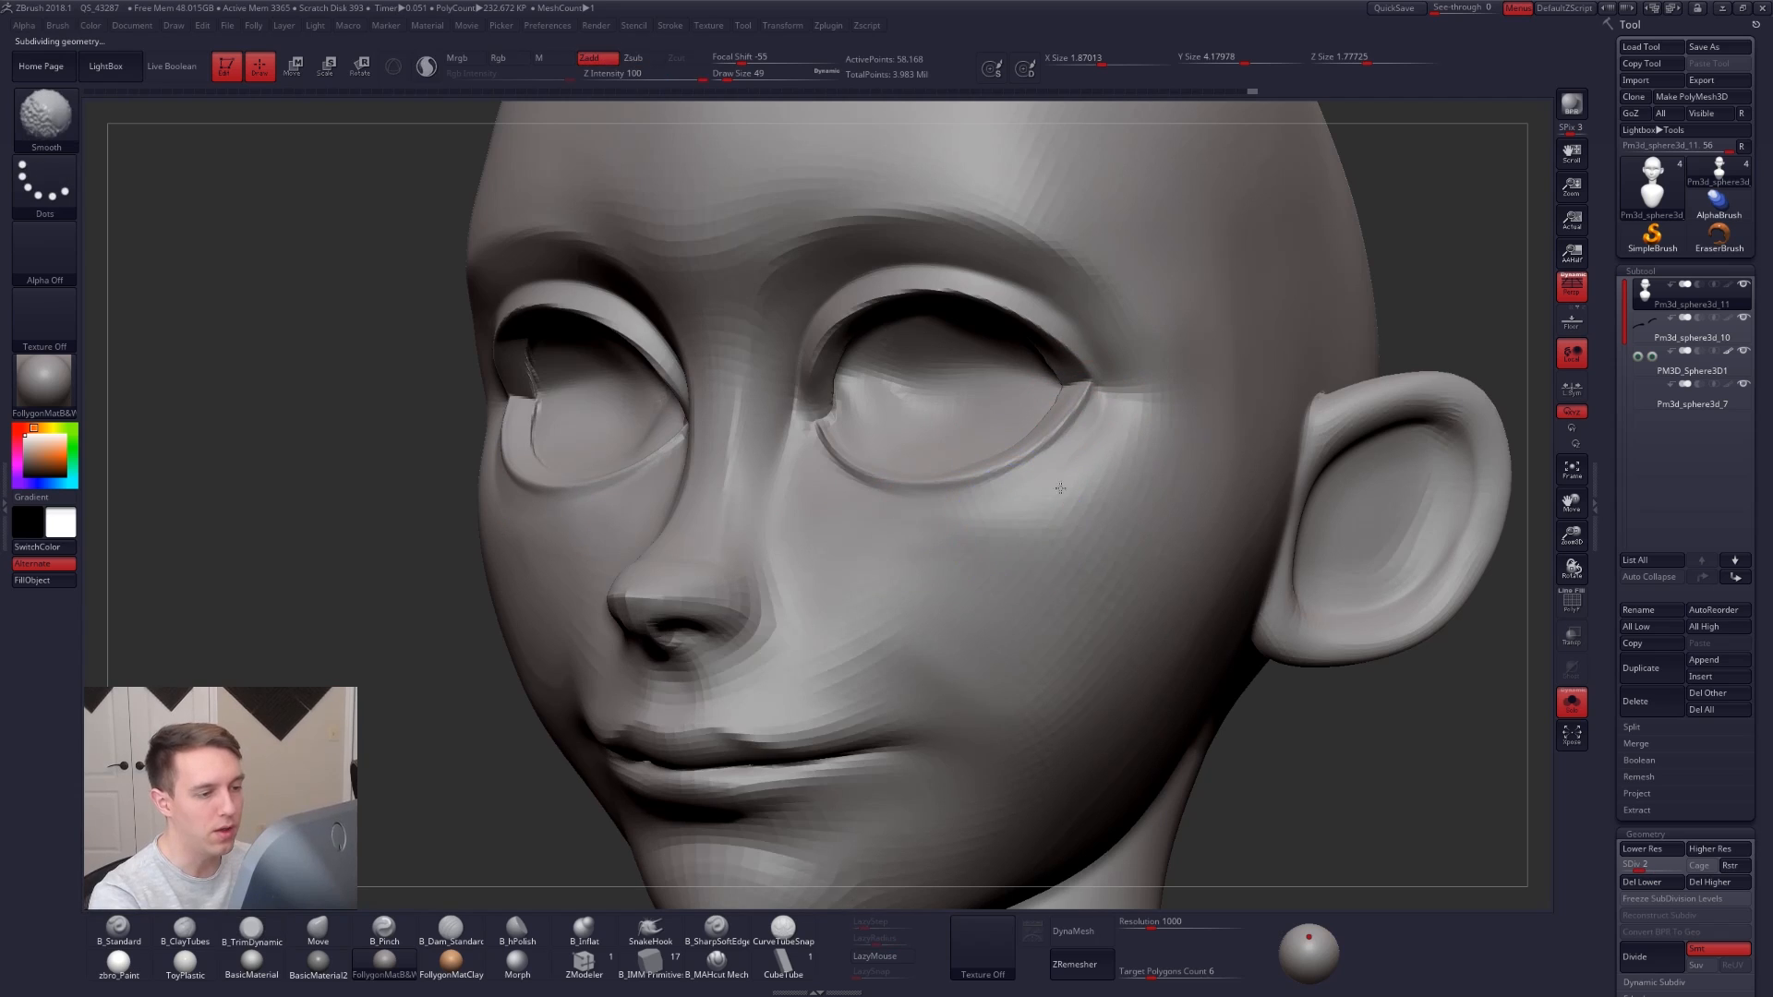
{"action": "key", "text": "space"}
{"action": "left_click_drag", "start_coordinate": [966, 535], "coordinate": [987, 545]}
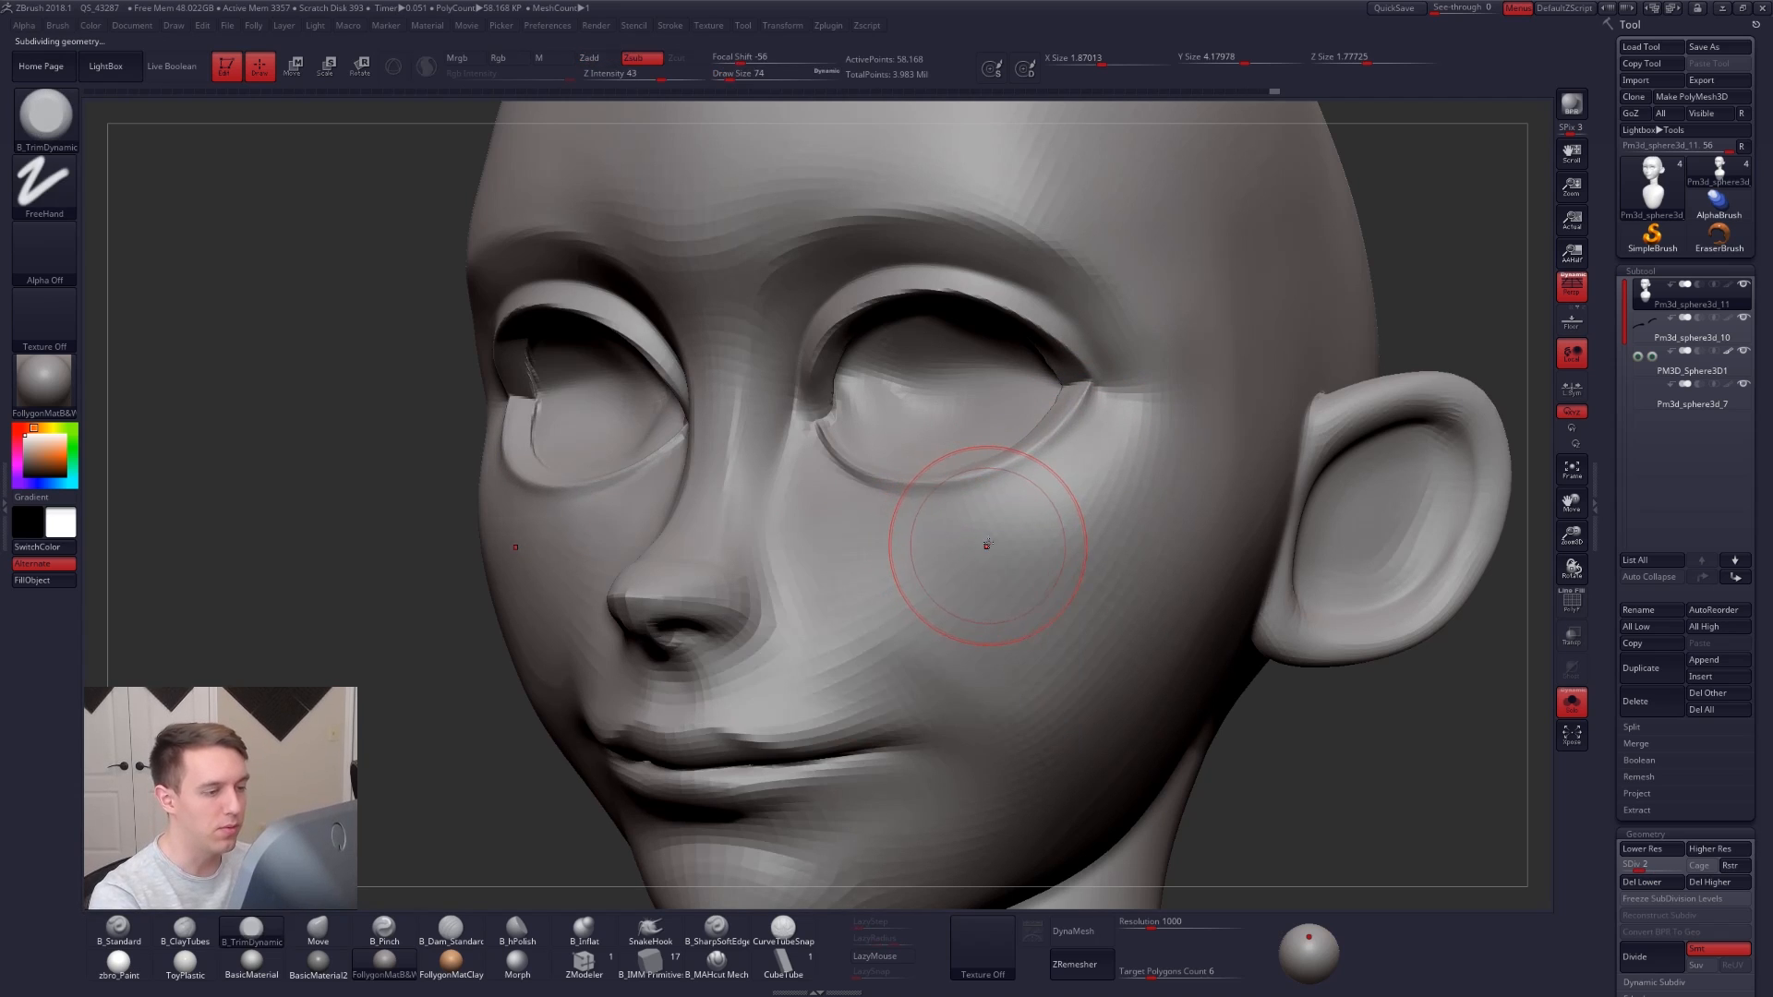
{"action": "mouse_move", "coordinate": [988, 544]}
{"action": "right_mouse_down", "text": "ctrl"}
{"action": "mouse_move", "coordinate": [980, 590]}
{"action": "mouse_move", "coordinate": [982, 514]}
{"action": "right_mouse_up", "text": "ctrl"}
{"action": "mouse_move", "coordinate": [1013, 485]}
{"action": "left_mouse_down", "text": "ctrl+alt"}
{"action": "mouse_move", "coordinate": [966, 617]}
{"action": "mouse_move", "coordinate": [1136, 785]}
{"action": "left_mouse_up", "text": "ctrl+alt"}
{"action": "left_click_drag", "start_coordinate": [870, 716], "coordinate": [845, 748], "text": "ctrl"}
{"action": "right_click_drag", "start_coordinate": [988, 550], "coordinate": [910, 445], "text": "alt"}
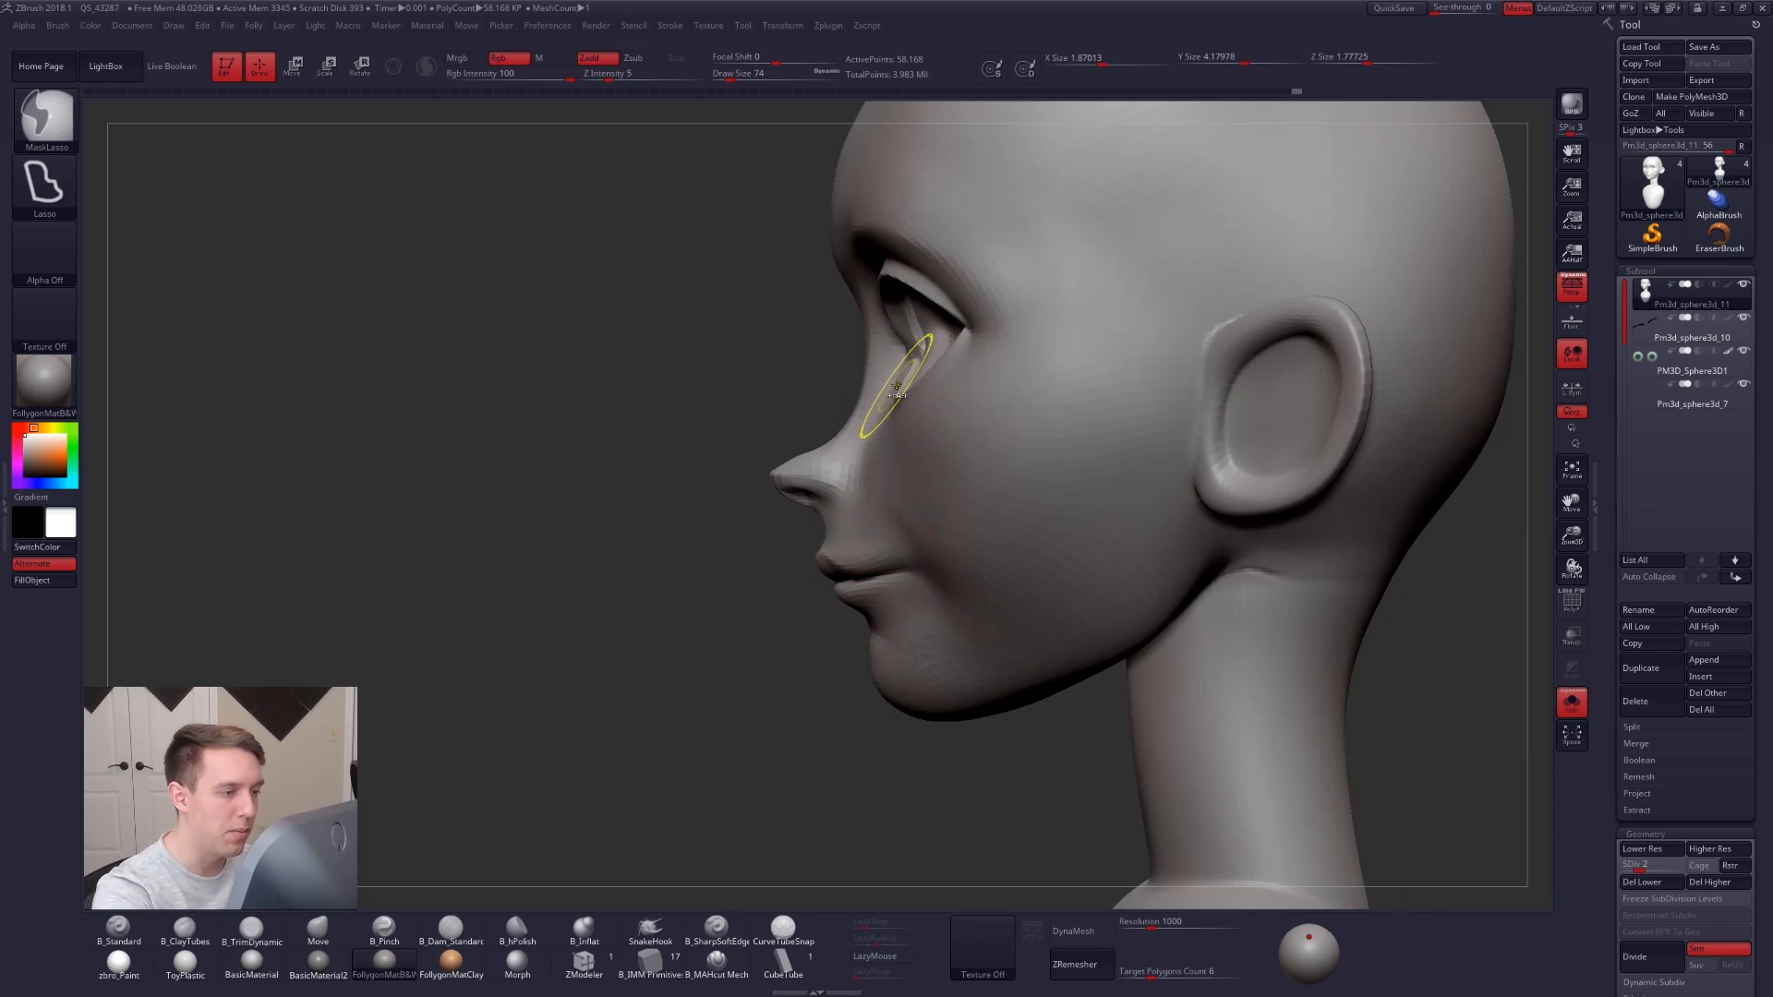
Check how the eye, cheek and mouth align in profile using a mask lasso outline and a vertical Transpose line.
{"action": "mouse_move", "coordinate": [899, 374]}
{"action": "left_mouse_down", "text": "ctrl"}
{"action": "mouse_move", "coordinate": [914, 565]}
{"action": "mouse_move", "coordinate": [750, 814]}
{"action": "mouse_move", "coordinate": [621, 868]}
{"action": "left_mouse_up", "text": "ctrl"}
{"action": "left_click_drag", "start_coordinate": [759, 659], "coordinate": [779, 641], "text": "ctrl"}
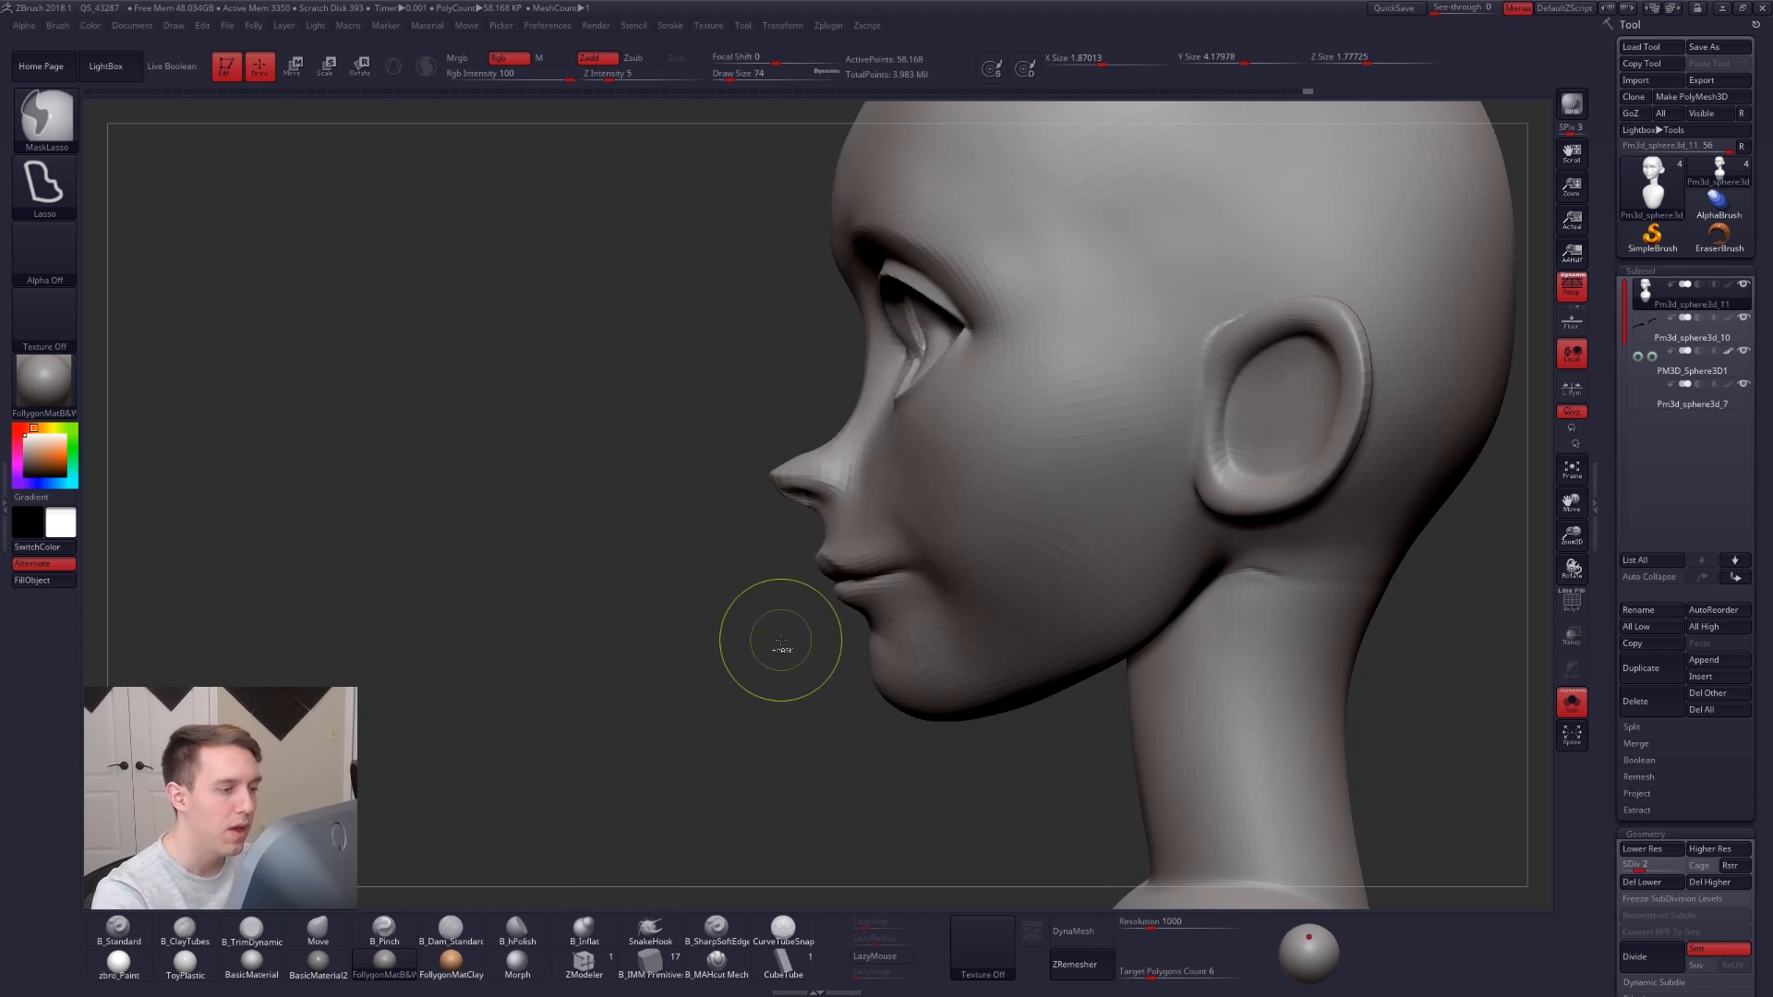
{"action": "key", "text": "shift+s"}
{"action": "right_click_drag", "start_coordinate": [906, 482], "coordinate": [919, 566], "text": "alt"}
{"action": "key", "text": "shift+s"}
{"action": "key", "text": "space"}
{"action": "left_click_drag", "start_coordinate": [921, 512], "coordinate": [928, 513]}
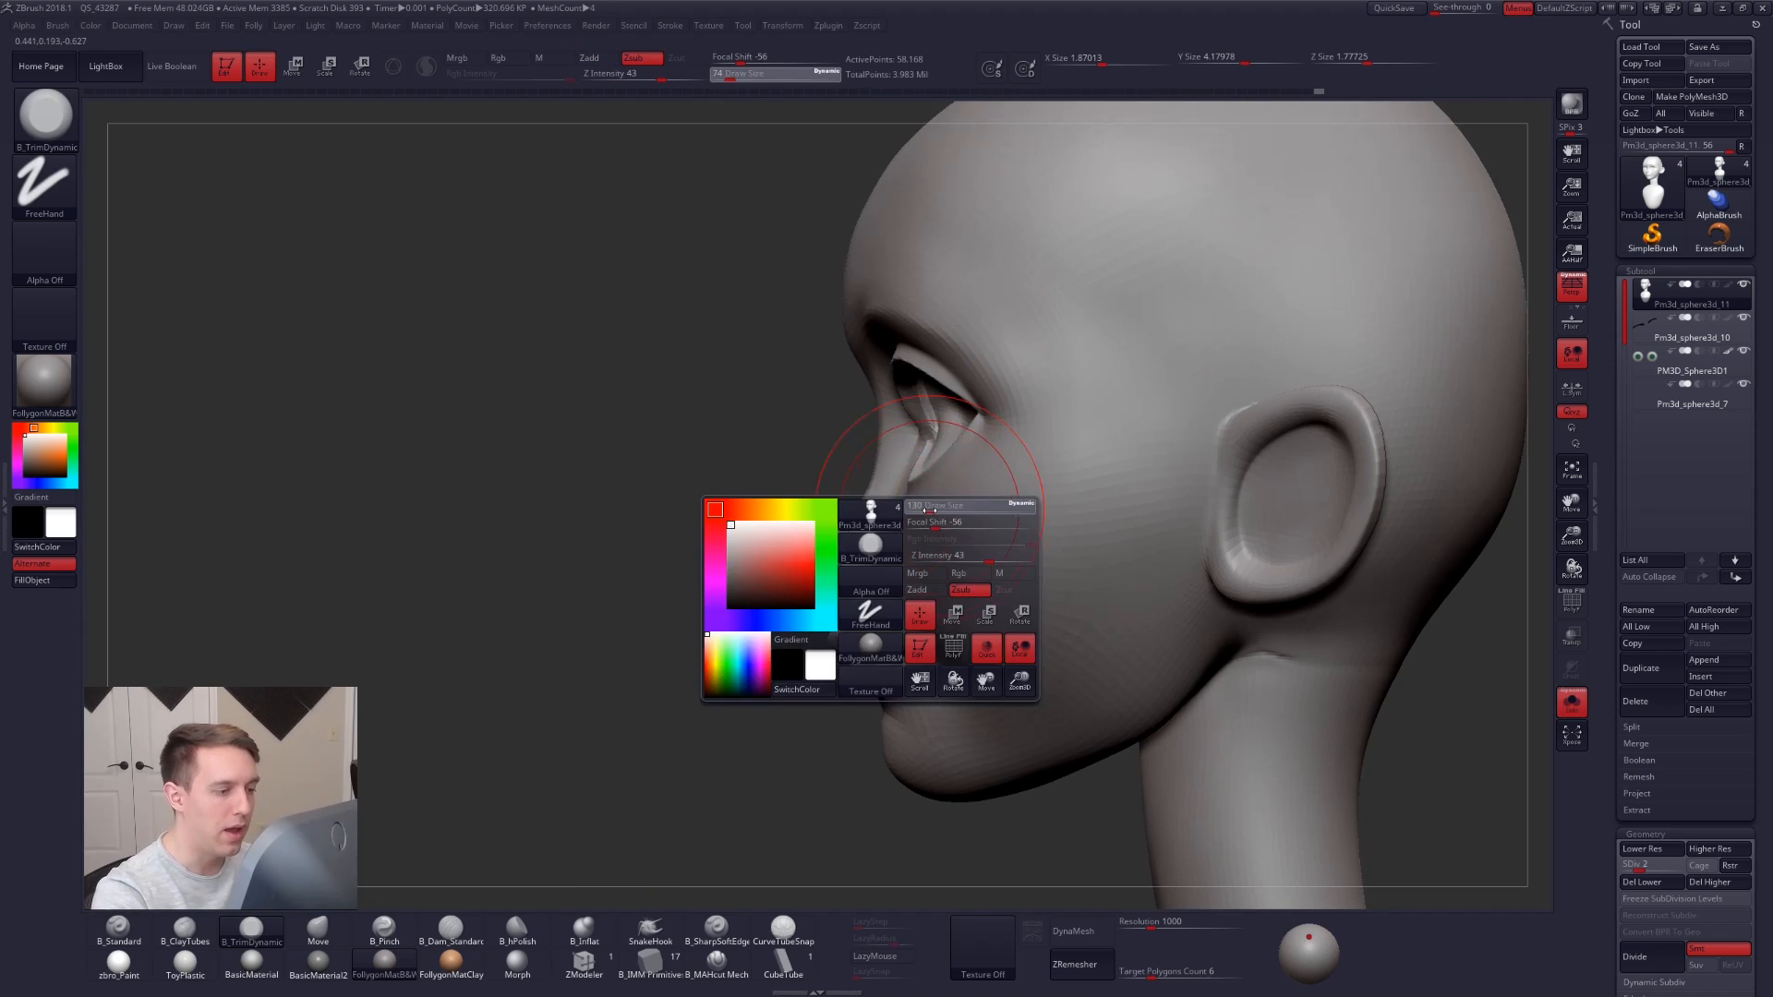
{"action": "mouse_move", "coordinate": [822, 531]}
{"action": "right_mouse_down"}
{"action": "mouse_move", "coordinate": [941, 518]}
{"action": "mouse_move", "coordinate": [818, 504]}
{"action": "right_mouse_up"}
{"action": "key", "text": "w"}
{"action": "left_click_drag", "start_coordinate": [894, 350], "coordinate": [924, 596], "text": "shift"}
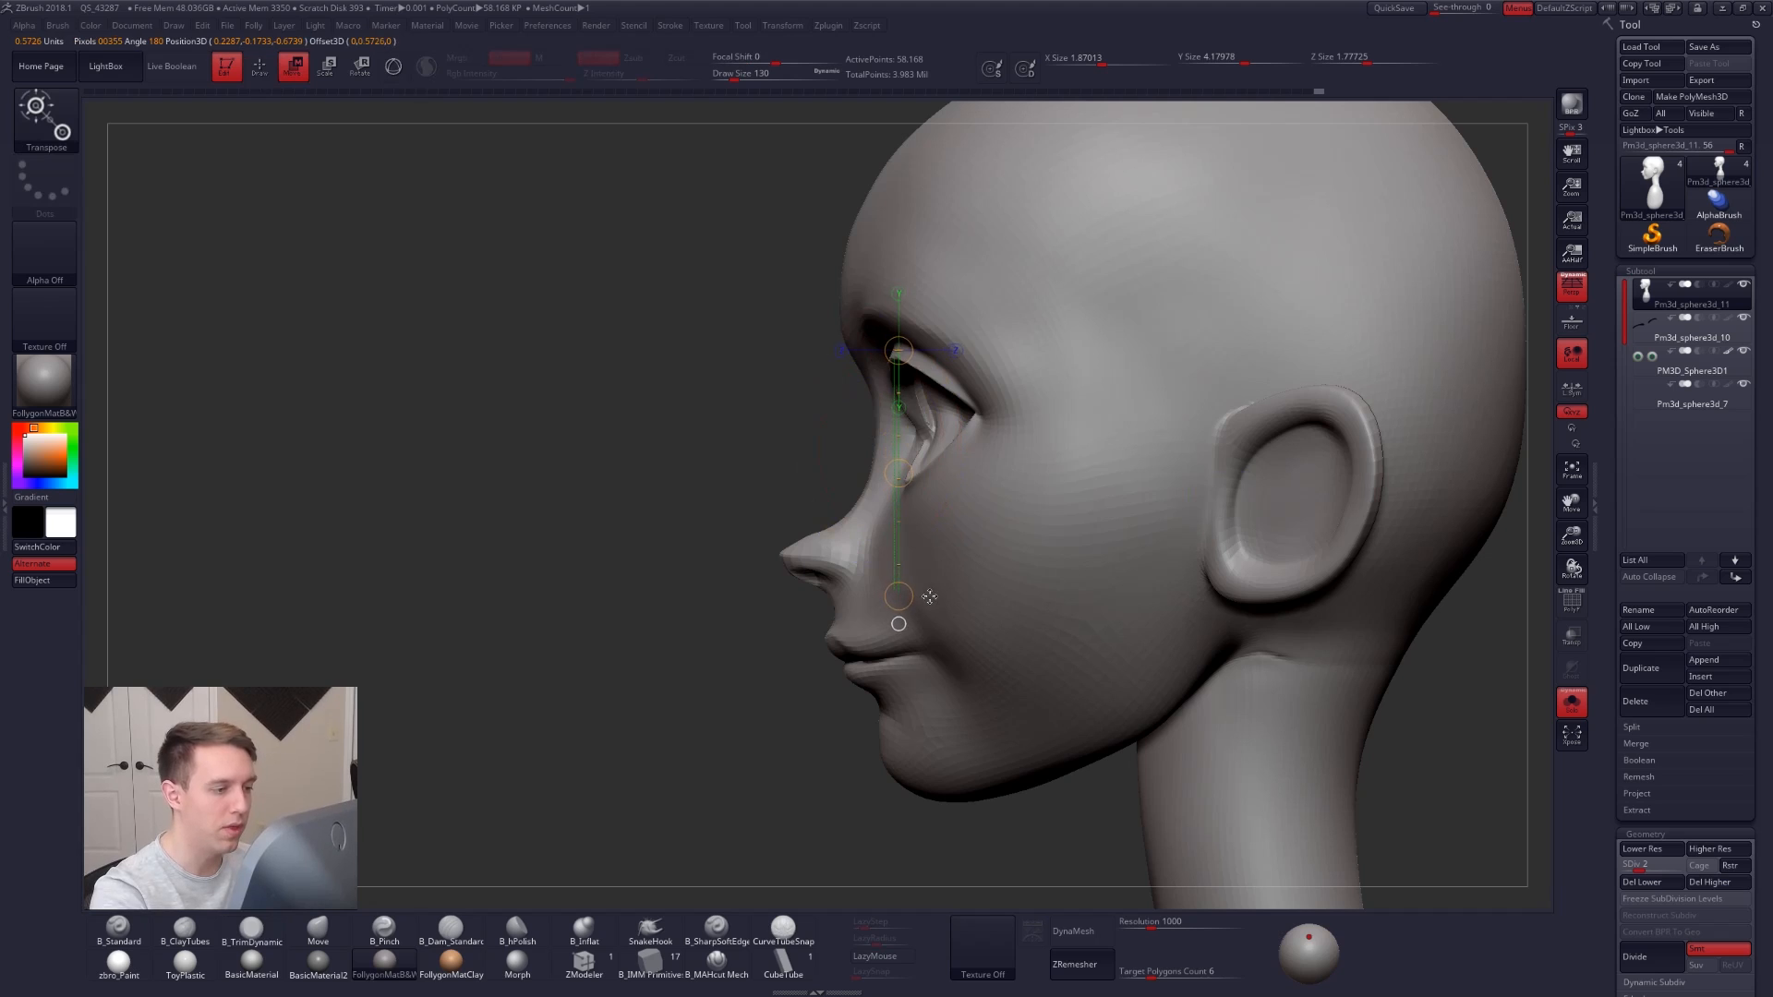
{"action": "key", "text": "q"}
Show the eyes and eyebrows again and reshape the cheek beside the mouth with the Move brush at draw size 140.
{"action": "key", "text": "b"}
{"action": "key", "text": "m"}
{"action": "key", "text": "v"}
{"action": "right_click_drag", "start_coordinate": [863, 555], "coordinate": [918, 495]}
{"action": "key", "text": "shift+s"}
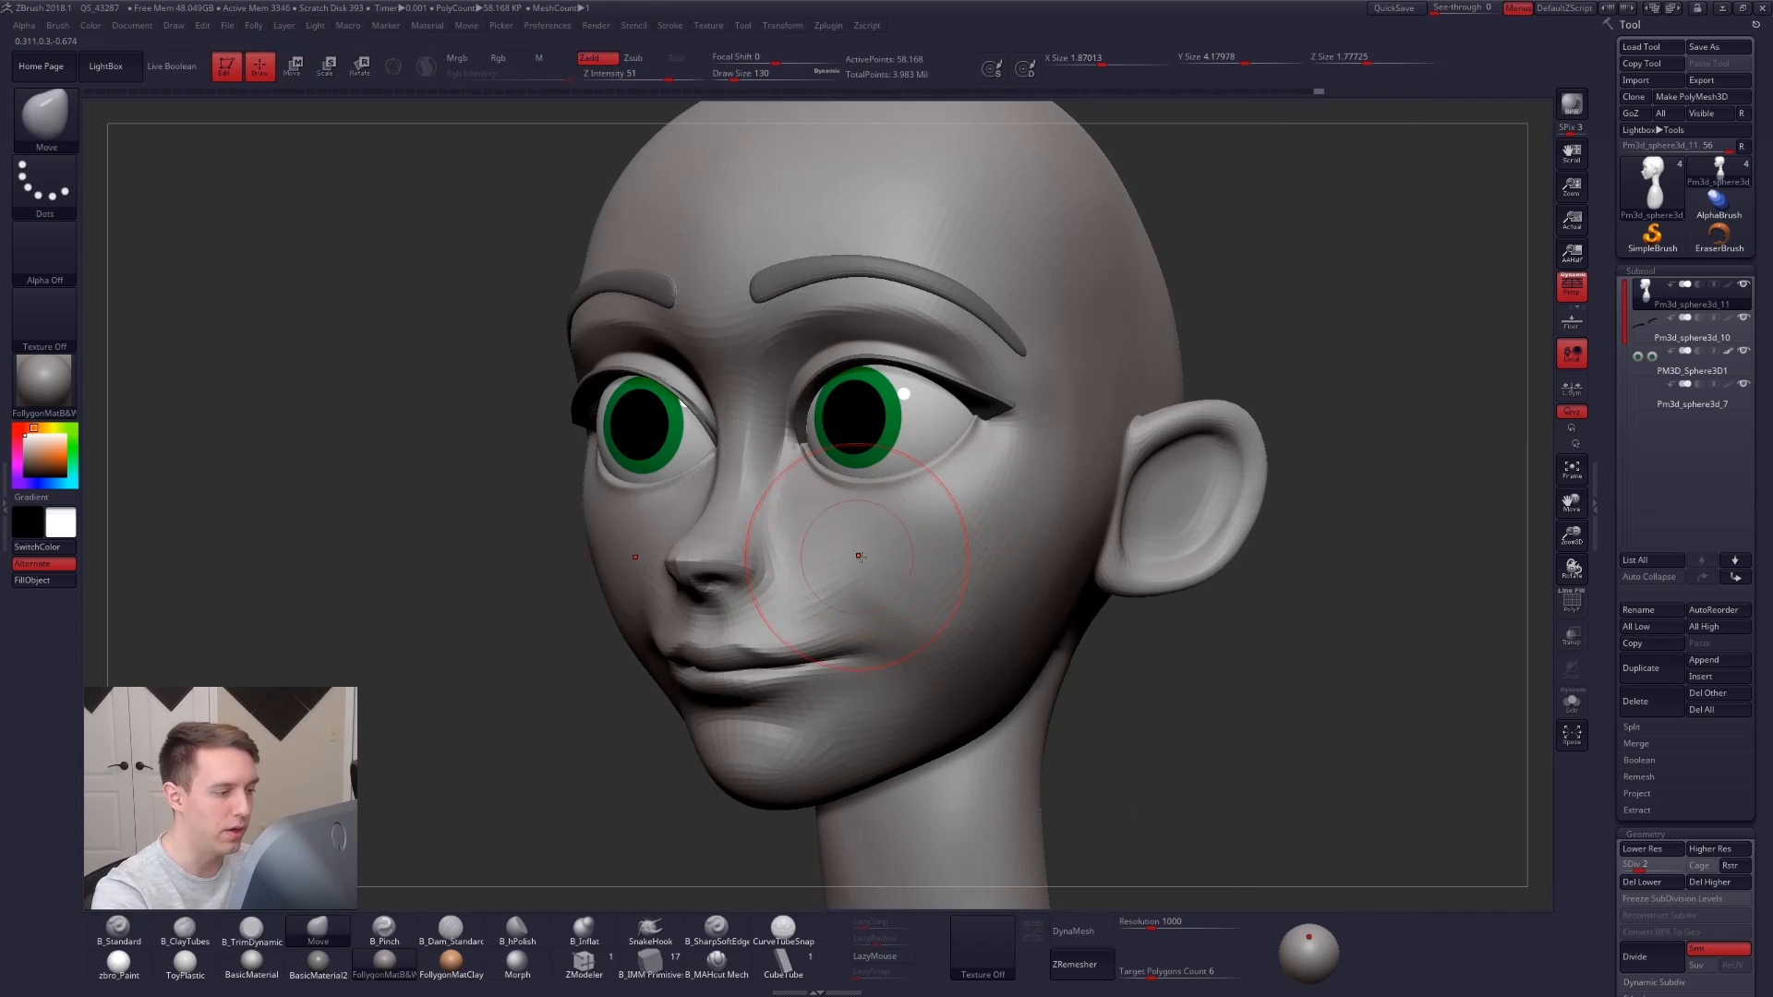
{"action": "key", "text": "space"}
{"action": "right_click_drag", "start_coordinate": [859, 558], "coordinate": [804, 573]}
{"action": "key", "text": "space"}
{"action": "left_click_drag", "start_coordinate": [887, 737], "coordinate": [889, 737]}
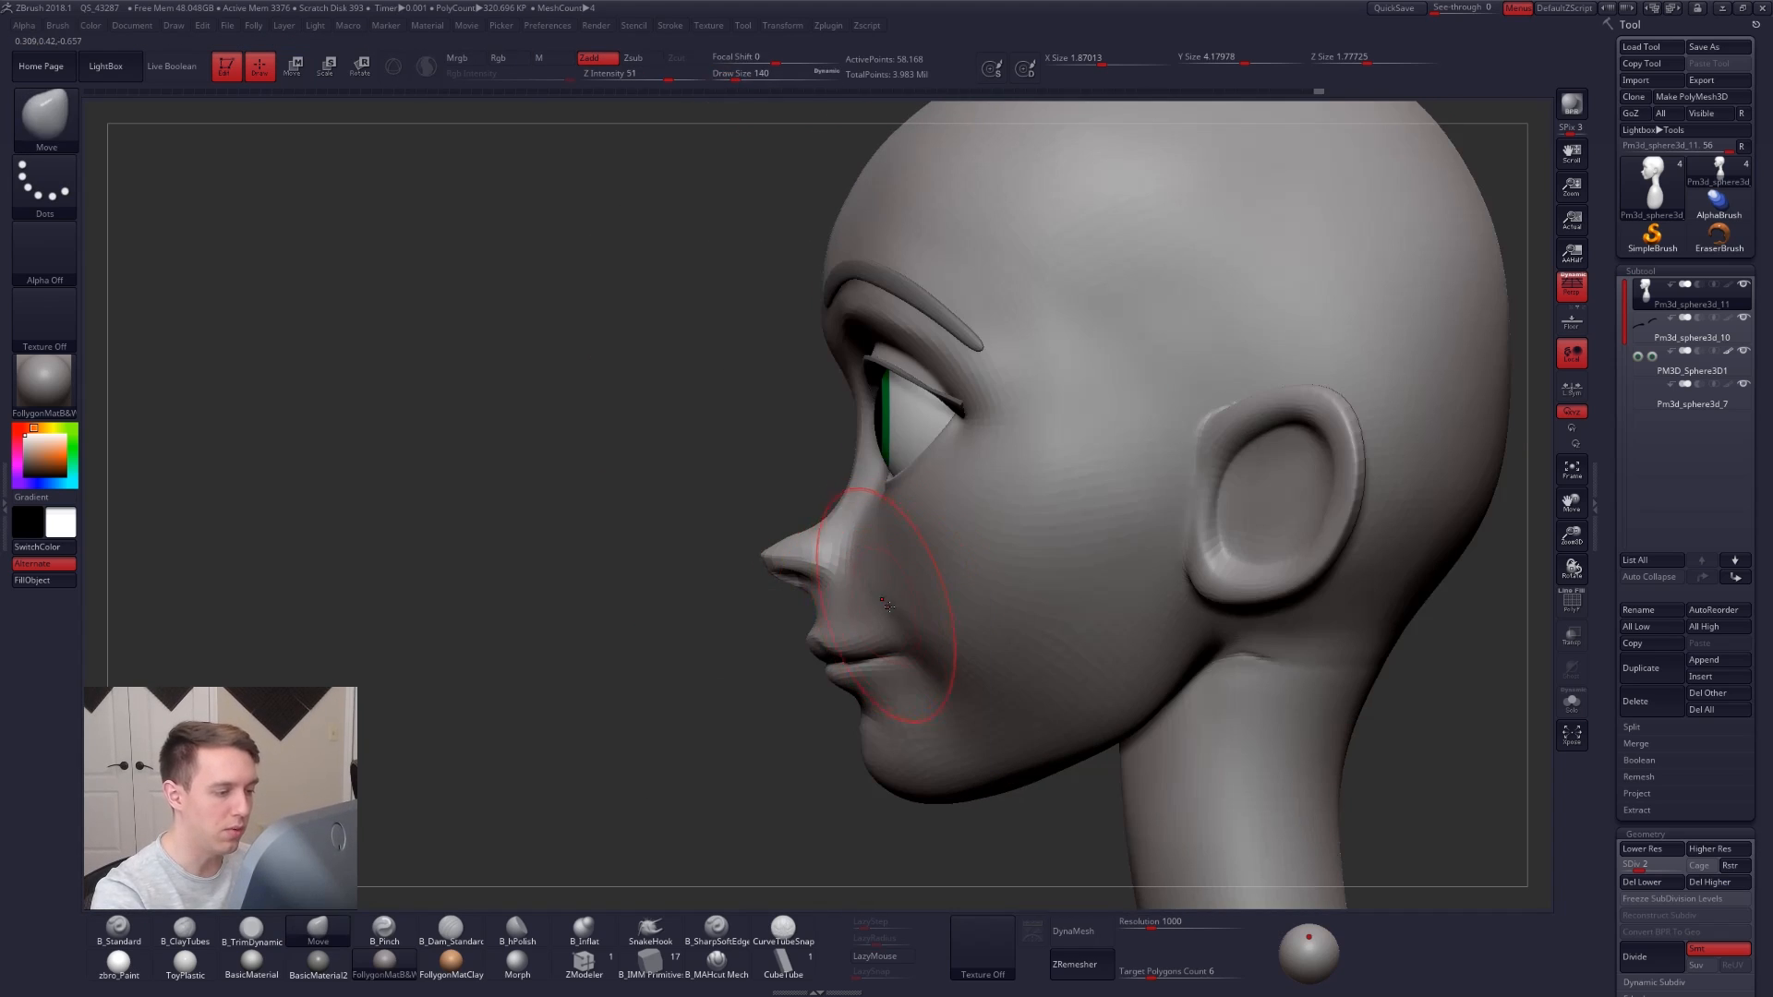
{"action": "right_click_drag", "start_coordinate": [900, 596], "coordinate": [843, 530]}
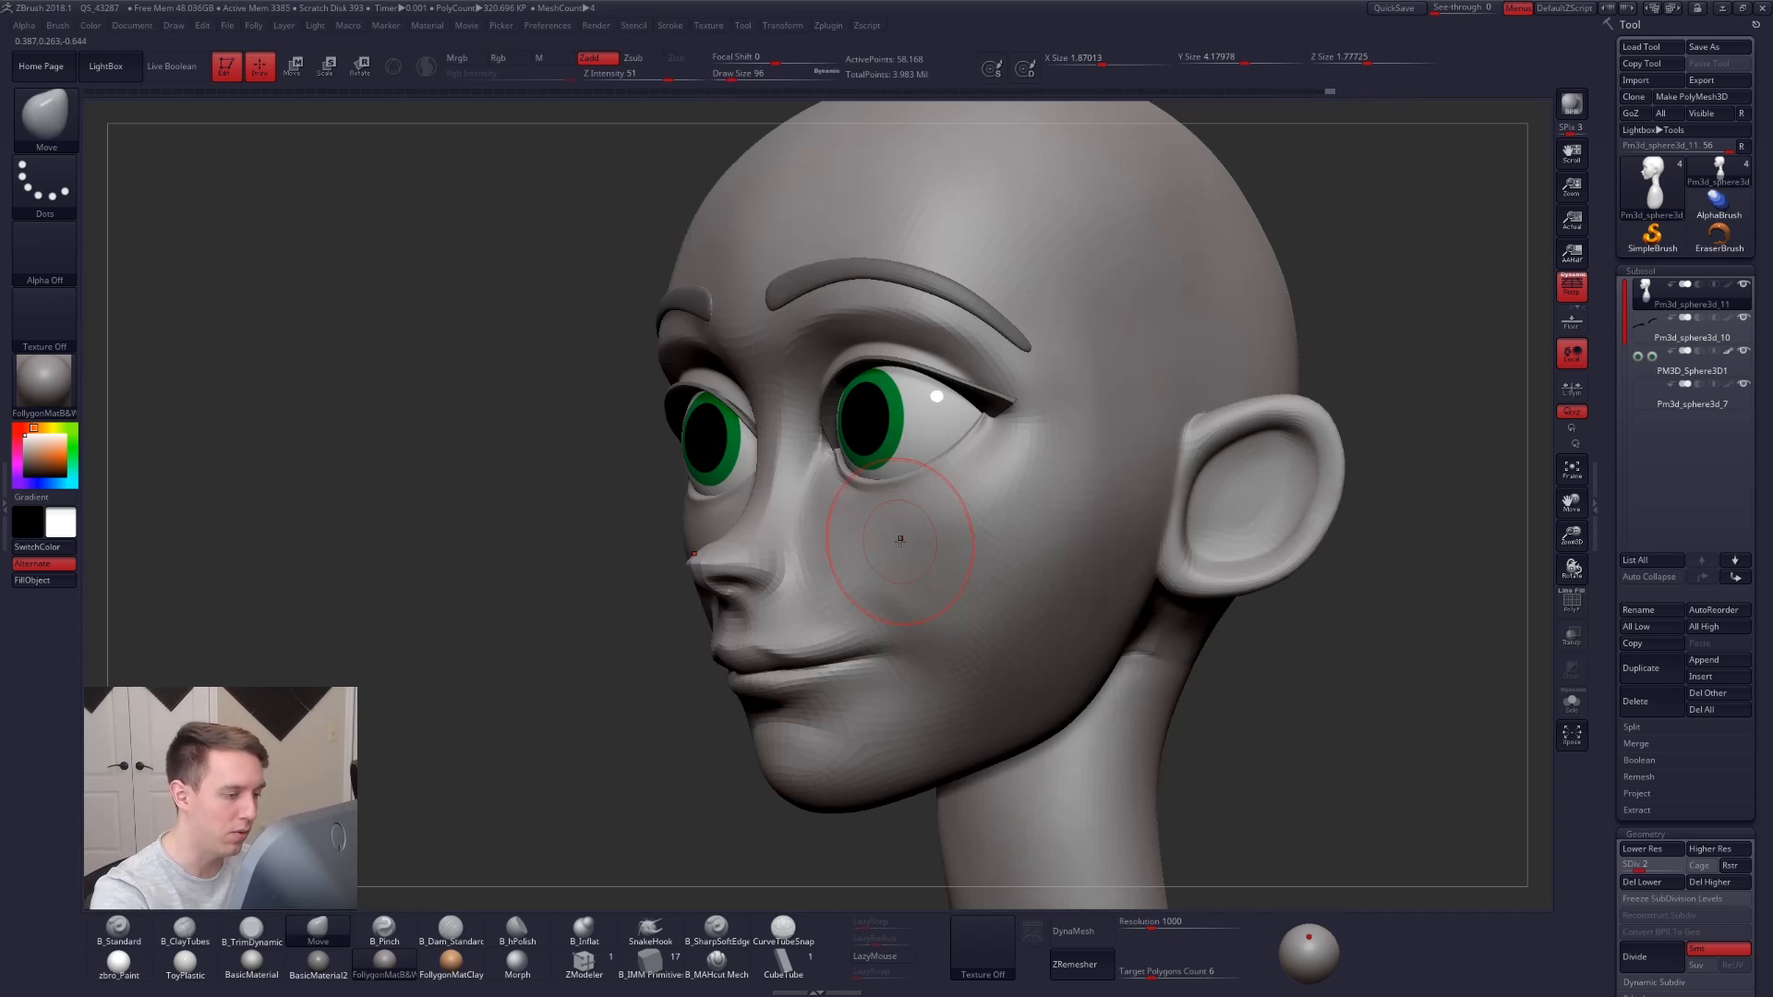
Build up the lower cheek beside the mouth with B_ClayTubes at subdivision level 2 and smooth it into the jaw.
{"action": "key", "text": "b"}
{"action": "key", "text": "c"}
{"action": "key", "text": "b"}
{"action": "key", "text": "shift"}
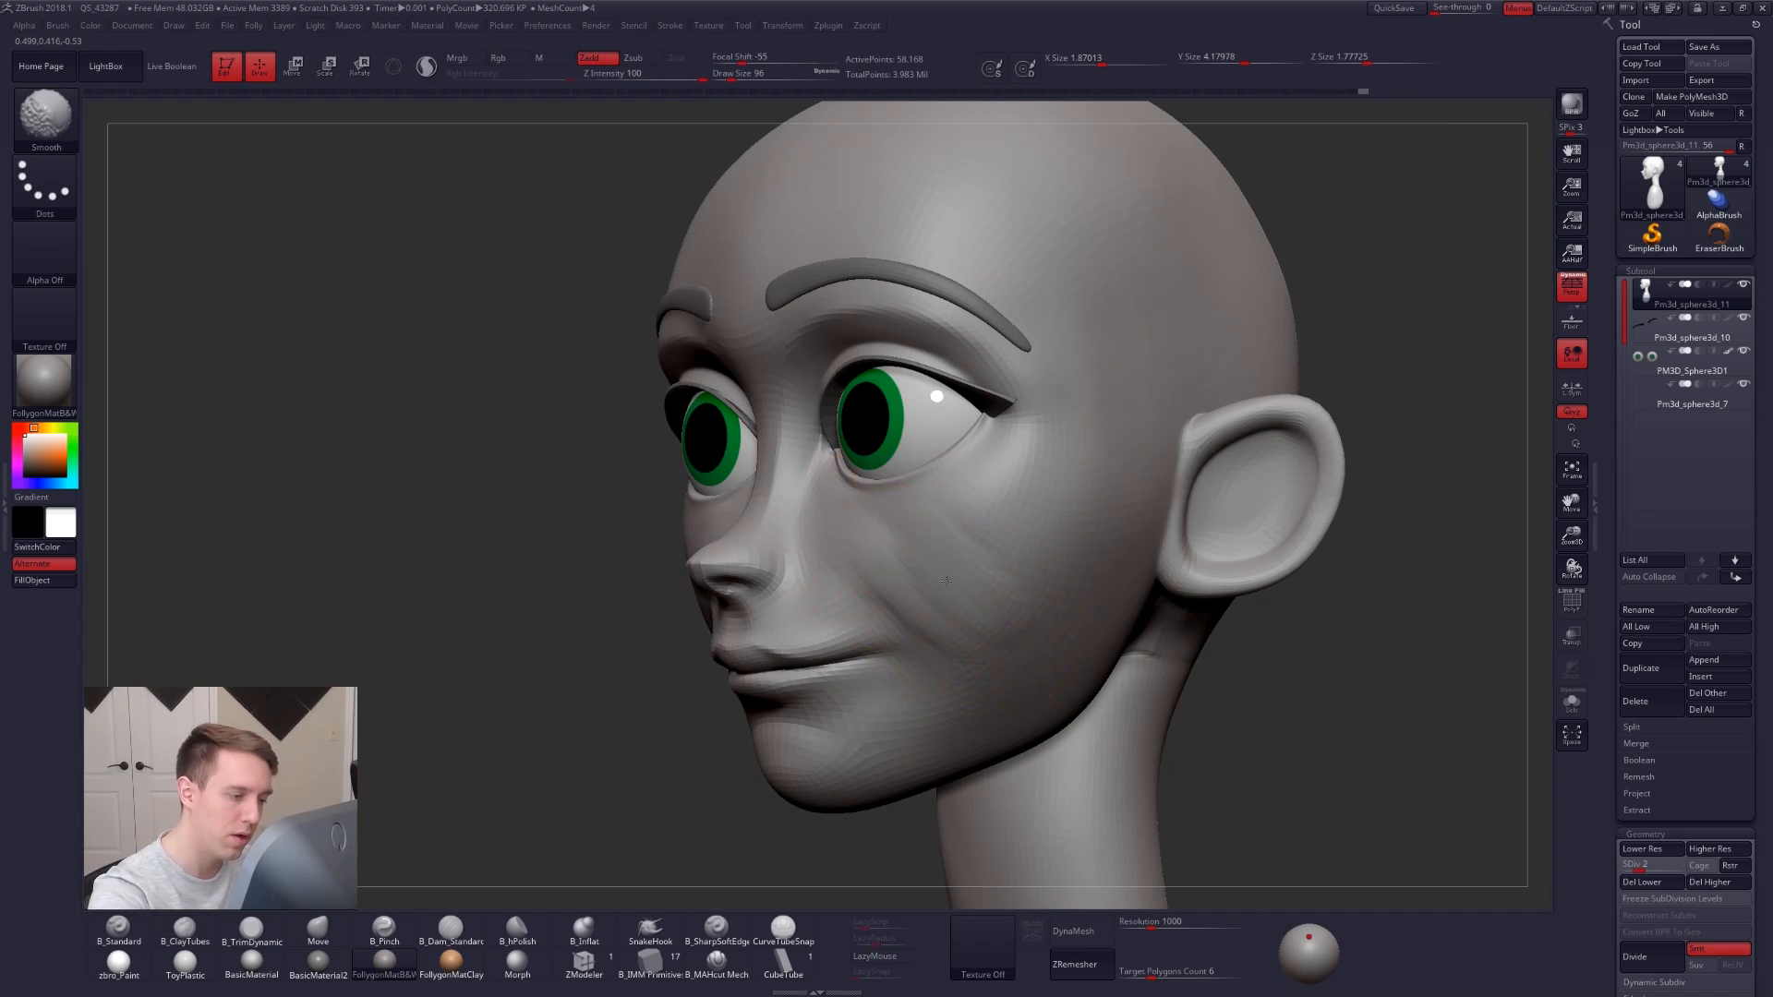
{"action": "mouse_move", "coordinate": [989, 587]}
{"action": "right_mouse_down", "text": "shift"}
{"action": "mouse_move", "coordinate": [1108, 649]}
{"action": "mouse_move", "coordinate": [1014, 637]}
{"action": "mouse_move", "coordinate": [1017, 620]}
{"action": "right_mouse_up", "text": "shift"}
{"action": "key", "text": "]"}
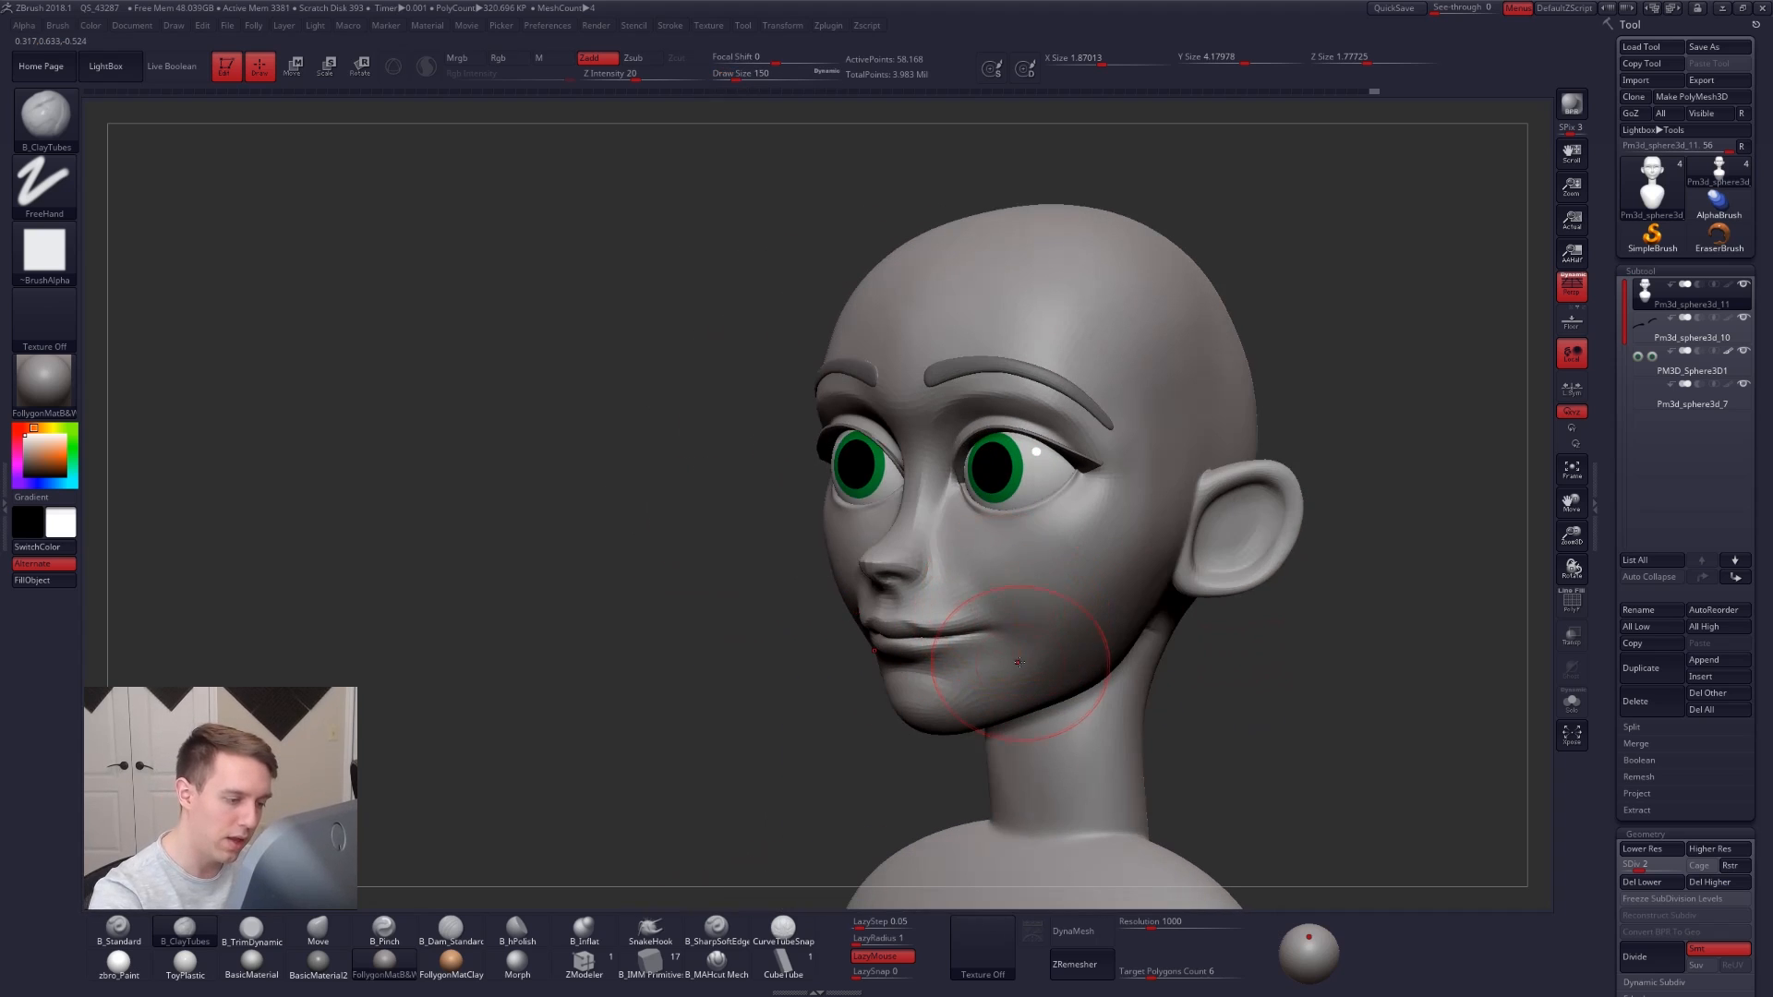
{"action": "key", "text": "["}
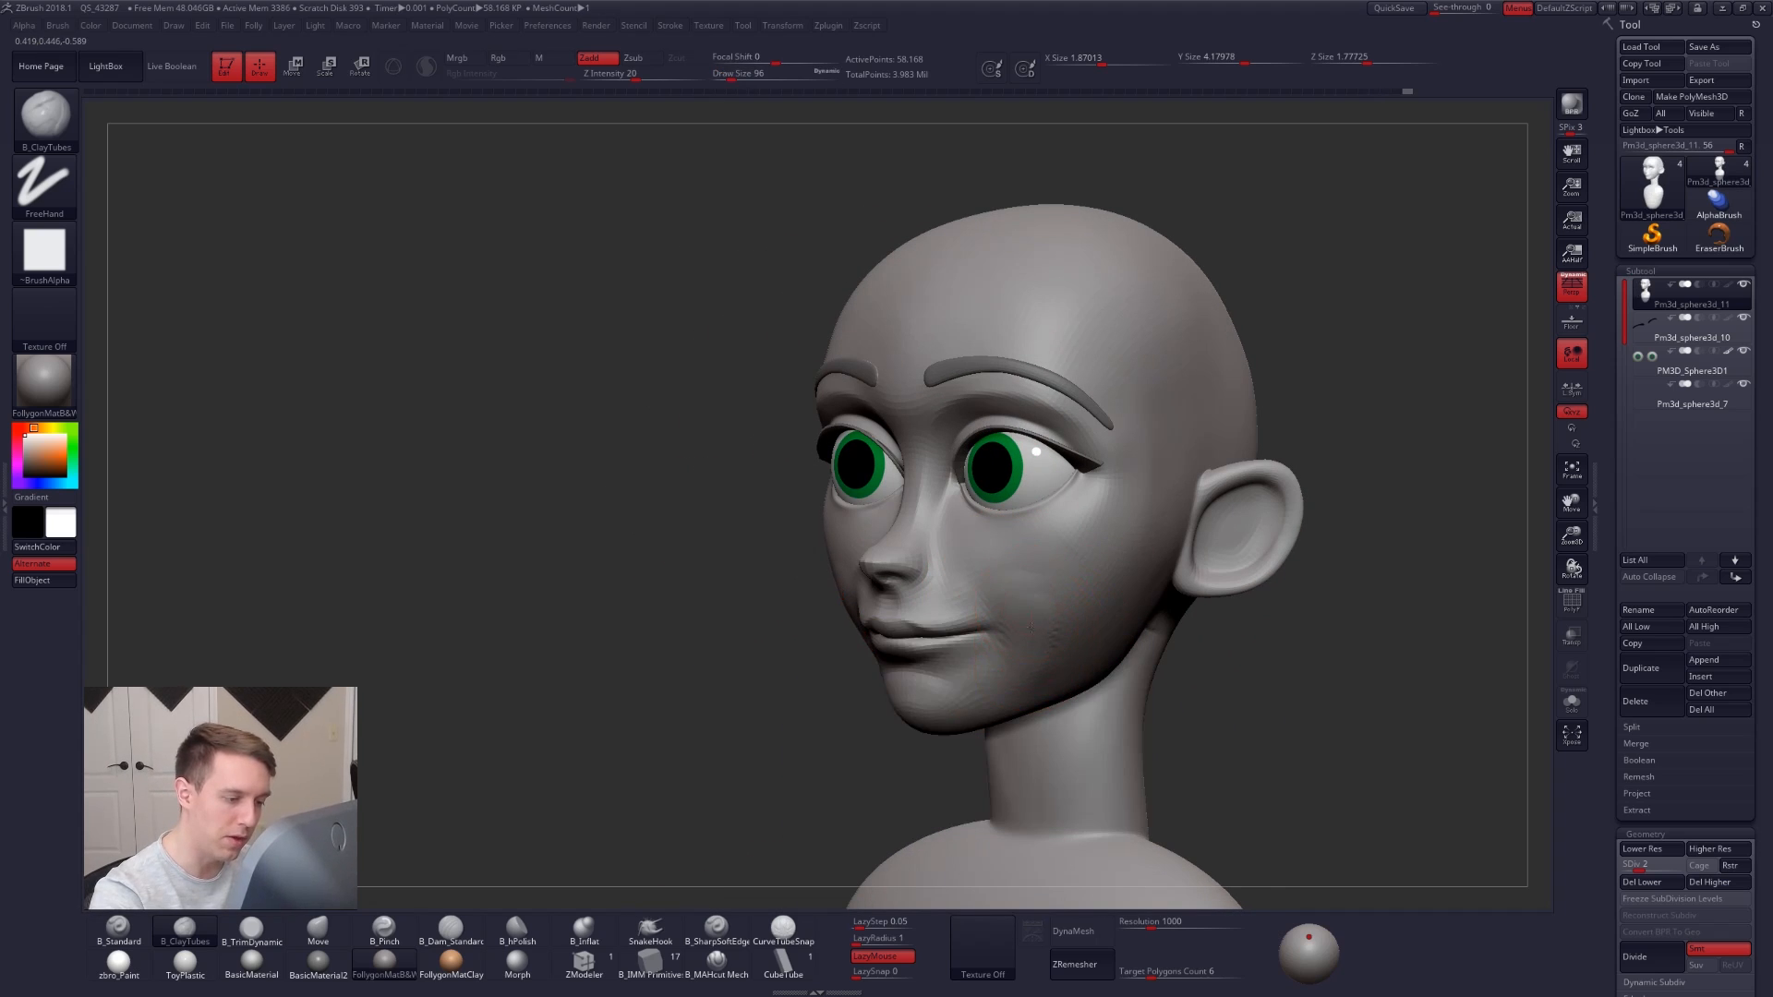
{"action": "left_click_drag", "start_coordinate": [1038, 632], "coordinate": [1053, 647], "text": "shift"}
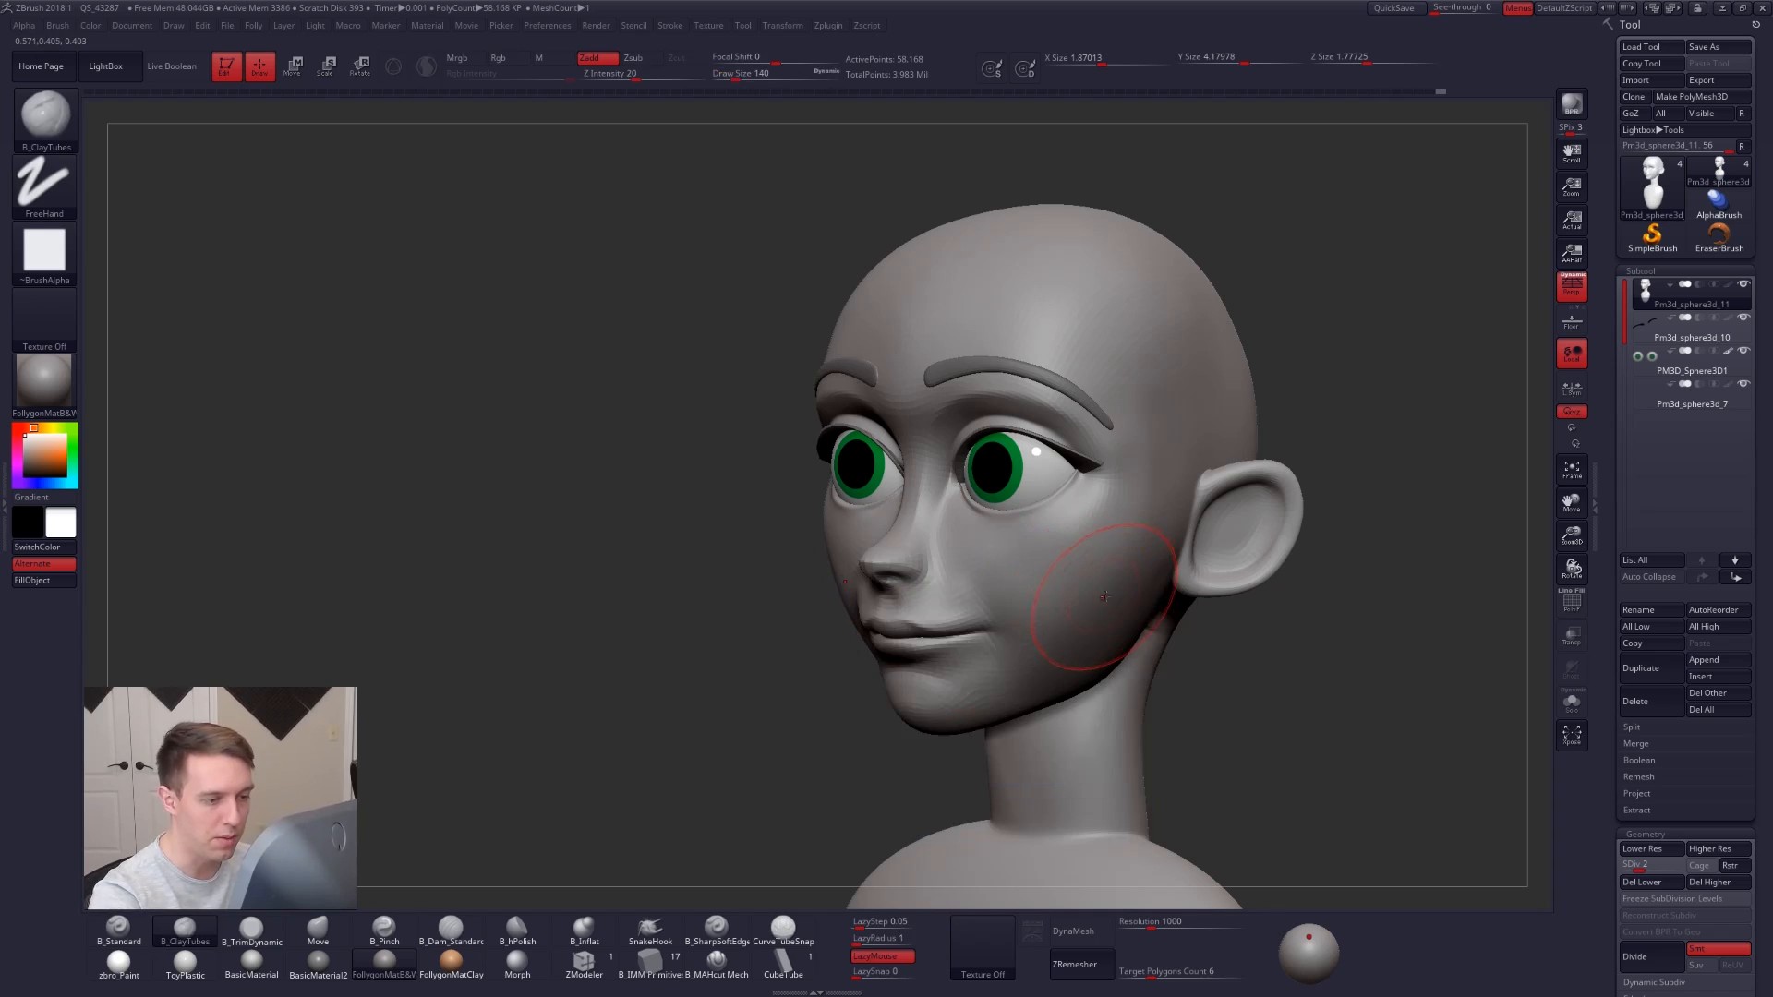
Isolate the head with Solo and raise it to subdivision level 5.
{"action": "mouse_move", "coordinate": [1166, 417]}
{"action": "right_mouse_down"}
{"action": "mouse_move", "coordinate": [958, 497]}
{"action": "mouse_move", "coordinate": [955, 519]}
{"action": "right_mouse_up"}
{"action": "right_click", "coordinate": [956, 519]}
{"action": "key", "text": "d"}
{"action": "key", "text": "alt+s"}
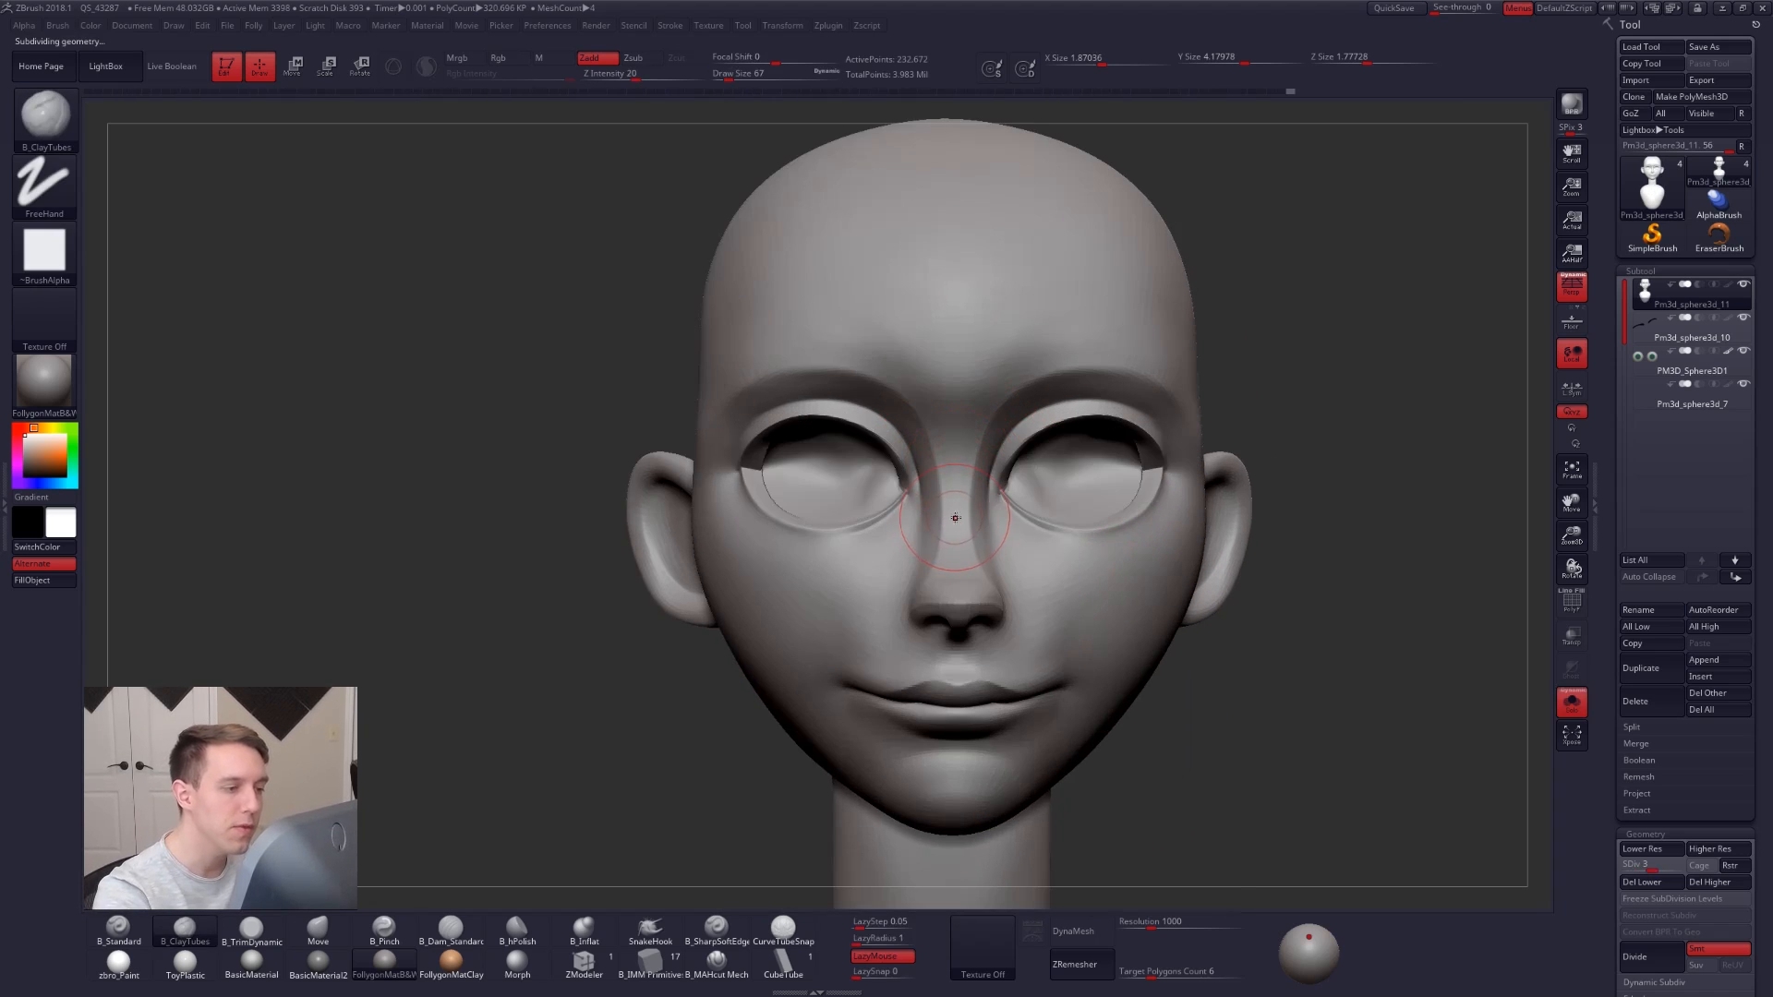
{"action": "right_click_drag", "start_coordinate": [1135, 363], "coordinate": [1111, 355]}
{"action": "left_click_drag", "start_coordinate": [1241, 410], "coordinate": [1210, 536], "text": "shift"}
{"action": "right_click_drag", "start_coordinate": [998, 591], "coordinate": [1034, 602]}
{"action": "right_click", "coordinate": [1034, 602]}
{"action": "key", "text": "d"}
{"action": "key", "text": "d"}
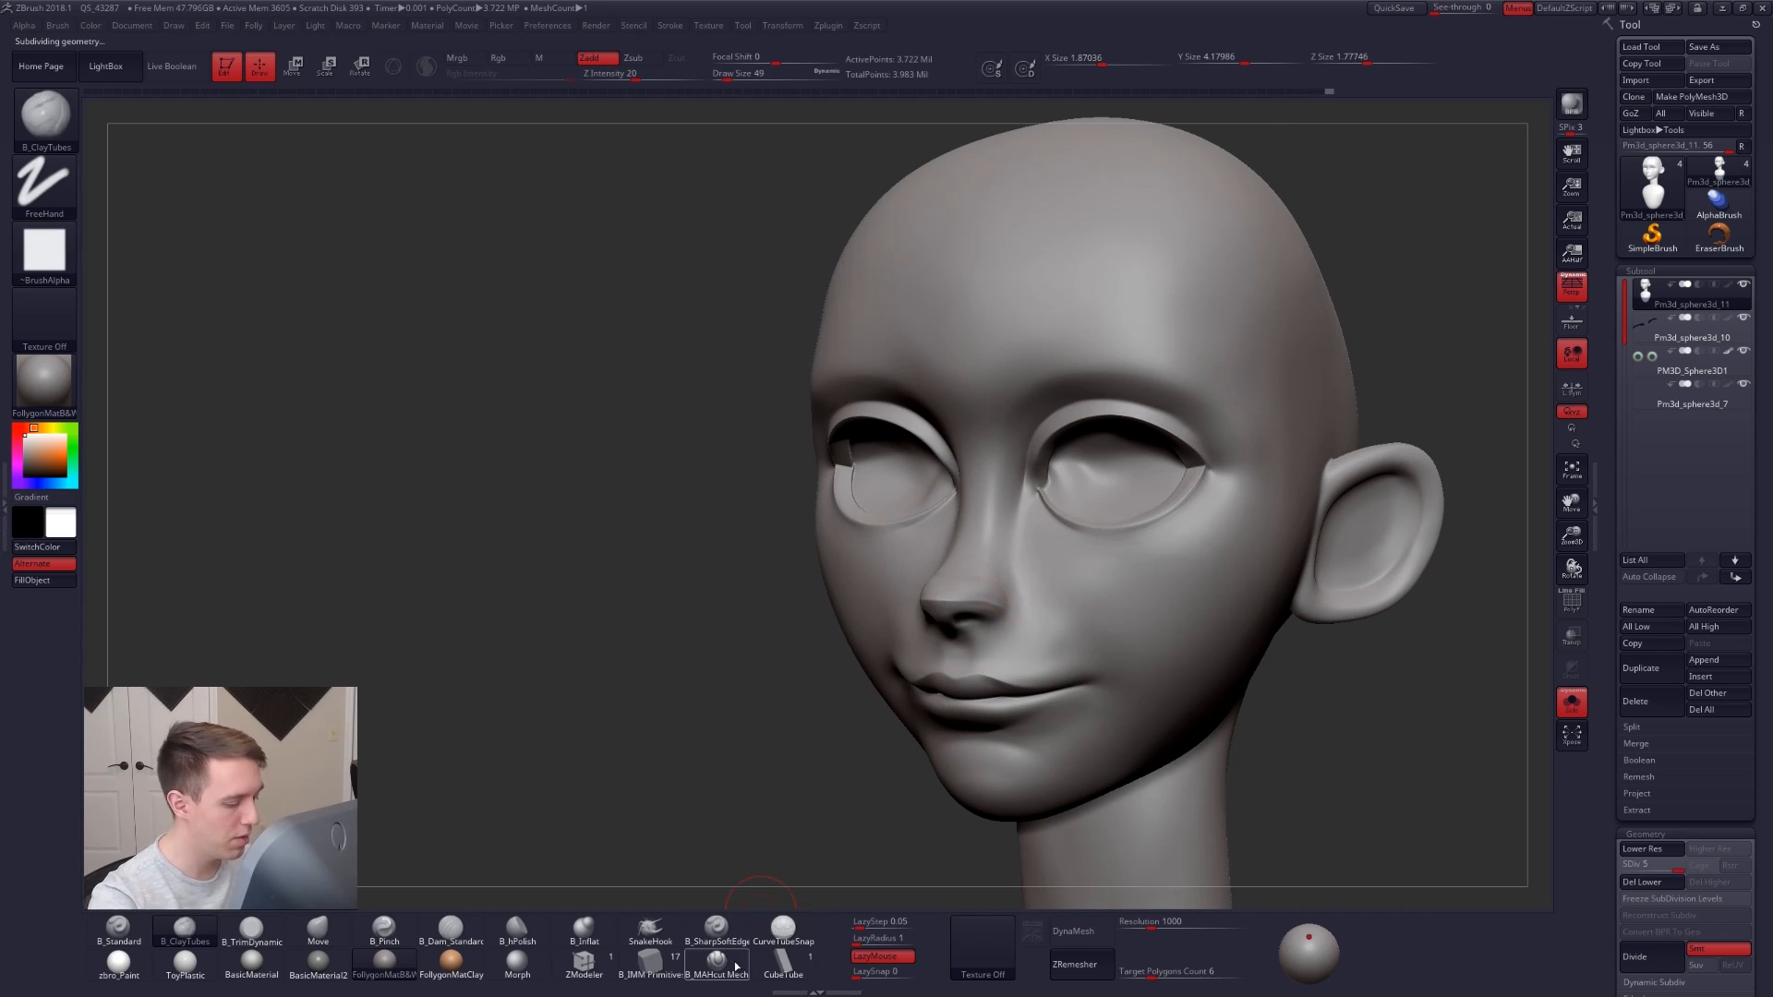
Carve the crease from the side of the nose toward the upper lip with B_MAHcut Mech at draw size 40.
{"action": "left_click", "coordinate": [736, 962]}
{"action": "right_click_drag", "start_coordinate": [1035, 563], "coordinate": [1034, 496]}
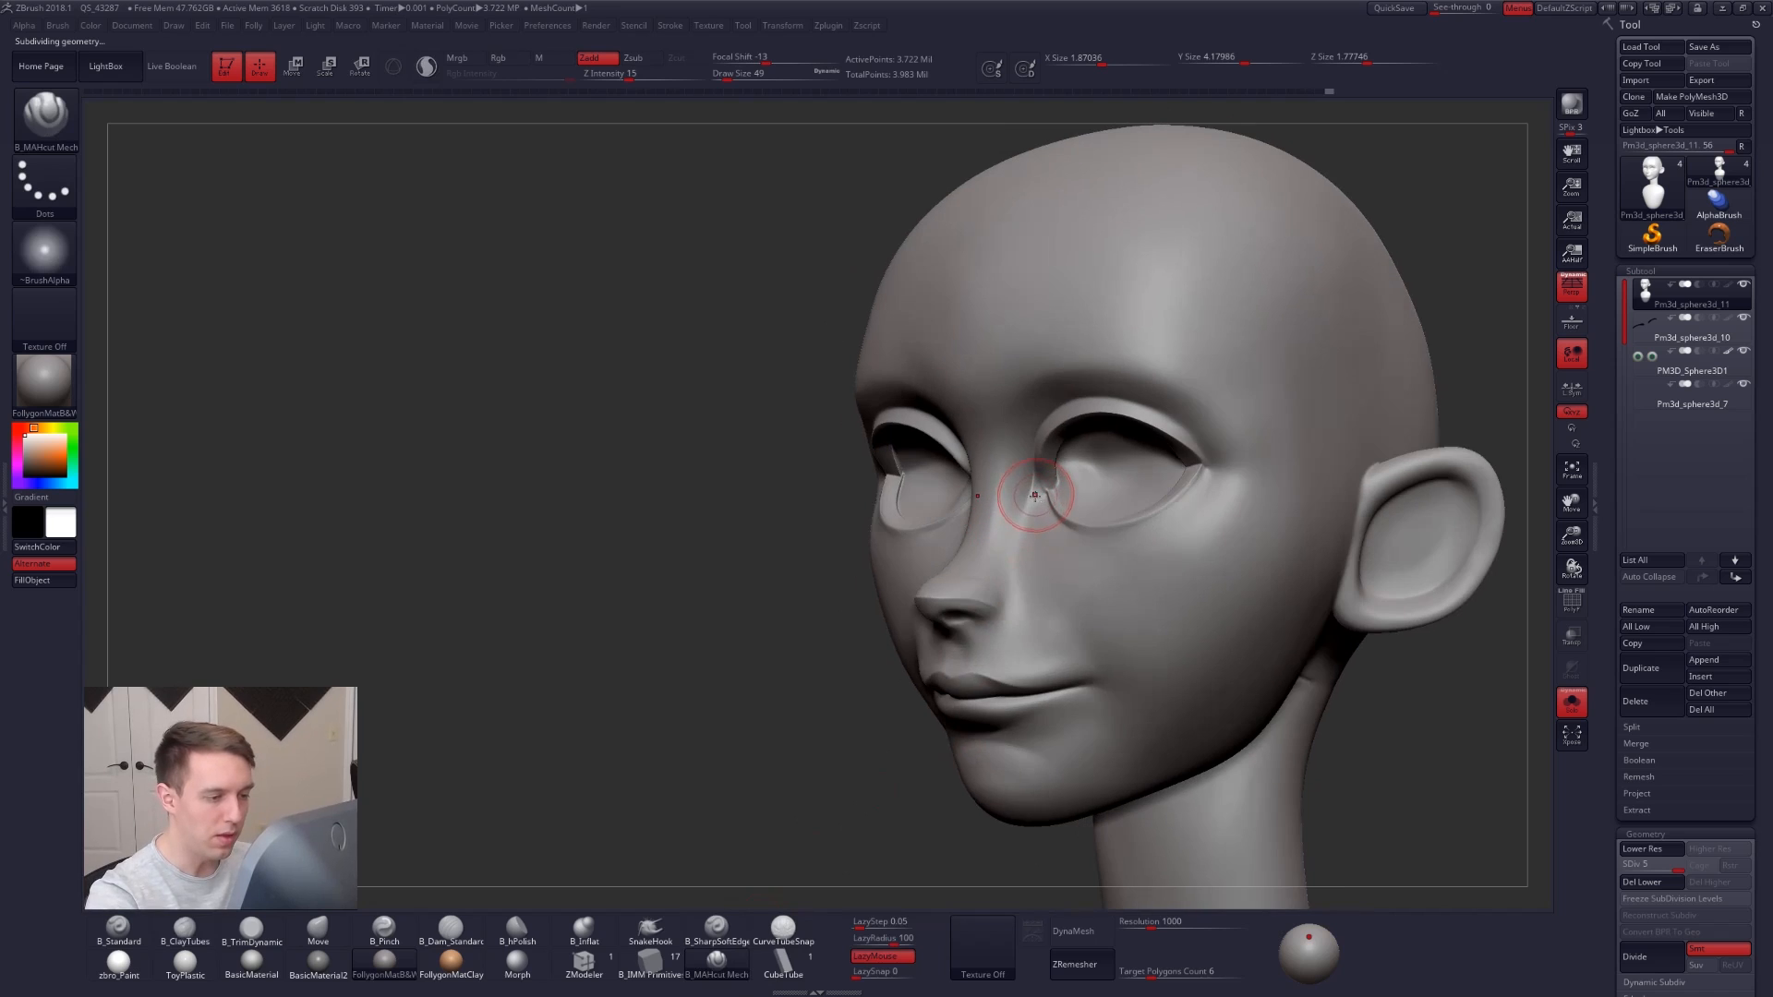
{"action": "right_click_drag", "start_coordinate": [1012, 614], "coordinate": [1017, 579]}
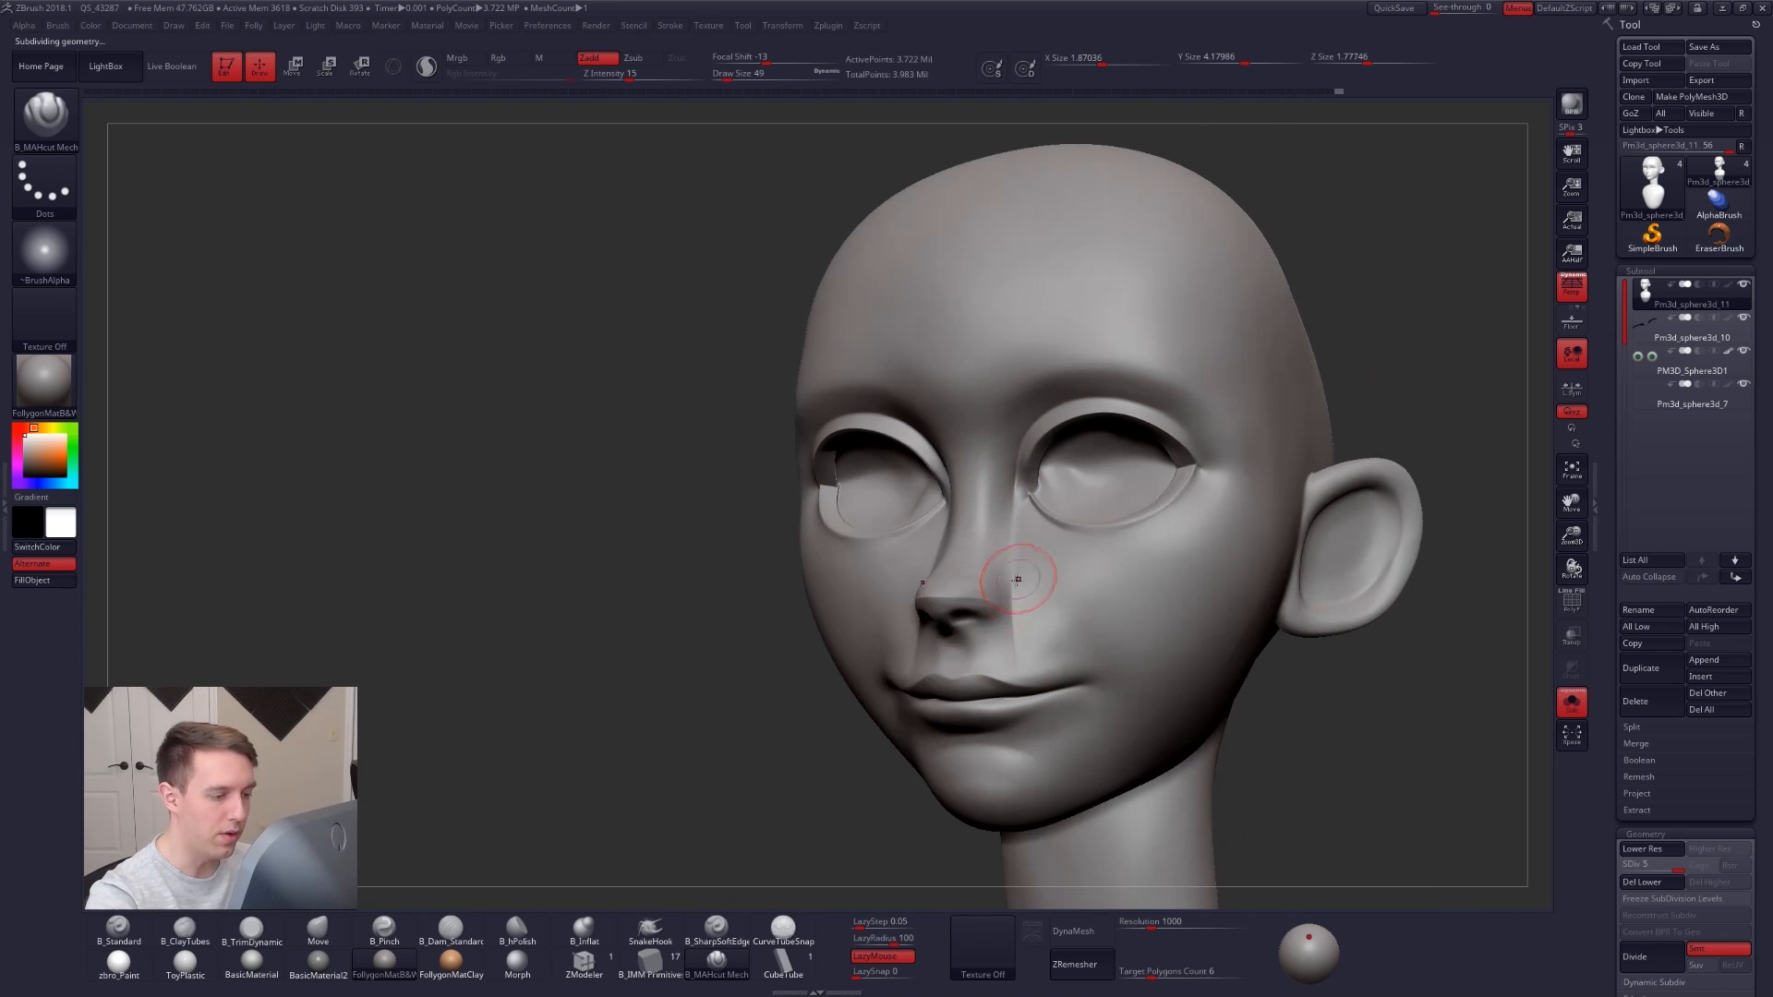
{"action": "left_click_drag", "start_coordinate": [1021, 626], "coordinate": [1060, 609]}
{"action": "right_click_drag", "start_coordinate": [1000, 641], "coordinate": [928, 649]}
Lower the head to subdivision level 2 and push the nose tip back and up in profile with Move at draw size 61.
{"action": "key", "text": "space"}
{"action": "left_click_drag", "start_coordinate": [1027, 681], "coordinate": [1038, 682]}
{"action": "key", "text": "shift+d"}
{"action": "key", "text": "shift+d"}
{"action": "key", "text": "shift+d"}
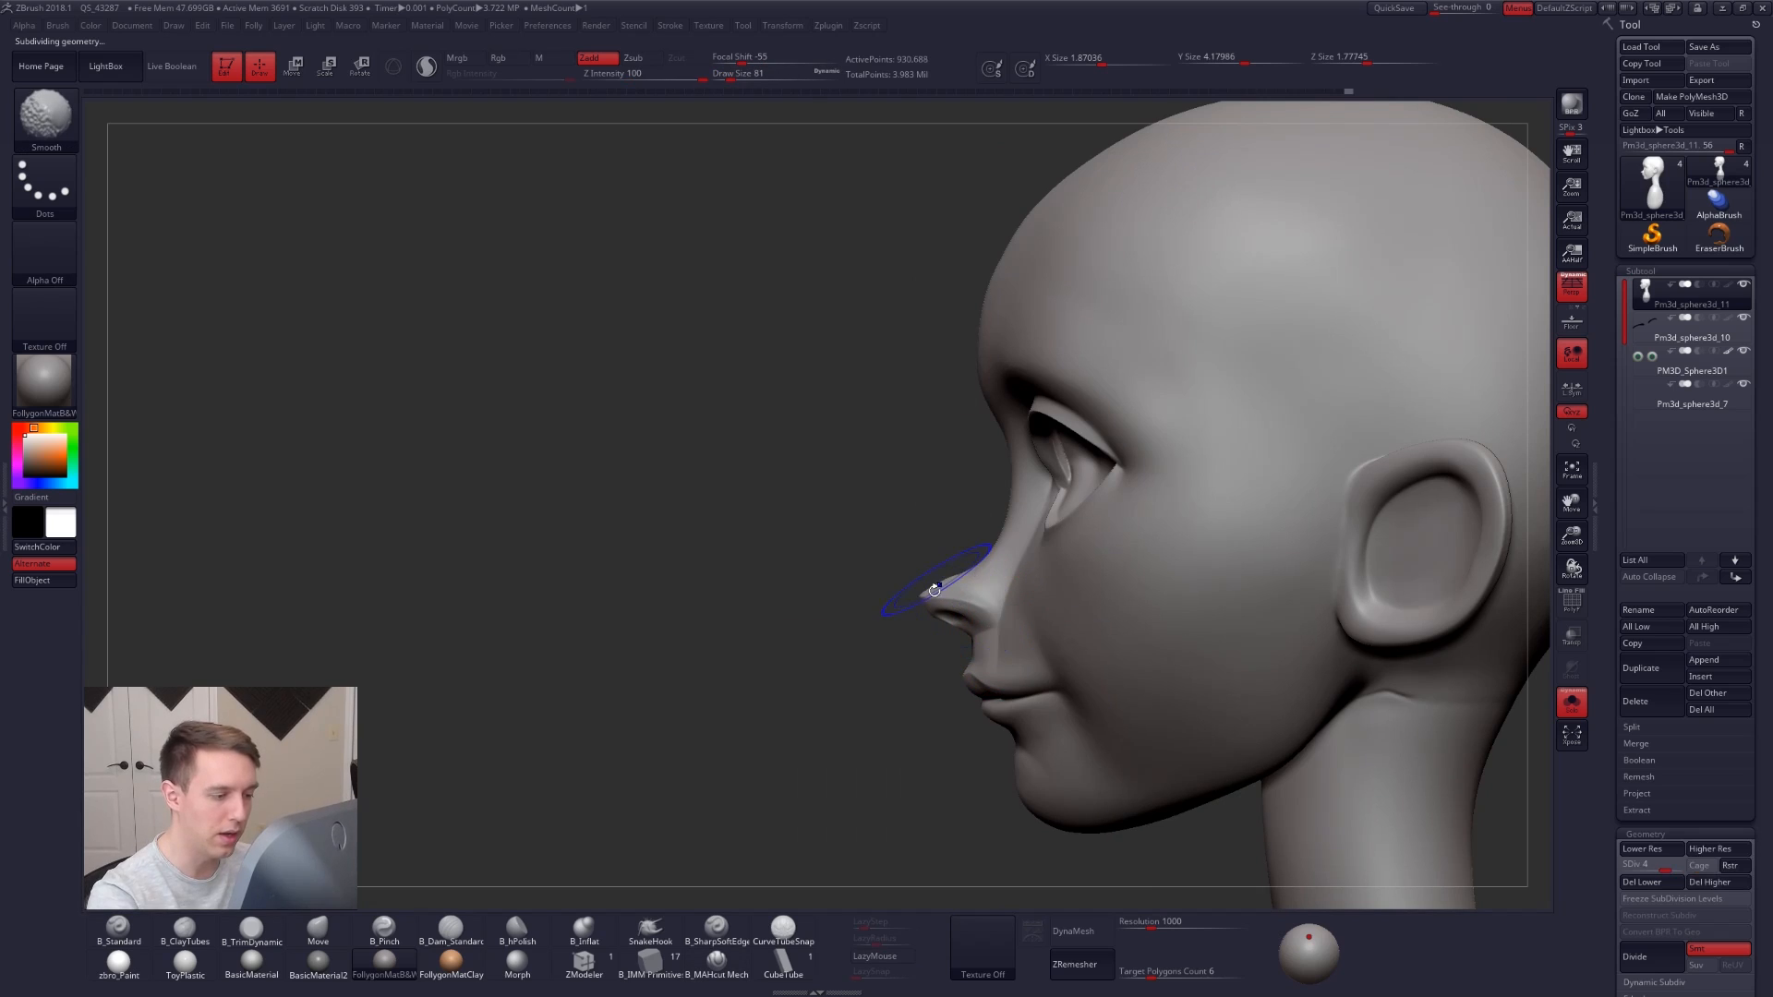
{"action": "key", "text": "b"}
{"action": "key", "text": "m"}
{"action": "key", "text": "v"}
{"action": "left_click_drag", "start_coordinate": [925, 596], "coordinate": [957, 591]}
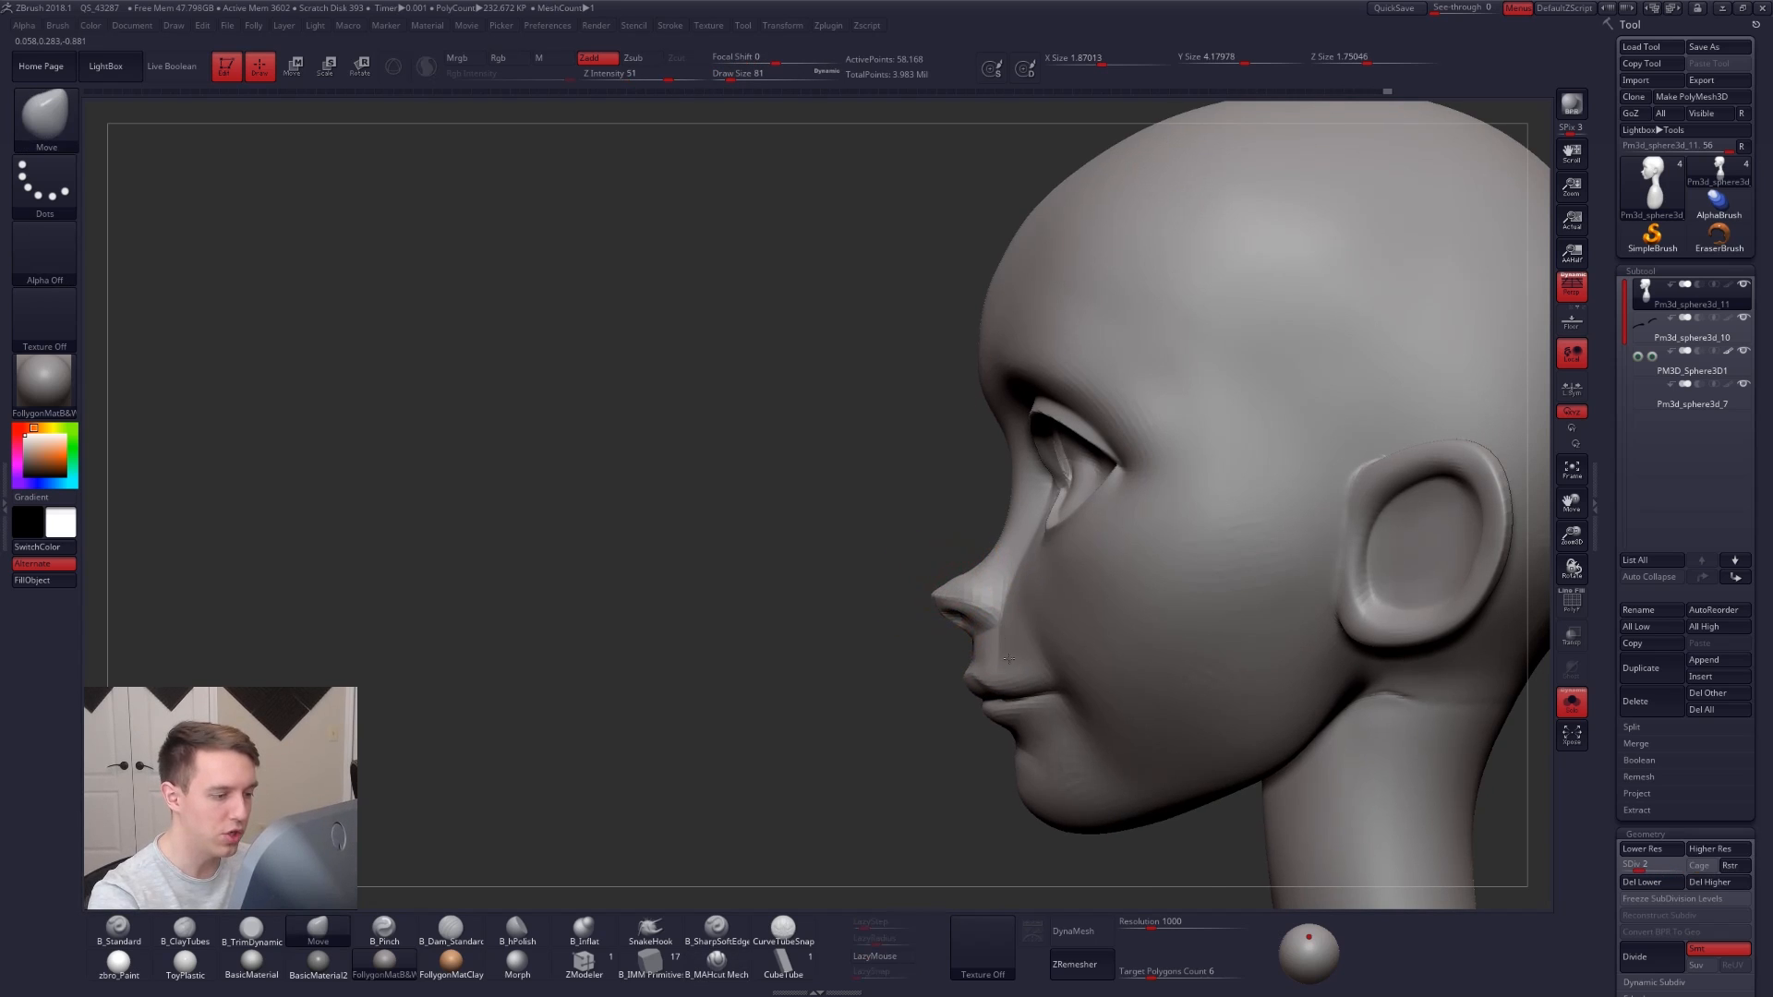
{"action": "right_click_drag", "start_coordinate": [952, 589], "coordinate": [962, 574], "text": "ctrl"}
Raise the head to subdivision level 3 and refine the nose shape with a smaller Move brush.
{"action": "key", "text": "space"}
{"action": "left_click_drag", "start_coordinate": [995, 602], "coordinate": [979, 602]}
{"action": "key", "text": "d"}
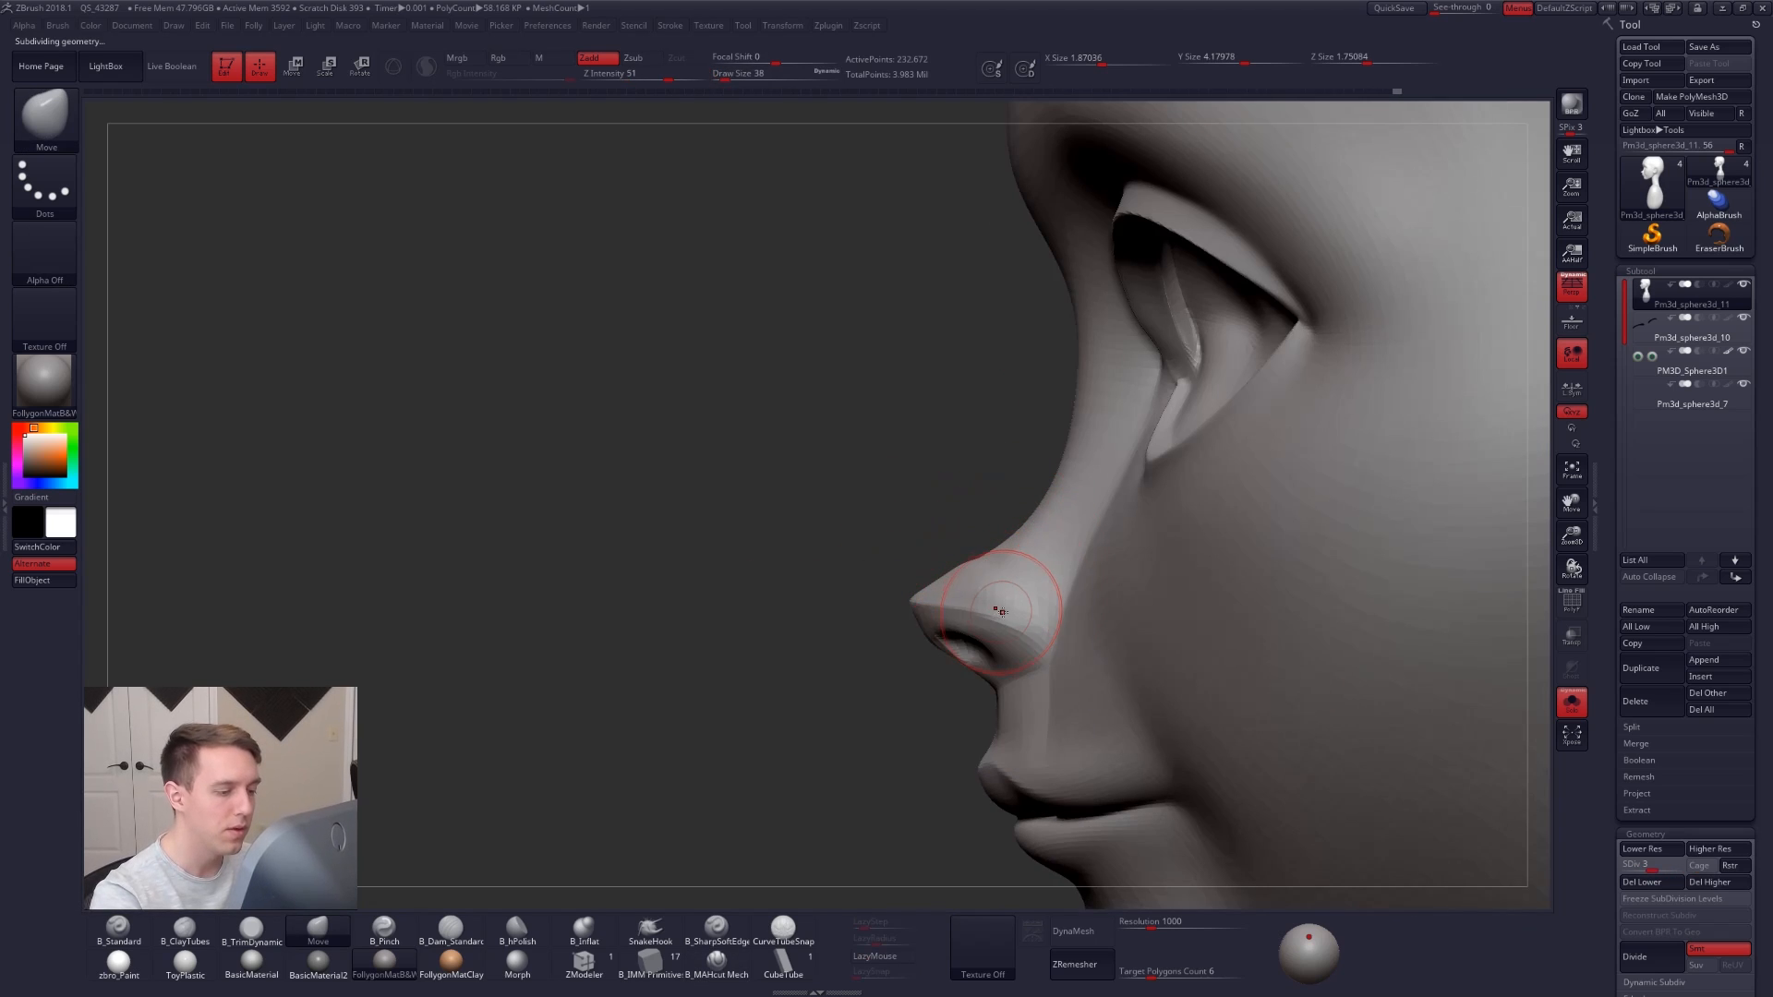
{"action": "right_click_drag", "start_coordinate": [1001, 608], "coordinate": [1096, 588]}
{"action": "key", "text": "space"}
{"action": "left_click_drag", "start_coordinate": [957, 601], "coordinate": [954, 601]}
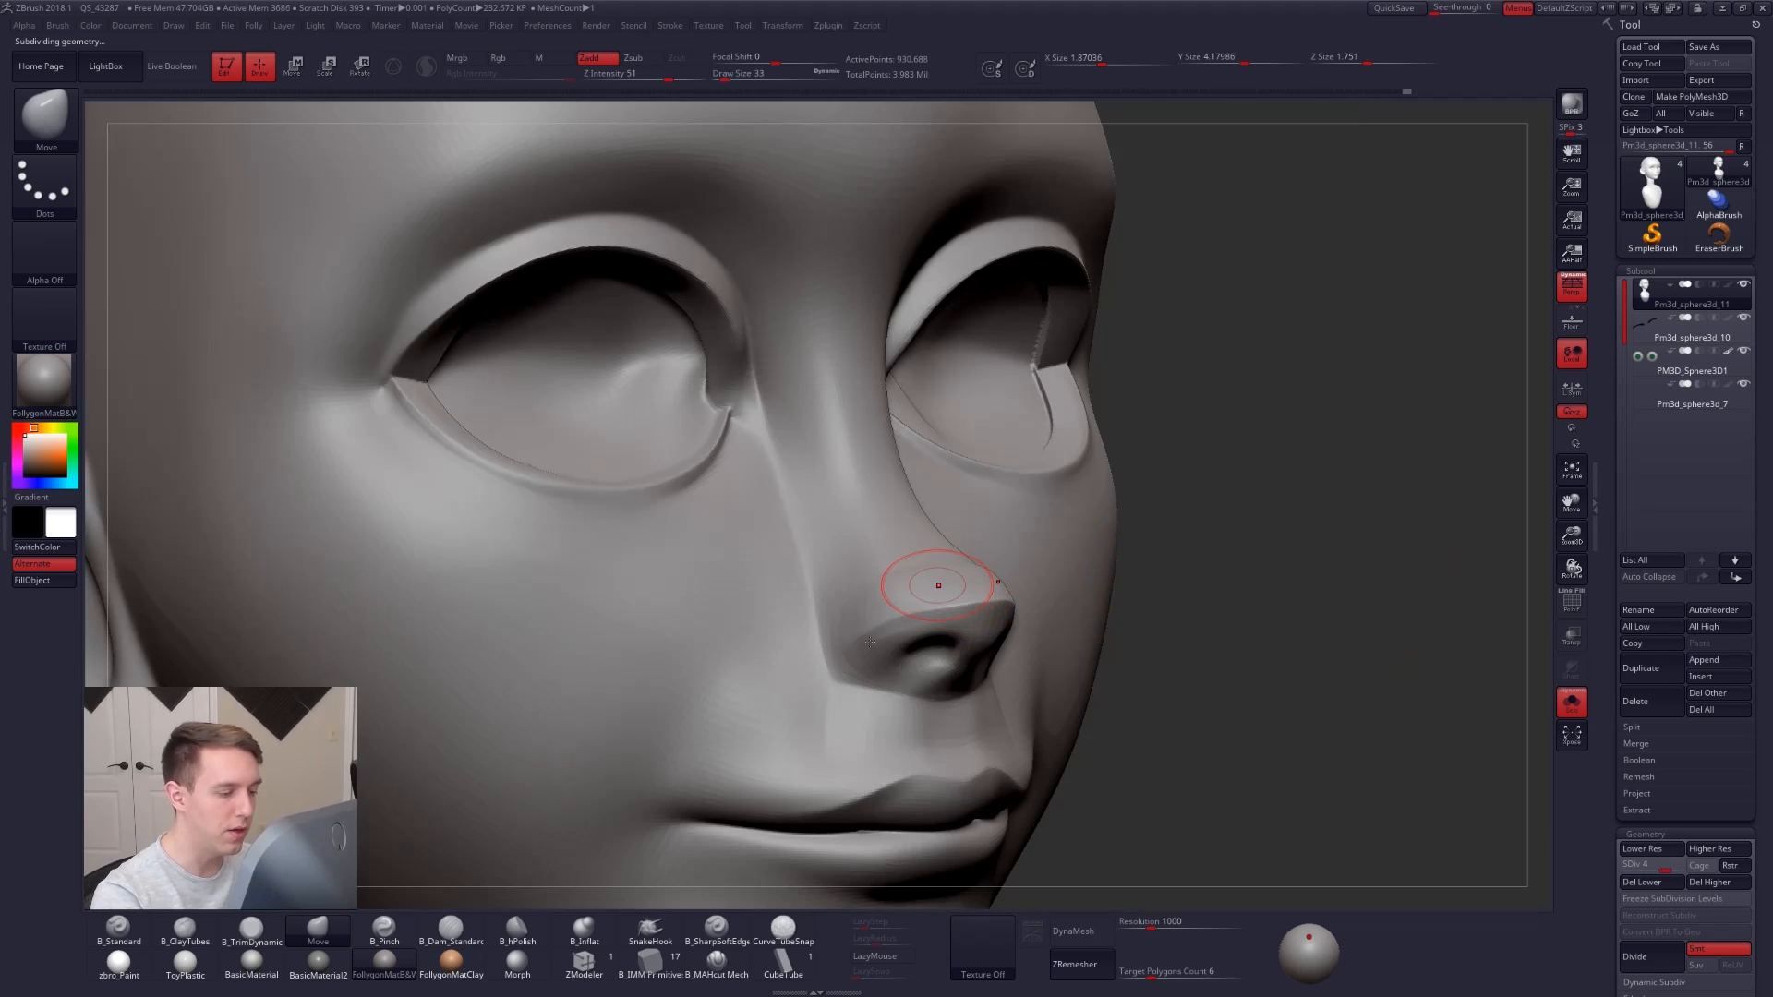
Raise the head to subdivision level 5, sharpen the crease around the nostril wing with B_Pinch and smooth it.
{"action": "key", "text": "d"}
{"action": "key", "text": "d"}
{"action": "right_click_drag", "start_coordinate": [859, 665], "coordinate": [926, 654]}
{"action": "key", "text": "5"}
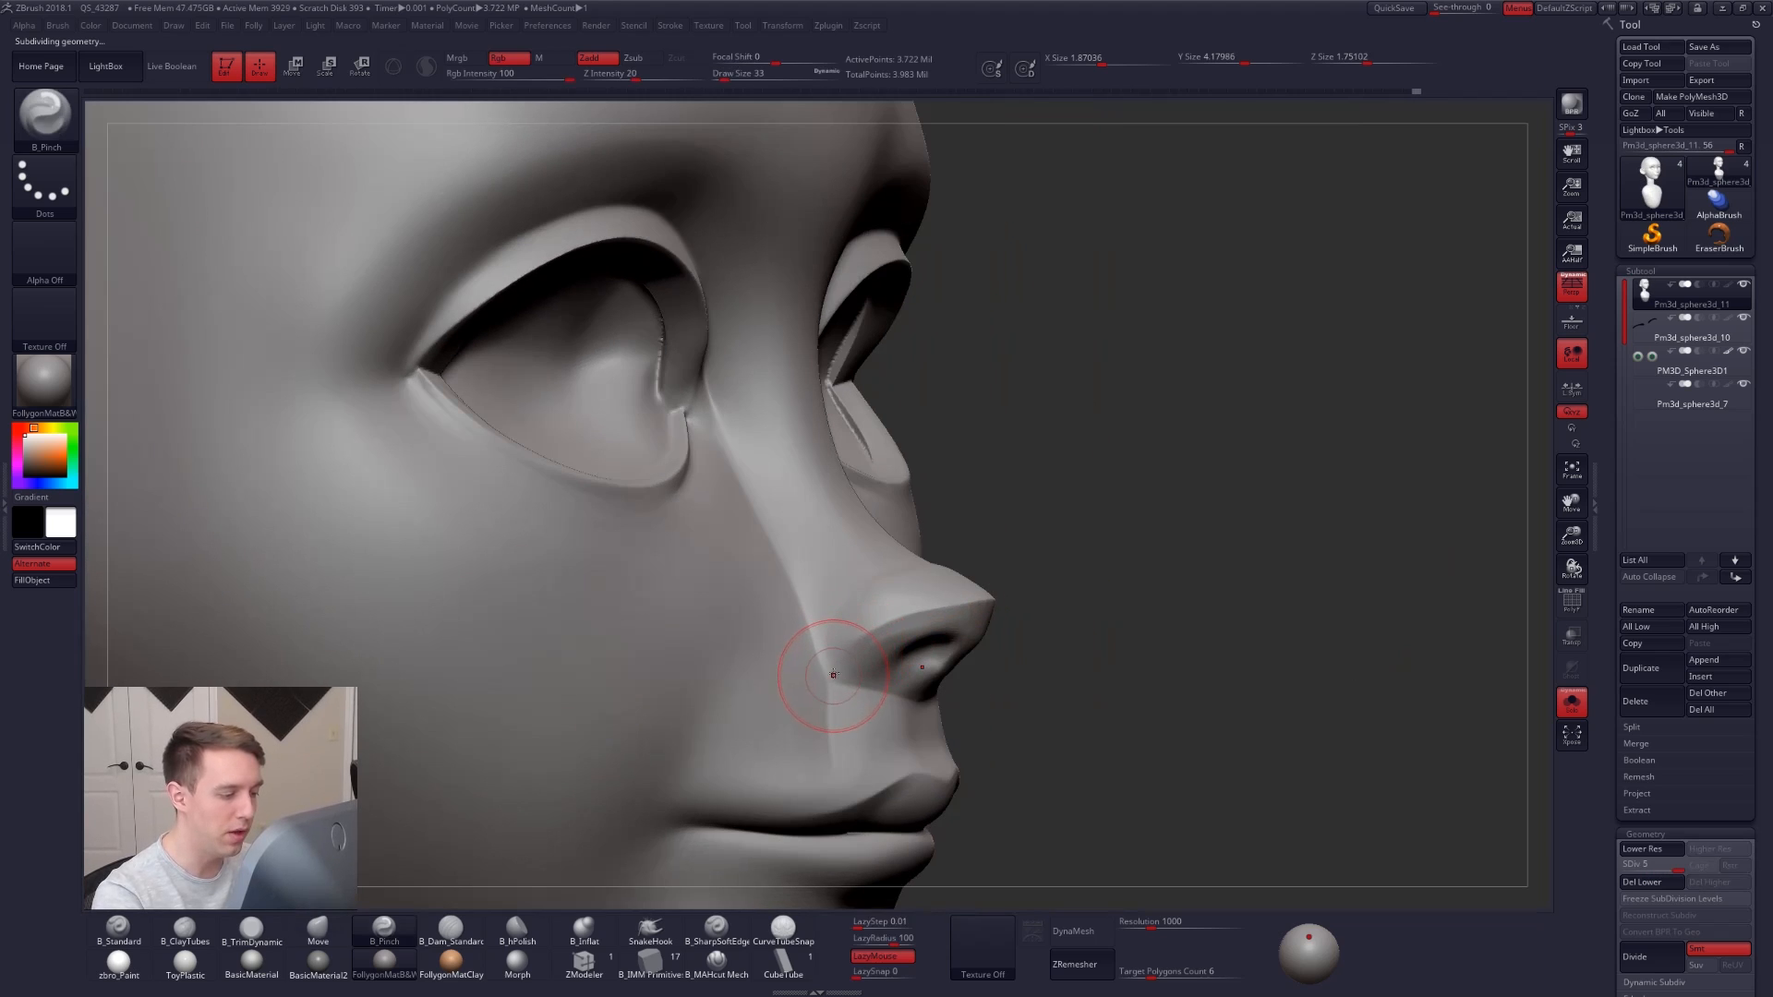
{"action": "key", "text": "shift"}
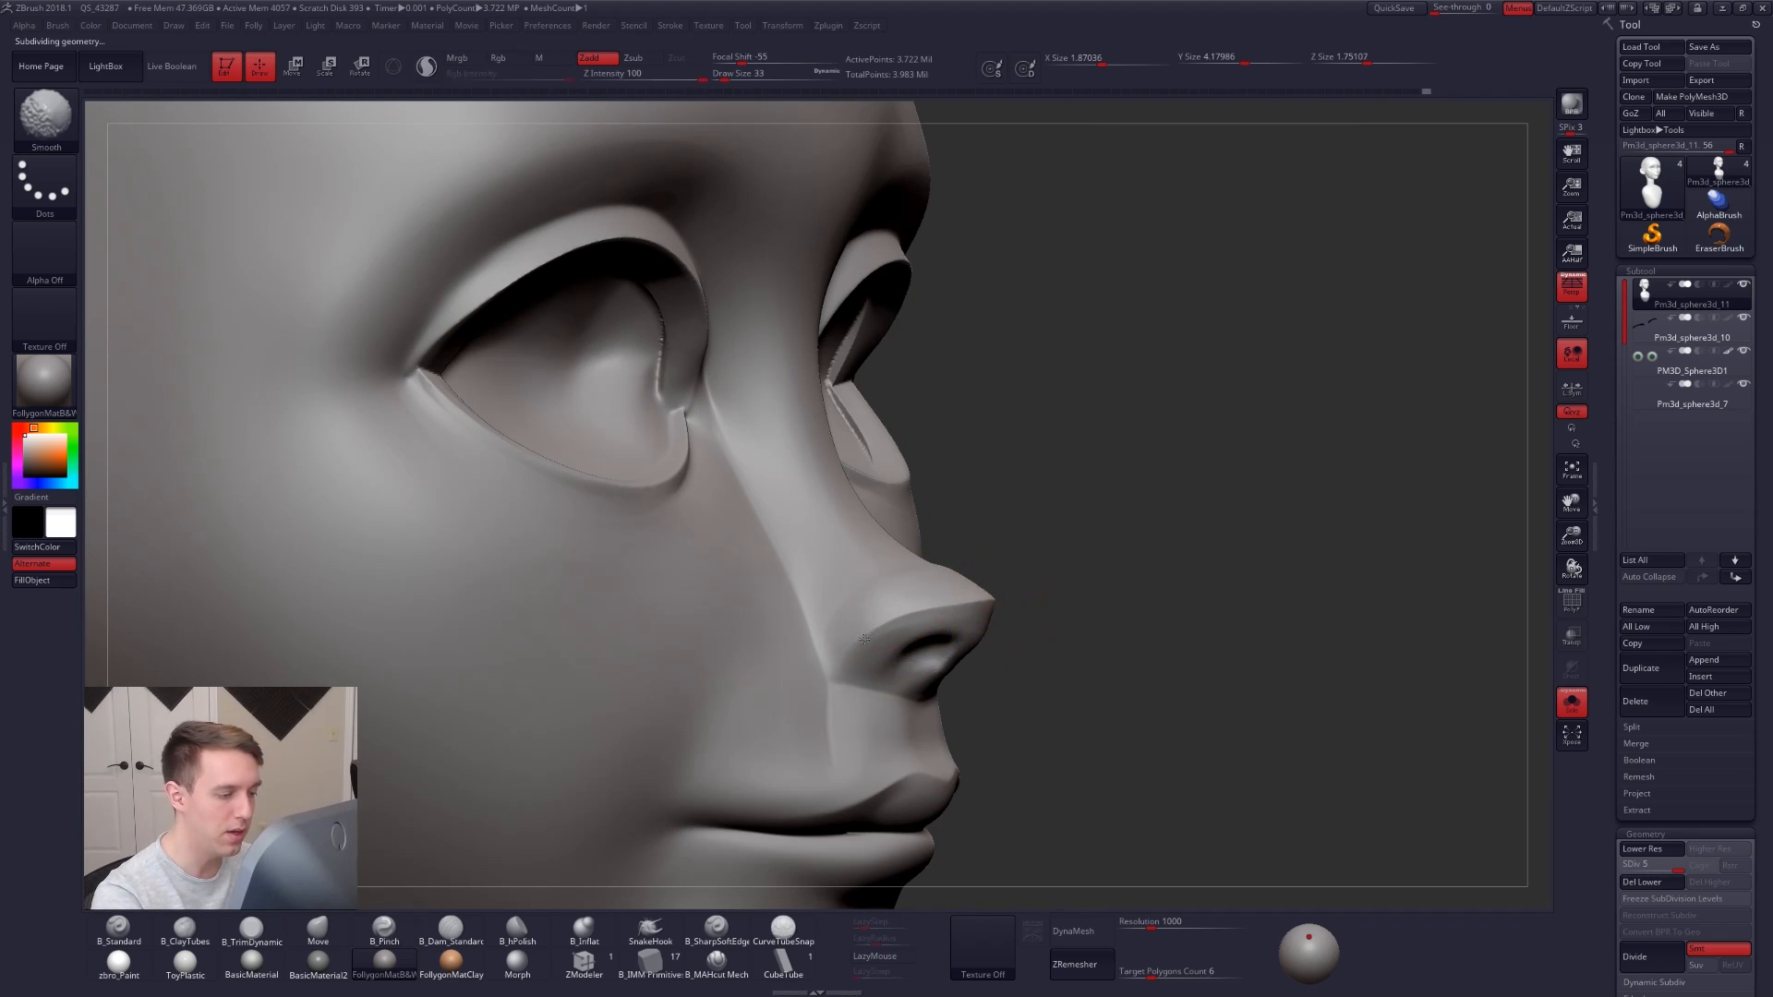
{"action": "left_click_drag", "start_coordinate": [975, 607], "coordinate": [977, 611], "text": "shift"}
{"action": "mouse_move", "coordinate": [898, 663]}
{"action": "right_mouse_down"}
{"action": "mouse_move", "coordinate": [933, 679]}
{"action": "mouse_move", "coordinate": [919, 683]}
{"action": "right_mouse_up"}
Lower the head to subdivision level 2 and adjust the area between nose and upper lip with Move at draw size 61.
{"action": "key", "text": "4"}
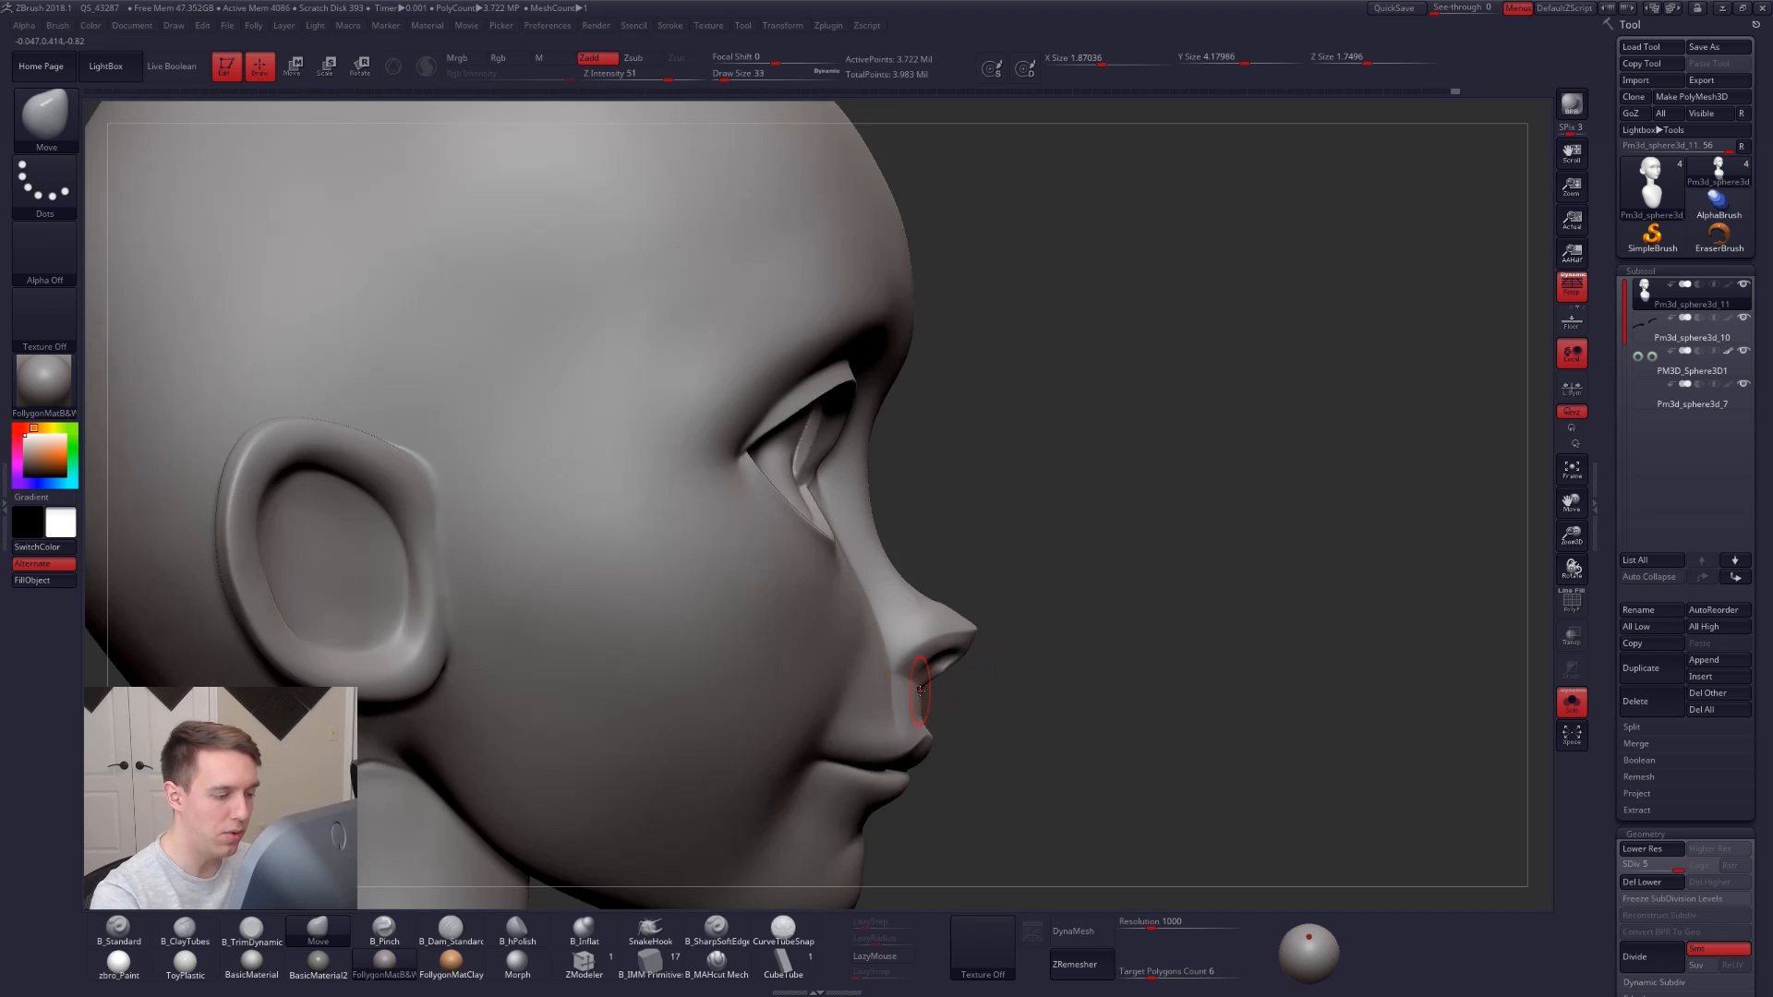
{"action": "key", "text": "shift+d"}
{"action": "key", "text": "shift+d"}
{"action": "key", "text": "shift+d"}
{"action": "key", "text": "s"}
{"action": "left_click_drag", "start_coordinate": [917, 691], "coordinate": [922, 691]}
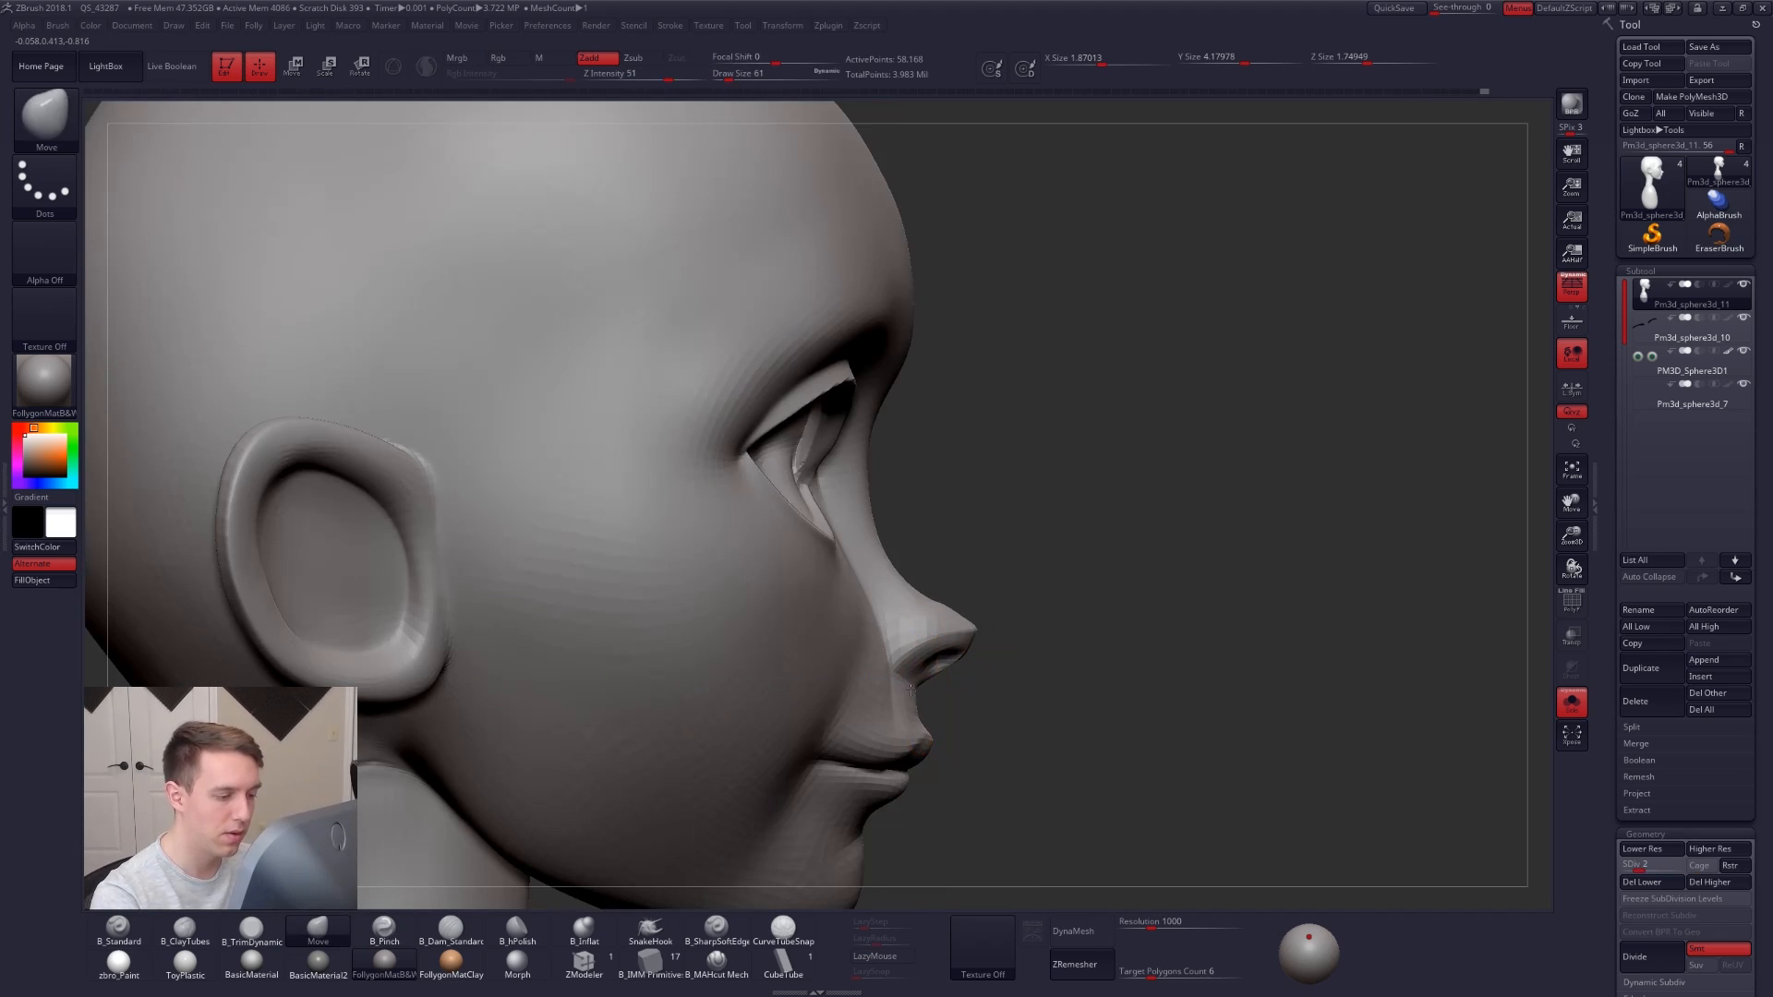
{"action": "mouse_move", "coordinate": [911, 691]}
{"action": "right_mouse_down"}
{"action": "mouse_move", "coordinate": [568, 685]}
{"action": "mouse_move", "coordinate": [554, 667]}
{"action": "right_mouse_up"}
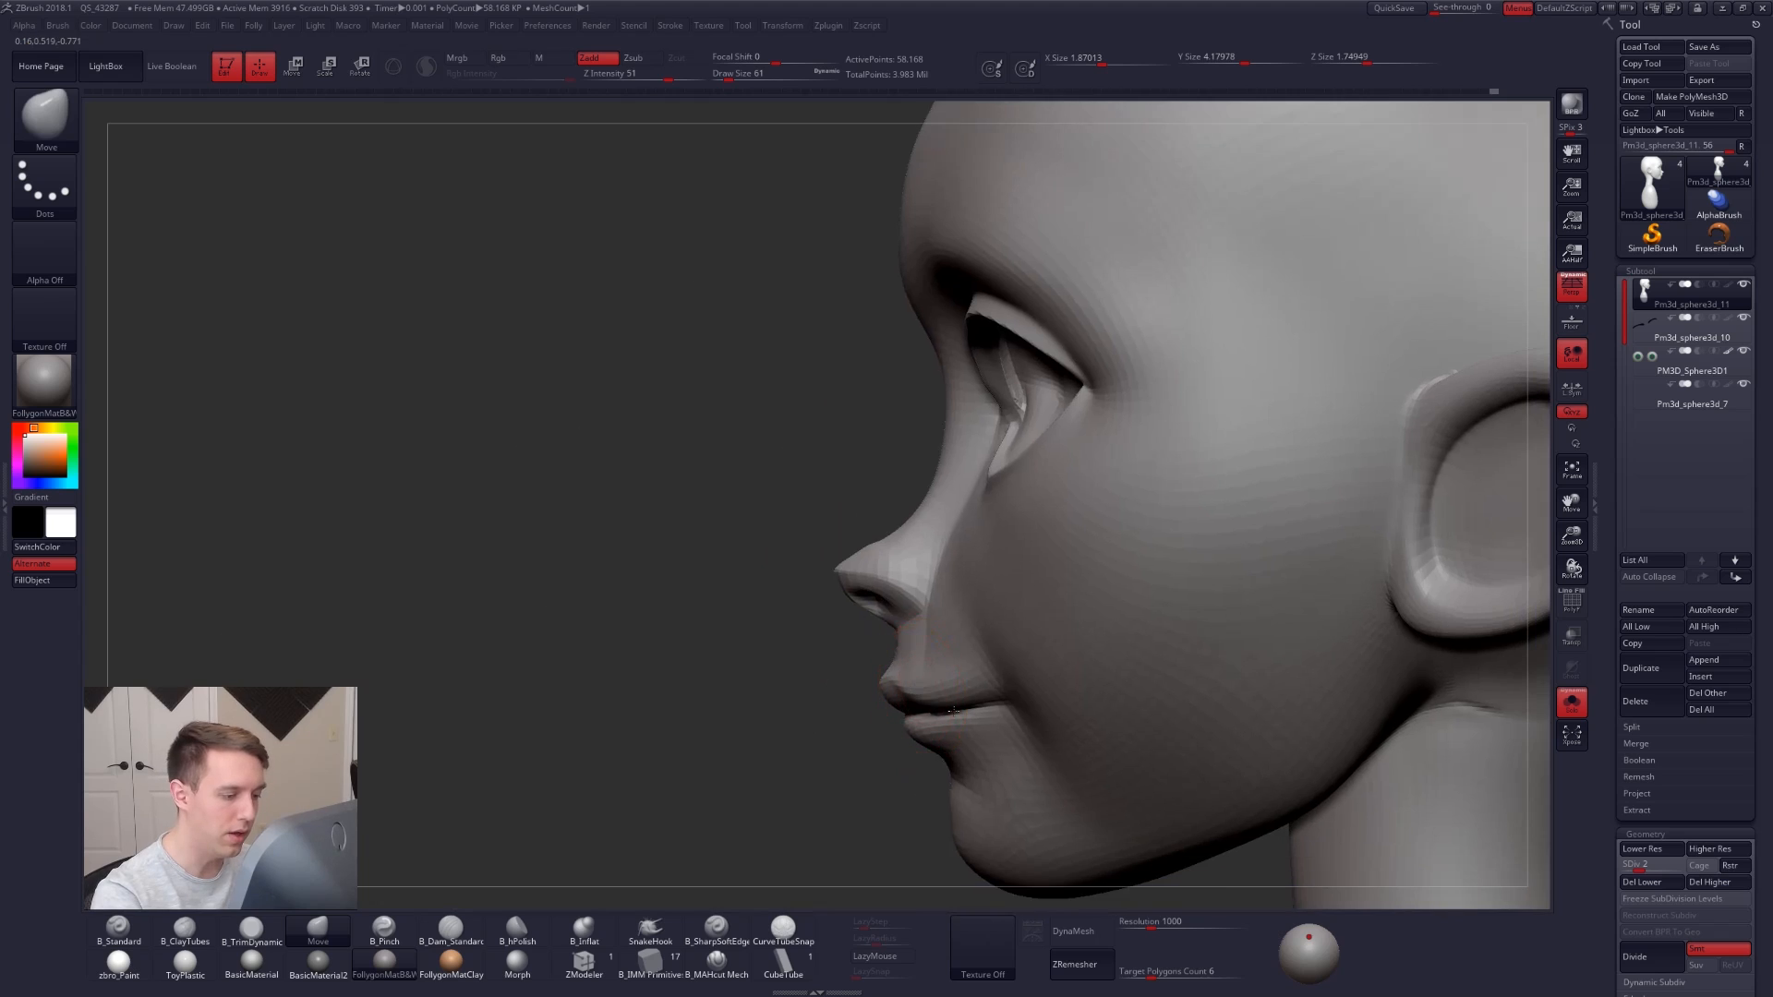
Add volume above the mouth corner with B_ClayTubes at draw size 43.
{"action": "right_click_drag", "start_coordinate": [954, 711], "coordinate": [918, 645]}
{"action": "key", "text": "3"}
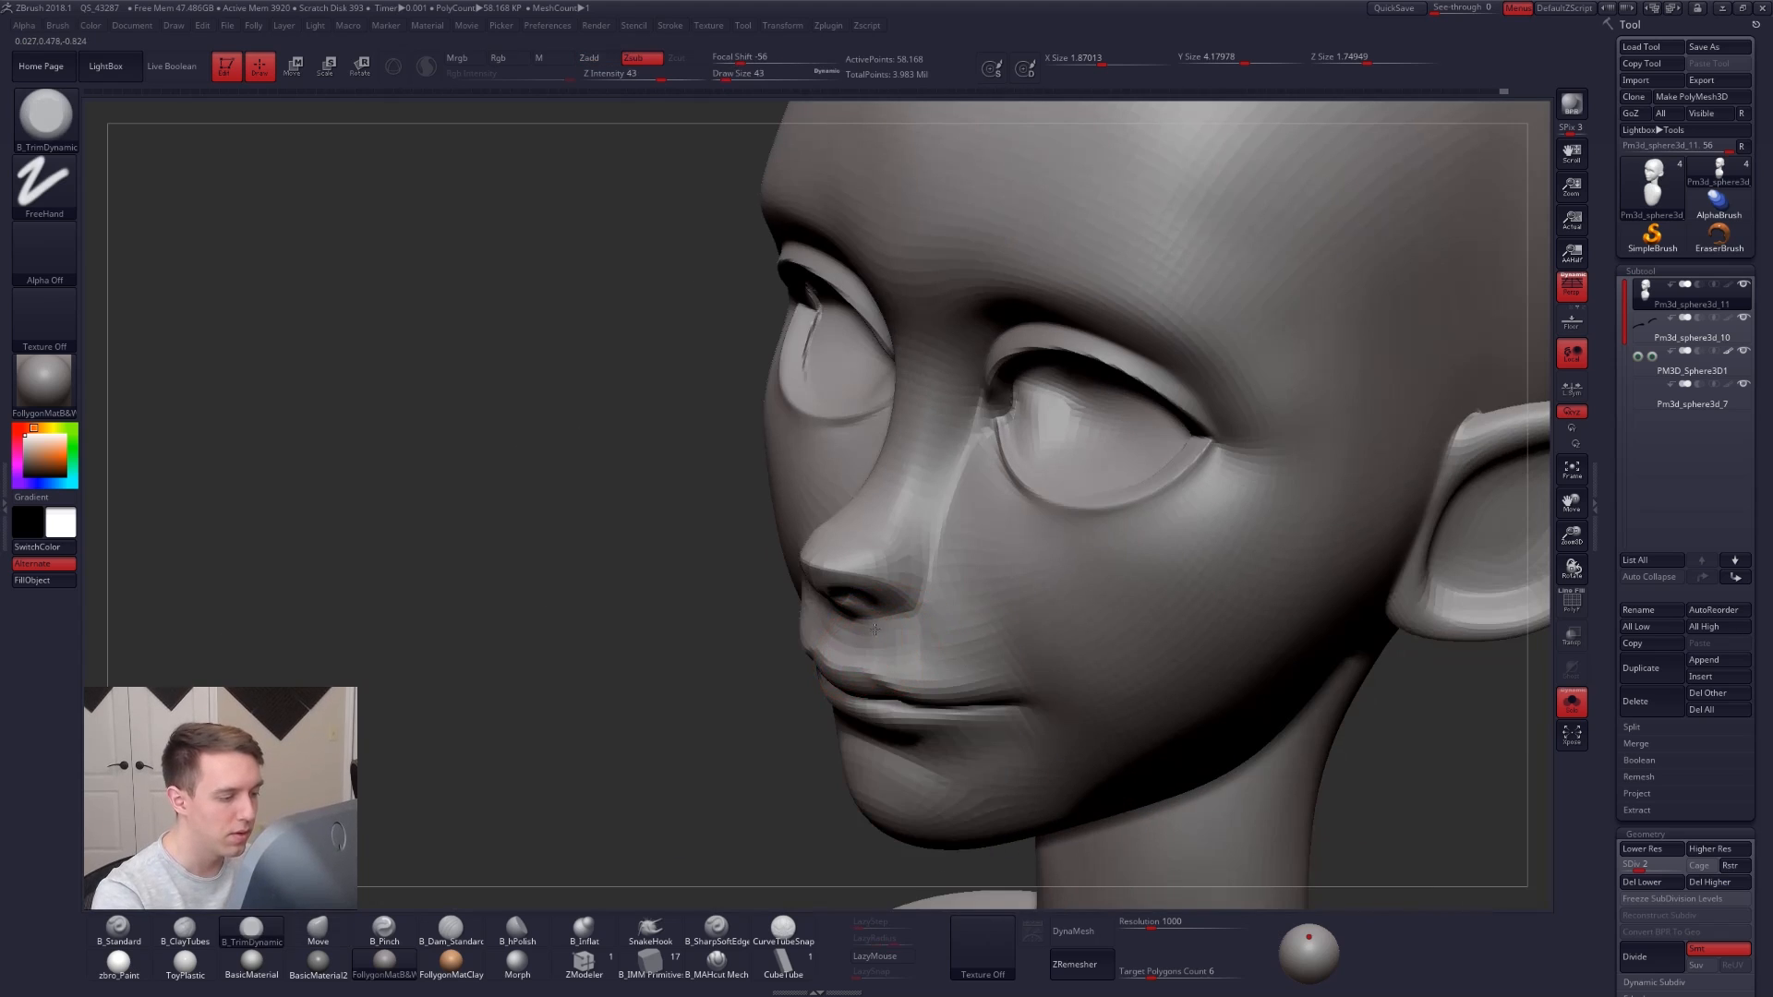
{"action": "key", "text": "2"}
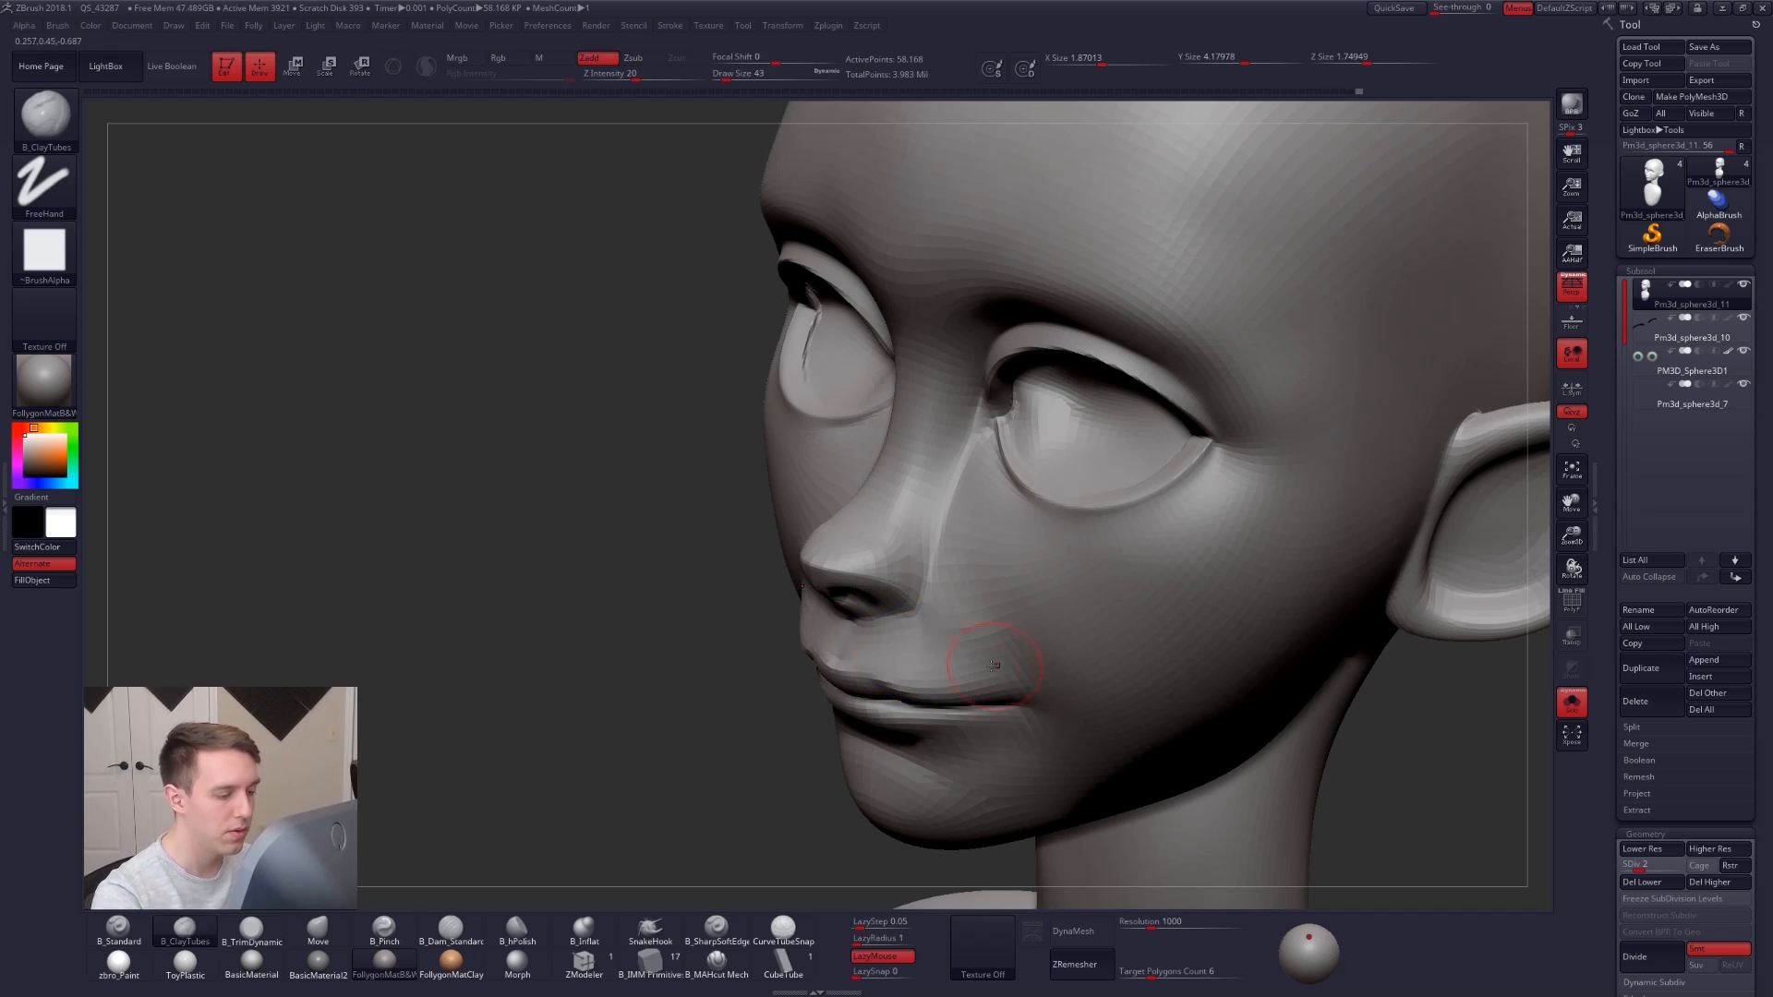
{"action": "right_click_drag", "start_coordinate": [992, 666], "coordinate": [1053, 613]}
{"action": "right_click_drag", "start_coordinate": [909, 776], "coordinate": [947, 644], "text": "alt"}
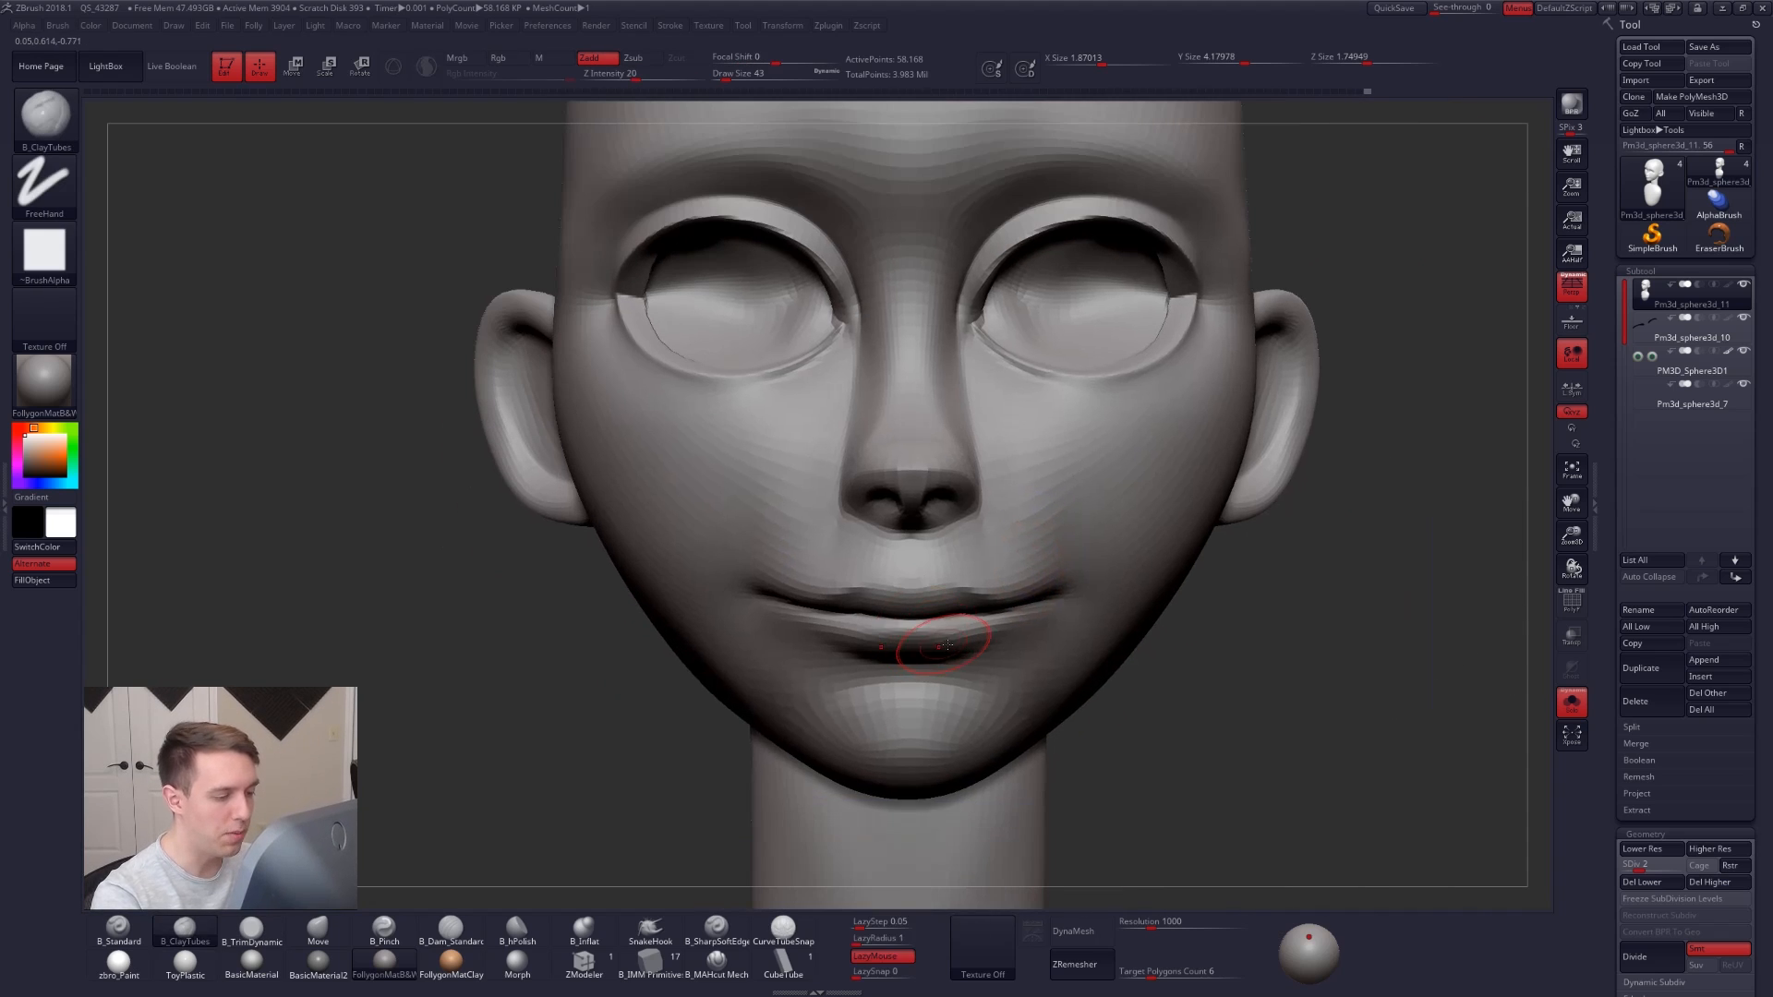
Reshape the lips and mouth corners from the front with the Move brush, finishing at draw size 67.
{"action": "key", "text": "4"}
{"action": "key", "text": "space"}
{"action": "left_click_drag", "start_coordinate": [951, 634], "coordinate": [963, 634]}
{"action": "key", "text": "space"}
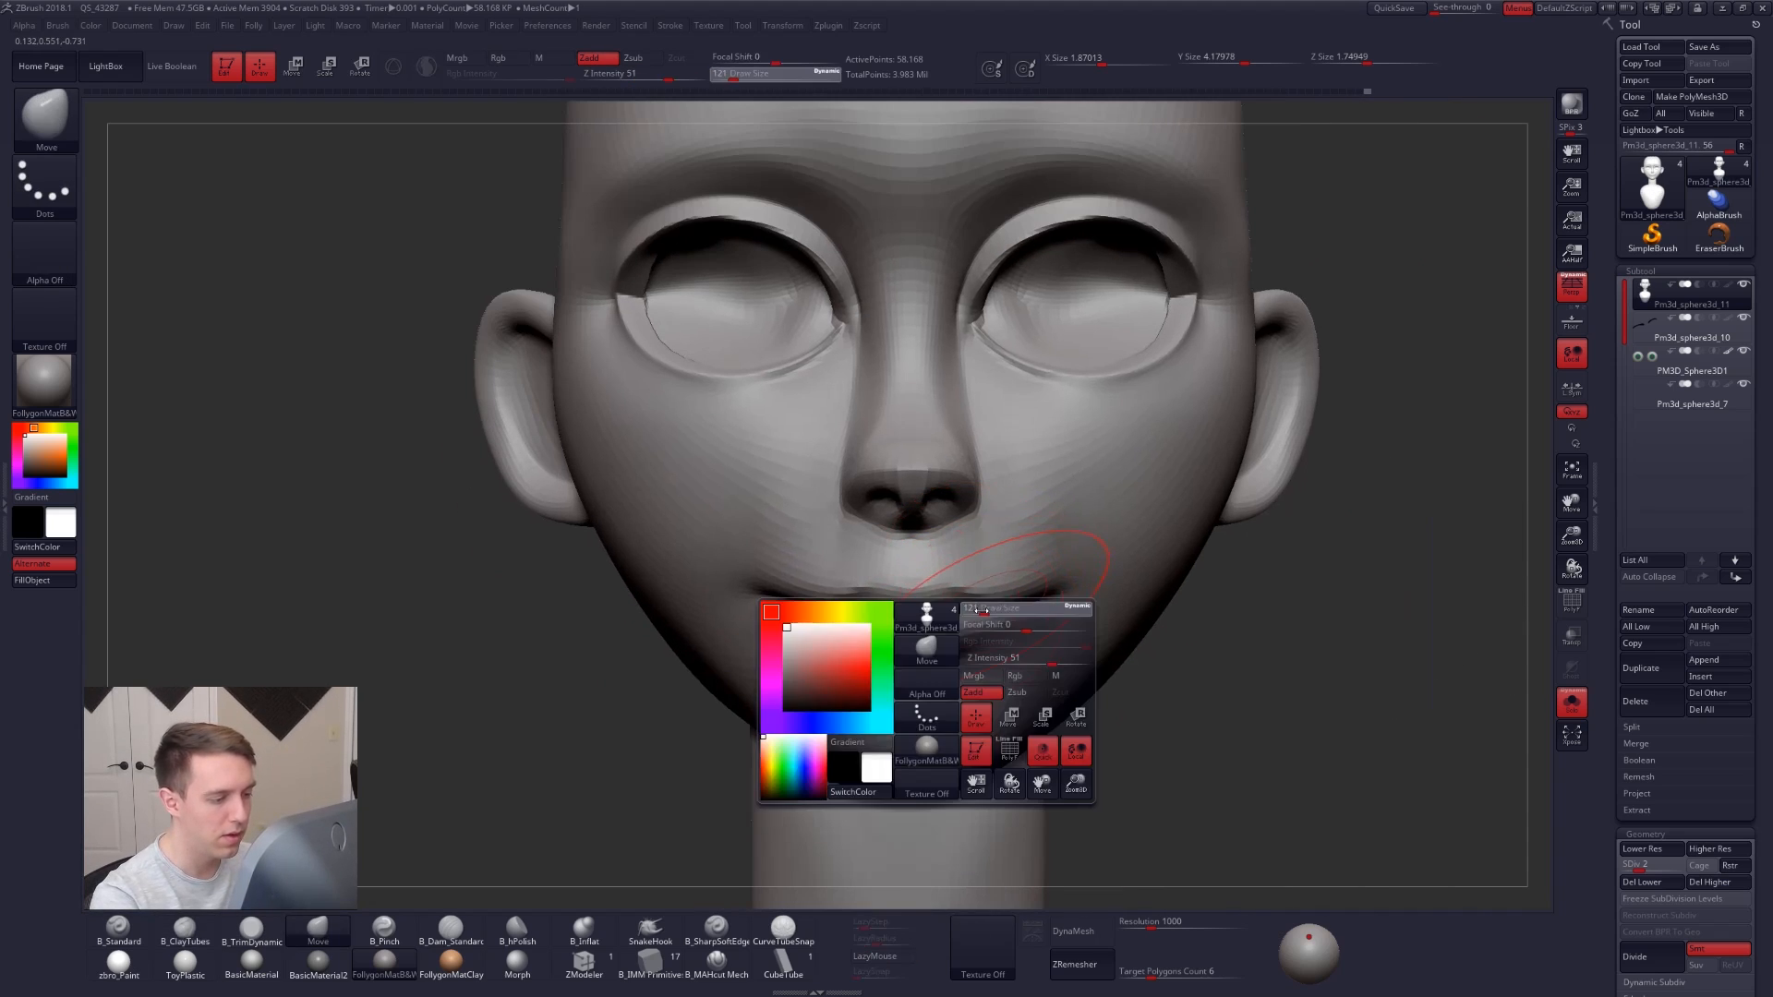
{"action": "right_click_drag", "start_coordinate": [1109, 617], "coordinate": [1024, 617]}
{"action": "key", "text": "space"}
{"action": "left_click_drag", "start_coordinate": [1023, 614], "coordinate": [1052, 609]}
{"action": "key", "text": "space"}
Raise the head to subdivision level 5 and tighten the lip edges and mouth corners with B_Pinch at draw size 38.
{"action": "key", "text": "d"}
{"action": "key", "text": "d"}
{"action": "key", "text": "d"}
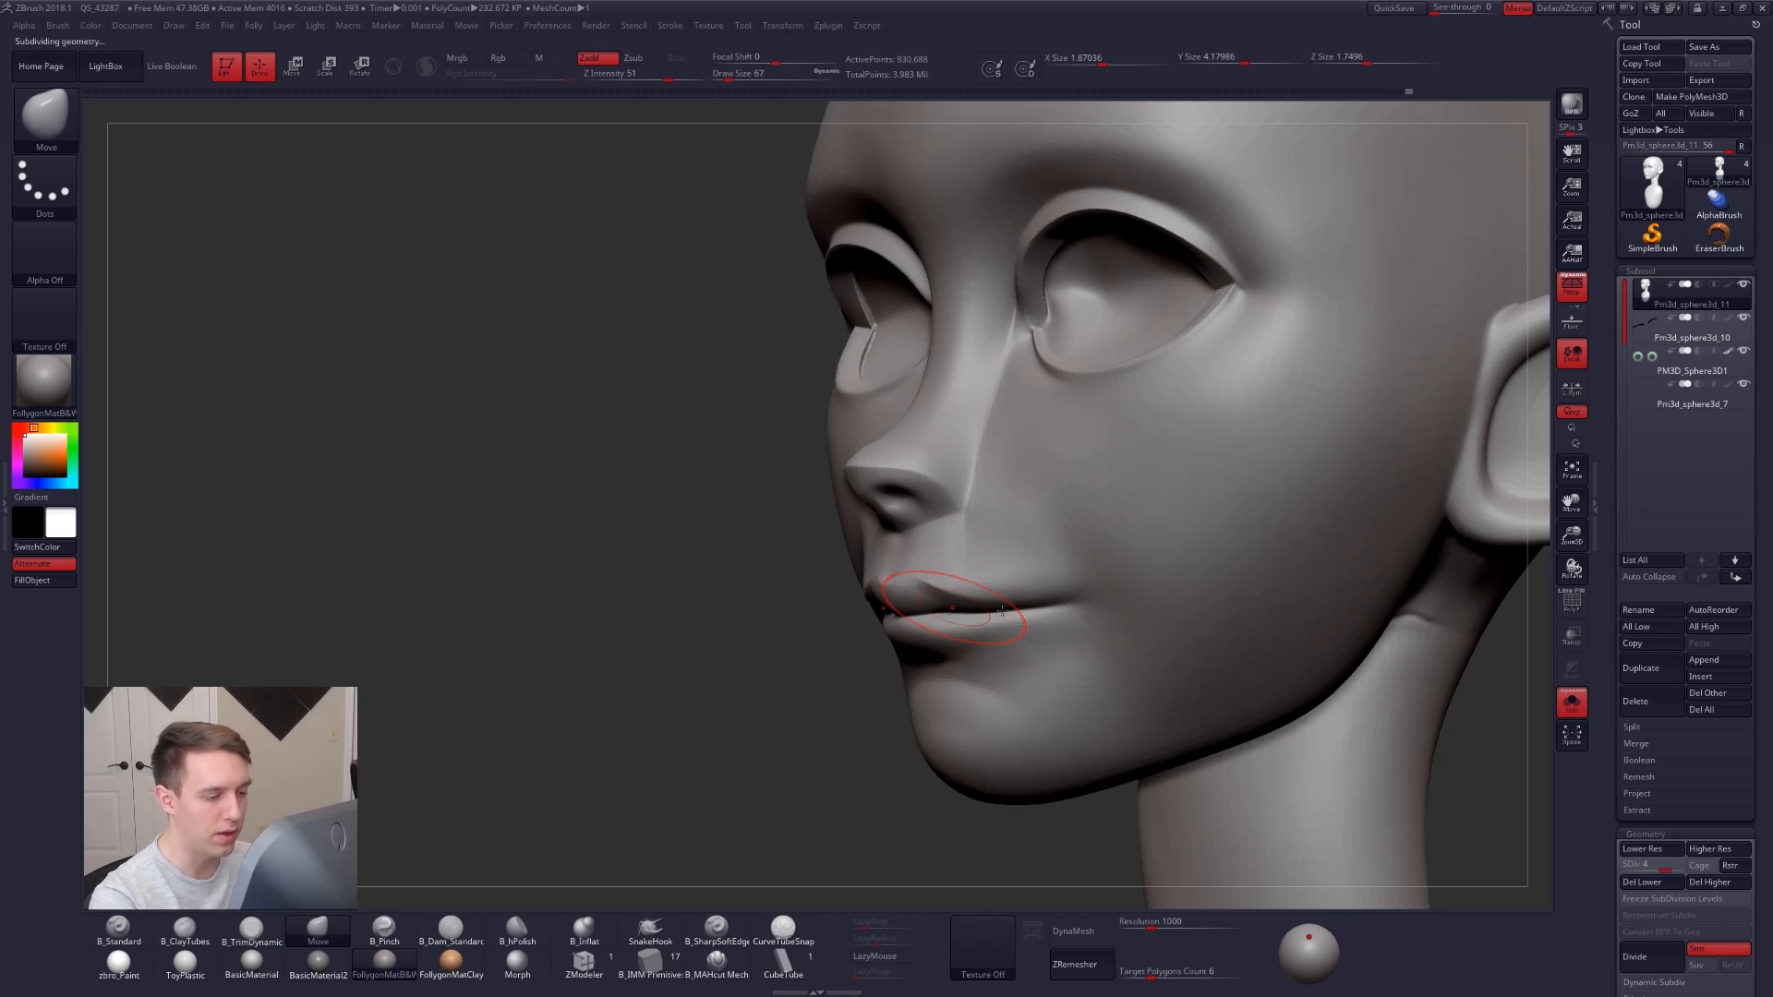
{"action": "key", "text": "5"}
{"action": "right_click_drag", "start_coordinate": [646, 637], "coordinate": [887, 586]}
{"action": "key", "text": "space"}
{"action": "left_click_drag", "start_coordinate": [892, 599], "coordinate": [878, 599]}
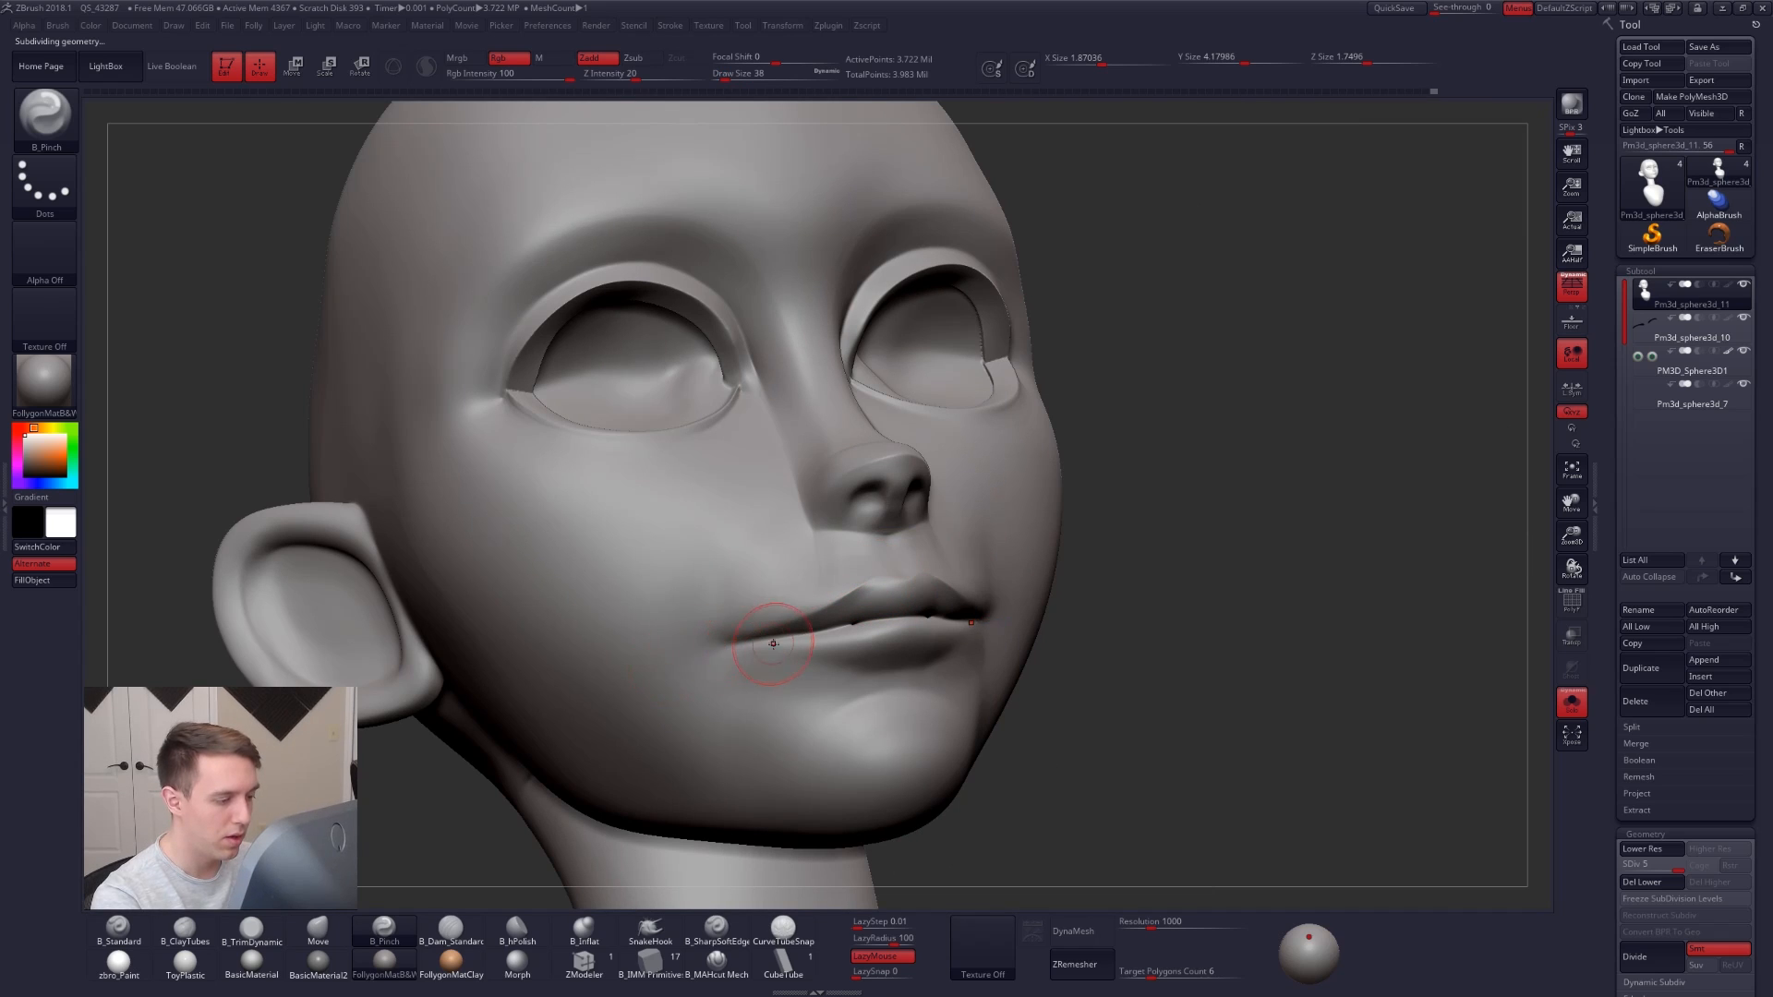
{"action": "mouse_move", "coordinate": [773, 644]}
{"action": "right_mouse_down"}
{"action": "mouse_move", "coordinate": [772, 659]}
{"action": "mouse_move", "coordinate": [845, 664]}
{"action": "mouse_move", "coordinate": [828, 665]}
{"action": "right_mouse_up"}
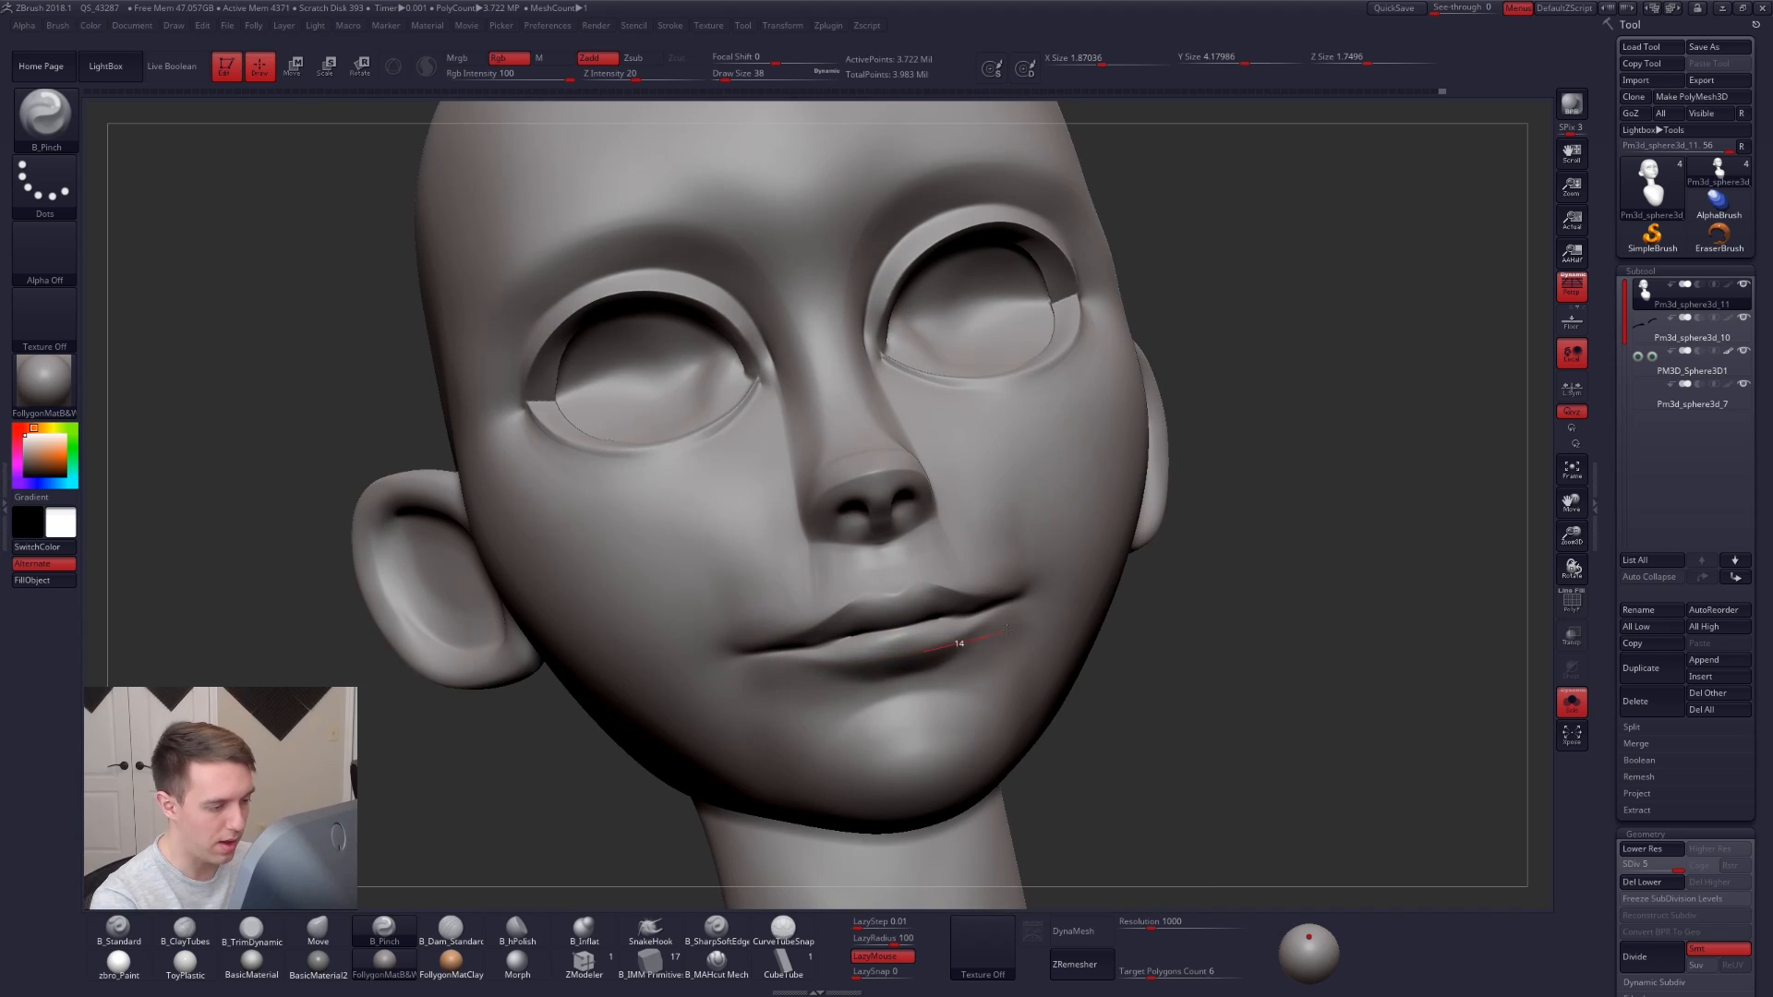
{"action": "left_click_drag", "start_coordinate": [1007, 631], "coordinate": [1016, 626]}
{"action": "right_click_drag", "start_coordinate": [1016, 637], "coordinate": [878, 677]}
Pinch the front of the lips with a smaller B_Pinch brush and switch to Move at draw size 38.
{"action": "key", "text": "space"}
{"action": "left_click_drag", "start_coordinate": [935, 635], "coordinate": [928, 635]}
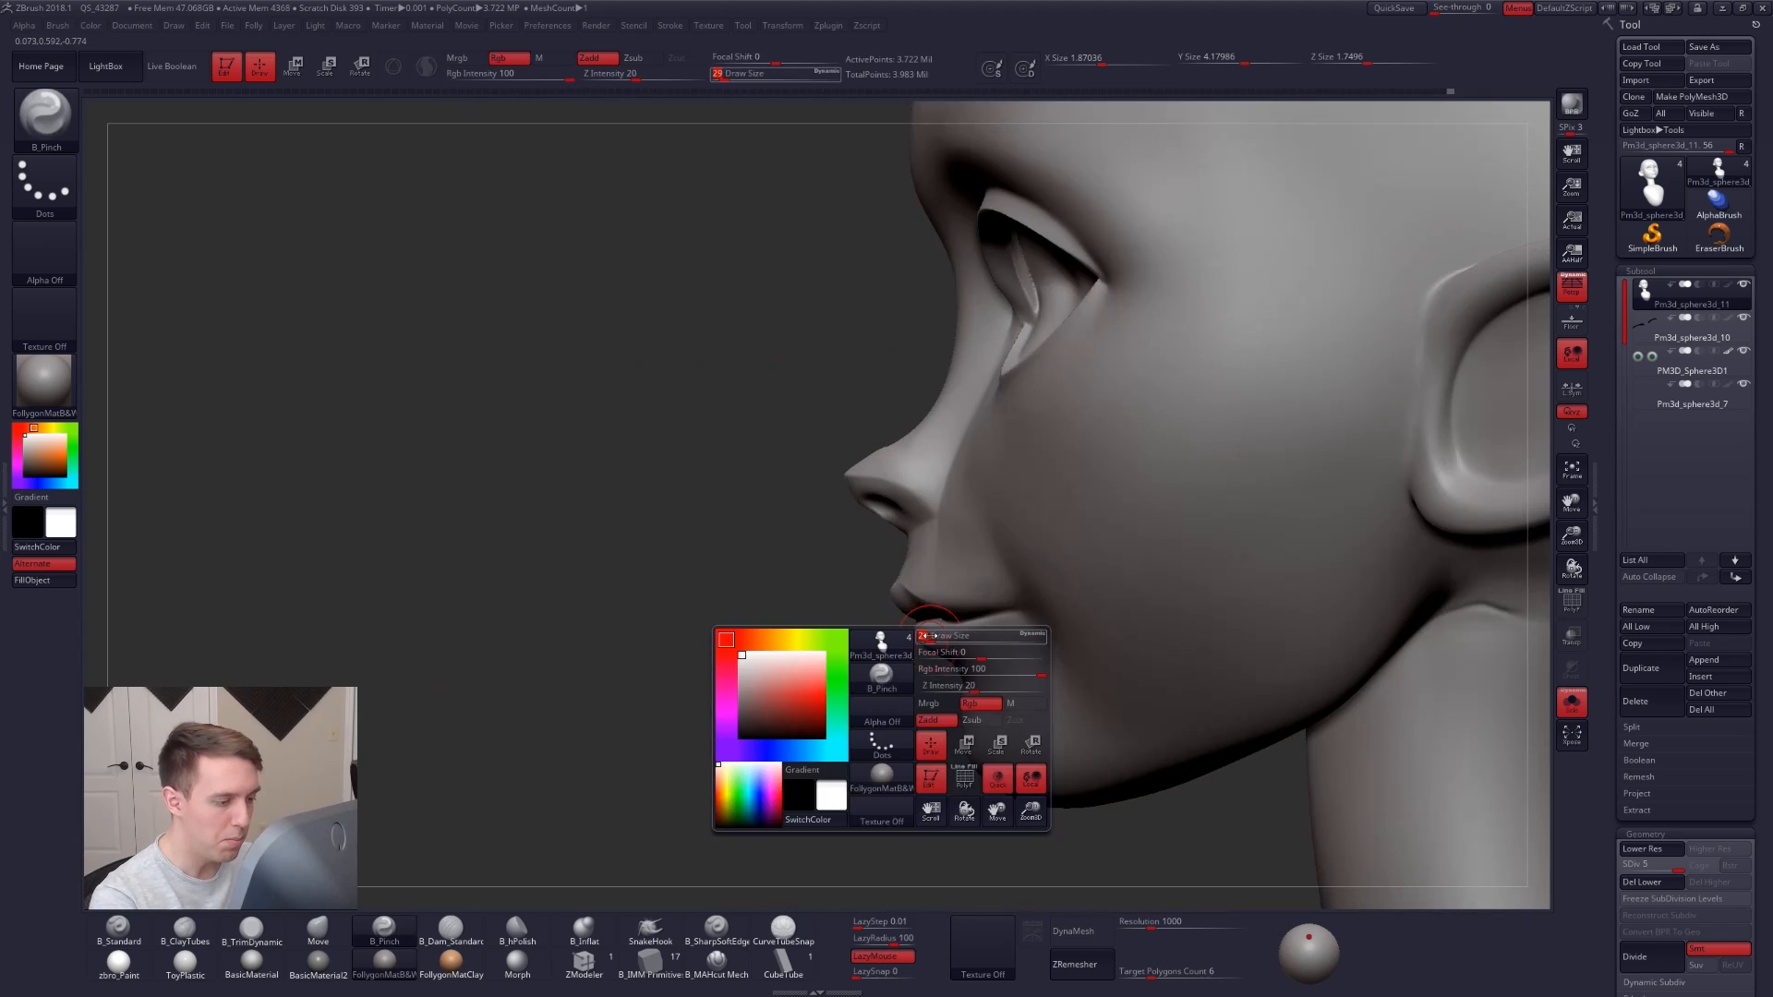
{"action": "right_click_drag", "start_coordinate": [813, 647], "coordinate": [891, 633]}
{"action": "key", "text": "4"}
{"action": "key", "text": "space"}
{"action": "left_click_drag", "start_coordinate": [884, 630], "coordinate": [891, 630]}
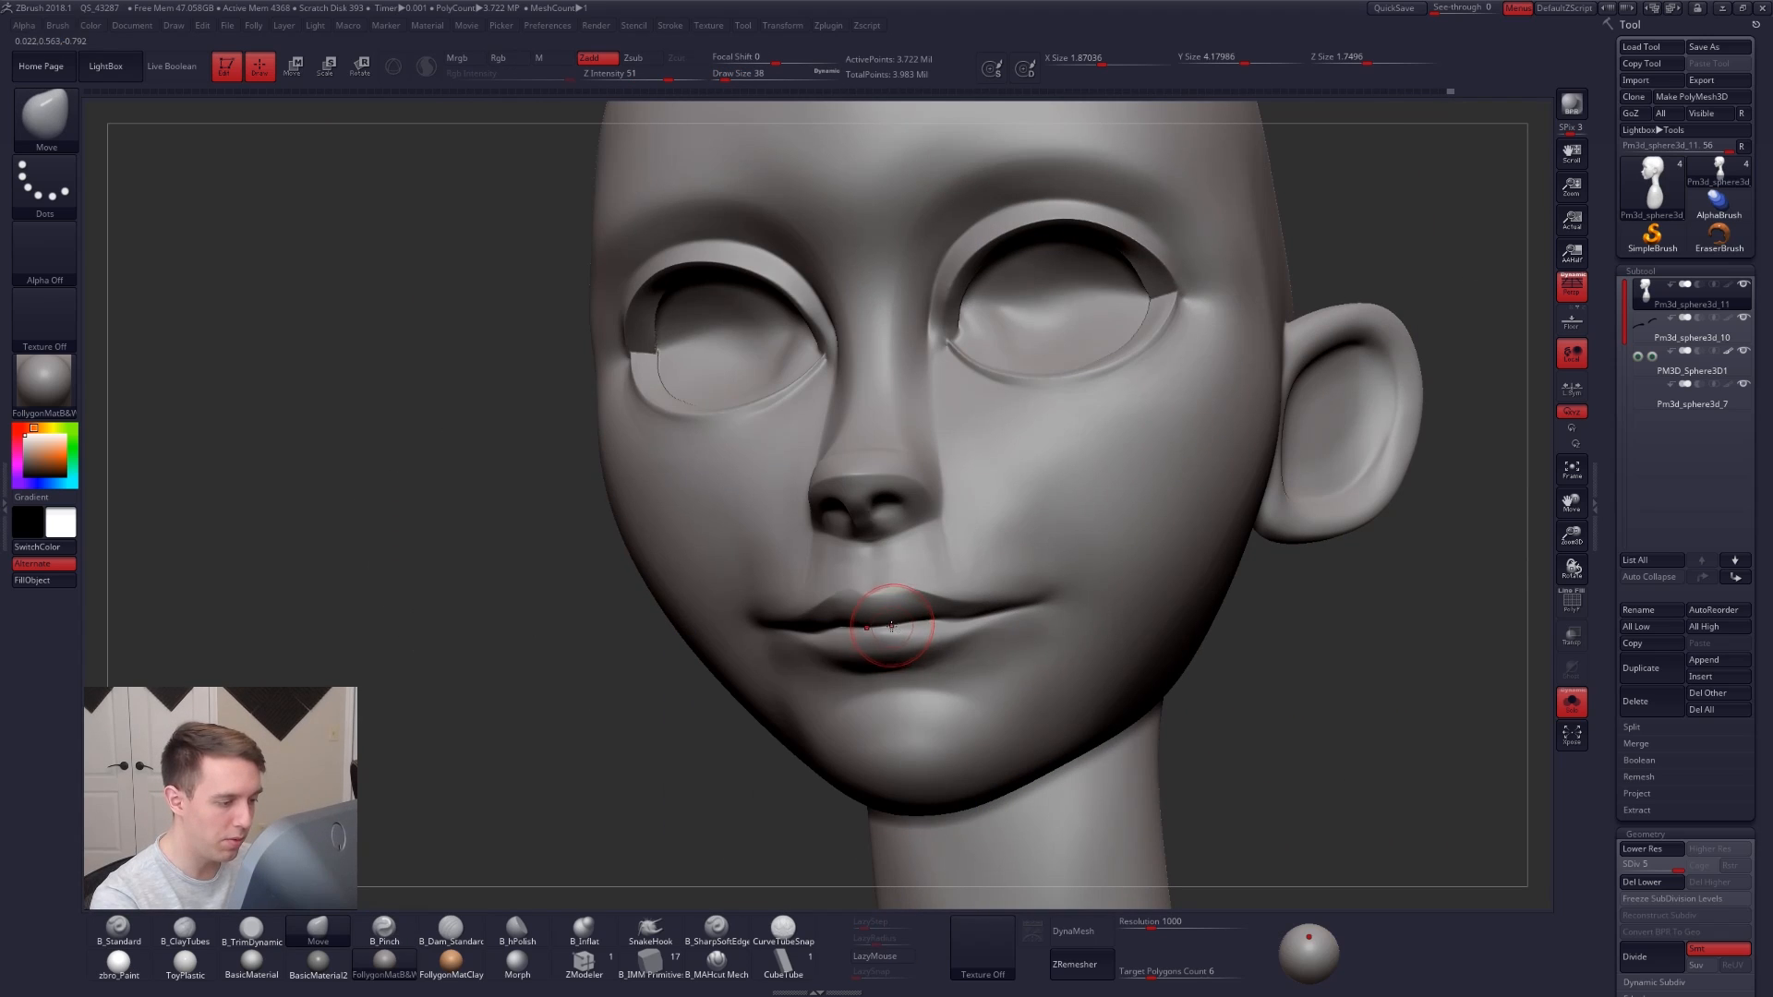
Lower the head to subdivision level 2 and reshape the lips in profile using a lasso mask and the Move brush.
{"action": "right_click_drag", "start_coordinate": [891, 628], "coordinate": [835, 634]}
{"action": "key", "text": "shift+d"}
{"action": "key", "text": "shift+d"}
{"action": "key", "text": "shift+d"}
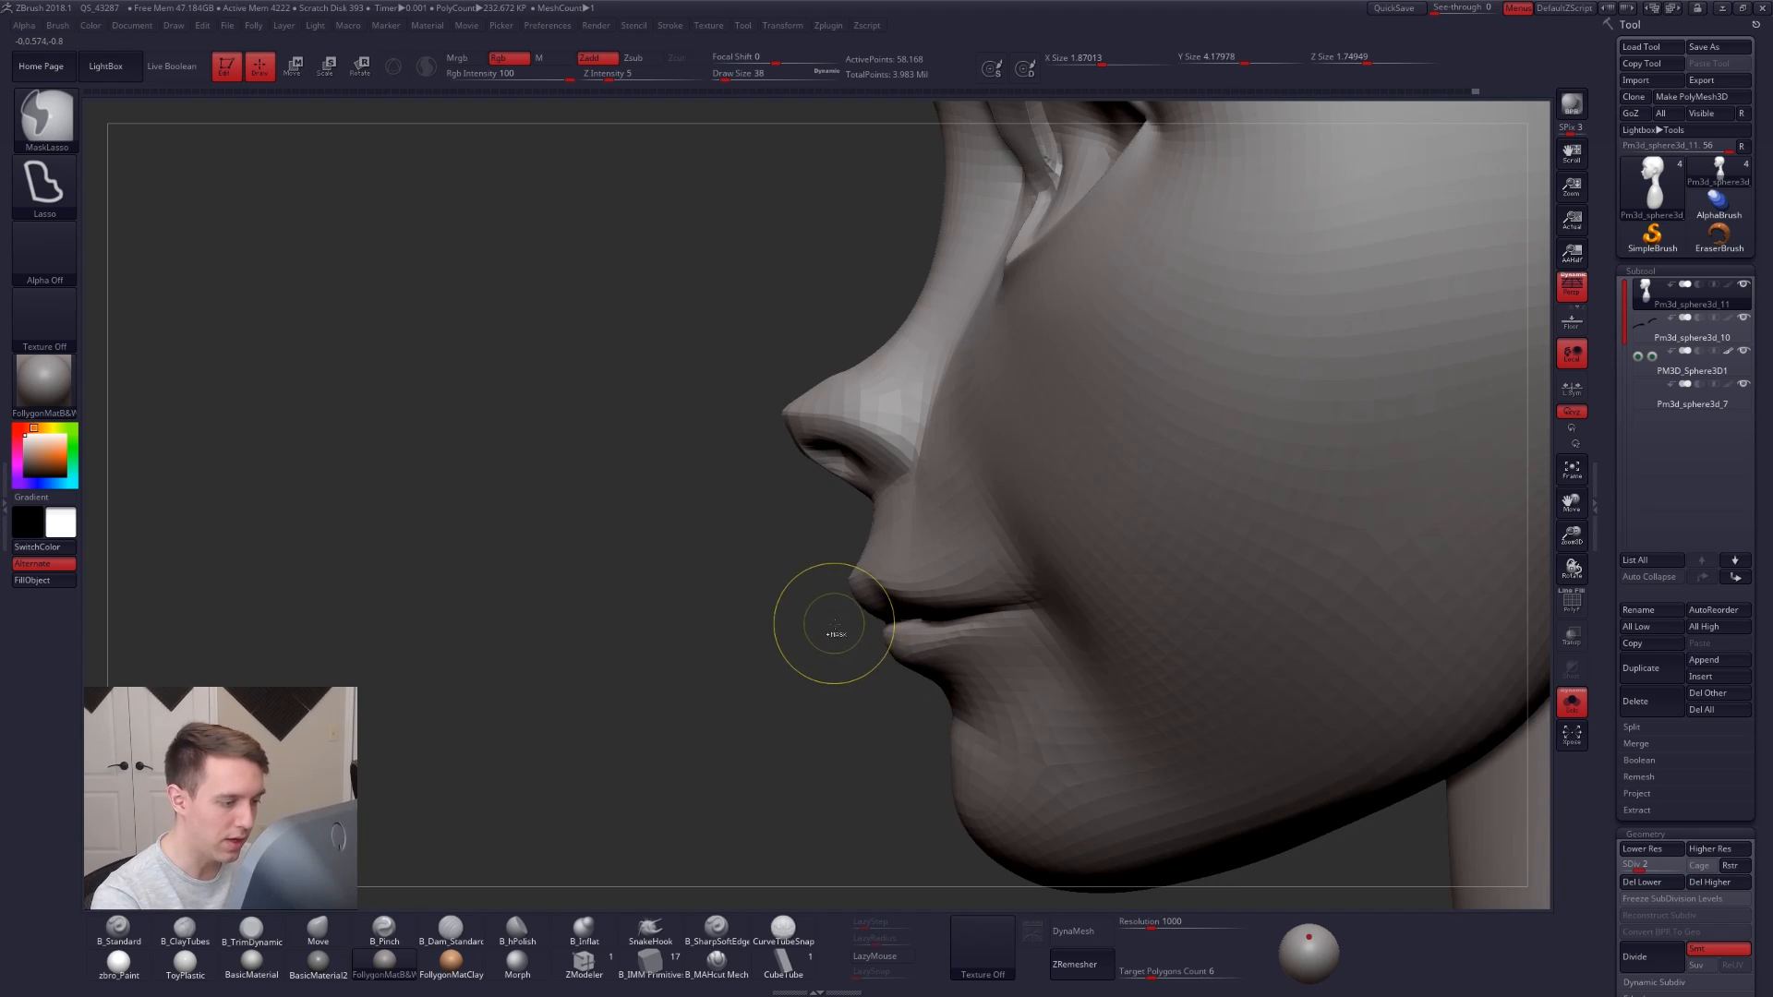
{"action": "left_click_drag", "start_coordinate": [835, 630], "coordinate": [930, 603], "text": "ctrl"}
{"action": "mouse_move", "coordinate": [849, 660]}
{"action": "left_mouse_down", "text": "ctrl"}
{"action": "mouse_move", "coordinate": [812, 637]}
{"action": "mouse_move", "coordinate": [773, 649]}
{"action": "mouse_move", "coordinate": [851, 638]}
{"action": "mouse_move", "coordinate": [838, 688]}
{"action": "left_mouse_up", "text": "ctrl"}
{"action": "left_click", "coordinate": [918, 664], "text": "ctrl"}
{"action": "left_click", "coordinate": [869, 654], "text": "ctrl"}
{"action": "key", "text": "w"}
{"action": "key", "text": "q"}
{"action": "right_click_drag", "start_coordinate": [894, 705], "coordinate": [972, 693]}
{"action": "mouse_move", "coordinate": [972, 693]}
{"action": "right_mouse_down", "text": "ctrl"}
{"action": "mouse_move", "coordinate": [970, 661]}
{"action": "mouse_move", "coordinate": [919, 665]}
{"action": "mouse_move", "coordinate": [1035, 611]}
{"action": "mouse_move", "coordinate": [786, 710]}
{"action": "right_mouse_up", "text": "ctrl"}
Raise the head to subdivision level 5 and carve the mouth line with B_SharpSoftEdge at draw size 18, using LazyMouse.
{"action": "key", "text": "d"}
{"action": "key", "text": "d"}
{"action": "key", "text": "d"}
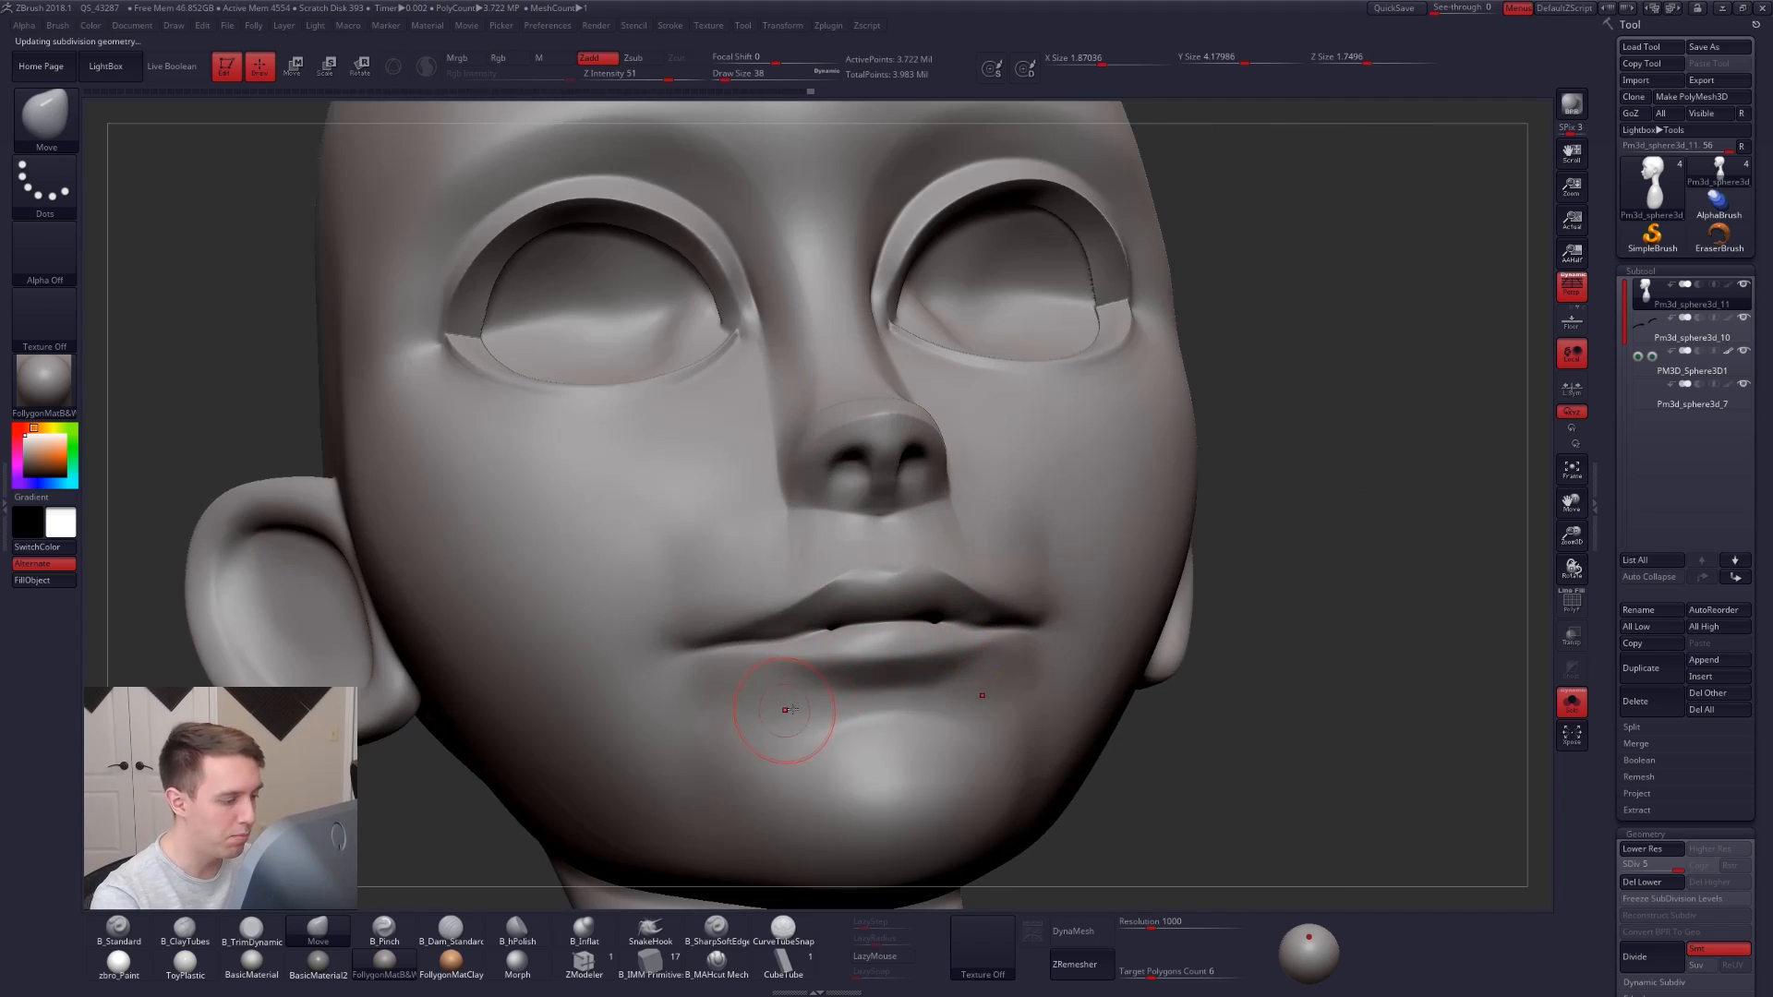
{"action": "left_click", "coordinate": [720, 944]}
{"action": "left_click", "coordinate": [866, 960]}
{"action": "key", "text": "space"}
{"action": "left_click_drag", "start_coordinate": [783, 623], "coordinate": [779, 624]}
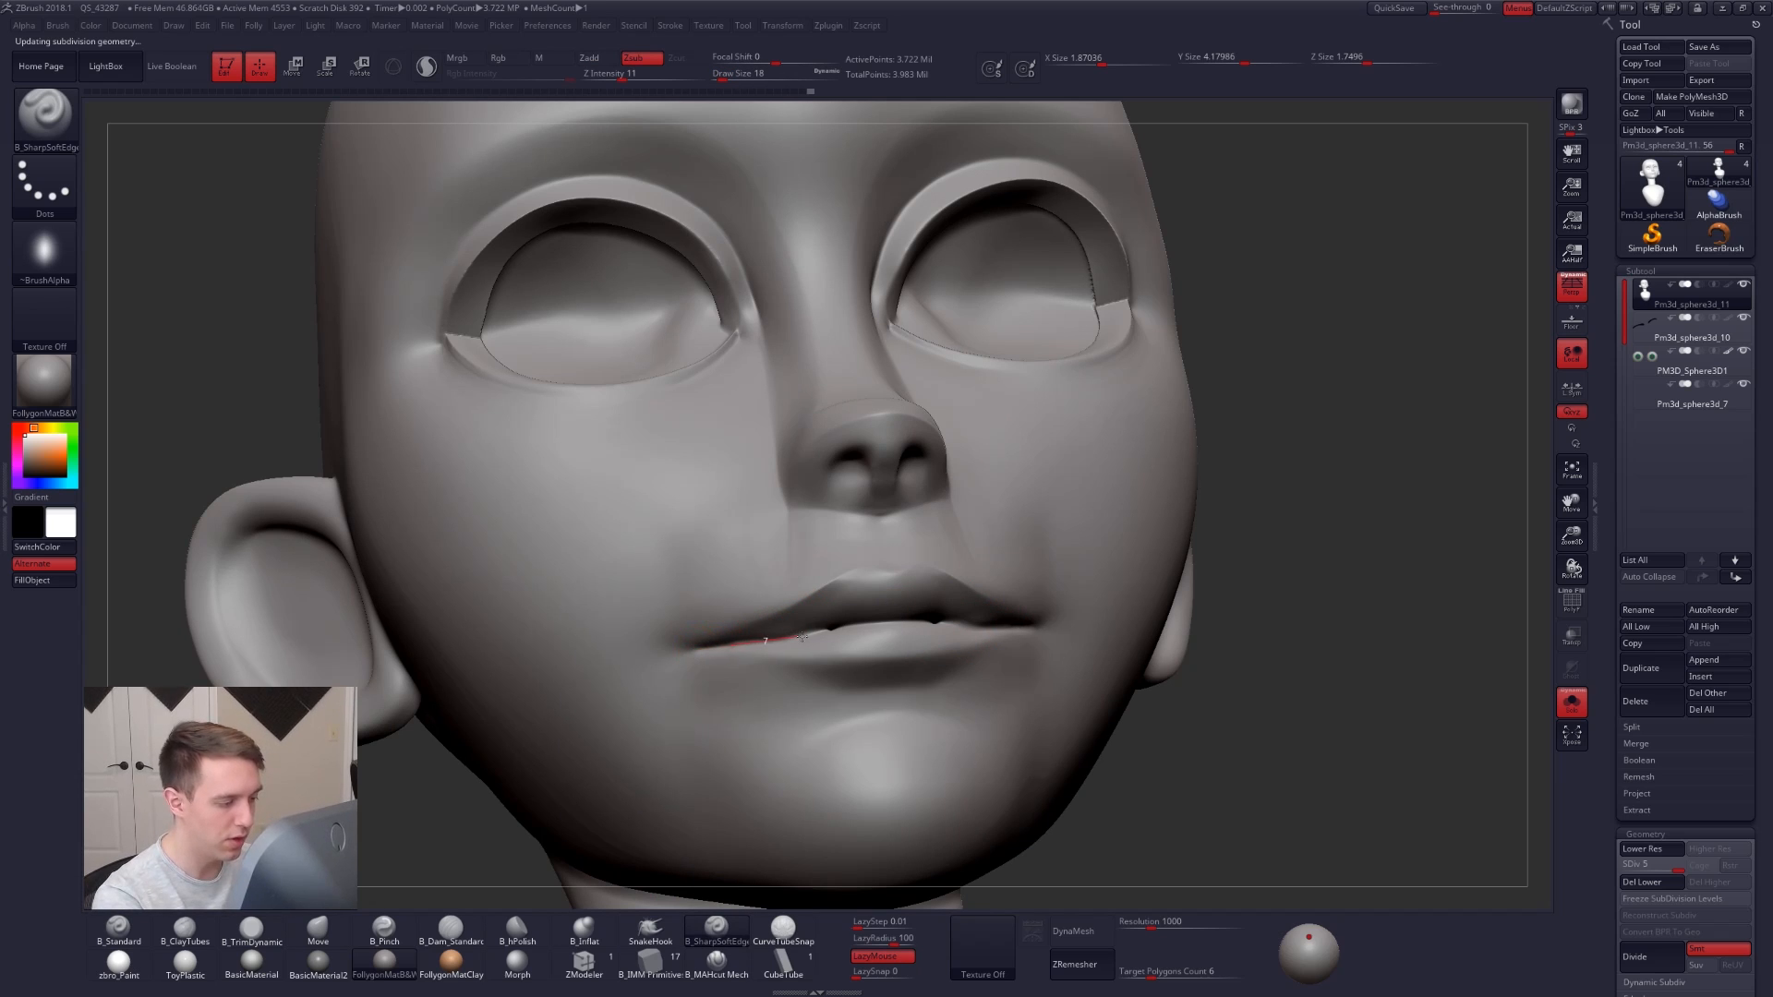
{"action": "mouse_move", "coordinate": [876, 652]}
{"action": "right_mouse_down"}
{"action": "mouse_move", "coordinate": [720, 637]}
{"action": "mouse_move", "coordinate": [813, 591]}
{"action": "right_mouse_up"}
Build up a vertical fold beside the mouth corner with B_ClayTubes at draw size 43.
{"action": "key", "text": "space"}
{"action": "left_click_drag", "start_coordinate": [1061, 641], "coordinate": [1069, 641]}
{"action": "right_click_drag", "start_coordinate": [1089, 634], "coordinate": [1075, 567]}
{"action": "key", "text": "2"}
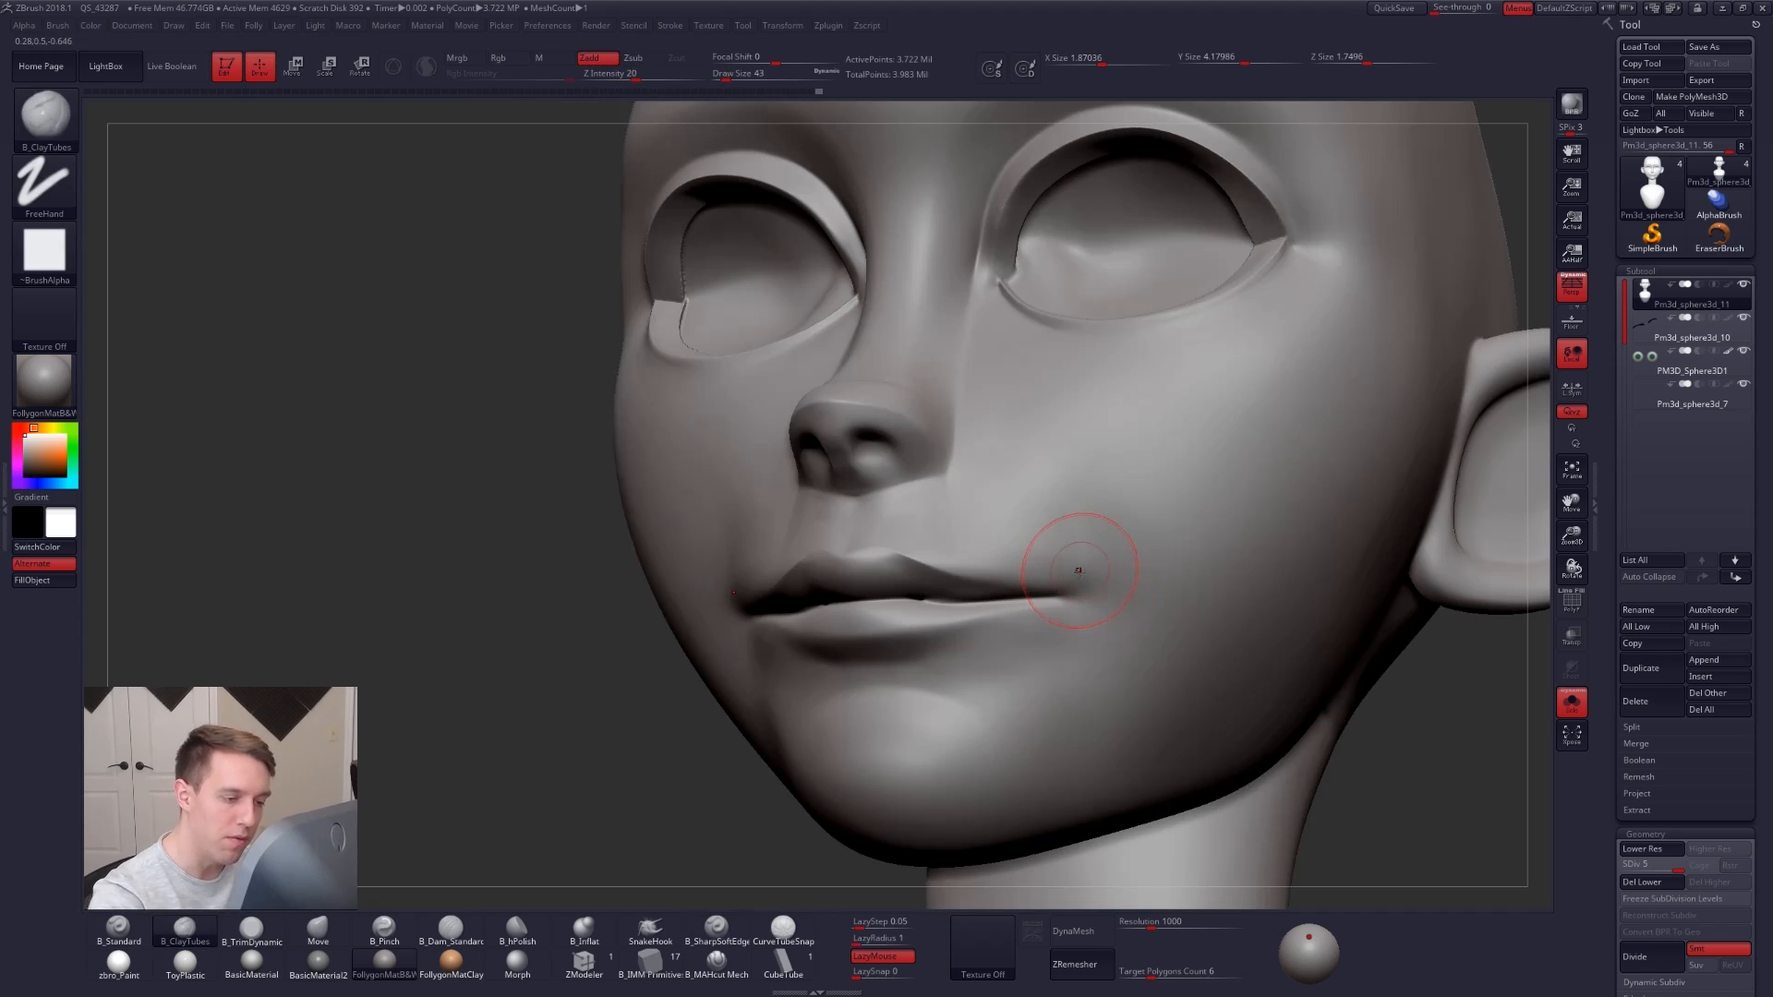
{"action": "mouse_move", "coordinate": [1080, 552]}
{"action": "left_mouse_down"}
{"action": "mouse_move", "coordinate": [1101, 650]}
{"action": "mouse_move", "coordinate": [1116, 611]}
{"action": "mouse_move", "coordinate": [1081, 606]}
{"action": "left_mouse_up"}
{"action": "key", "text": "space"}
Reshape the raised fold beside the mouth corner with the Move brush, reducing the draw size to 49.
{"action": "key", "text": "space"}
{"action": "key", "text": "b"}
{"action": "key", "text": "m"}
{"action": "key", "text": "v"}
{"action": "key", "text": "ctrl+space"}
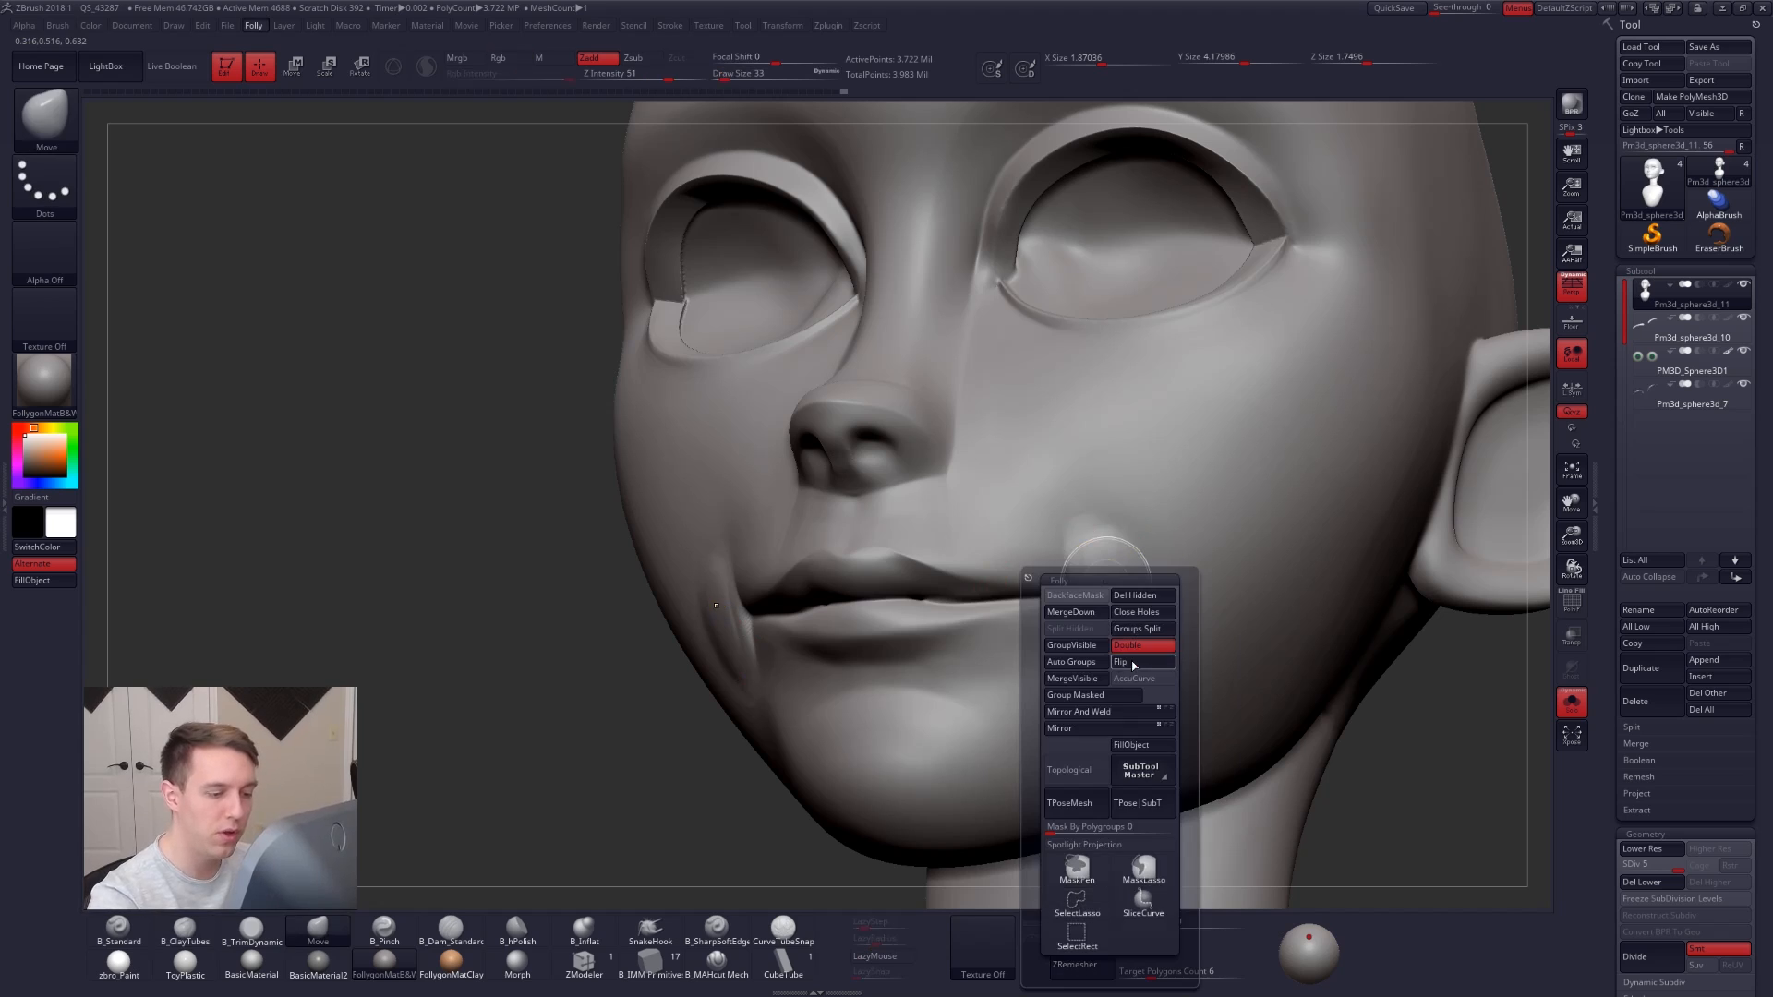
{"action": "left_click", "coordinate": [1131, 667]}
{"action": "right_click_drag", "start_coordinate": [1142, 501], "coordinate": [1062, 554]}
{"action": "key", "text": "space"}
{"action": "left_click_drag", "start_coordinate": [1076, 587], "coordinate": [1084, 587]}
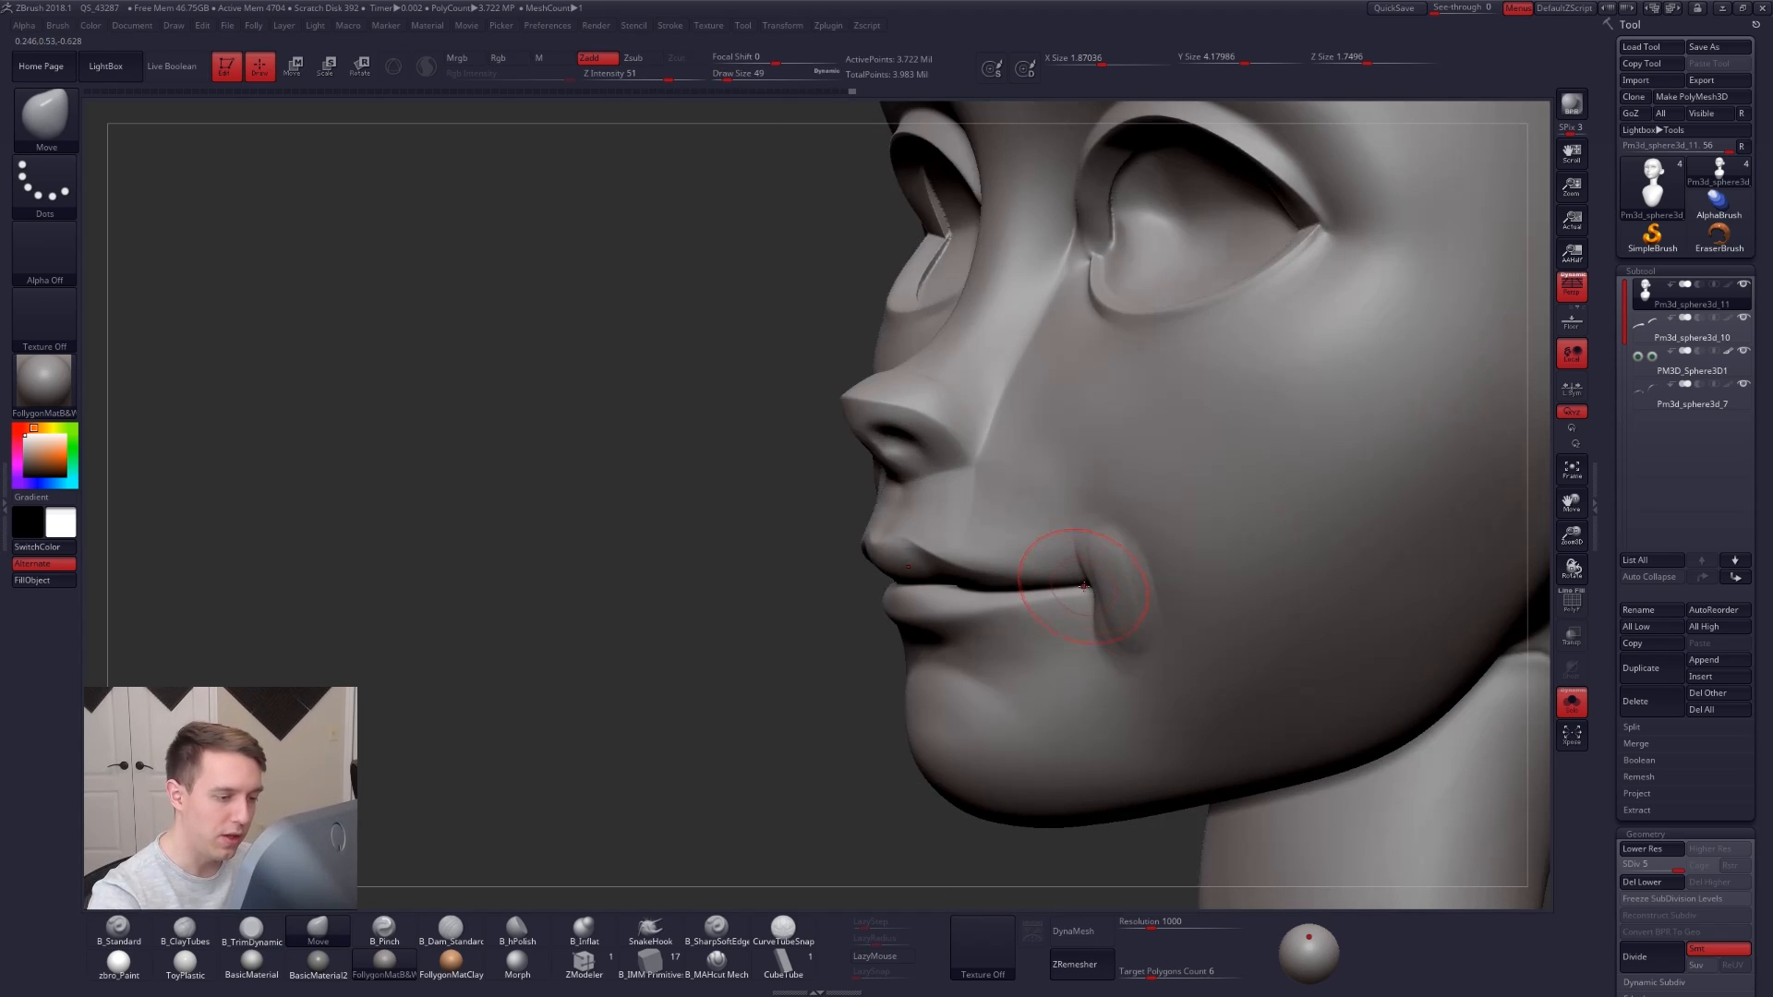
{"action": "mouse_move", "coordinate": [1094, 596]}
{"action": "right_mouse_down"}
{"action": "mouse_move", "coordinate": [1144, 602]}
{"action": "mouse_move", "coordinate": [1038, 593]}
{"action": "mouse_move", "coordinate": [1077, 571]}
{"action": "right_mouse_up"}
Lower the head to subdivision level 3 and flatten the fold beside the mouth corner with B_TrimDynamic at draw size 88.
{"action": "key", "text": "space"}
{"action": "left_click", "coordinate": [1160, 705]}
{"action": "key", "text": "3"}
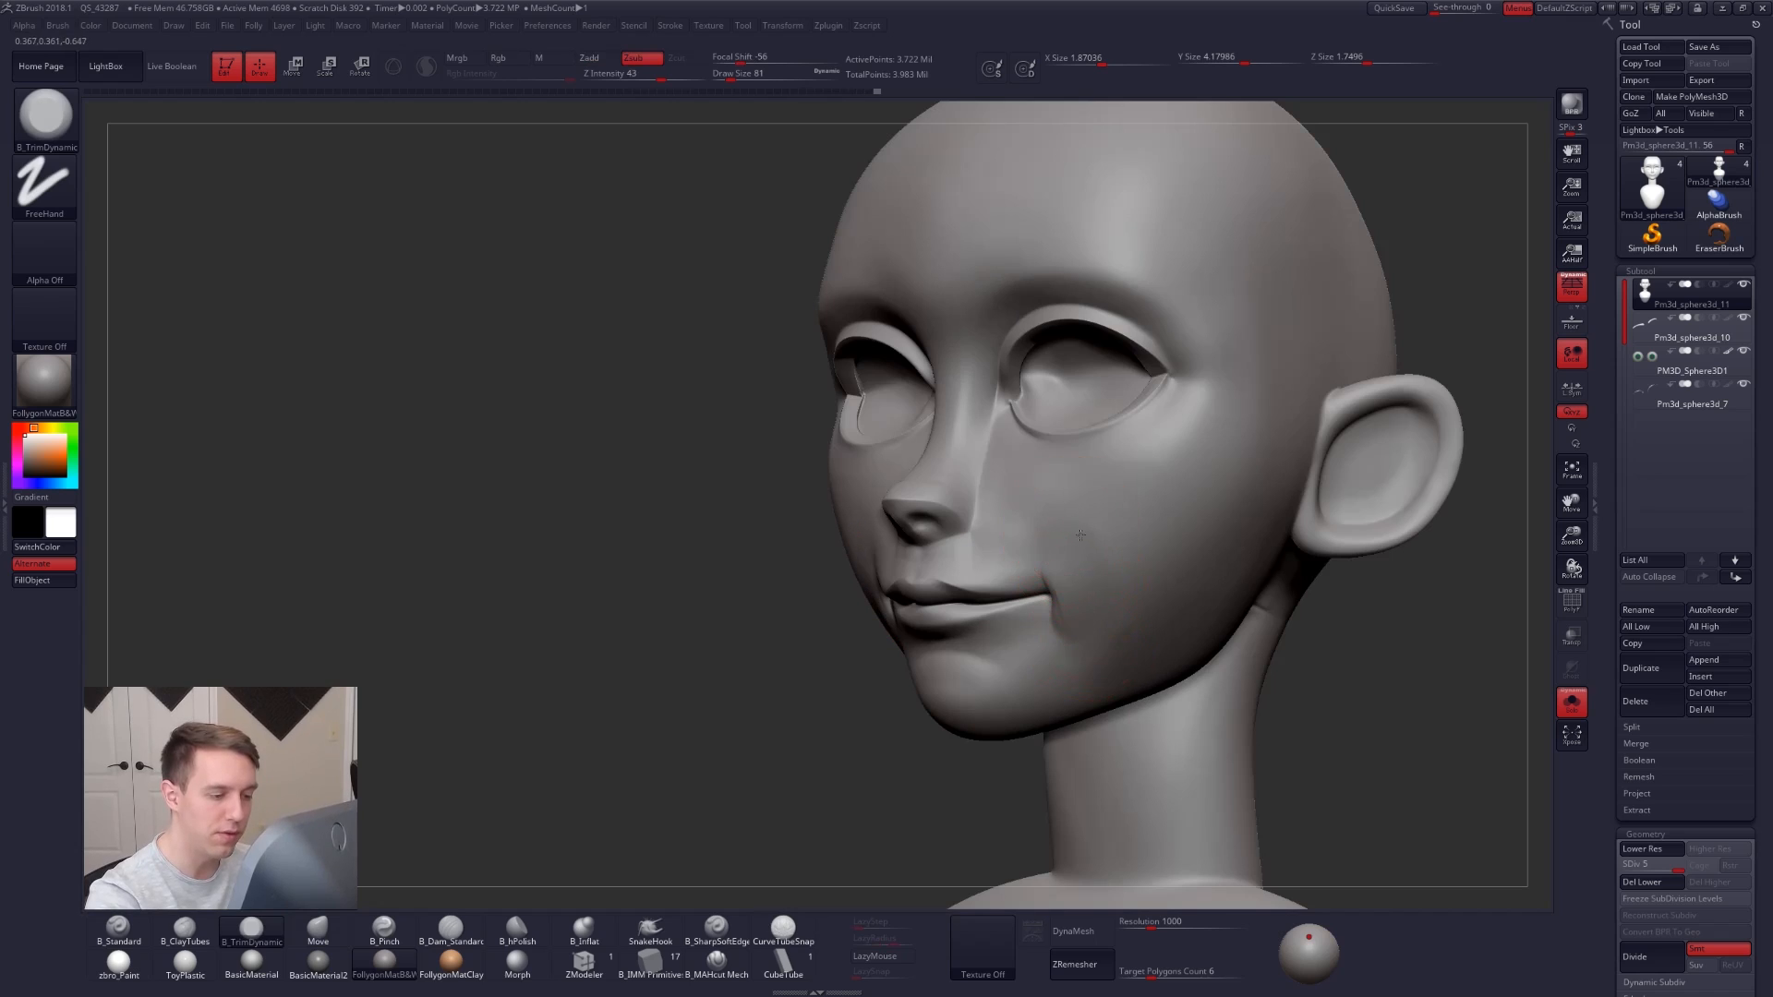
{"action": "key", "text": "space"}
{"action": "left_click_drag", "start_coordinate": [1089, 585], "coordinate": [1092, 606]}
{"action": "key", "text": "shift+d"}
{"action": "key", "text": "shift+d"}
{"action": "key", "text": "shift+d"}
{"action": "key", "text": "d"}
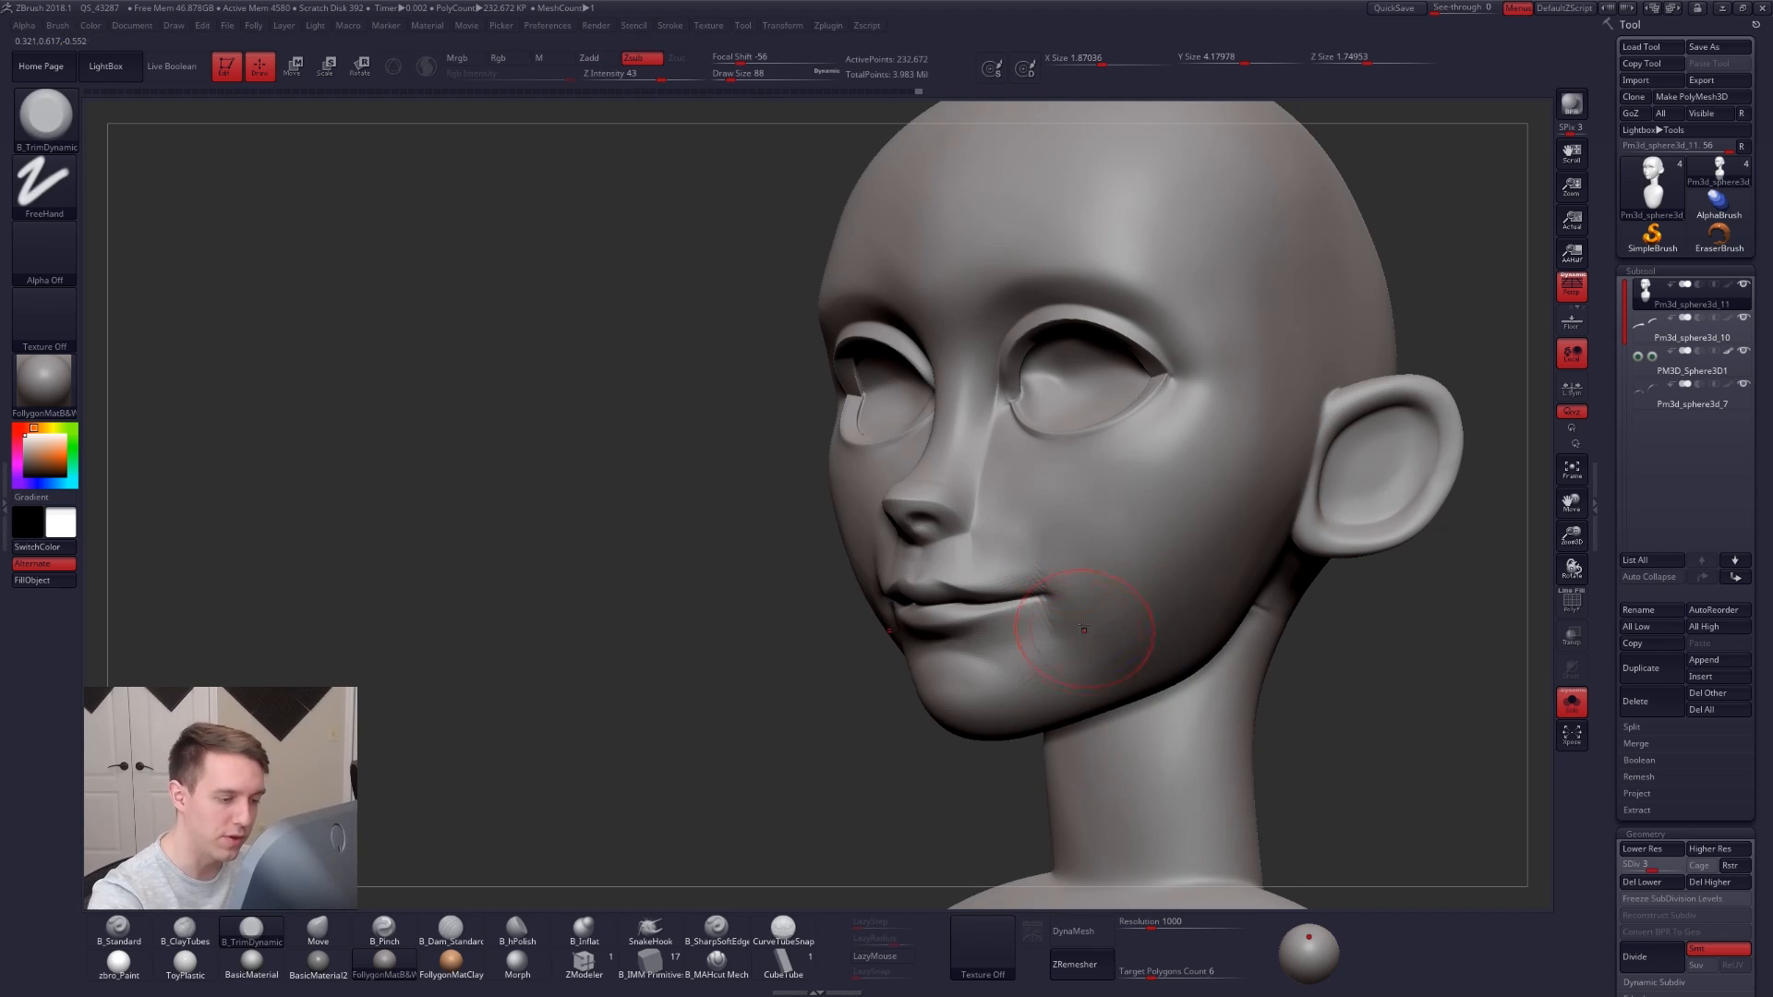
{"action": "left_click_drag", "start_coordinate": [1085, 630], "coordinate": [1053, 600], "text": "shift"}
{"action": "right_click_drag", "start_coordinate": [998, 600], "coordinate": [1088, 591]}
Raise the head to subdivision level 5 and trim the skin at the mouth corner with B_TrimDynamic at draw size 54.
{"action": "key", "text": "d"}
{"action": "key", "text": "d"}
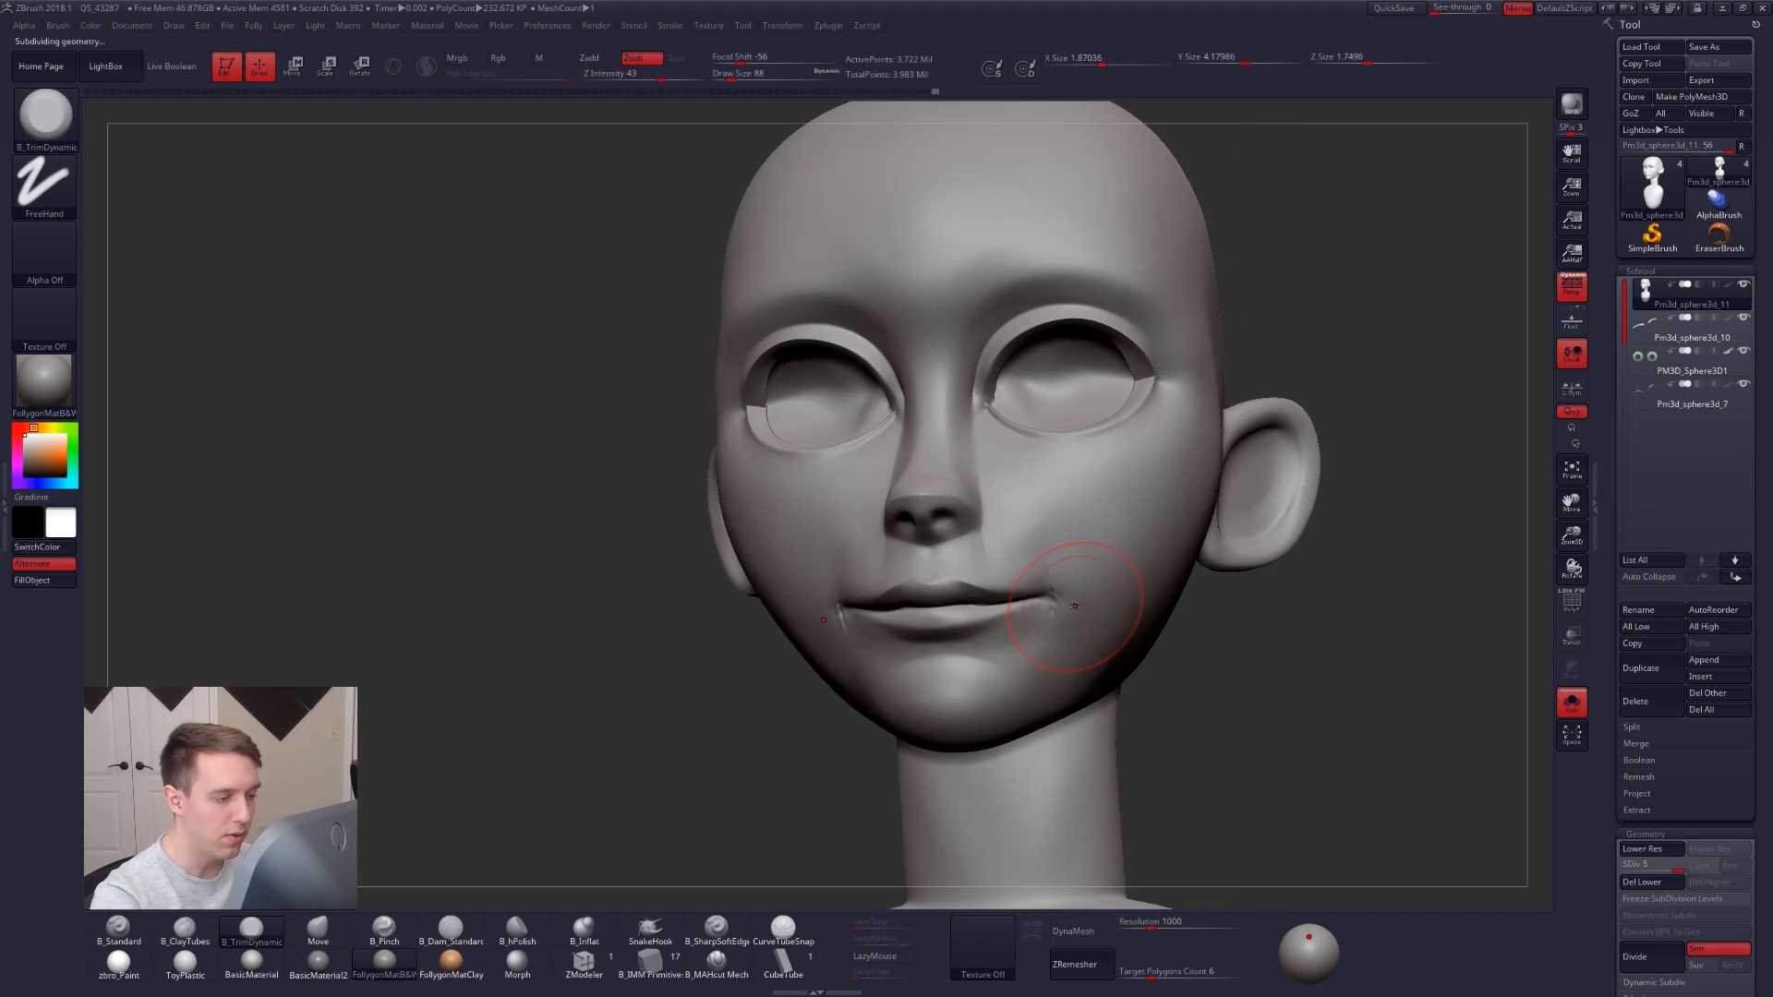
{"action": "key", "text": "space"}
{"action": "left_click_drag", "start_coordinate": [1075, 606], "coordinate": [1069, 606]}
{"action": "mouse_move", "coordinate": [1115, 605]}
{"action": "right_mouse_down"}
{"action": "mouse_move", "coordinate": [1061, 603]}
{"action": "mouse_move", "coordinate": [1062, 580]}
{"action": "mouse_move", "coordinate": [1064, 601]}
{"action": "right_mouse_up"}
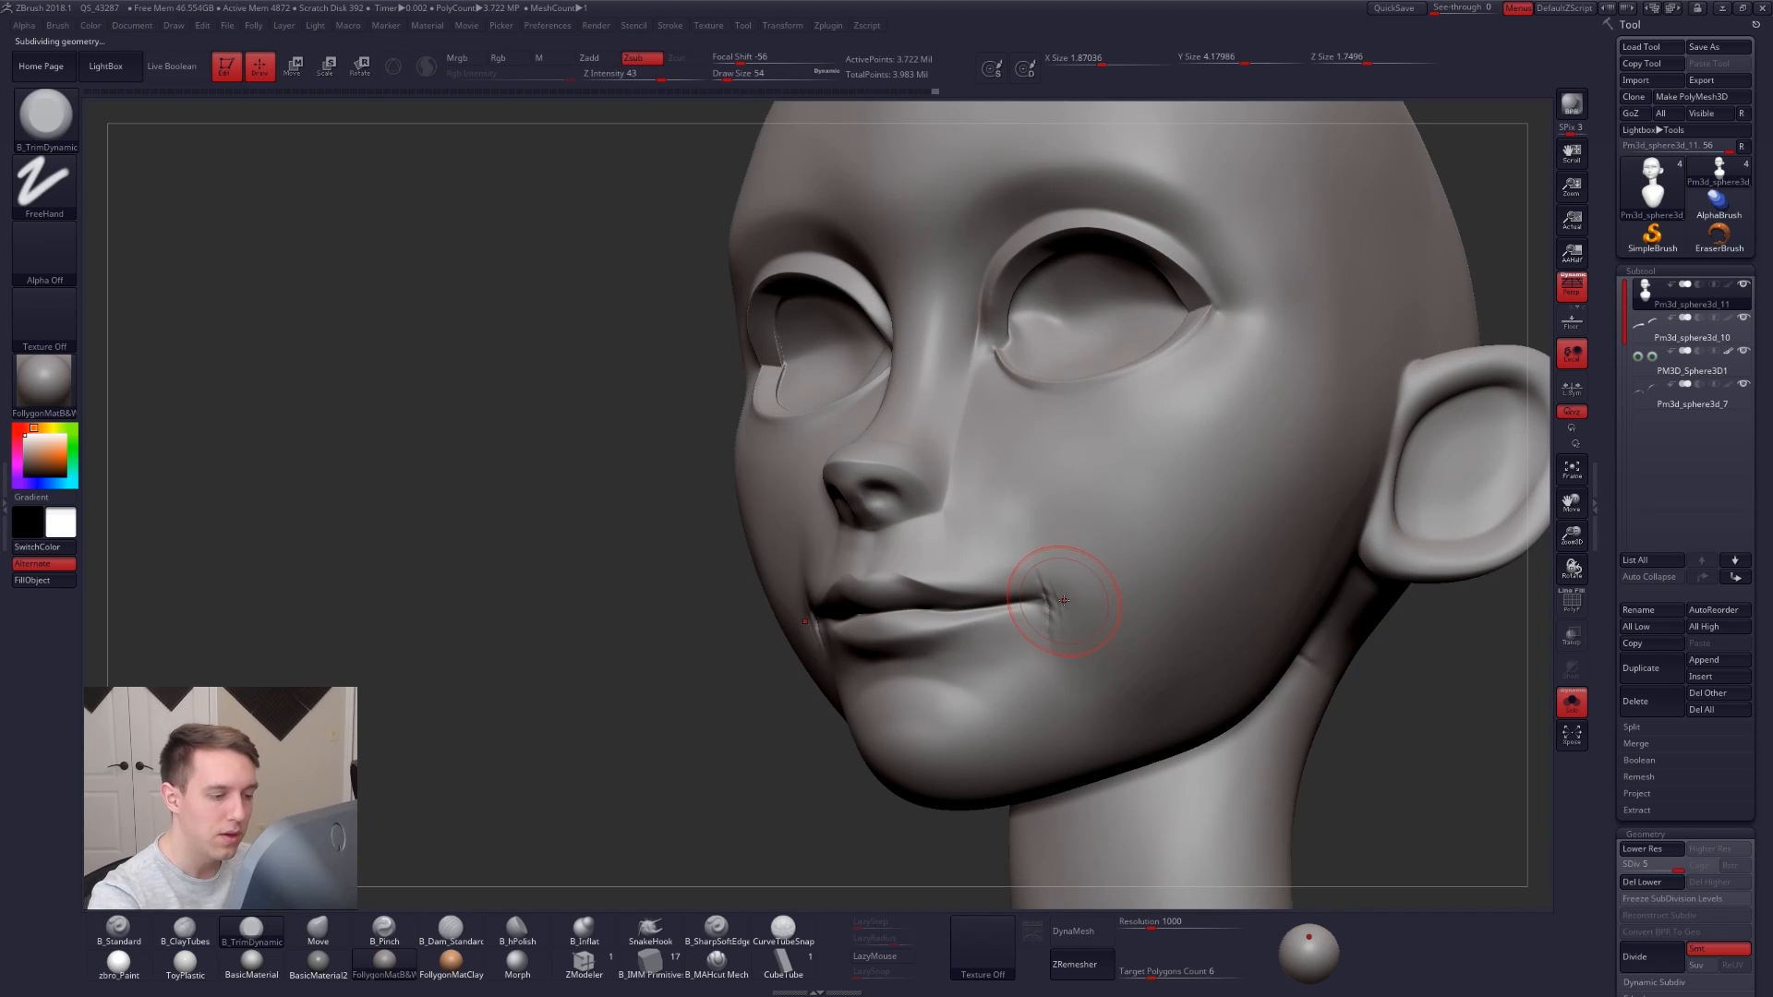
Lasso-mask a narrow strip running from the mouth corner down toward the chin.
{"action": "key", "text": "ctrl"}
{"action": "left_click_drag", "start_coordinate": [1046, 640], "coordinate": [963, 725], "text": "ctrl"}
{"action": "key", "text": "ctrl+i"}
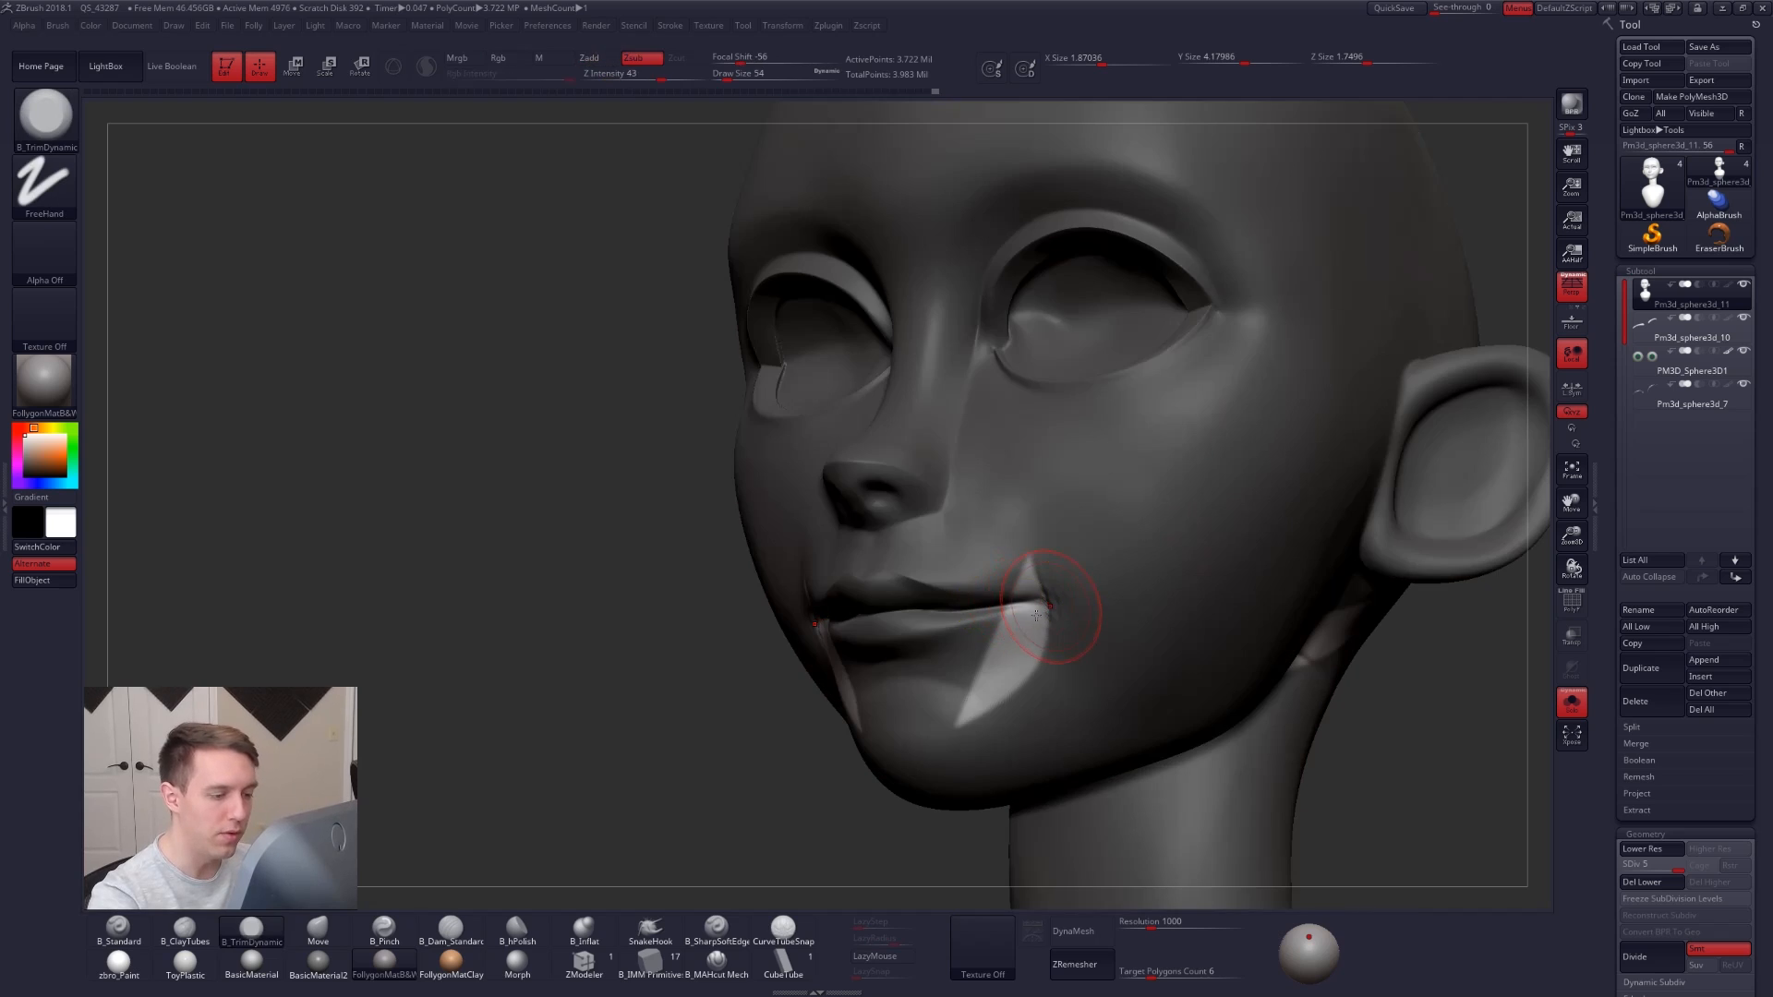
{"action": "right_click_drag", "start_coordinate": [1061, 618], "coordinate": [997, 628]}
{"action": "key", "text": "ctrl+i"}
Push the cheek edge beside the mouth corner against the mask with Move at draw size 54, and clear the mask.
{"action": "key", "text": "b"}
{"action": "key", "text": "m"}
{"action": "key", "text": "v"}
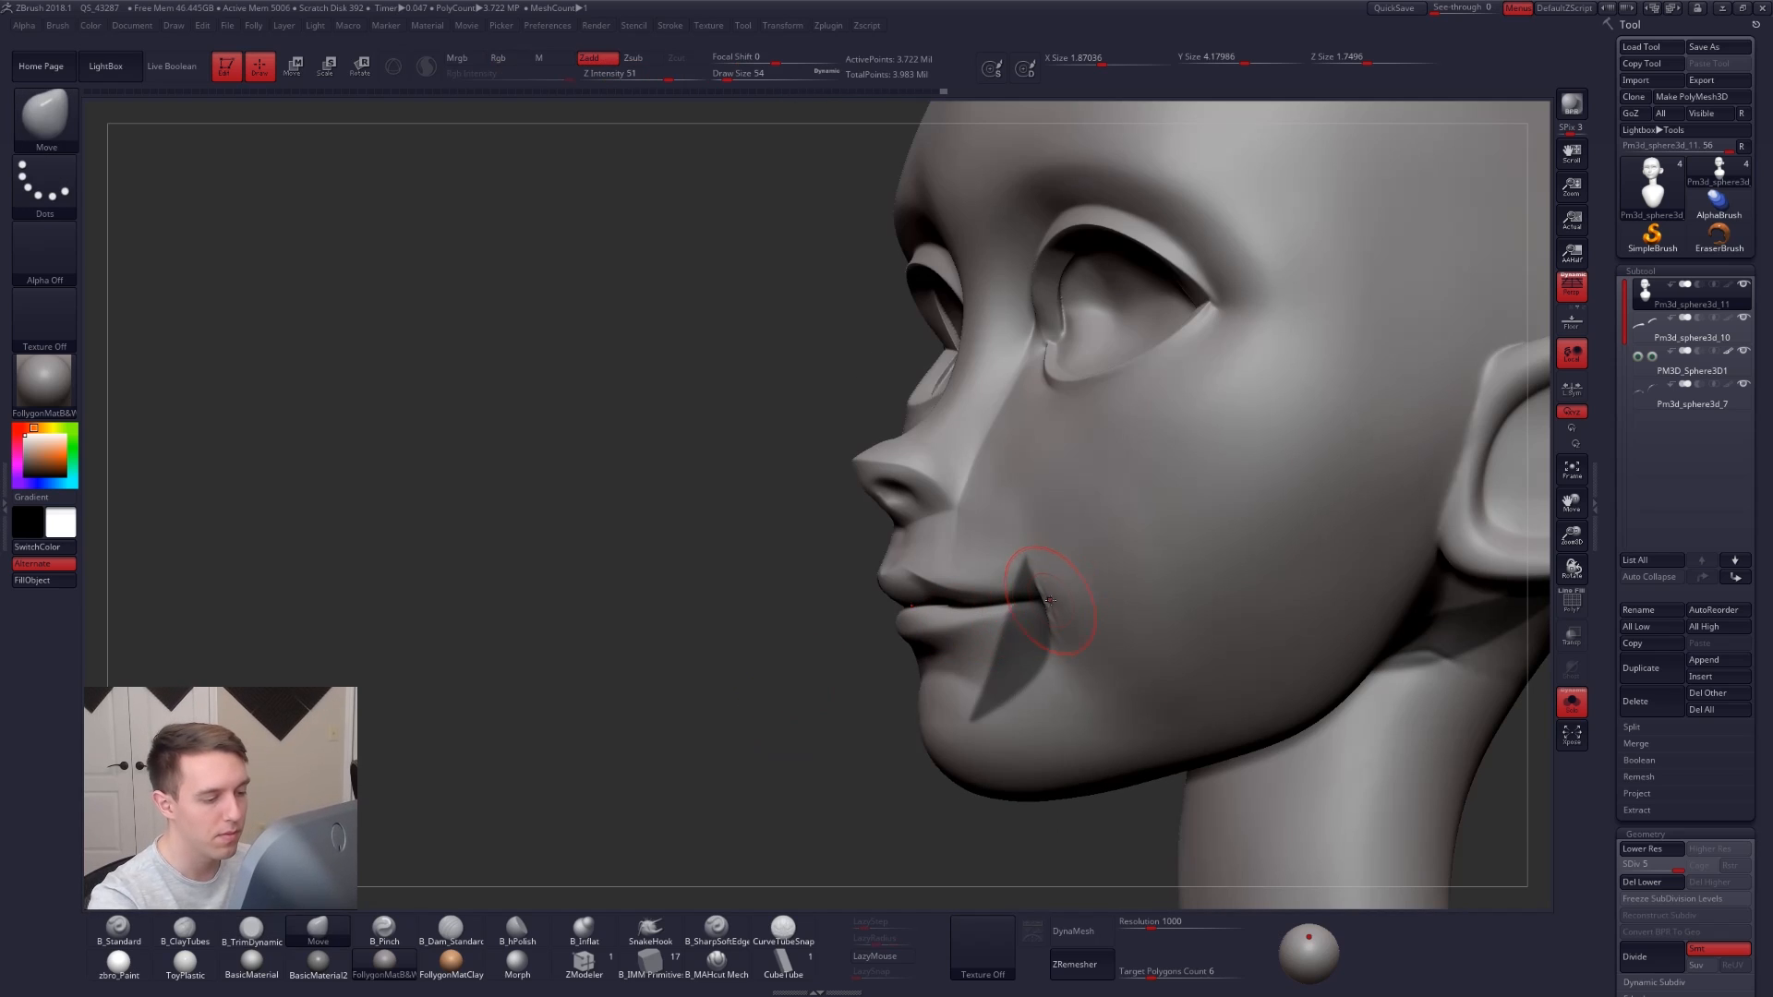
{"action": "left_click_drag", "start_coordinate": [1050, 600], "coordinate": [1058, 617], "text": "shift"}
{"action": "right_click_drag", "start_coordinate": [1062, 619], "coordinate": [1349, 640]}
{"action": "key", "text": "ctrl"}
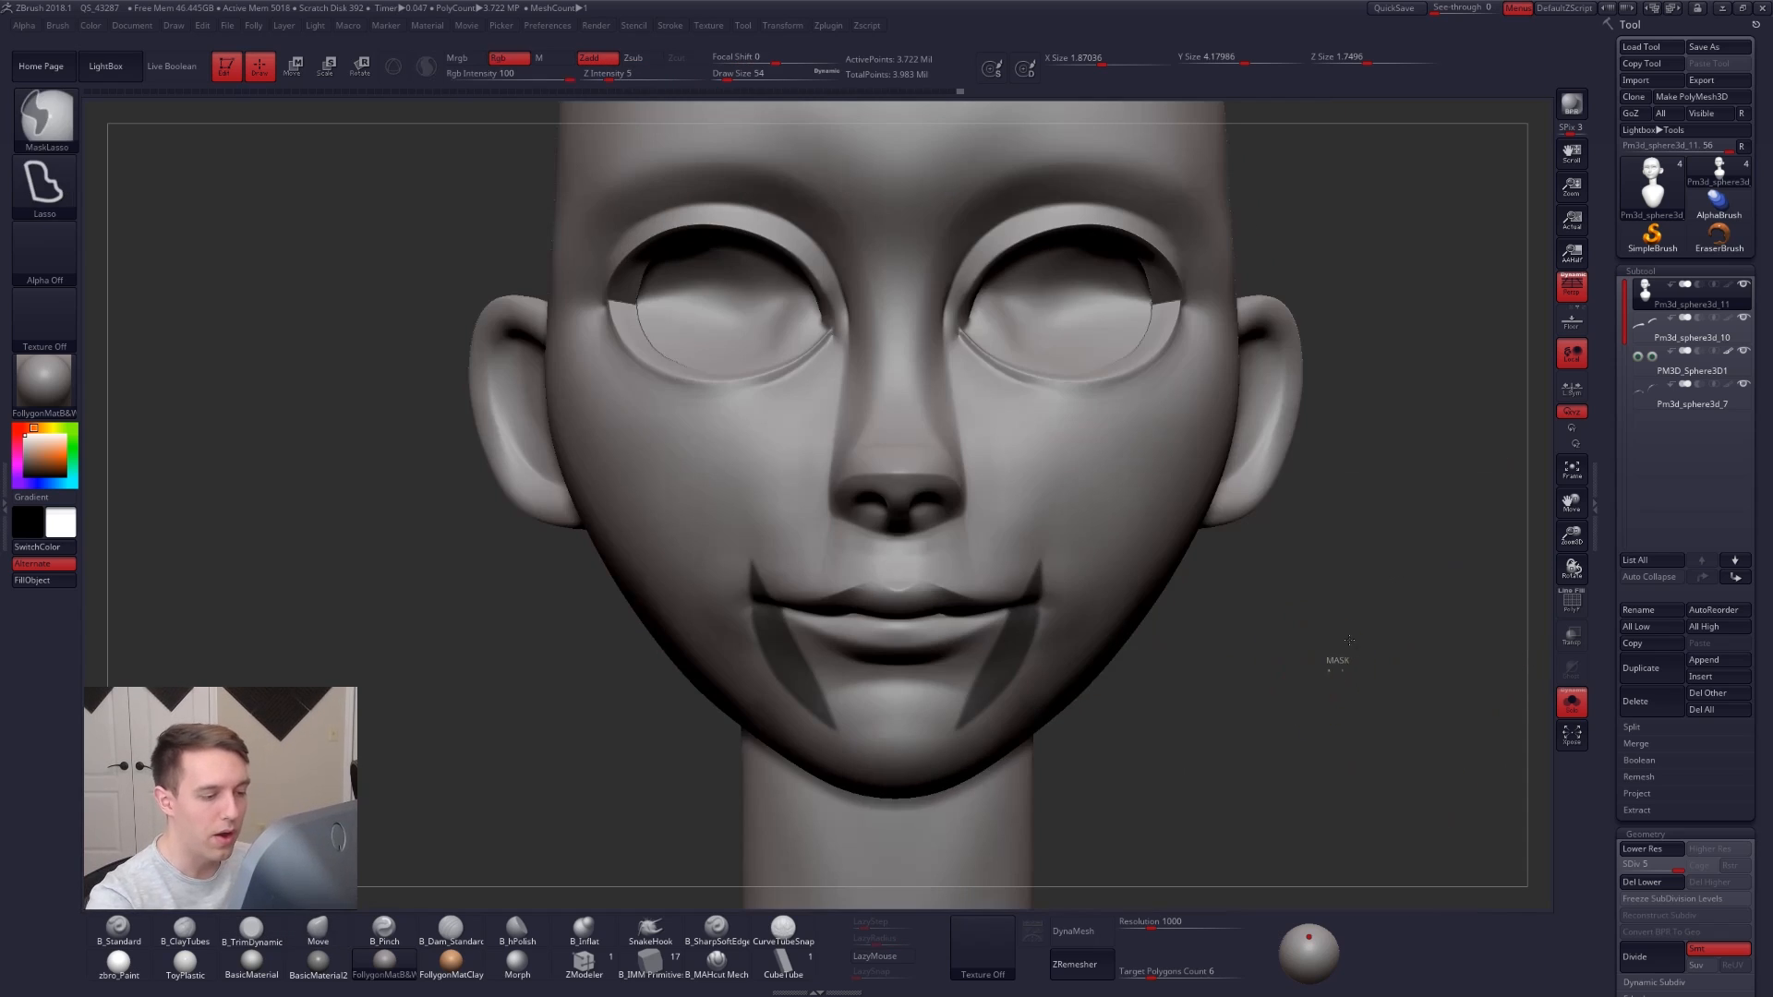
{"action": "left_click_drag", "start_coordinate": [1349, 640], "coordinate": [1330, 647], "text": "ctrl"}
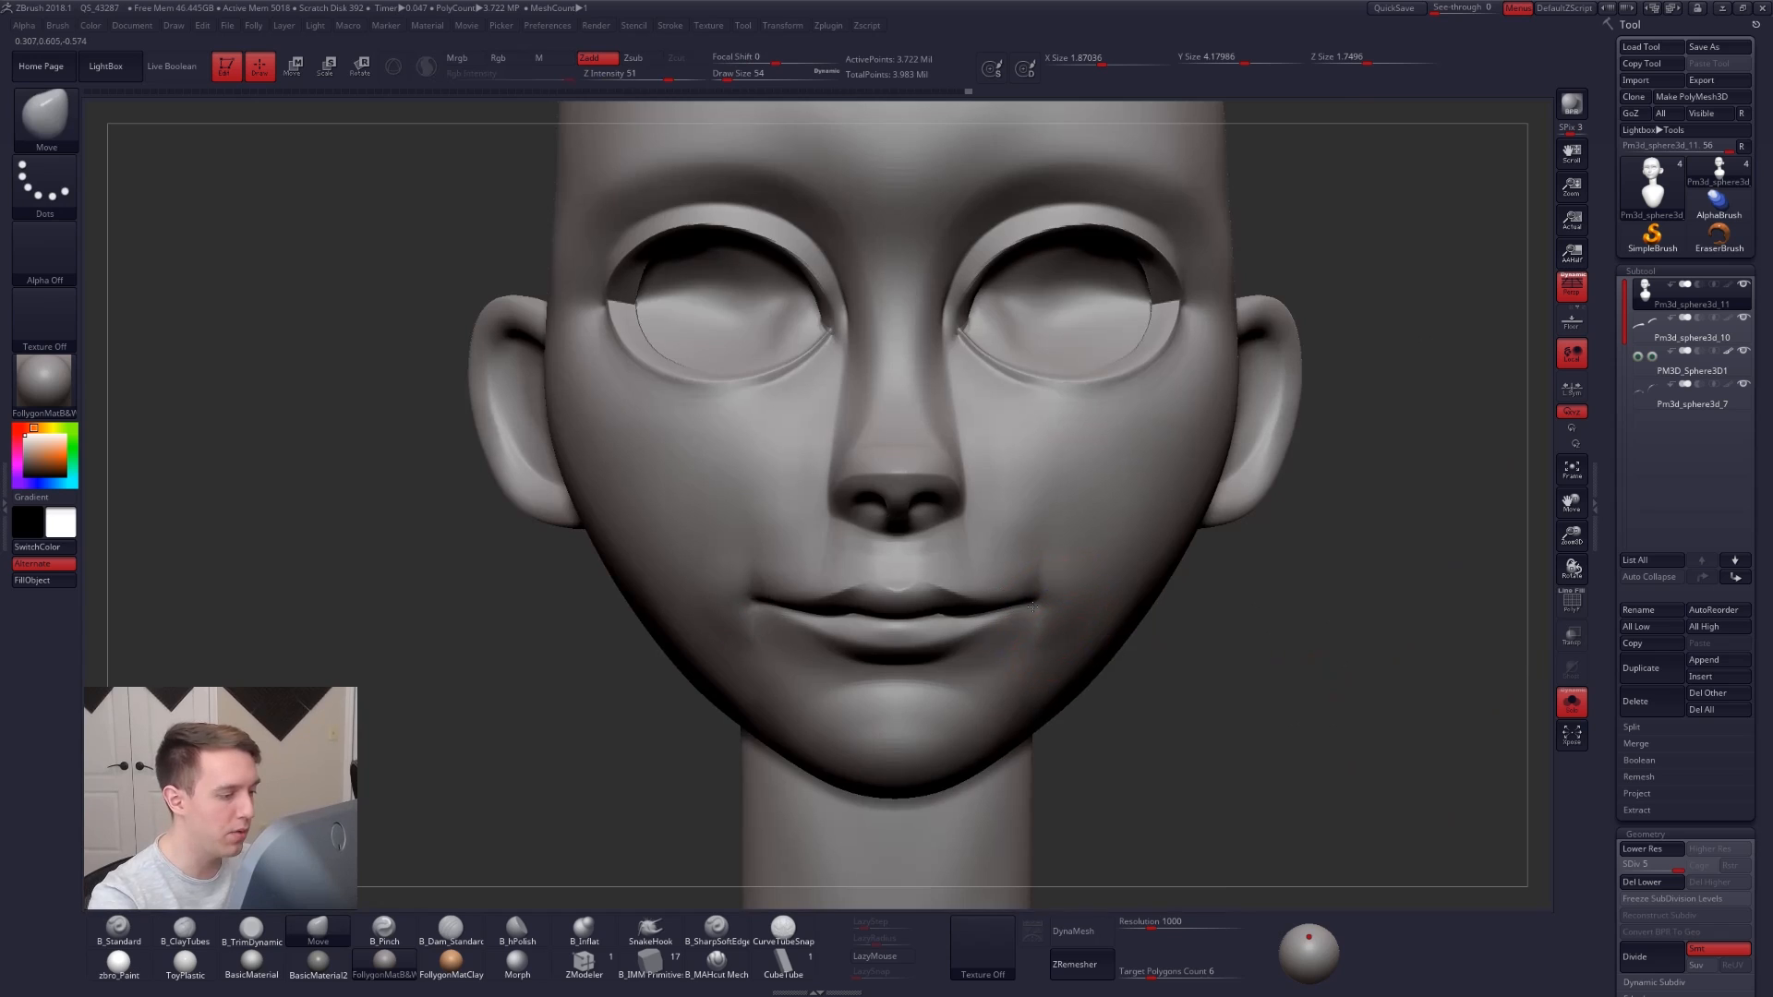
Adjust the mouth corner from the front with the Move brush and enlarge the draw size to 74.
{"action": "mouse_move", "coordinate": [1033, 607]}
{"action": "right_mouse_down", "text": "ctrl"}
{"action": "mouse_move", "coordinate": [1072, 554]}
{"action": "mouse_move", "coordinate": [984, 602]}
{"action": "right_mouse_up", "text": "ctrl"}
{"action": "key", "text": "space"}
{"action": "left_click_drag", "start_coordinate": [983, 602], "coordinate": [990, 602]}
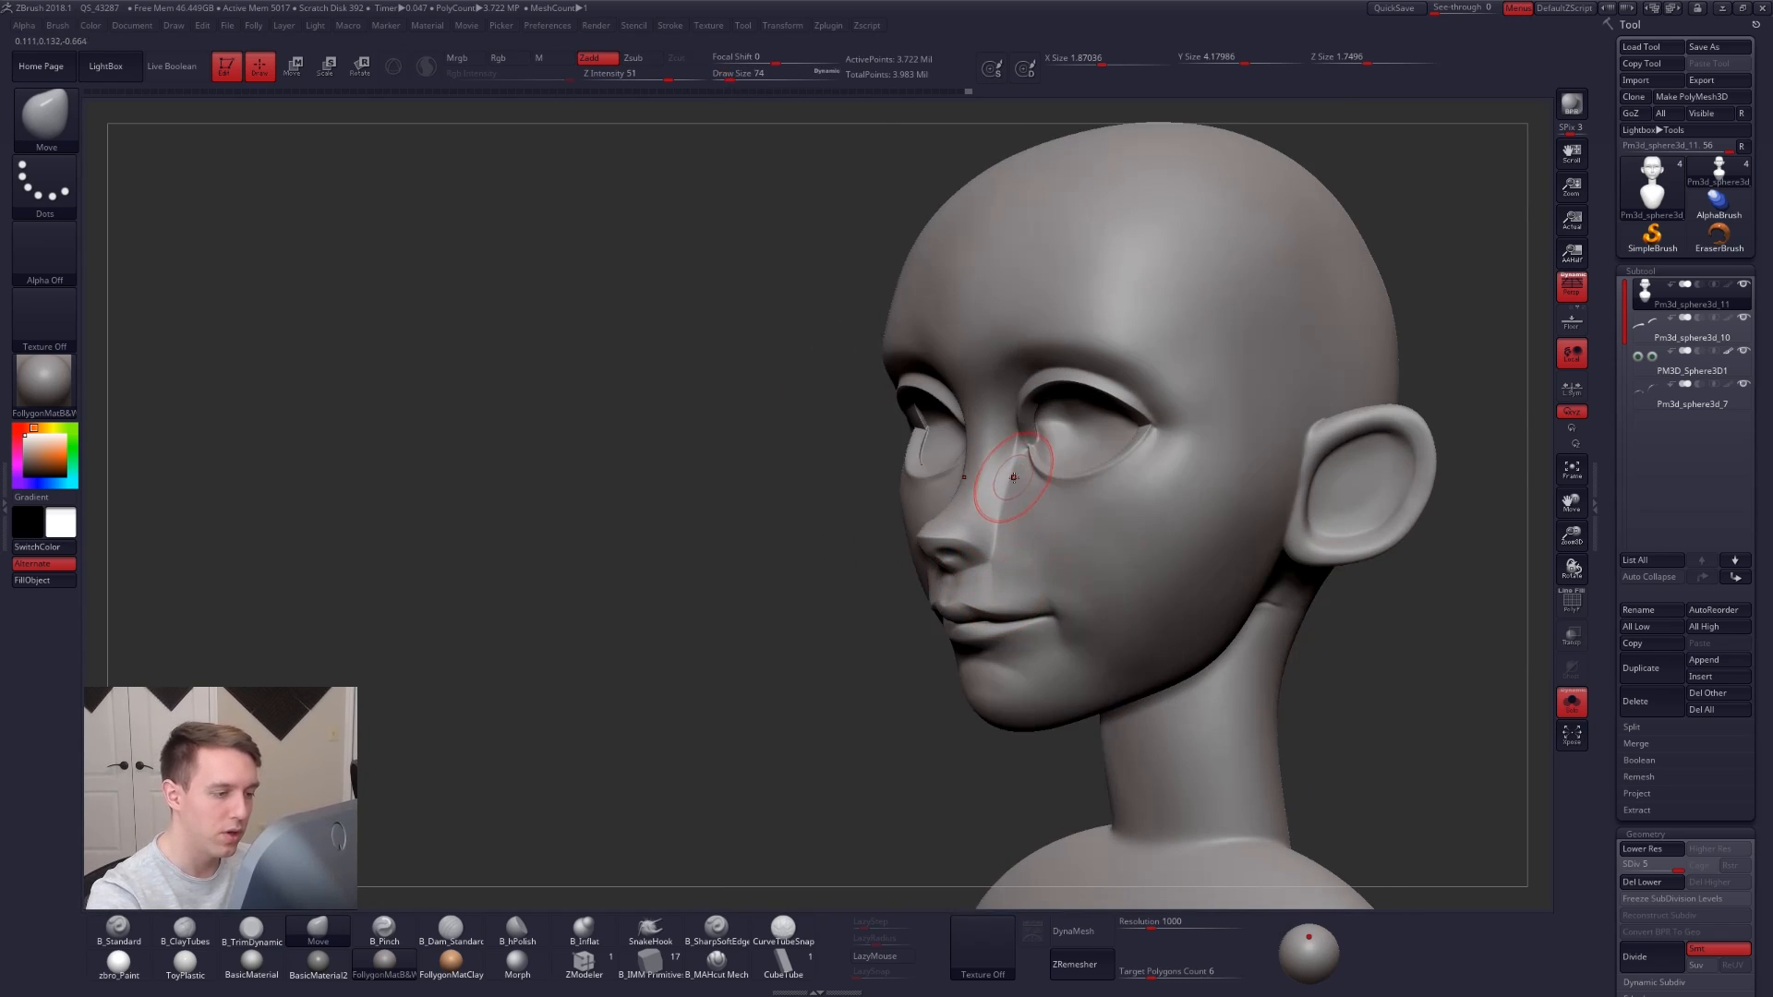
Reshape the area beside the nose using a lasso mask, and smooth the cheek above the mouth at subdivision level 4.
{"action": "mouse_move", "coordinate": [1014, 477]}
{"action": "left_mouse_down", "text": "ctrl"}
{"action": "mouse_move", "coordinate": [1052, 434]}
{"action": "mouse_move", "coordinate": [951, 637]}
{"action": "mouse_move", "coordinate": [1062, 628]}
{"action": "mouse_move", "coordinate": [1032, 510]}
{"action": "left_mouse_up", "text": "ctrl"}
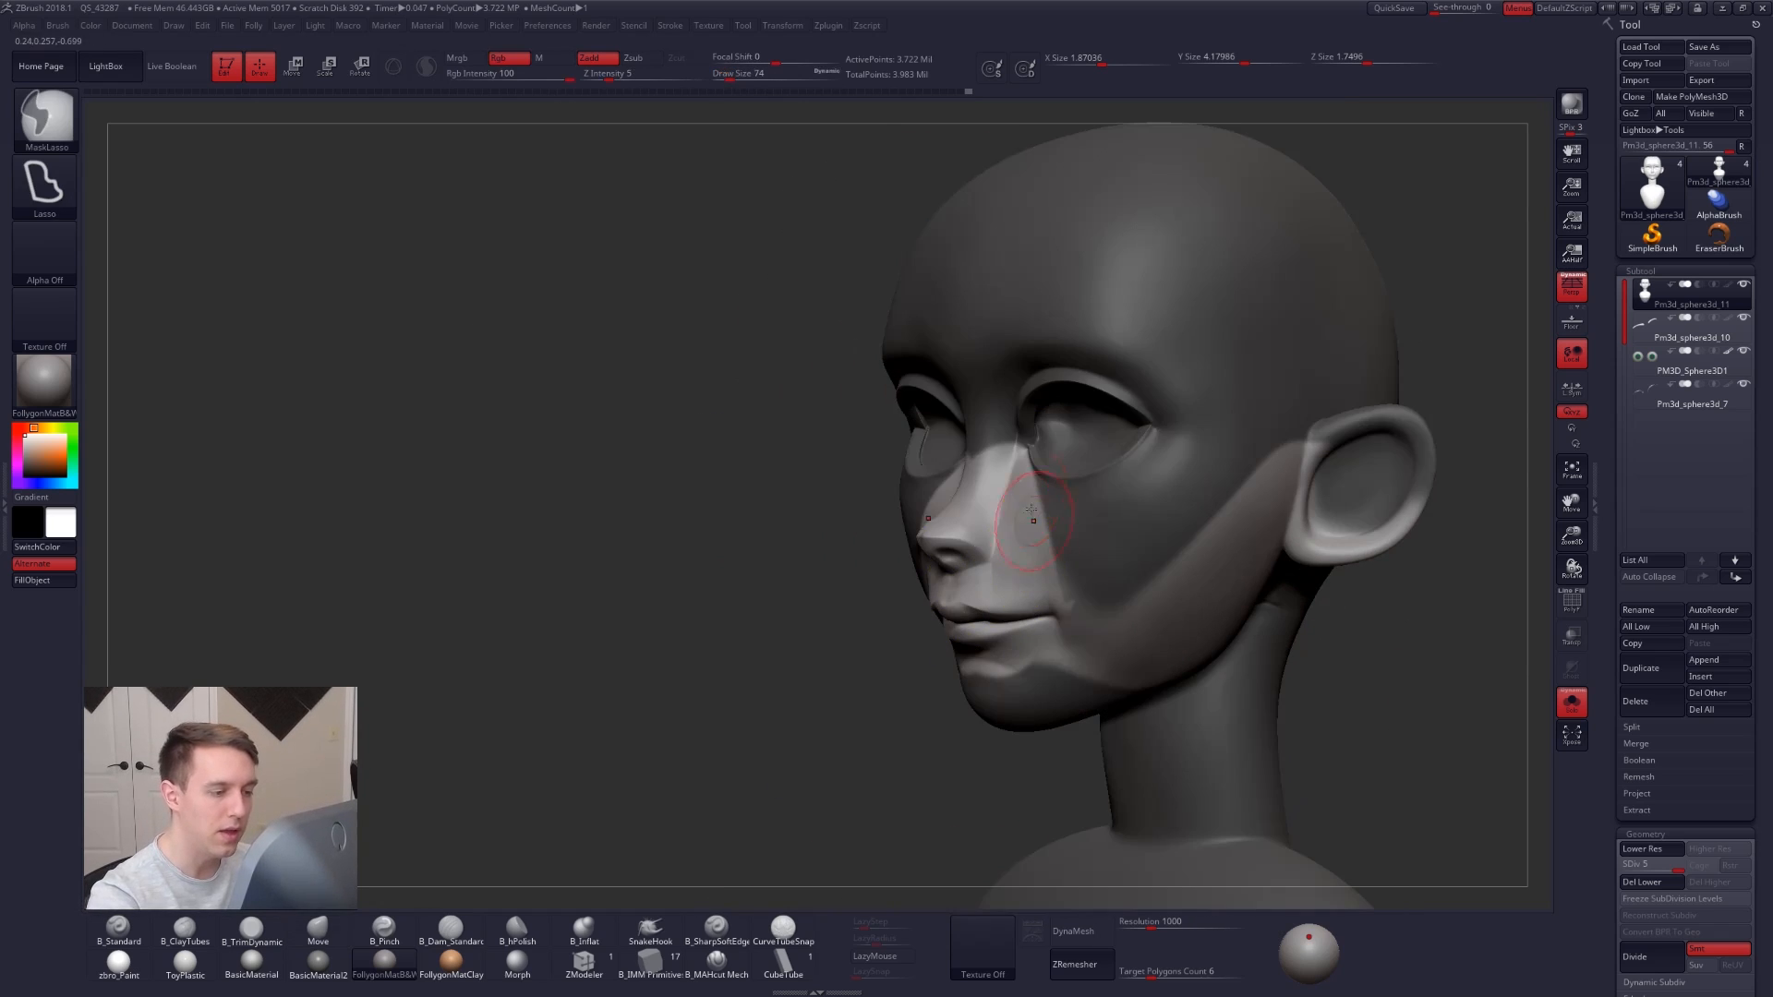
{"action": "key", "text": "shift+d"}
{"action": "left_click_drag", "start_coordinate": [890, 733], "coordinate": [859, 767], "text": "ctrl"}
{"action": "right_click_drag", "start_coordinate": [1069, 580], "coordinate": [1071, 575], "text": "shift"}
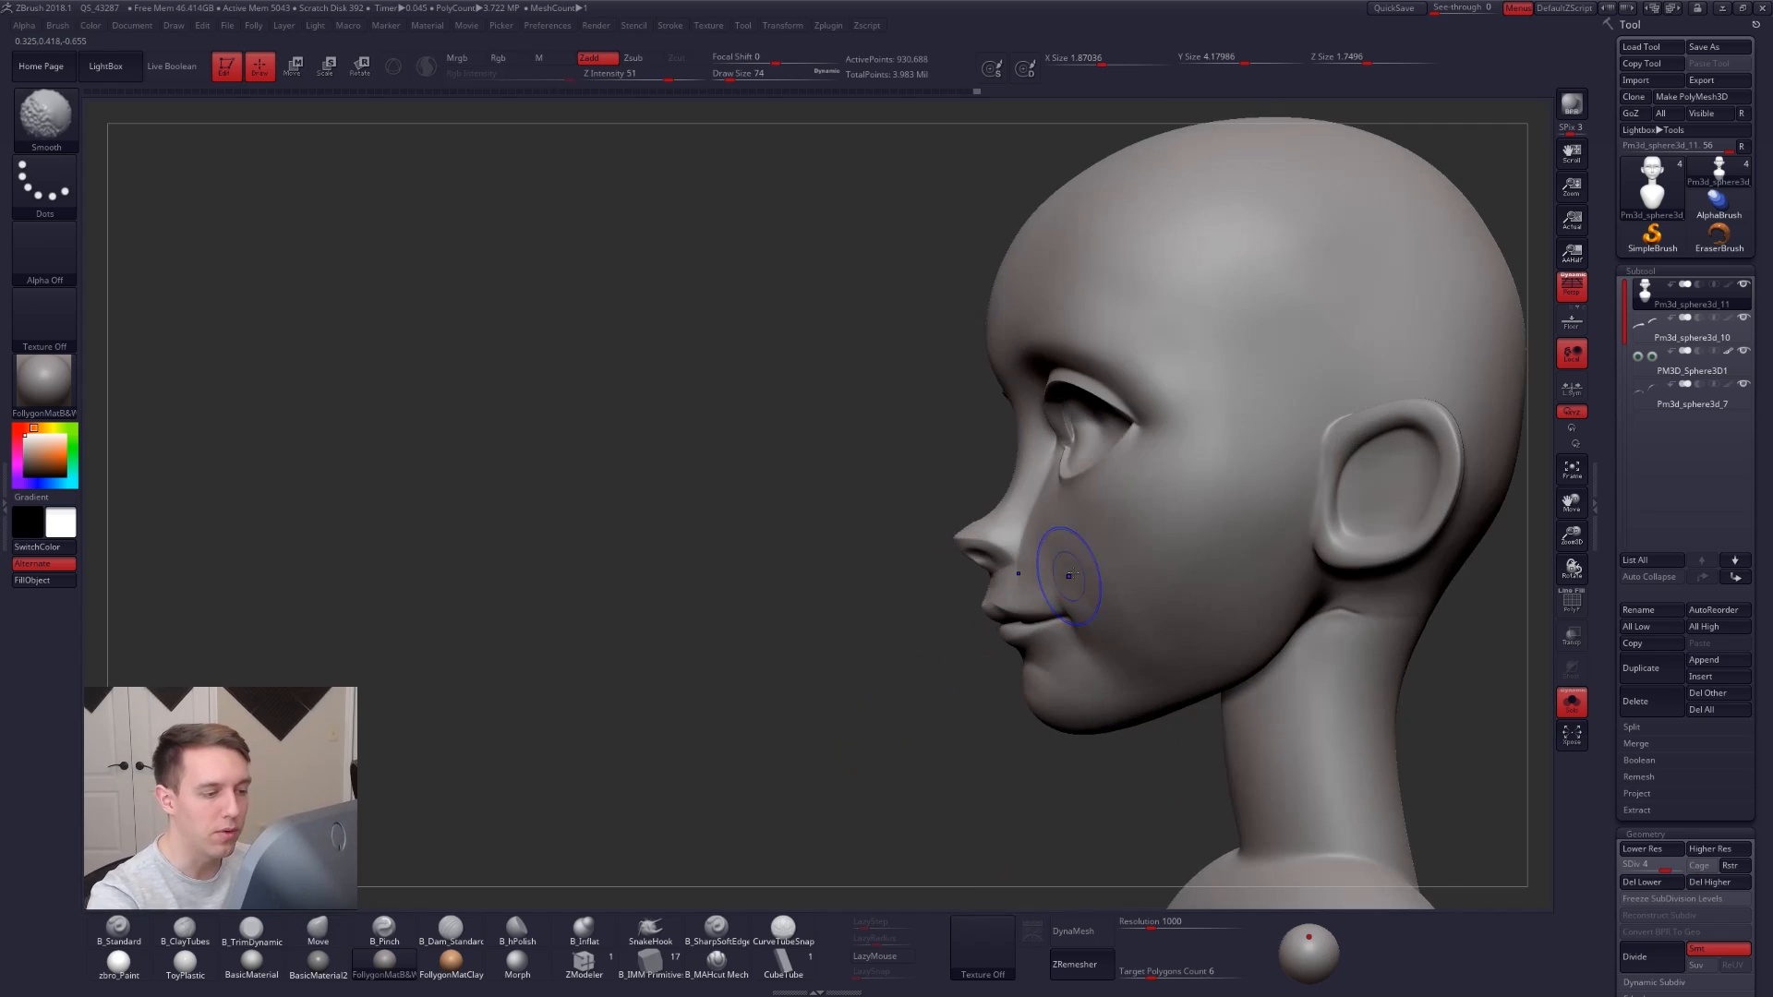
Lower the head to subdivision level 3, show the other subtools, and reshape the mouth area with Move at draw size 113.
{"action": "key", "text": "shift+d"}
{"action": "key", "text": "space"}
{"action": "left_click_drag", "start_coordinate": [1064, 578], "coordinate": [1307, 600]}
{"action": "left_click_drag", "start_coordinate": [1219, 653], "coordinate": [1128, 639], "text": "alt"}
{"action": "key", "text": "space"}
{"action": "left_click_drag", "start_coordinate": [1003, 606], "coordinate": [1007, 606]}
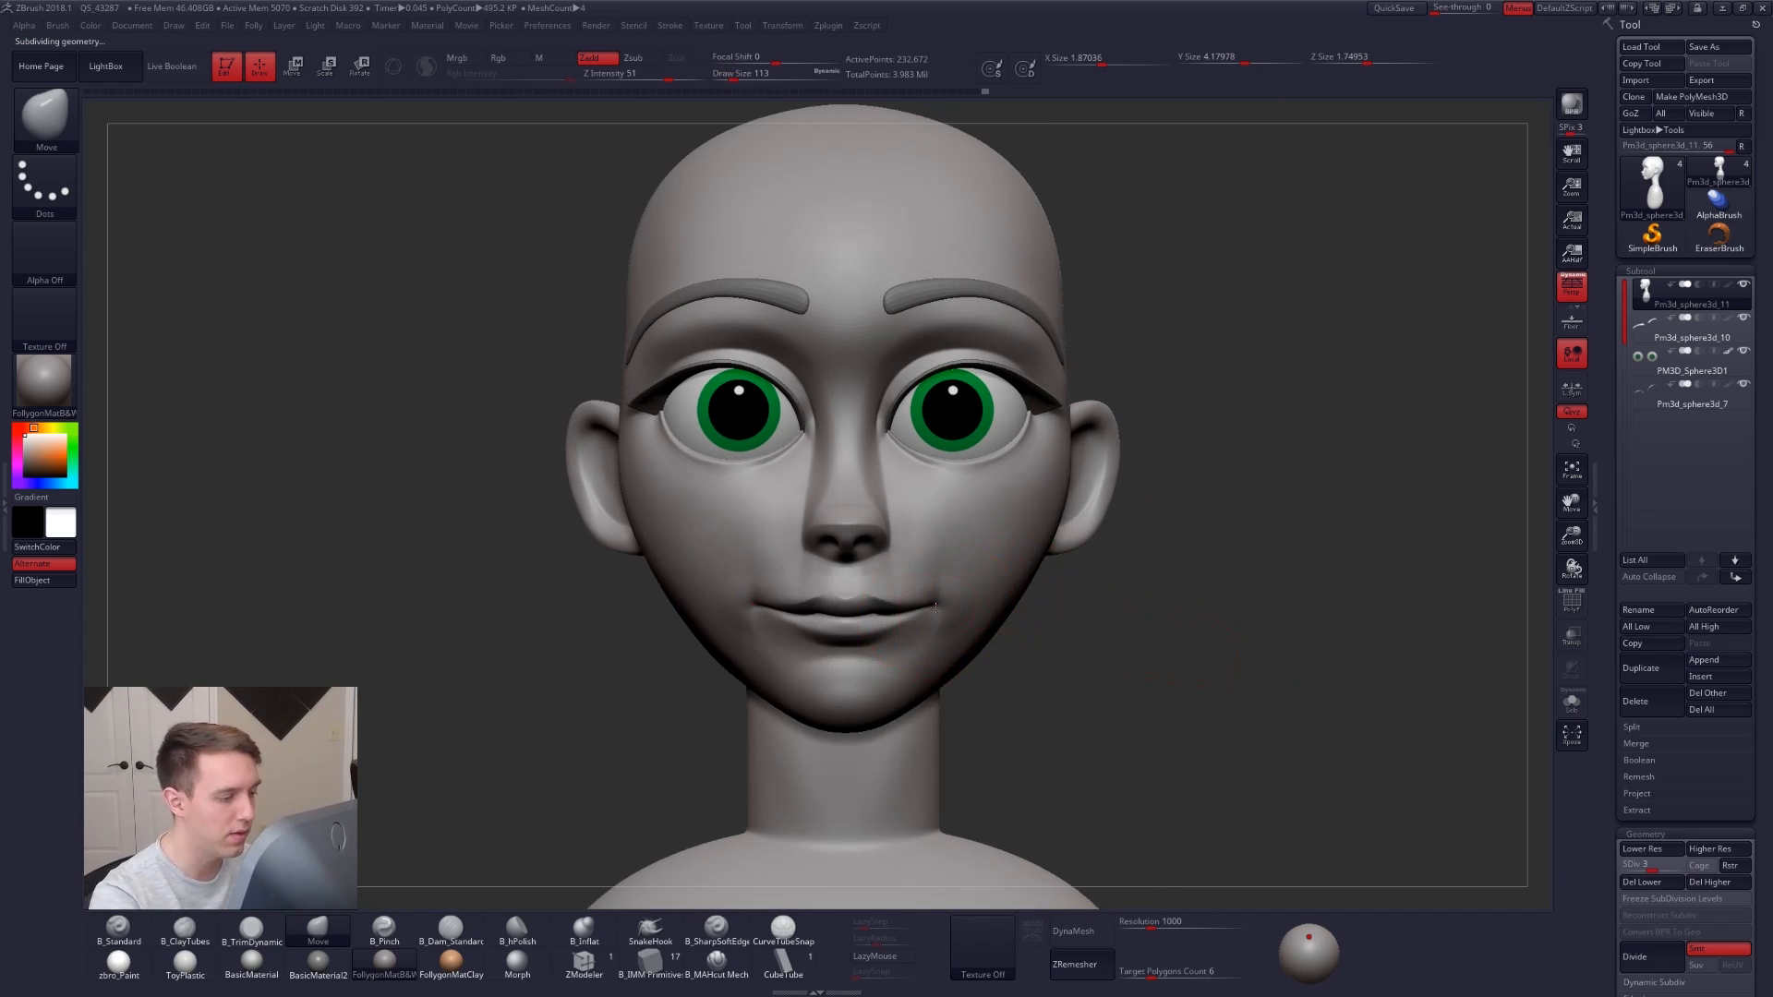
{"action": "right_click_drag", "start_coordinate": [919, 619], "coordinate": [753, 611]}
Refine the shape of the mouth corners from the front with the Move brush at draw size 38.
{"action": "key", "text": "space"}
{"action": "left_click_drag", "start_coordinate": [855, 606], "coordinate": [837, 606]}
{"action": "mouse_move", "coordinate": [837, 606]}
{"action": "right_mouse_down"}
{"action": "mouse_move", "coordinate": [1007, 613]}
{"action": "mouse_move", "coordinate": [806, 673]}
{"action": "right_mouse_up"}
{"action": "key", "text": "space"}
{"action": "left_click_drag", "start_coordinate": [771, 592], "coordinate": [758, 593]}
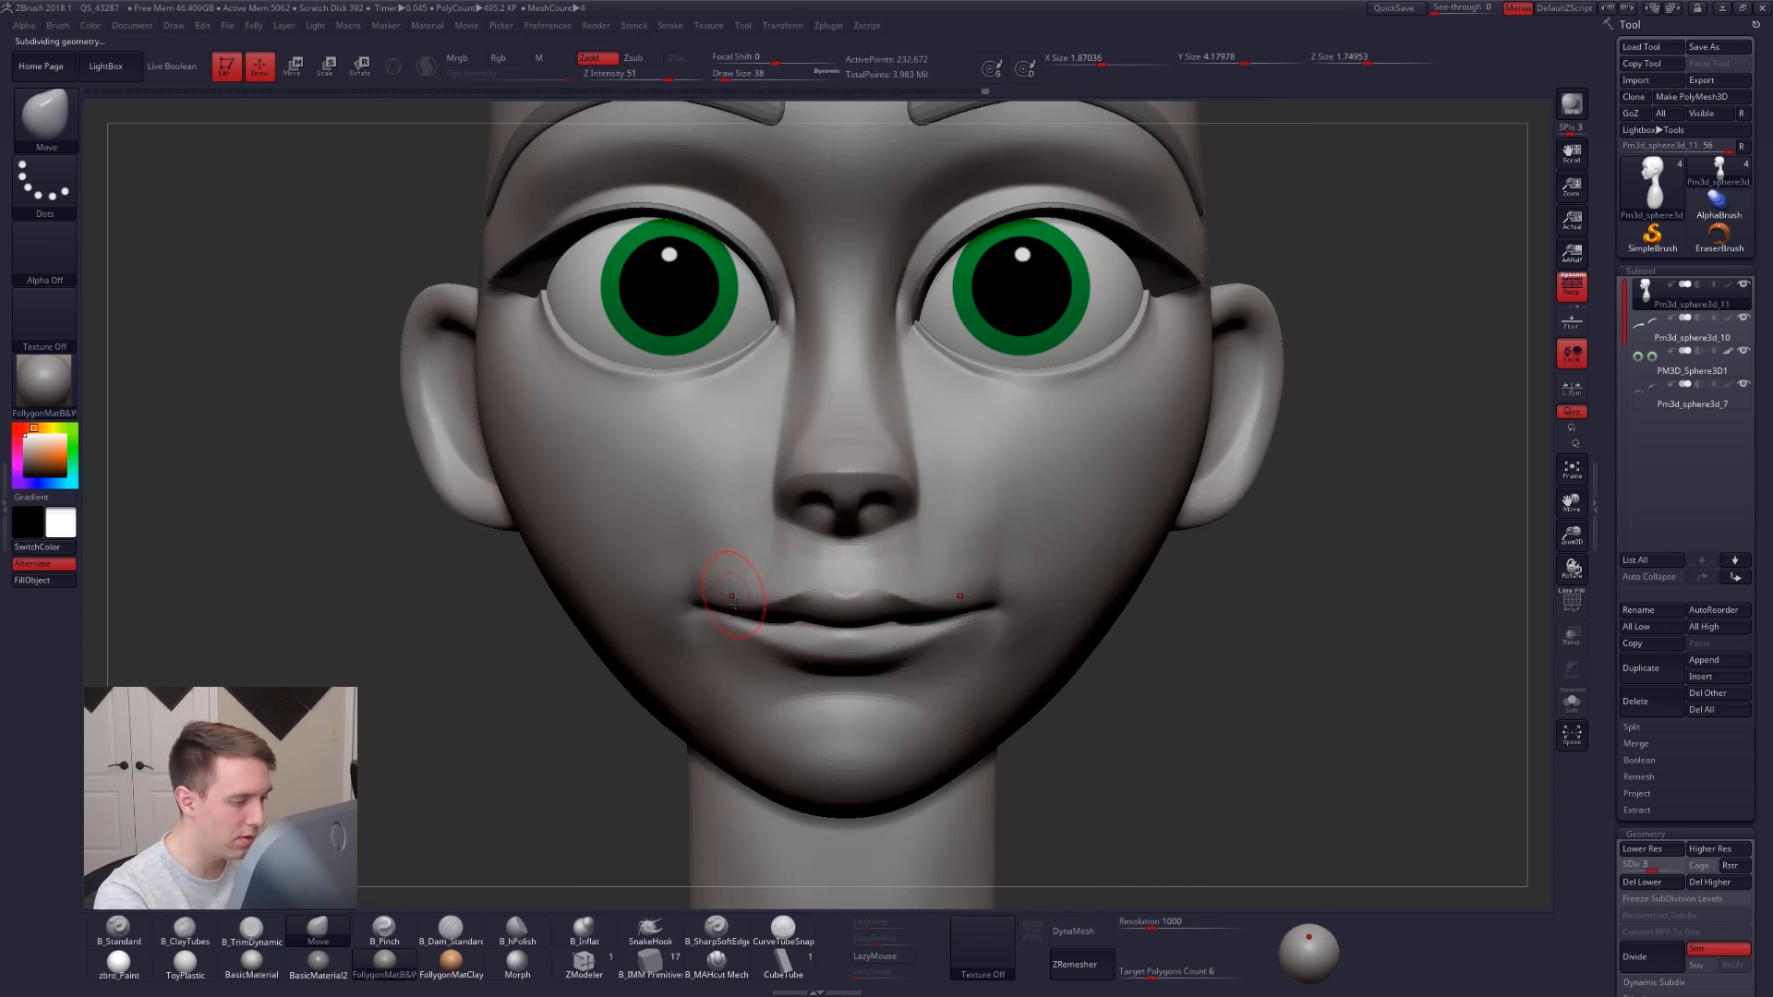
Smooth the upper lip and sharpen its edge with B_Pinch at subdivision level 5.
{"action": "key", "text": "shift"}
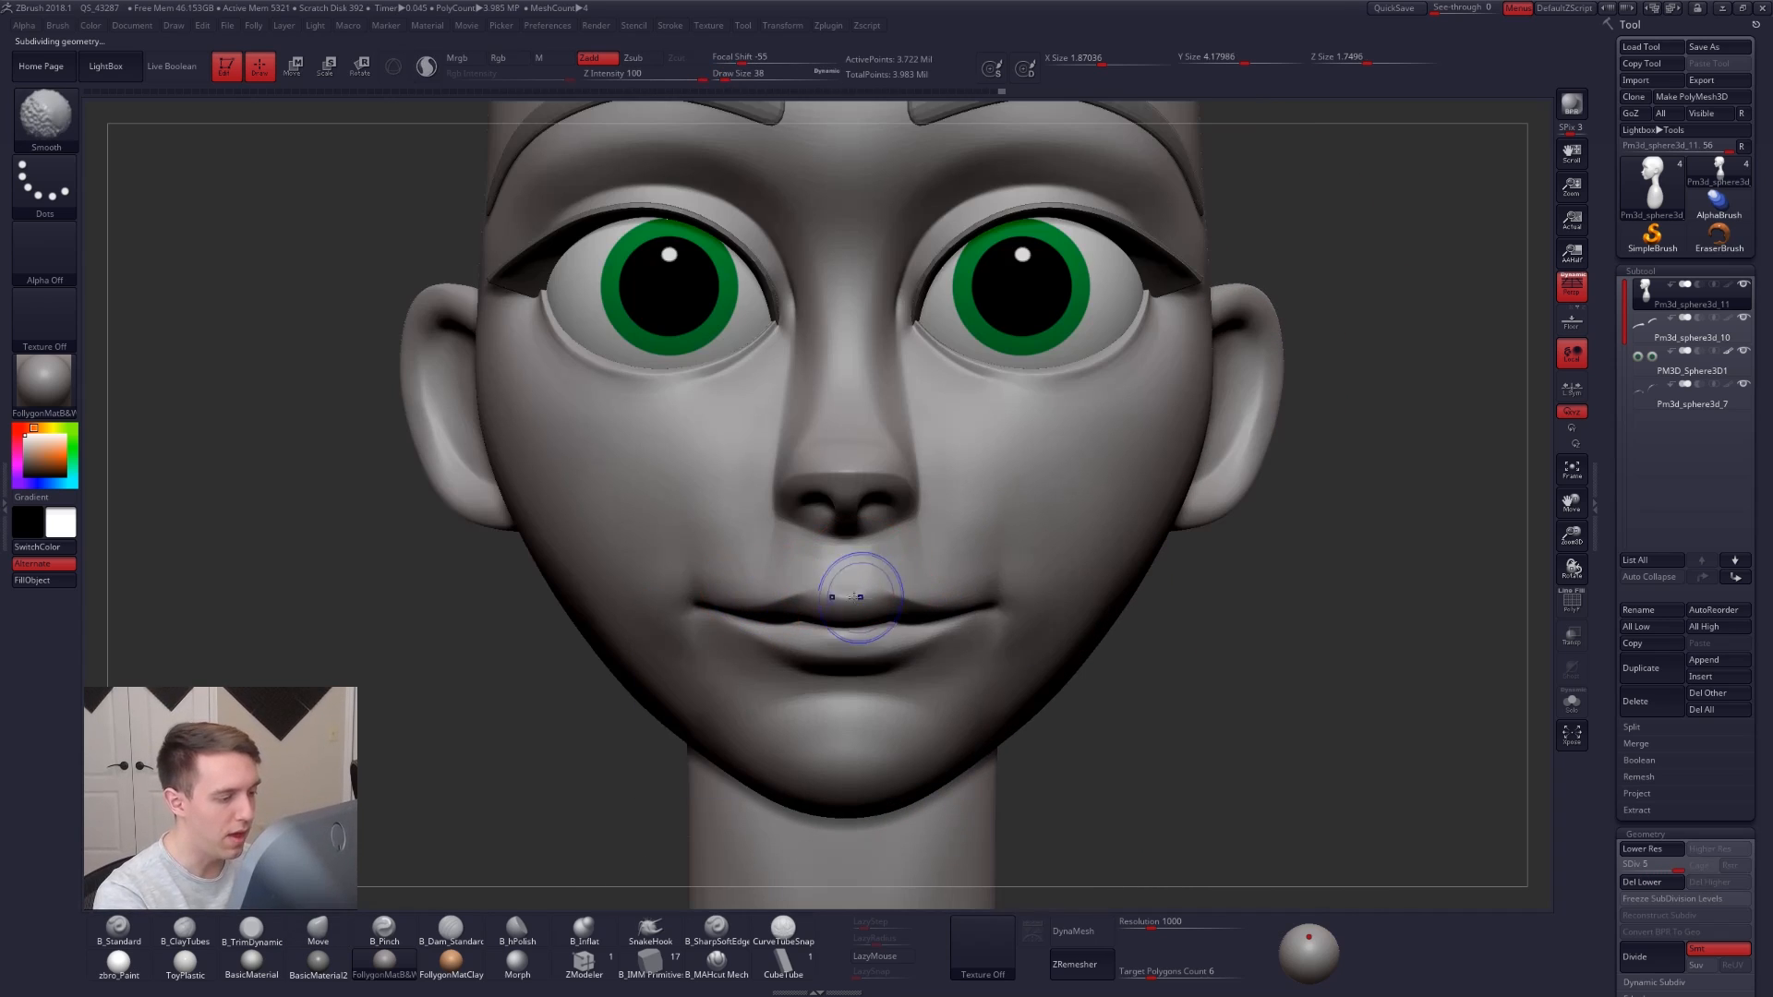
{"action": "key", "text": "5"}
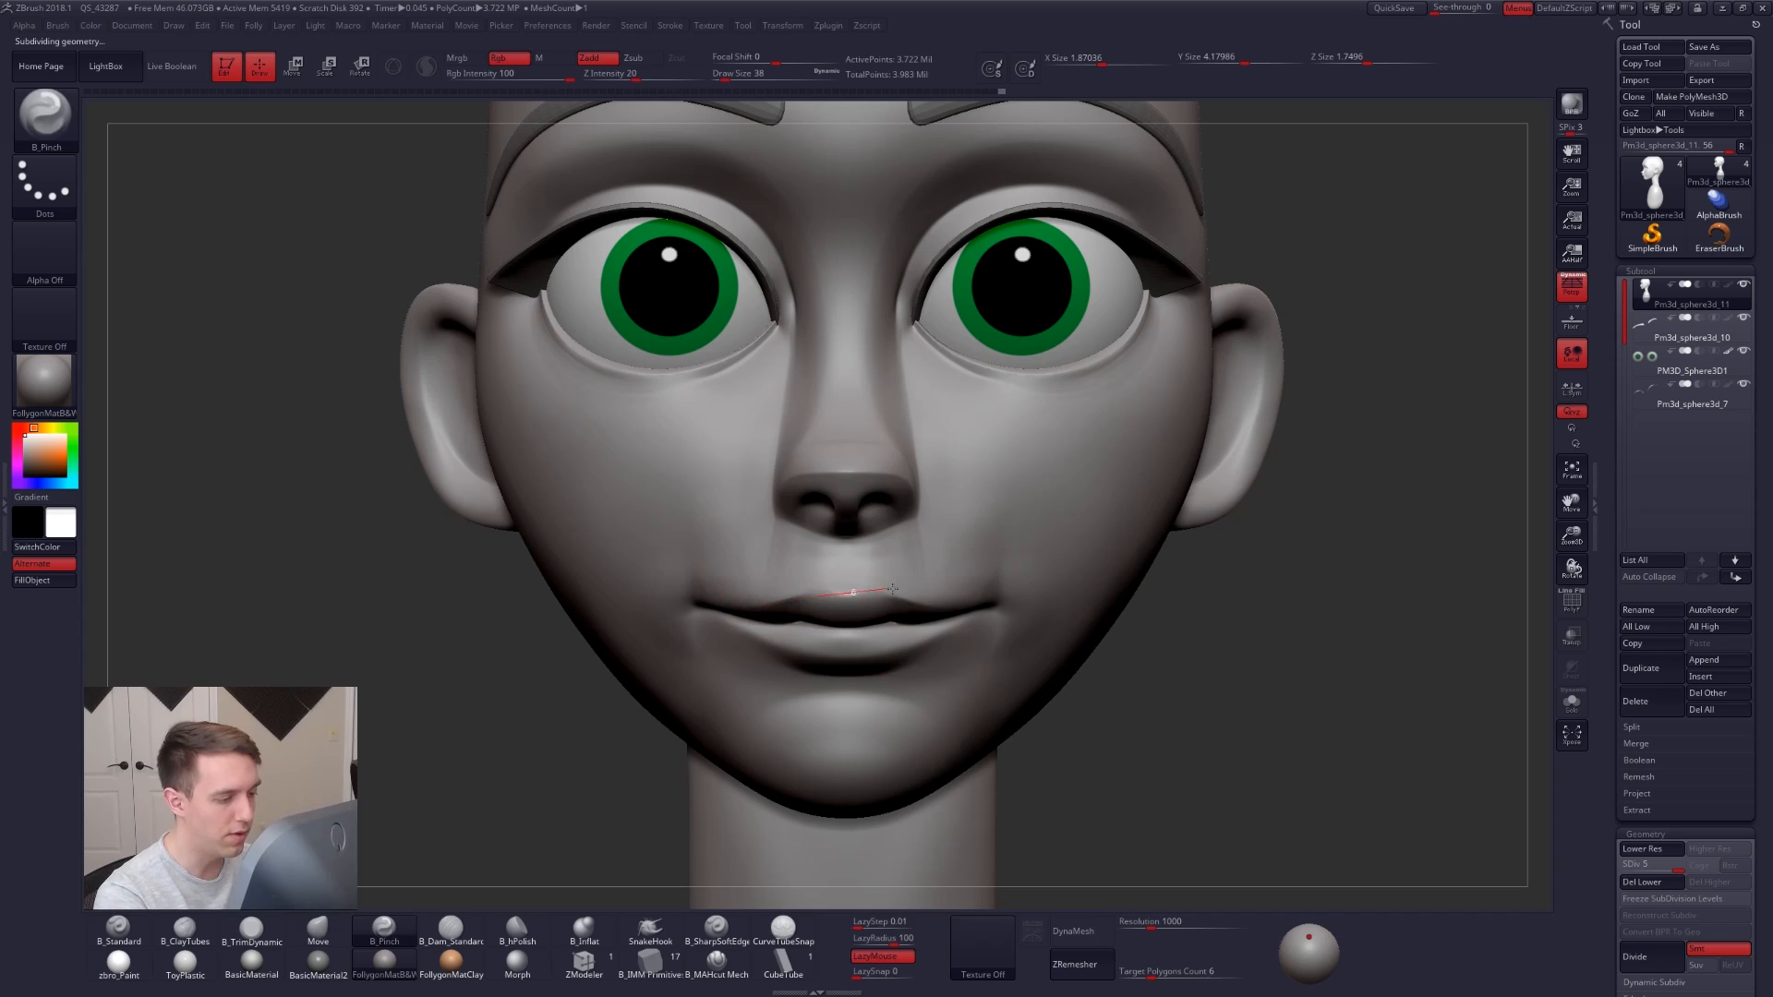
{"action": "right_click_drag", "start_coordinate": [847, 636], "coordinate": [834, 608]}
Shape the side of the nose with the Move brush at draw size 43 on subdivision level 4.
{"action": "key", "text": "4"}
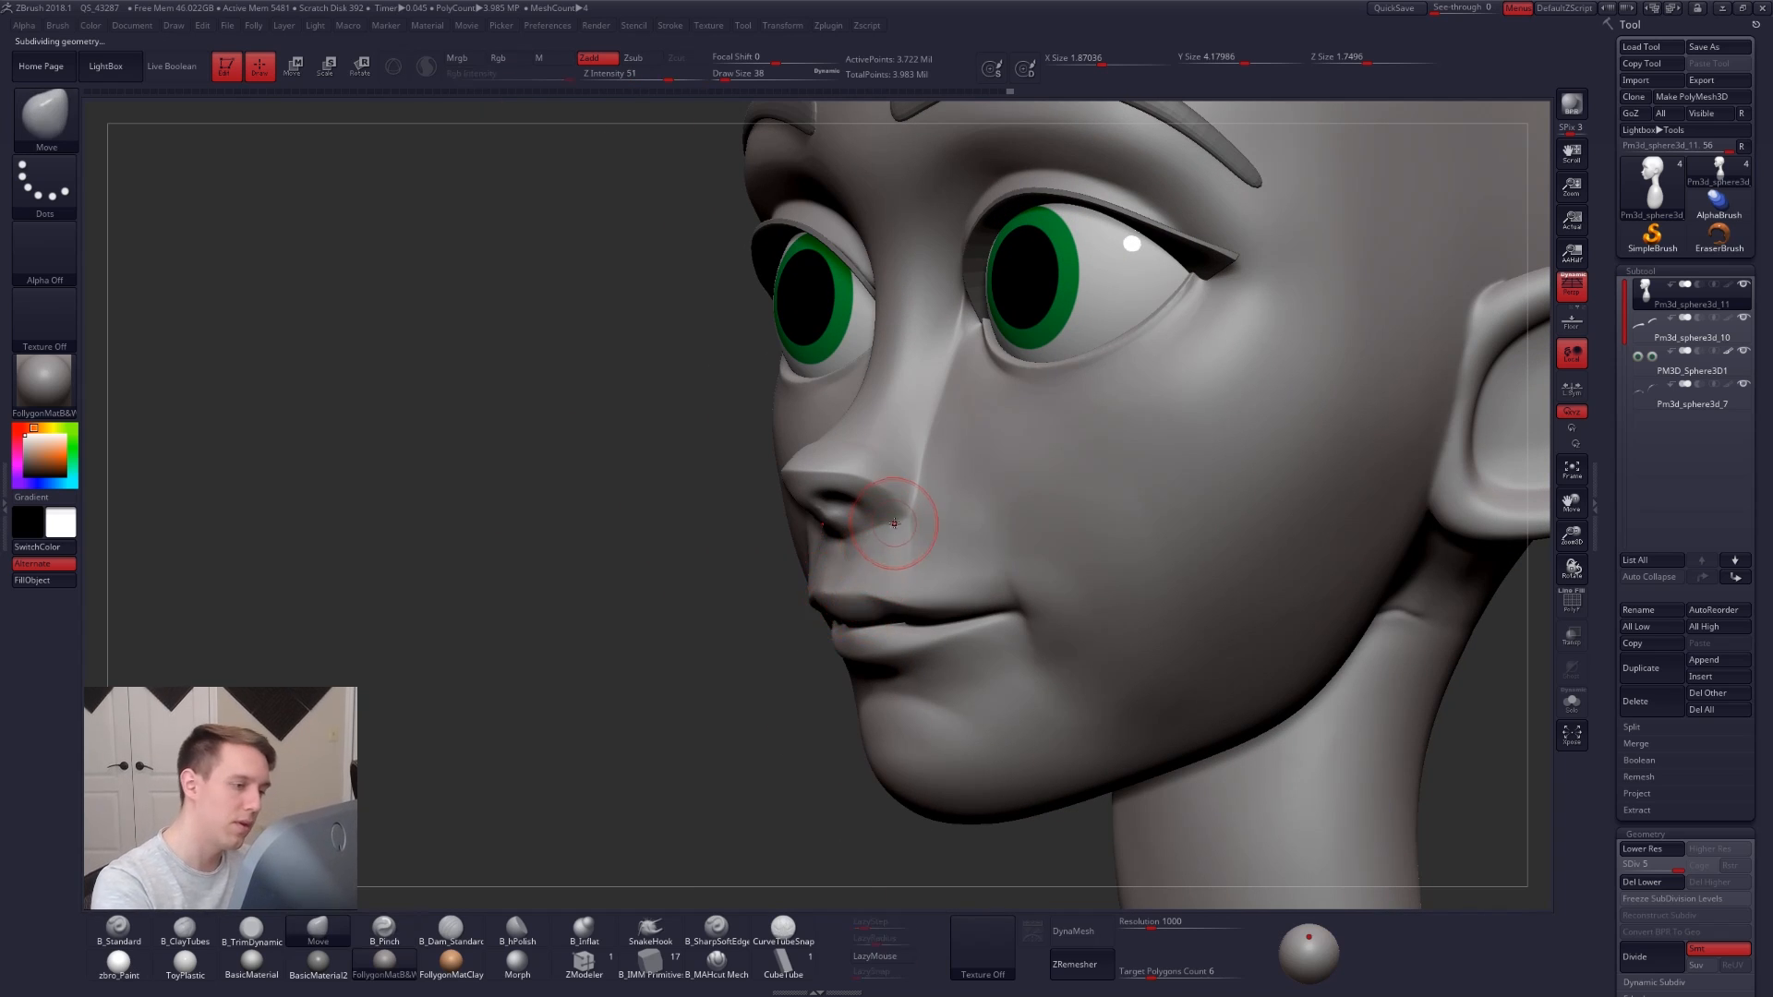
{"action": "right_click_drag", "start_coordinate": [914, 420], "coordinate": [918, 520], "text": "alt"}
{"action": "key", "text": "shift"}
{"action": "key", "text": "shift+d"}
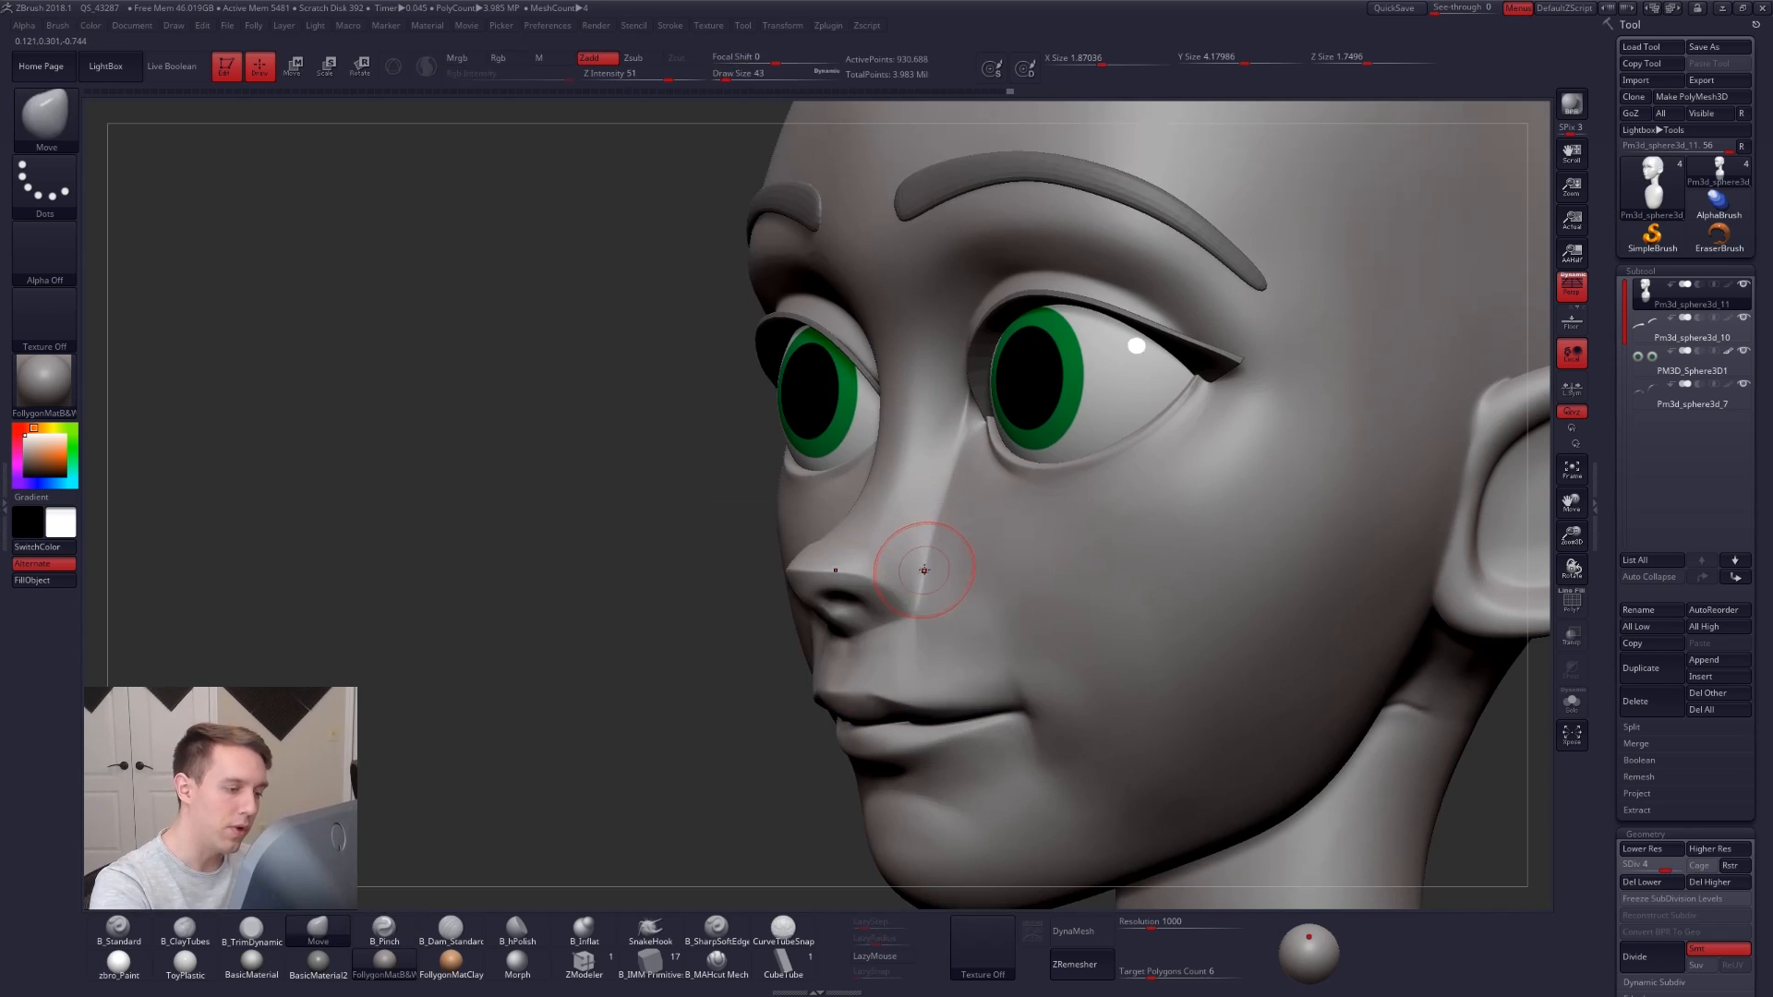
{"action": "key", "text": "s"}
{"action": "left_click_drag", "start_coordinate": [923, 570], "coordinate": [911, 563]}
{"action": "right_click_drag", "start_coordinate": [911, 562], "coordinate": [854, 569]}
Raise the head to subdivision level 5 and define the nostril wing with B_MAHcut Mech at draw size 33.
{"action": "key", "text": "d"}
{"action": "left_click", "coordinate": [716, 961]}
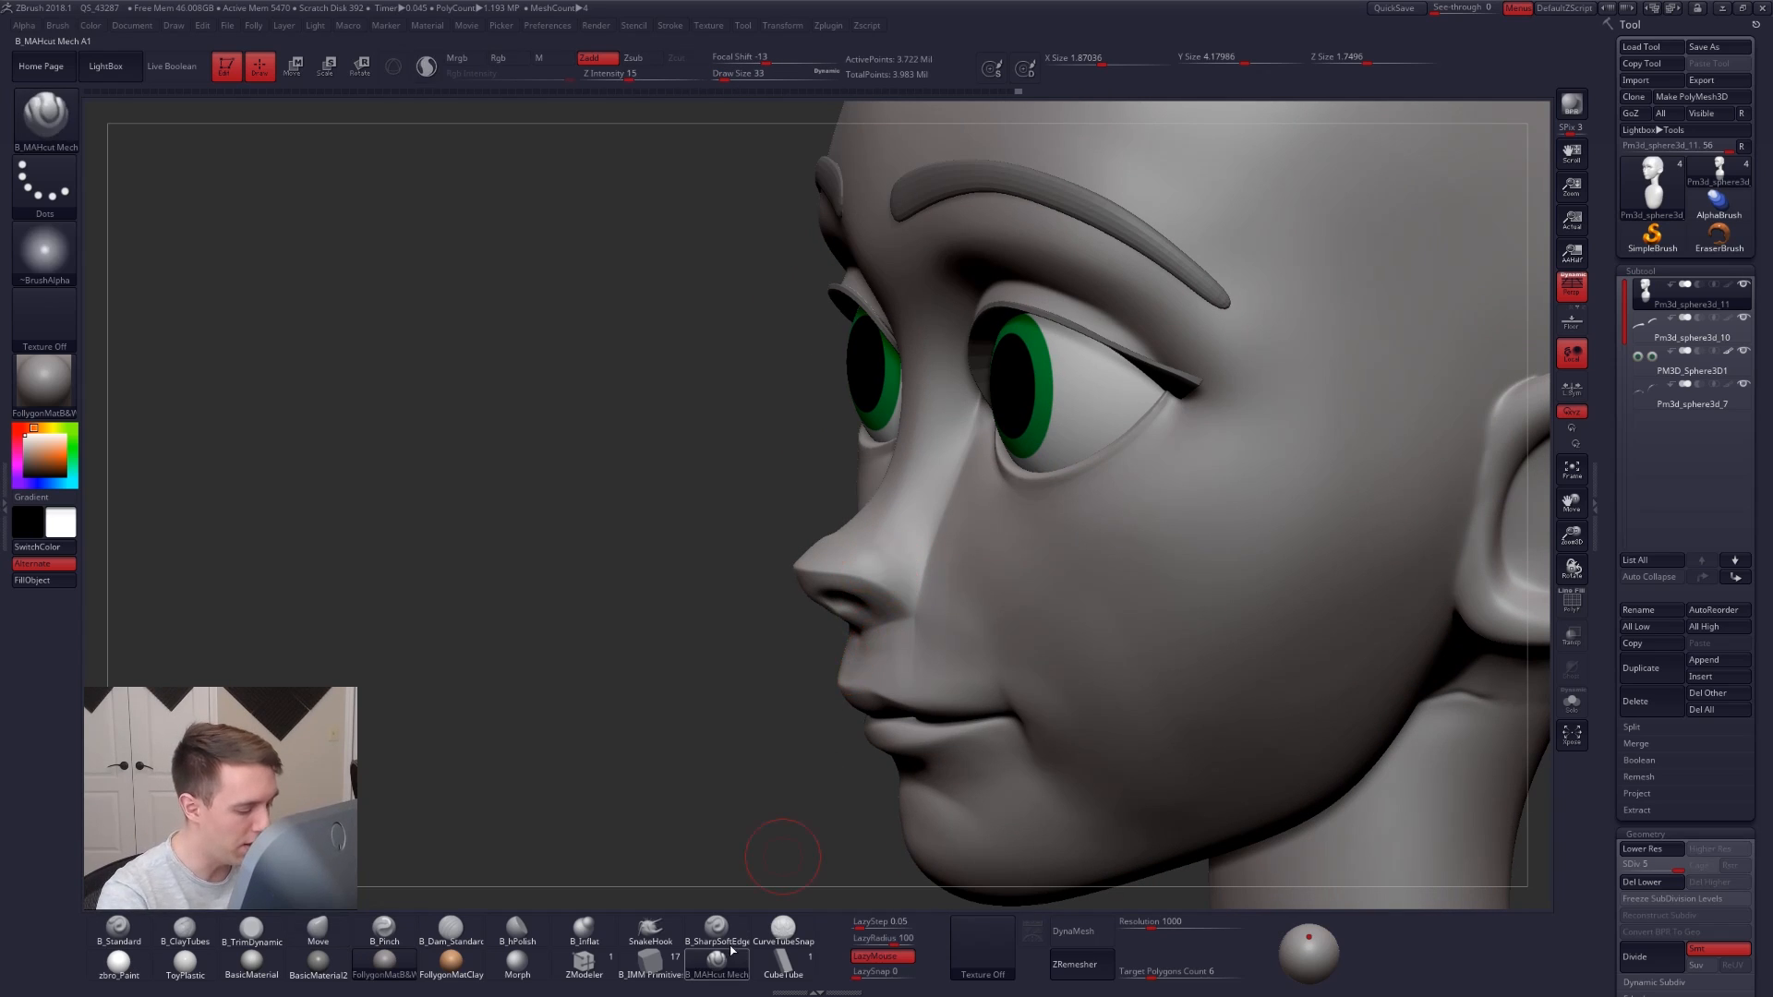
{"action": "key", "text": "space"}
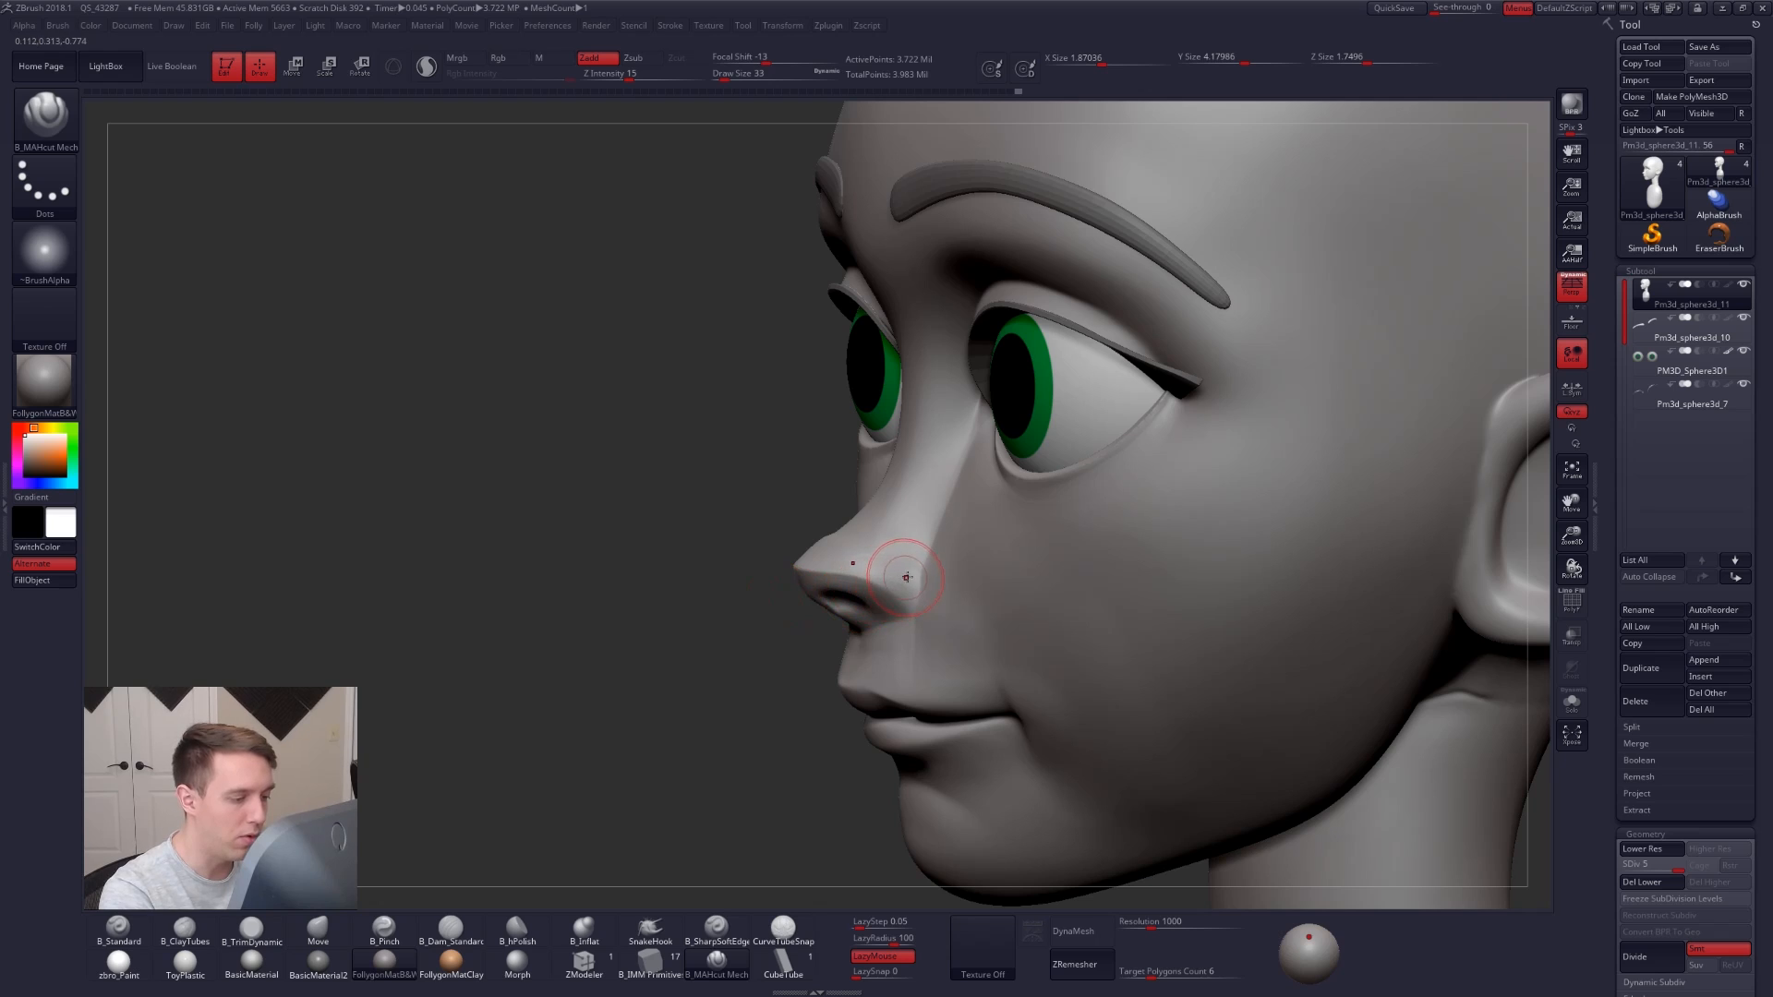
{"action": "mouse_move", "coordinate": [907, 577]}
{"action": "right_mouse_down"}
{"action": "mouse_move", "coordinate": [918, 594]}
{"action": "mouse_move", "coordinate": [835, 637]}
{"action": "right_mouse_up"}
Flatten the area between the nose and the upper lip with B_TrimDynamic at draw size 33.
{"action": "key", "text": "b"}
{"action": "key", "text": "m"}
{"action": "key", "text": "v"}
{"action": "key", "text": "b"}
{"action": "key", "text": "t"}
{"action": "key", "text": "d"}
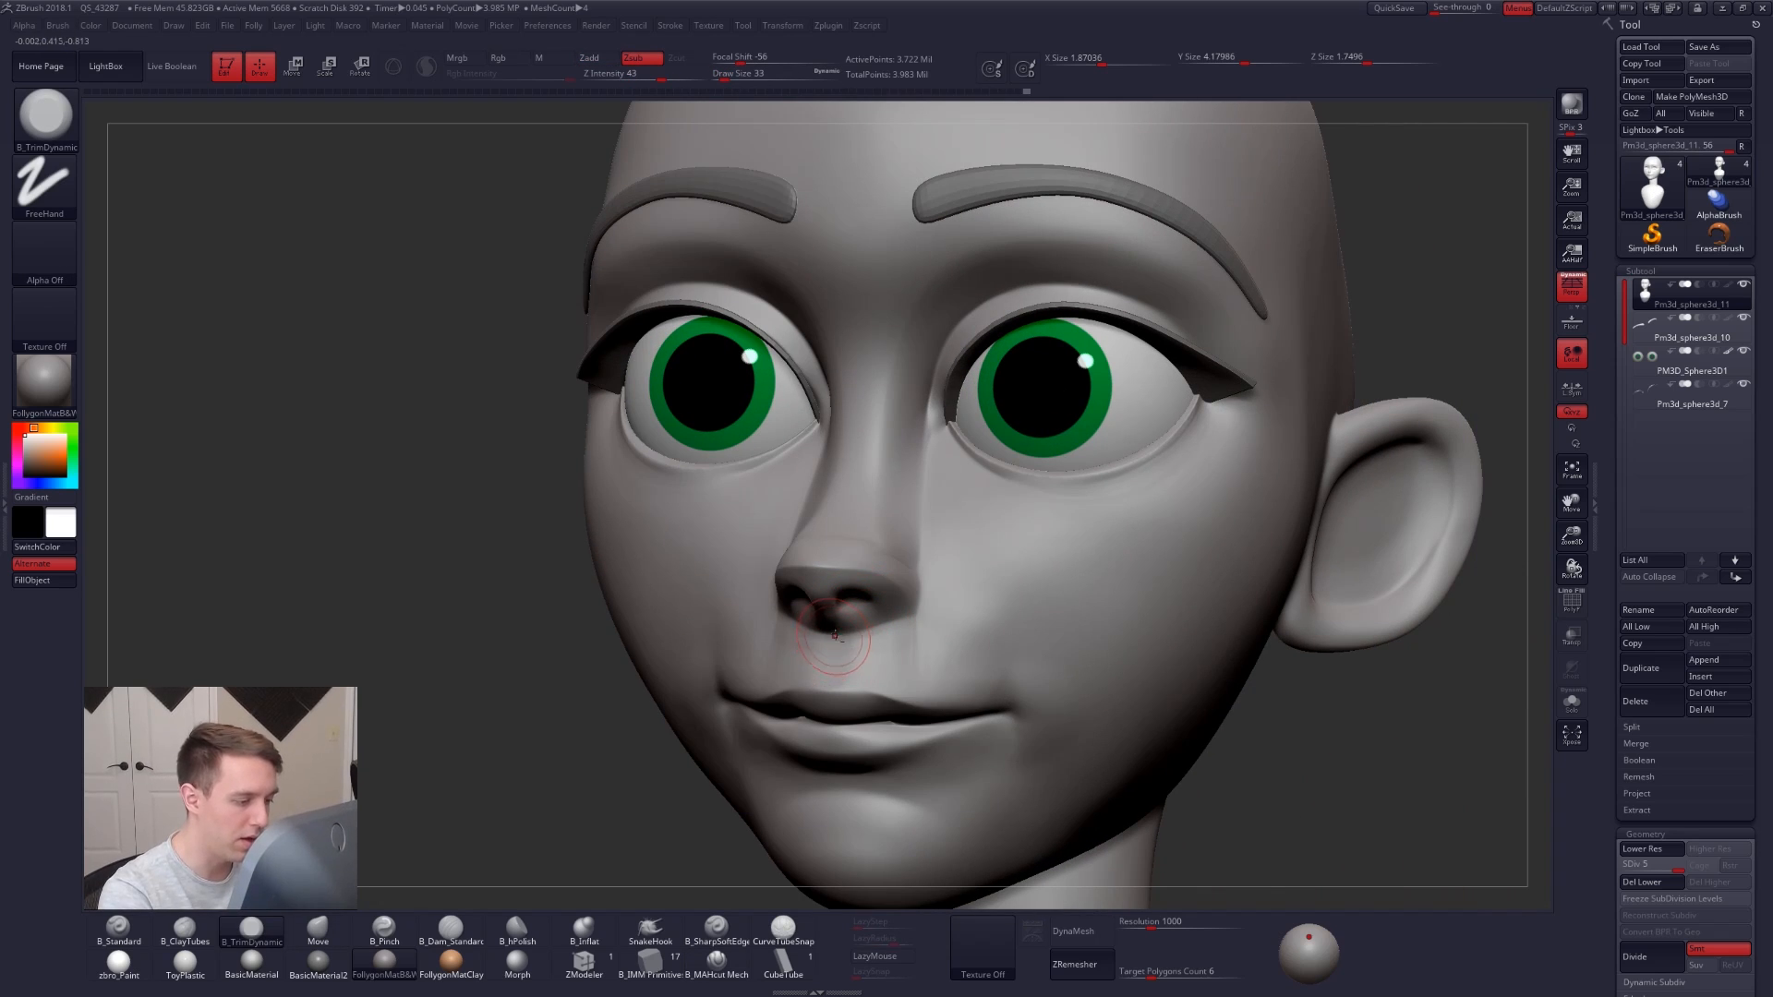
{"action": "right_click_drag", "start_coordinate": [859, 671], "coordinate": [812, 677]}
Pinch the strip between the nostrils under the nose with B_Pinch at draw size 33.
{"action": "key", "text": "b"}
{"action": "key", "text": "p"}
{"action": "key", "text": "i"}
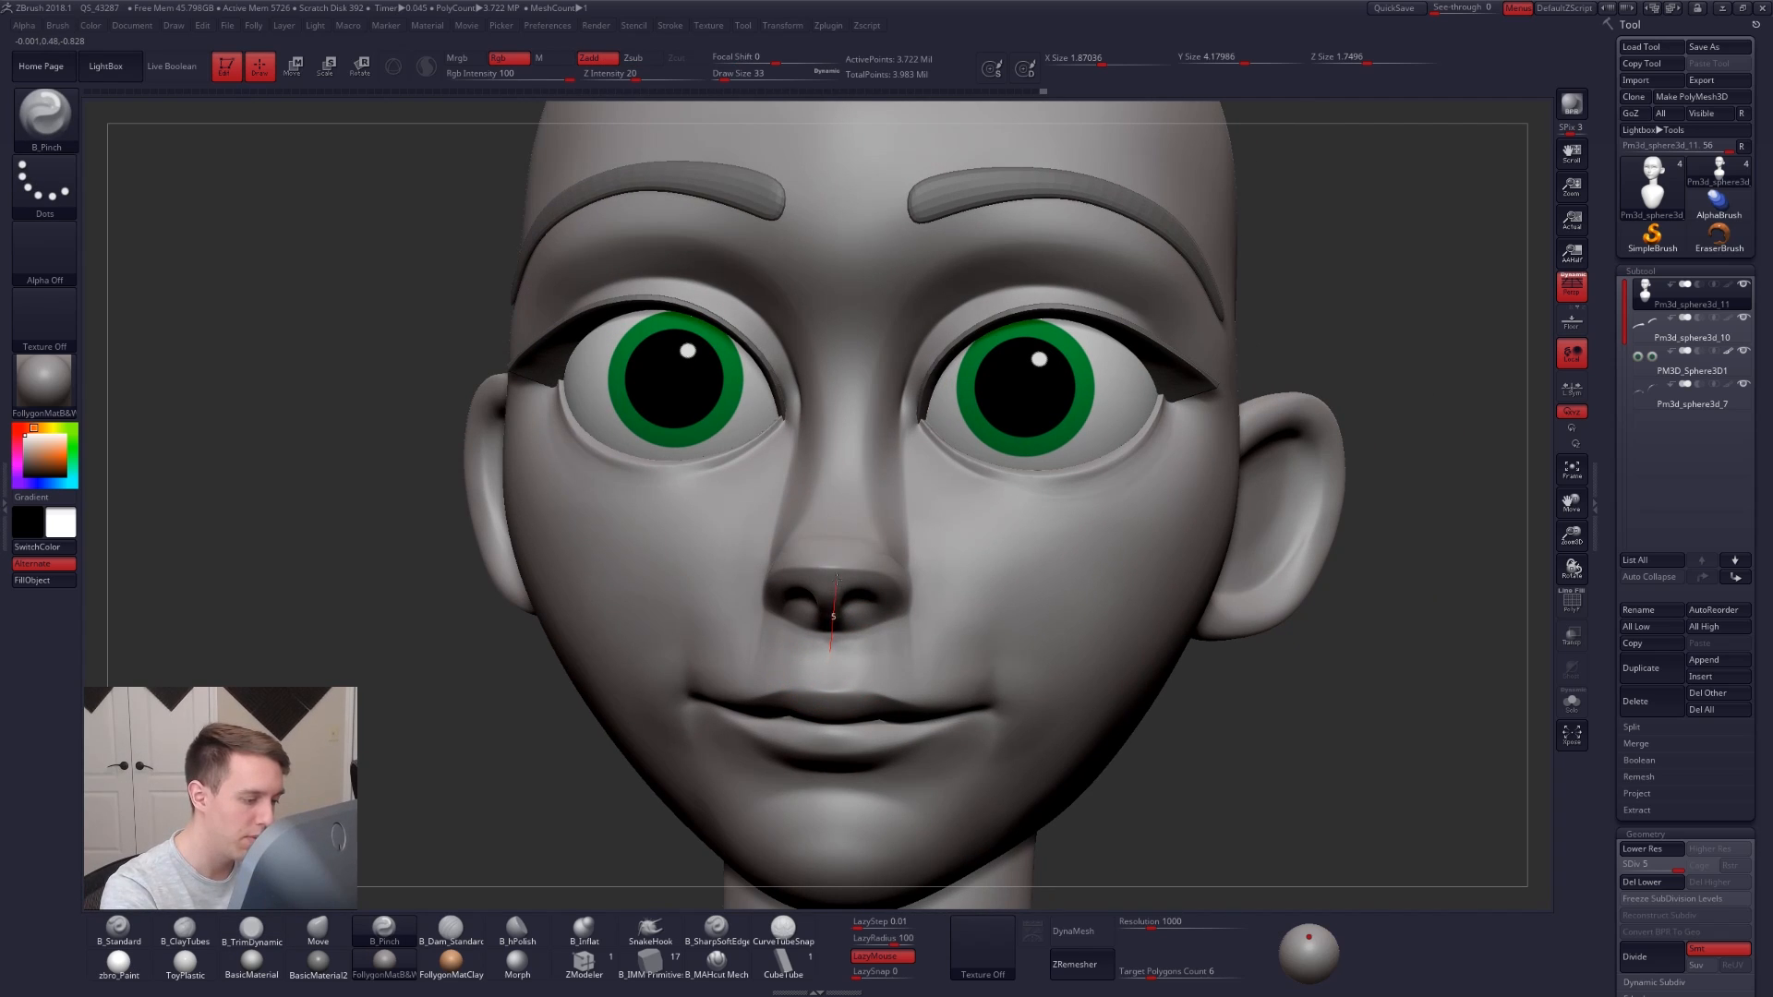
Build up the philtrum ridges above the upper lip with B_ClayTubes at draw size 38.
{"action": "key", "text": "b"}
{"action": "key", "text": "c"}
{"action": "key", "text": "t"}
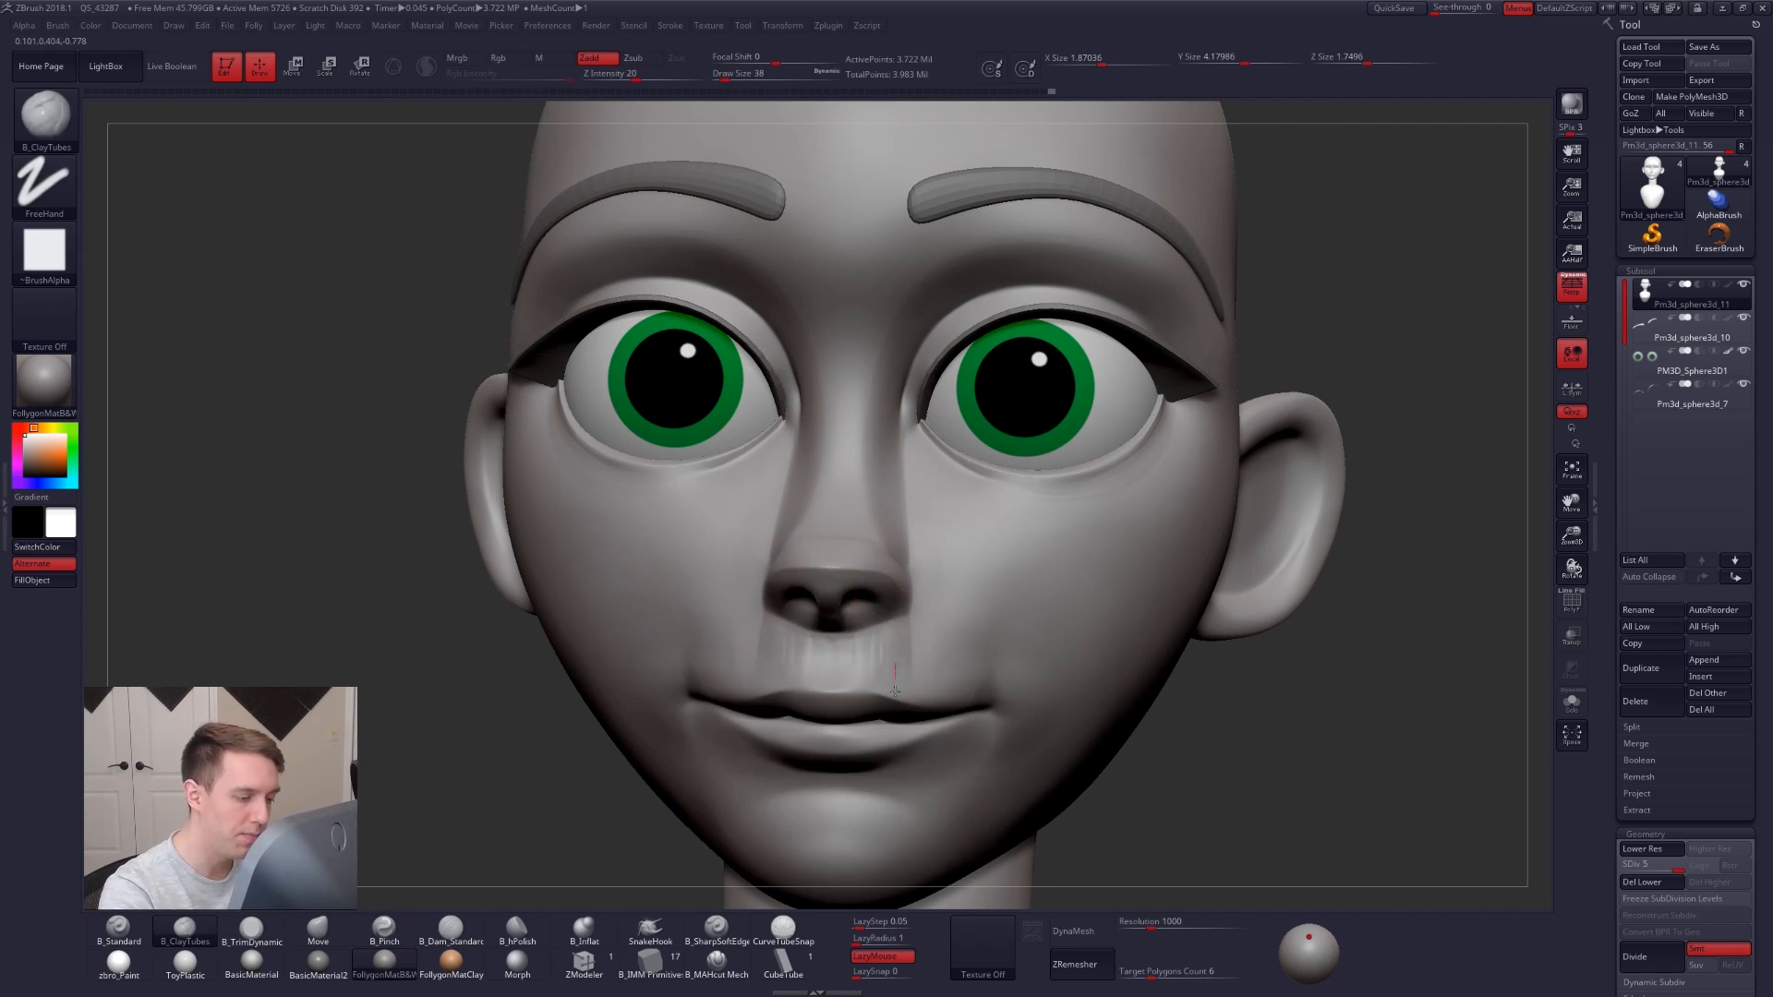
{"action": "left_click_drag", "start_coordinate": [895, 692], "coordinate": [931, 637]}
Enlarge the draw size to 113 and adjust the cheek form with the Move brush.
{"action": "key", "text": "space"}
{"action": "mouse_move", "coordinate": [1104, 626]}
{"action": "right_mouse_down"}
{"action": "mouse_move", "coordinate": [1007, 619]}
{"action": "mouse_move", "coordinate": [1053, 693]}
{"action": "right_mouse_up"}
{"action": "right_click_drag", "start_coordinate": [1053, 693], "coordinate": [905, 534], "text": "alt"}
{"action": "right_click", "coordinate": [981, 625]}
{"action": "key", "text": "b"}
{"action": "key", "text": "m"}
{"action": "key", "text": "v"}
Build up diagonal strokes across the cheek with B_ClayTubes, increasing the draw size from 113 to 140.
{"action": "key", "text": "b"}
{"action": "key", "text": "c"}
{"action": "key", "text": "t"}
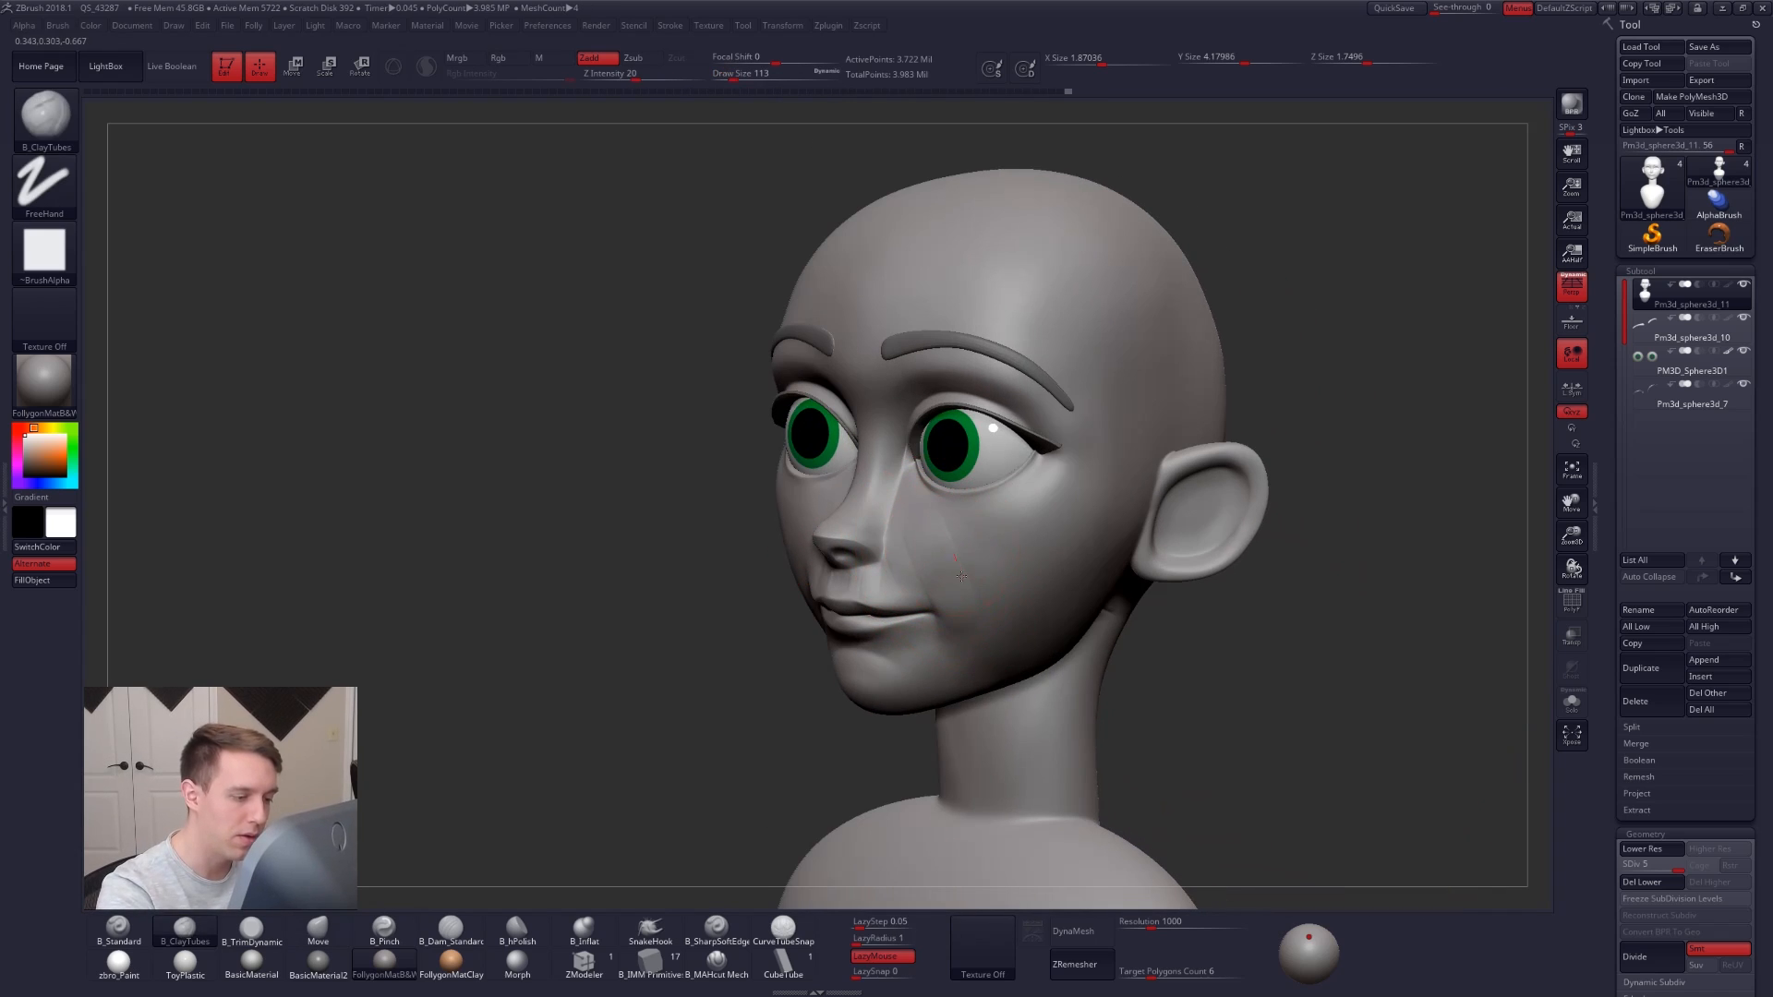
{"action": "left_click_drag", "start_coordinate": [1037, 635], "coordinate": [1038, 580]}
{"action": "right_click_drag", "start_coordinate": [840, 628], "coordinate": [909, 646]}
{"action": "key", "text": "space"}
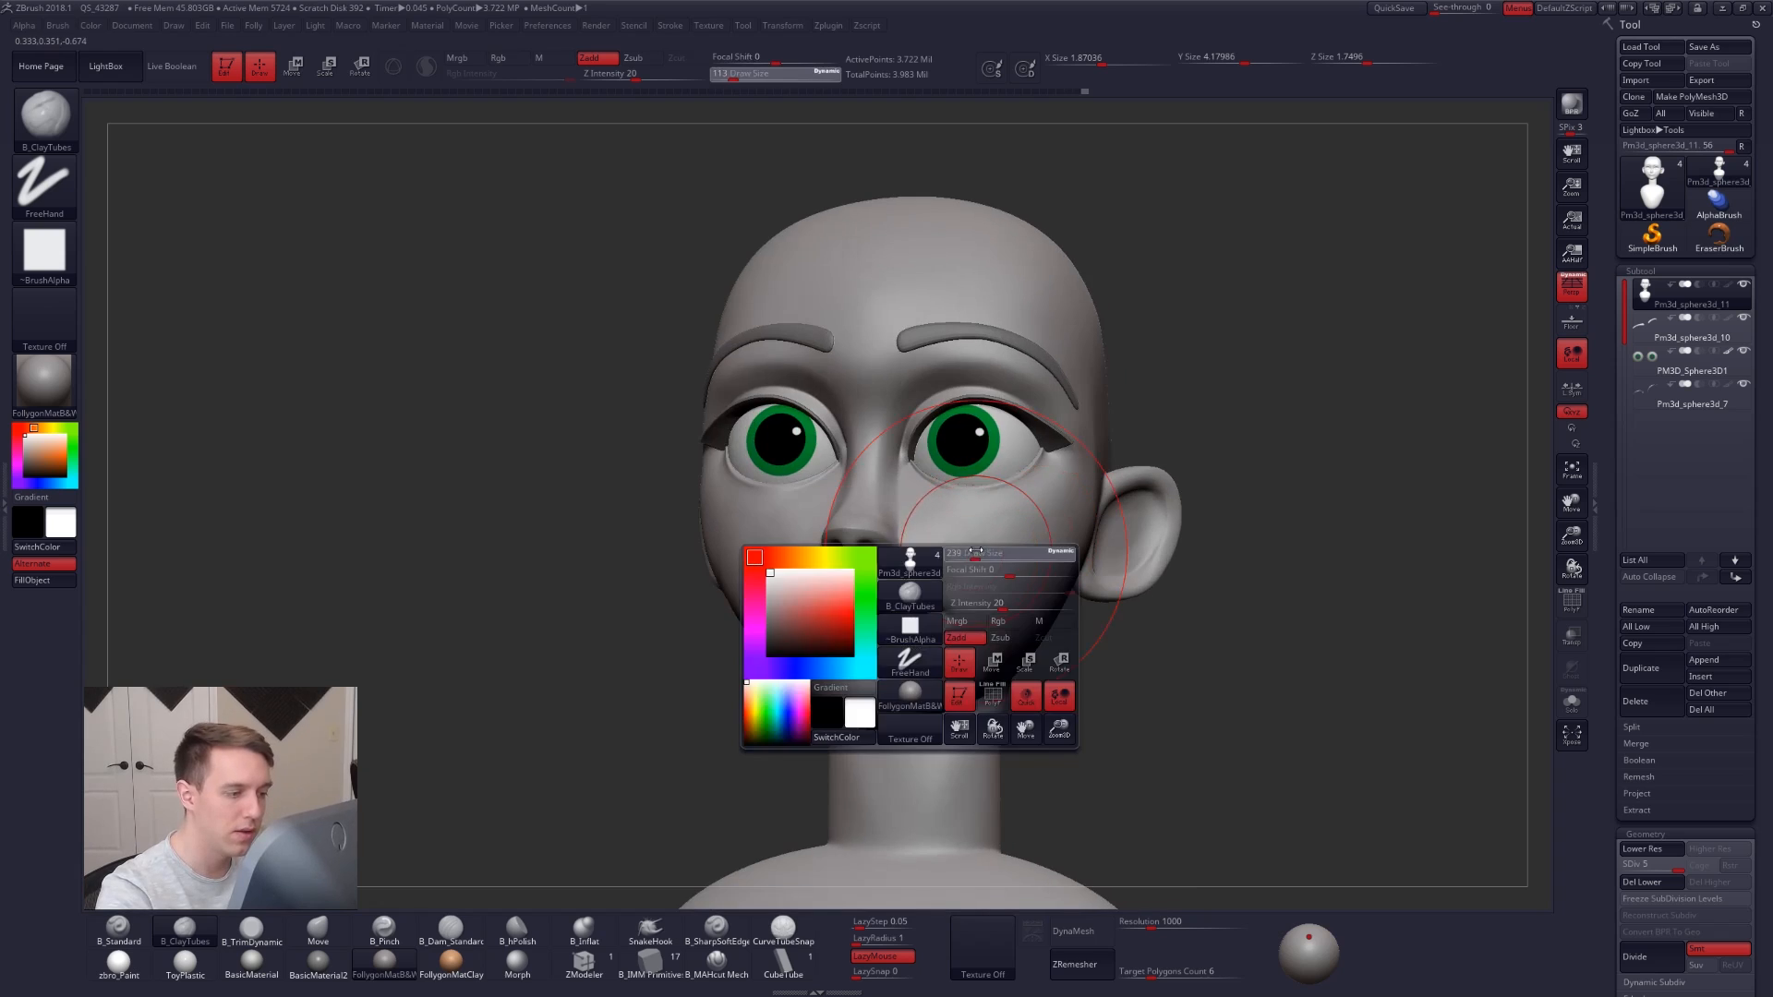
{"action": "left_click_drag", "start_coordinate": [961, 621], "coordinate": [975, 622]}
{"action": "mouse_move", "coordinate": [981, 564]}
{"action": "right_mouse_down"}
{"action": "mouse_move", "coordinate": [916, 555]}
{"action": "mouse_move", "coordinate": [951, 565]}
{"action": "right_mouse_up"}
Lower the head to subdivision level 2 and reshape the cheek beside the nose in profile with Move at draw size 104.
{"action": "key", "text": "b"}
{"action": "key", "text": "m"}
{"action": "key", "text": "v"}
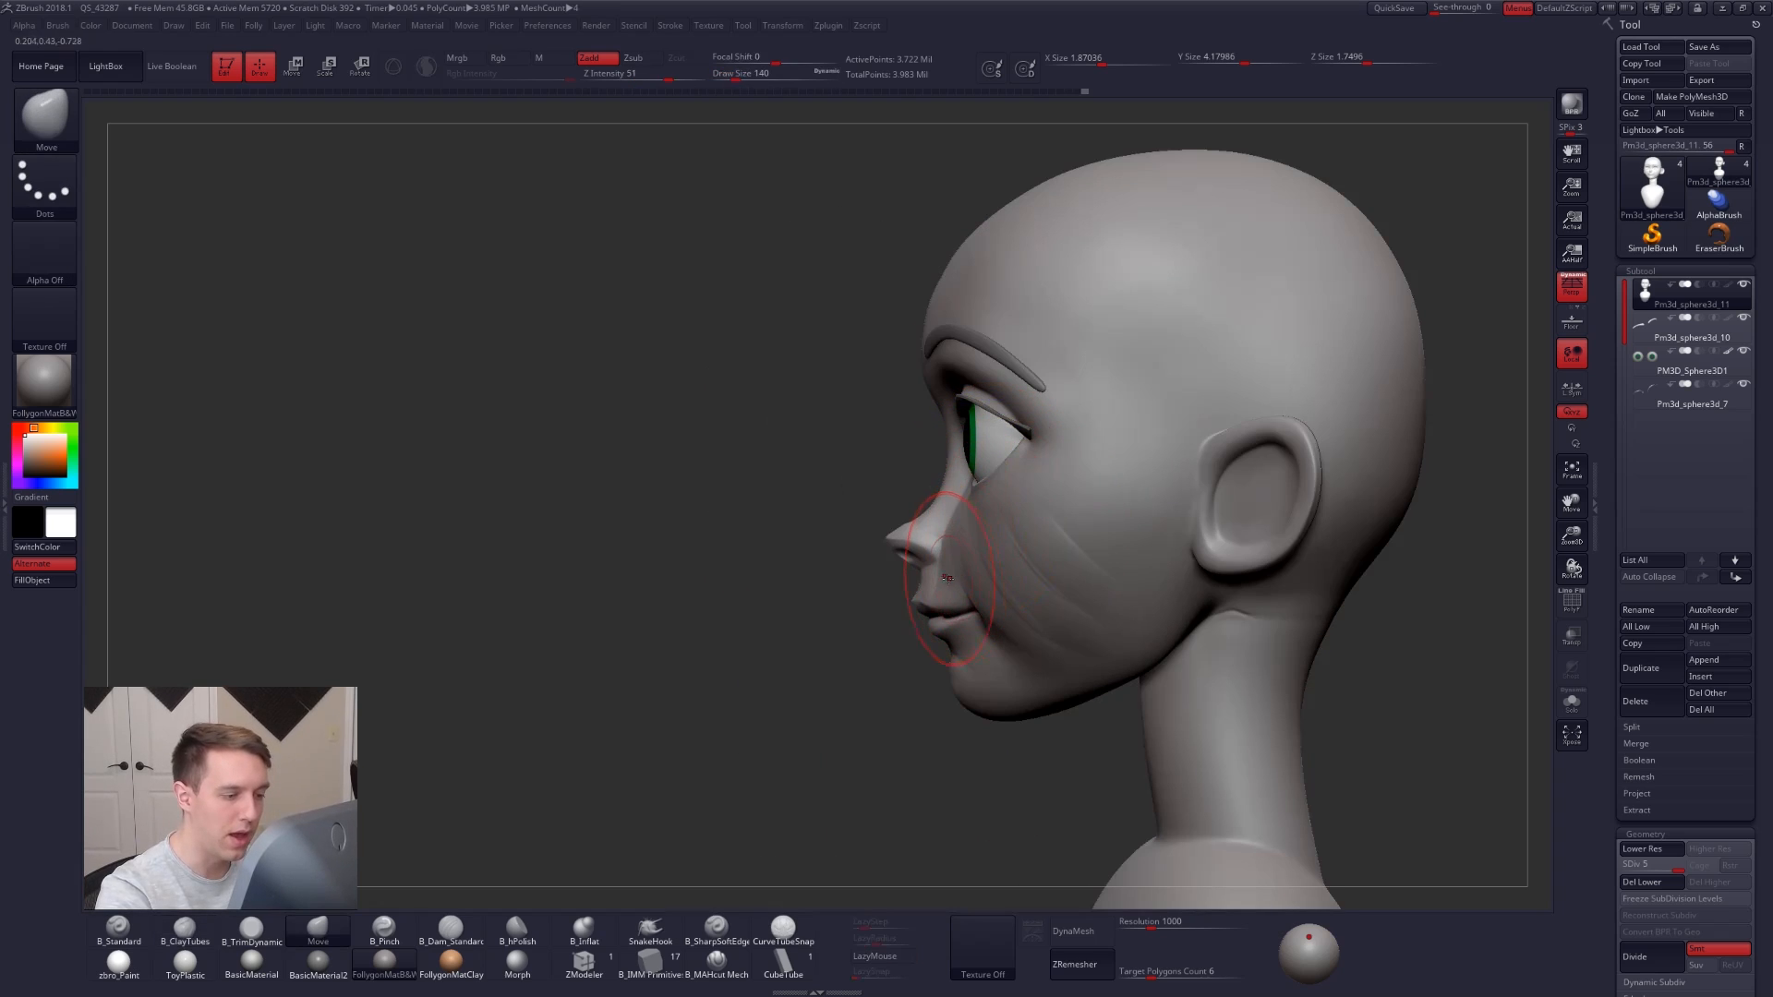
{"action": "key", "text": "space"}
{"action": "key", "text": "shift+d"}
{"action": "key", "text": "shift+d"}
{"action": "key", "text": "shift+d"}
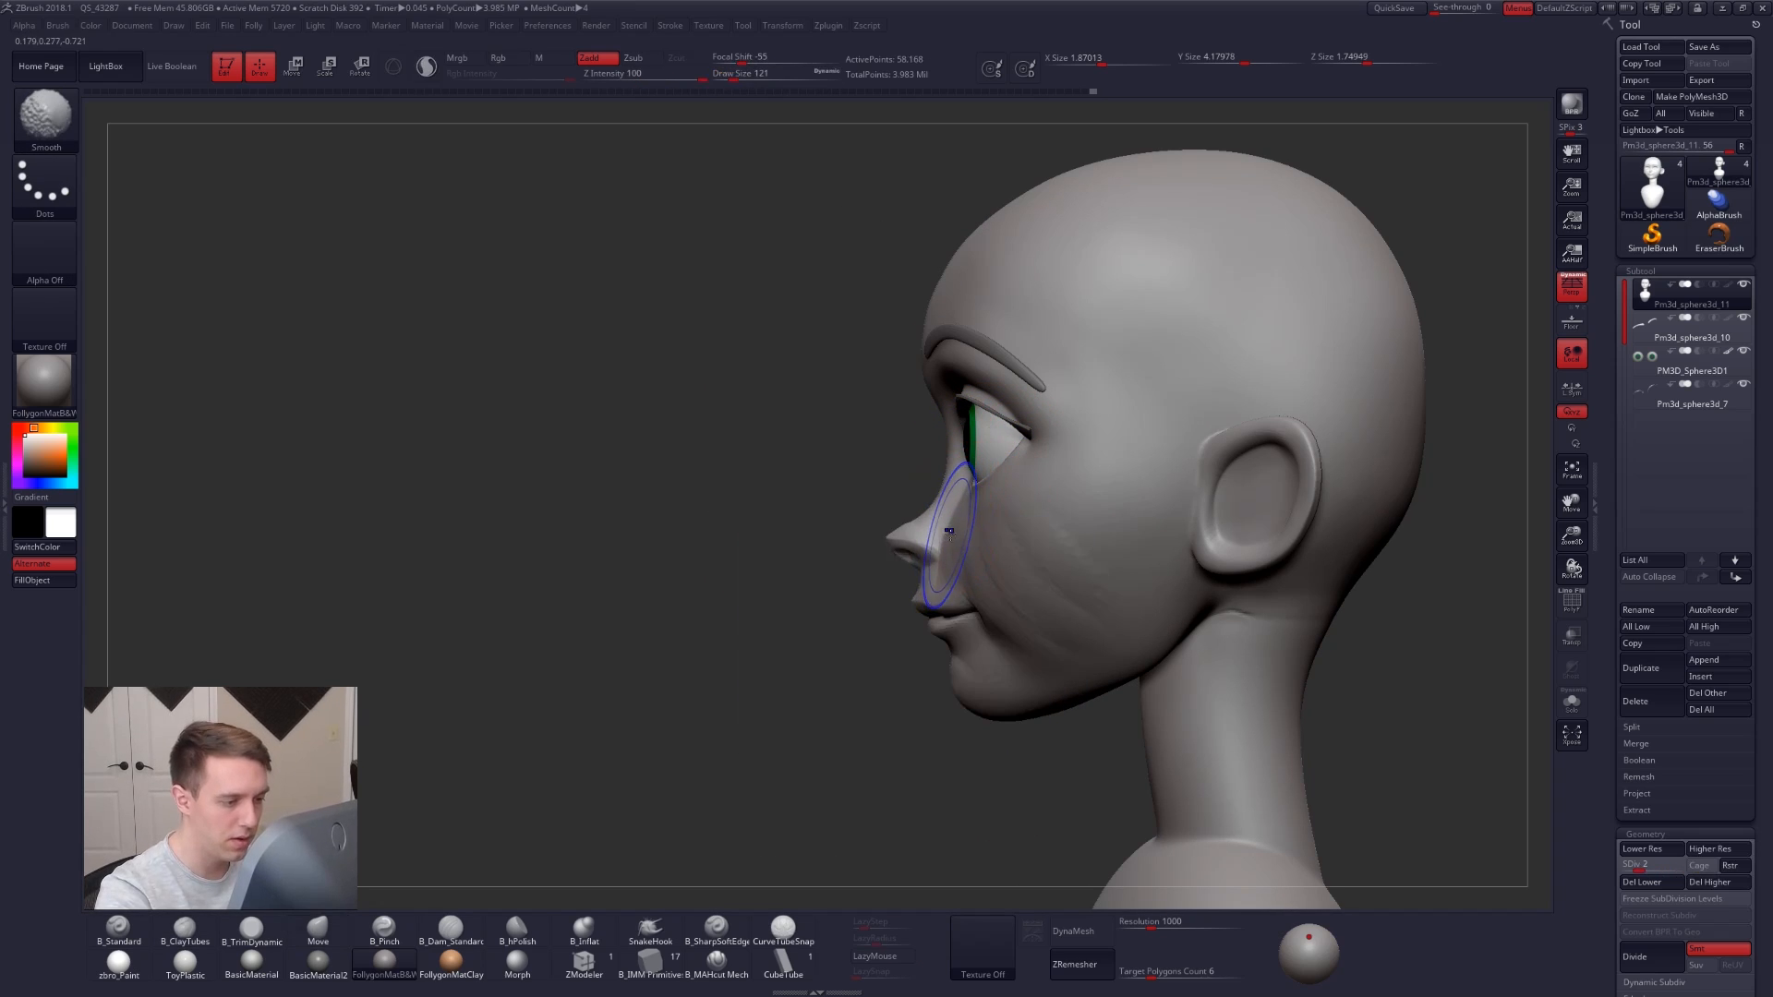
{"action": "key", "text": "space"}
{"action": "left_click", "coordinate": [948, 531]}
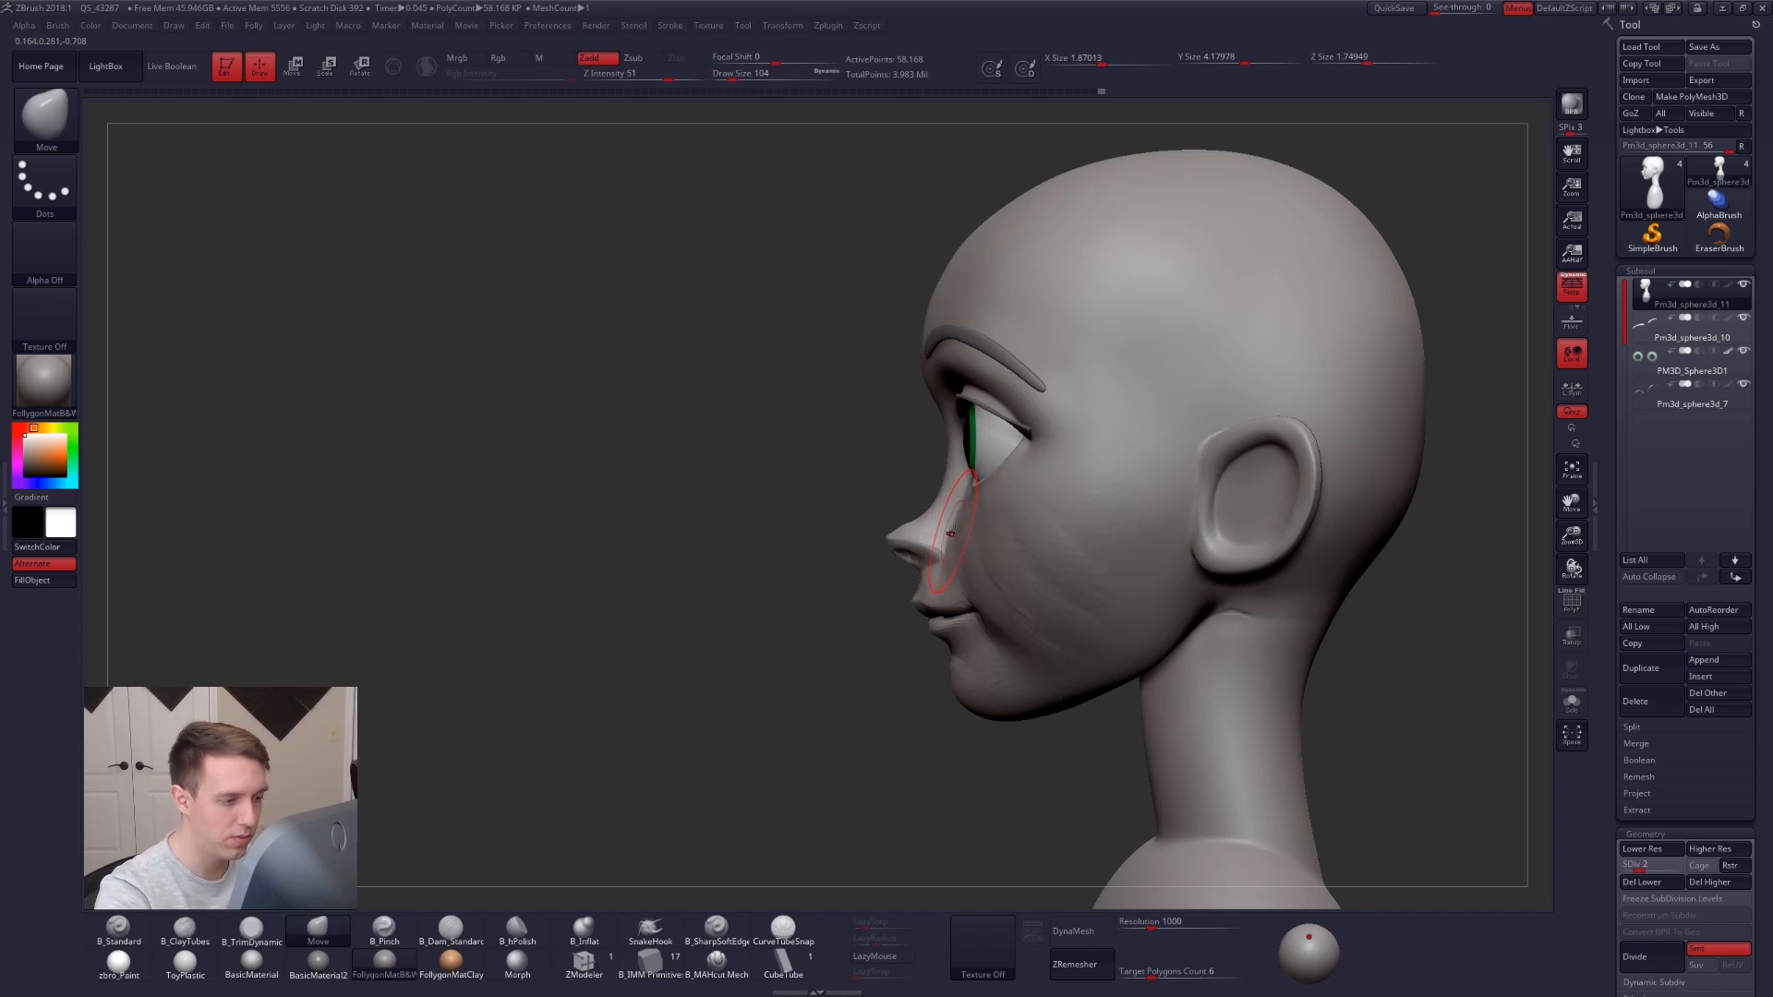
{"action": "key", "text": "bracketleft"}
{"action": "mouse_move", "coordinate": [960, 604]}
{"action": "right_mouse_down"}
{"action": "mouse_move", "coordinate": [999, 594]}
{"action": "mouse_move", "coordinate": [961, 527]}
{"action": "mouse_move", "coordinate": [996, 496]}
{"action": "mouse_move", "coordinate": [979, 527]}
{"action": "right_mouse_up"}
Raise the head to subdivision level 3 and flatten the cheek beside the nose with B_TrimDynamic at draw size 61.
{"action": "key", "text": "d"}
{"action": "key", "text": "3"}
{"action": "key", "text": "space"}
{"action": "left_click_drag", "start_coordinate": [980, 517], "coordinate": [973, 517]}
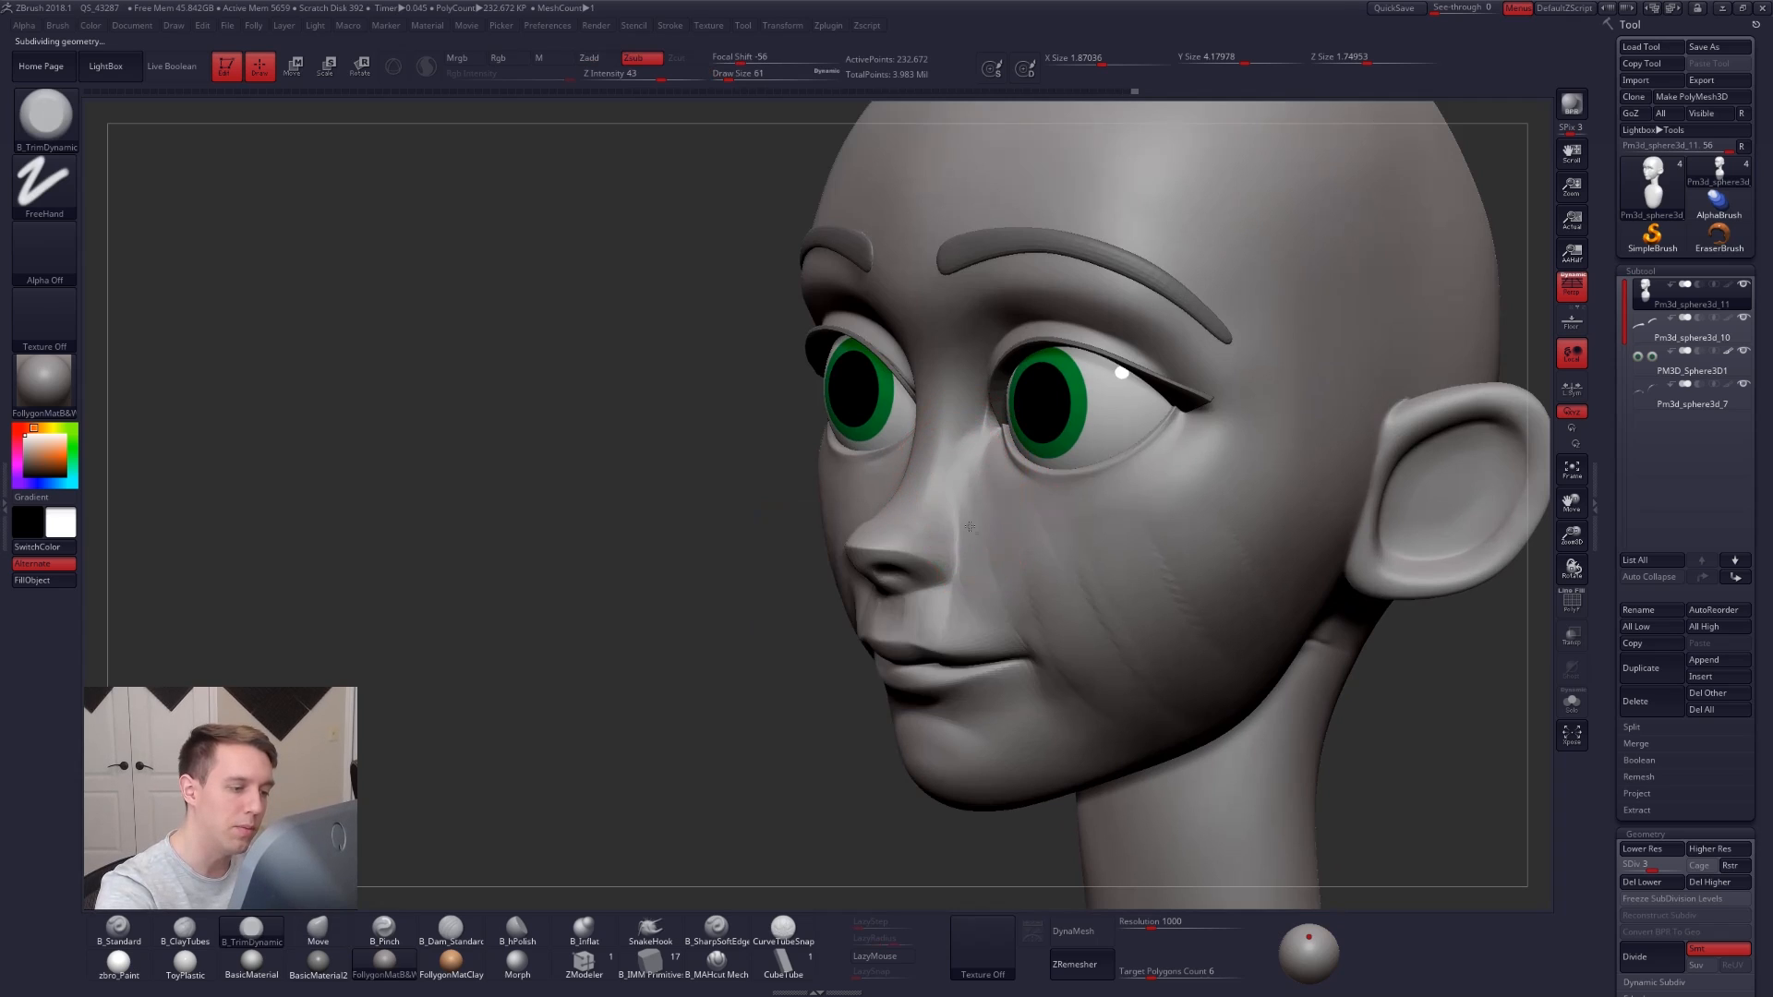
Switch to B_ClayTubes and smooth the rough stroke marks on the cheek.
{"action": "key", "text": "b"}
{"action": "key", "text": "c"}
{"action": "key", "text": "t"}
{"action": "key", "text": "shift"}
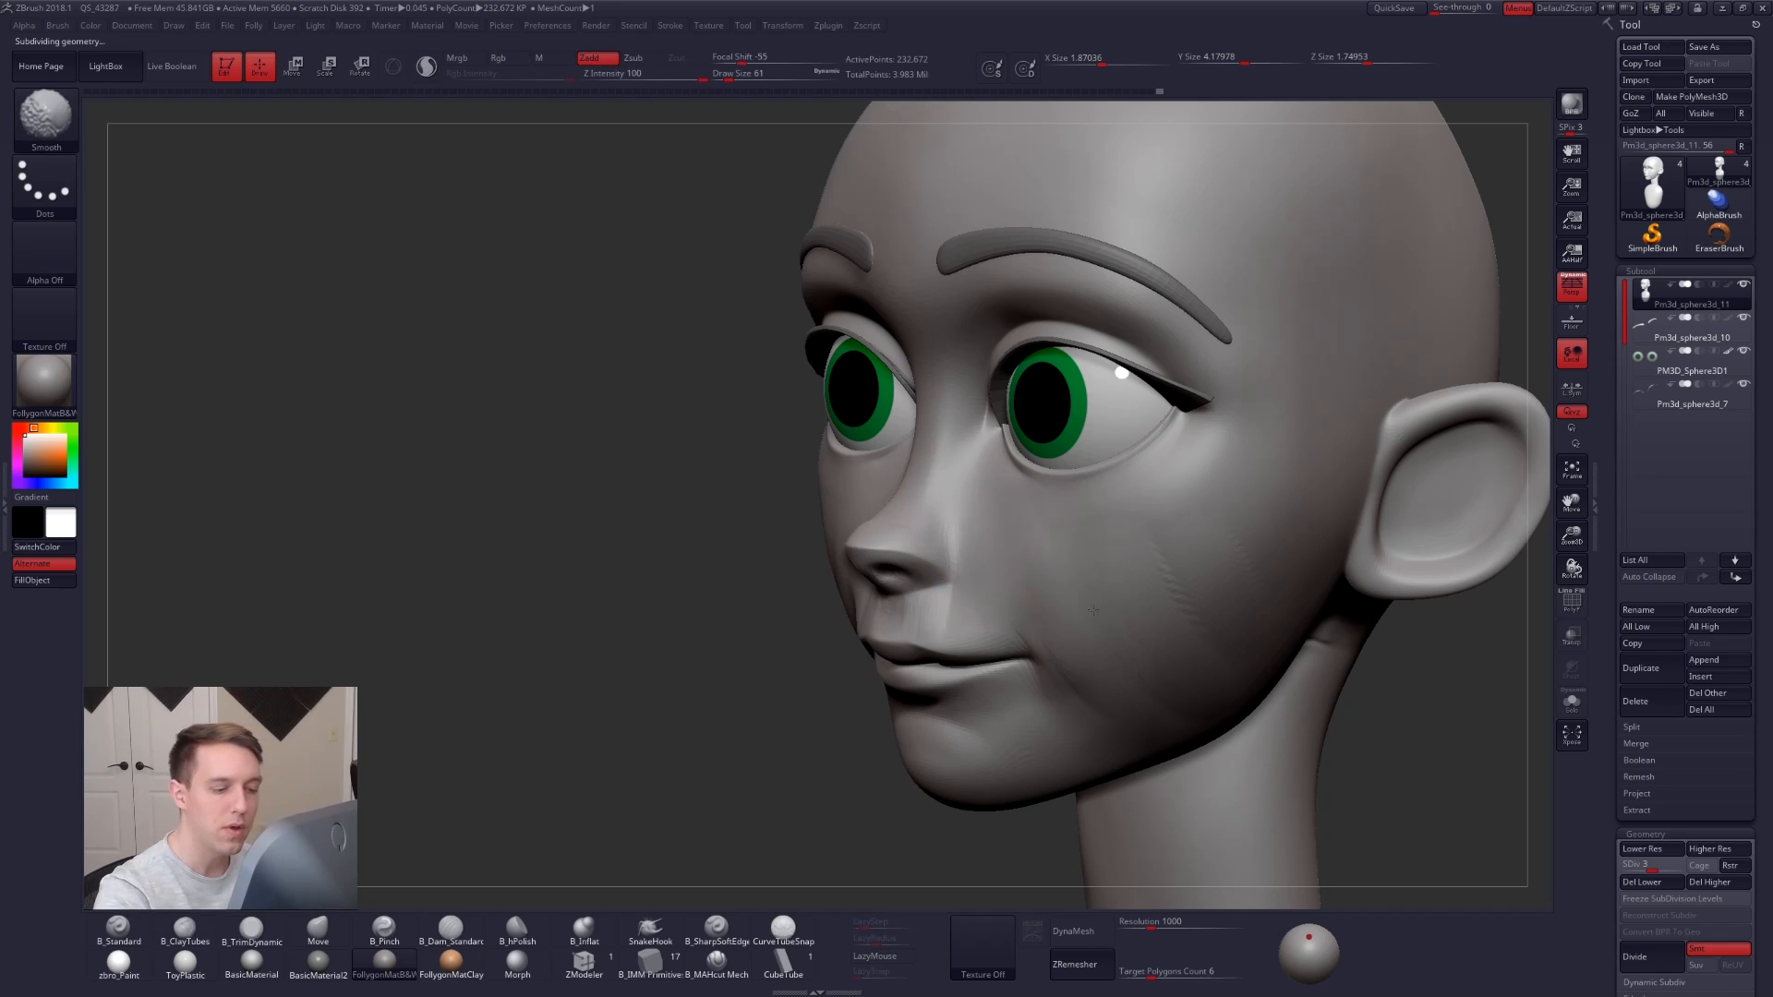
Enlarge the draw size to 113 and blend the side of the cheek by smoothing it.
{"action": "right_click_drag", "start_coordinate": [1221, 697], "coordinate": [1124, 684], "text": "ctrl"}
{"action": "key", "text": "space"}
{"action": "left_click_drag", "start_coordinate": [1124, 684], "coordinate": [1134, 684]}
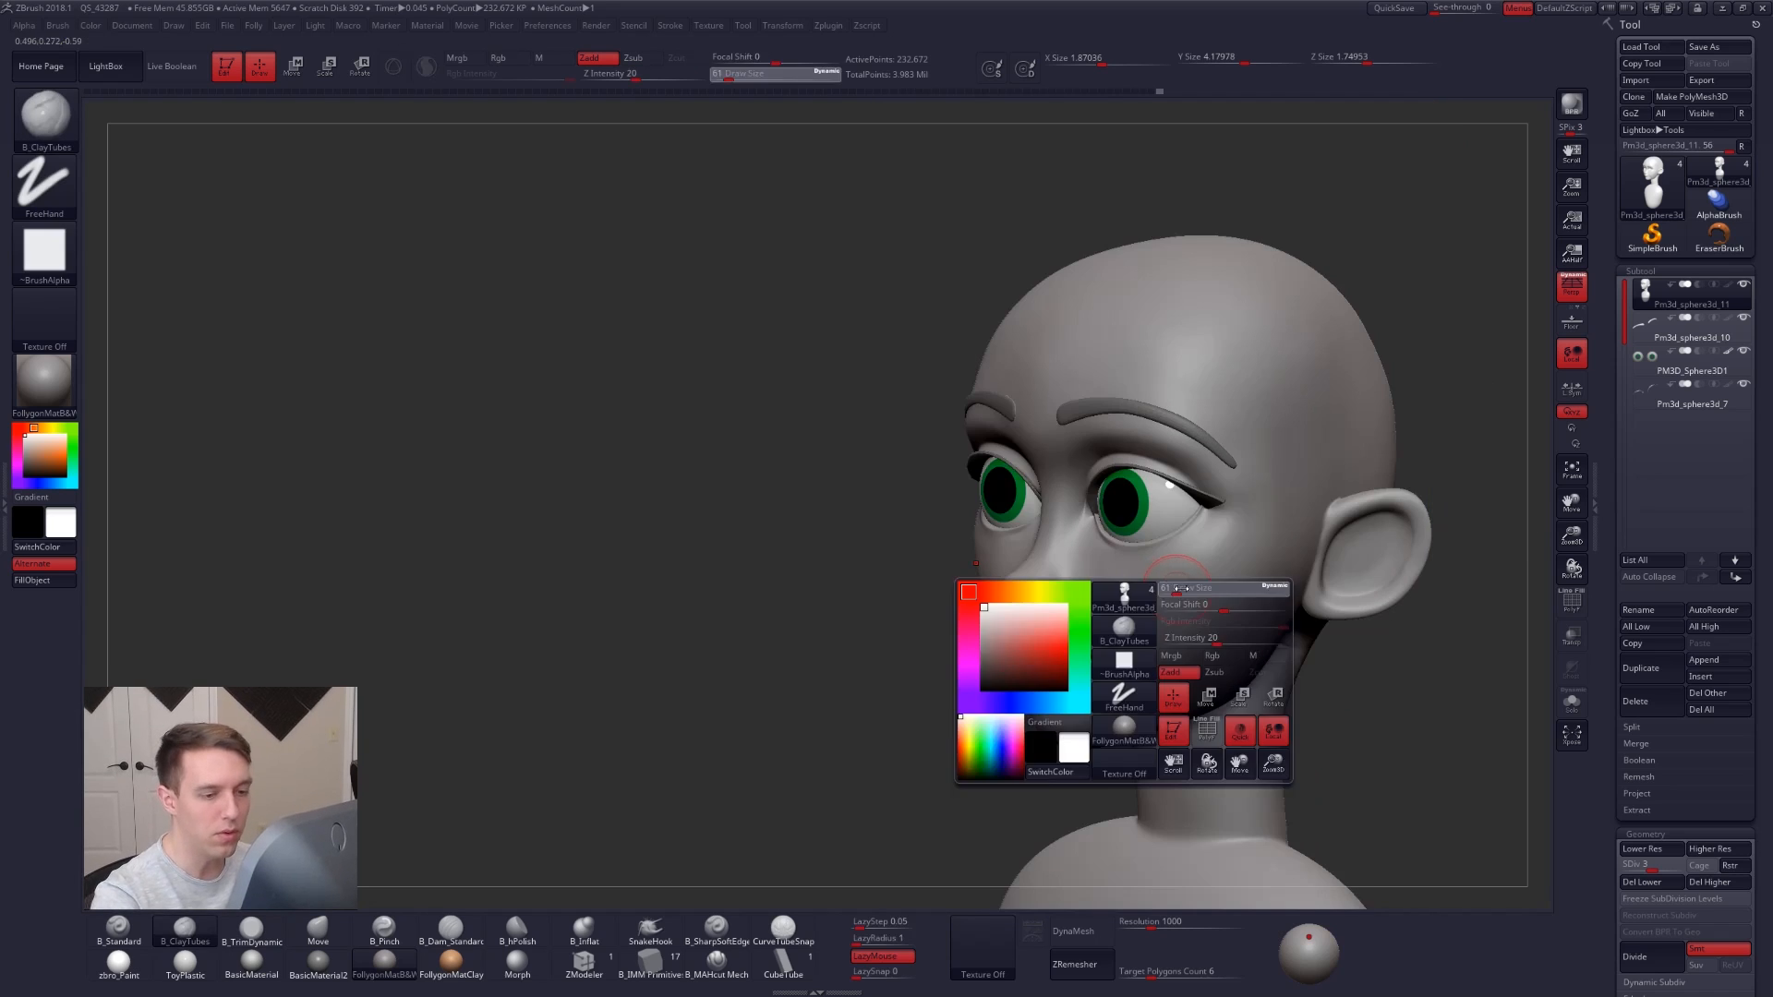
{"action": "right_click_drag", "start_coordinate": [1134, 685], "coordinate": [961, 665]}
{"action": "key", "text": "shift"}
{"action": "mouse_move", "coordinate": [1043, 566]}
{"action": "right_mouse_down"}
{"action": "mouse_move", "coordinate": [1064, 571]}
{"action": "mouse_move", "coordinate": [969, 586]}
{"action": "right_mouse_up"}
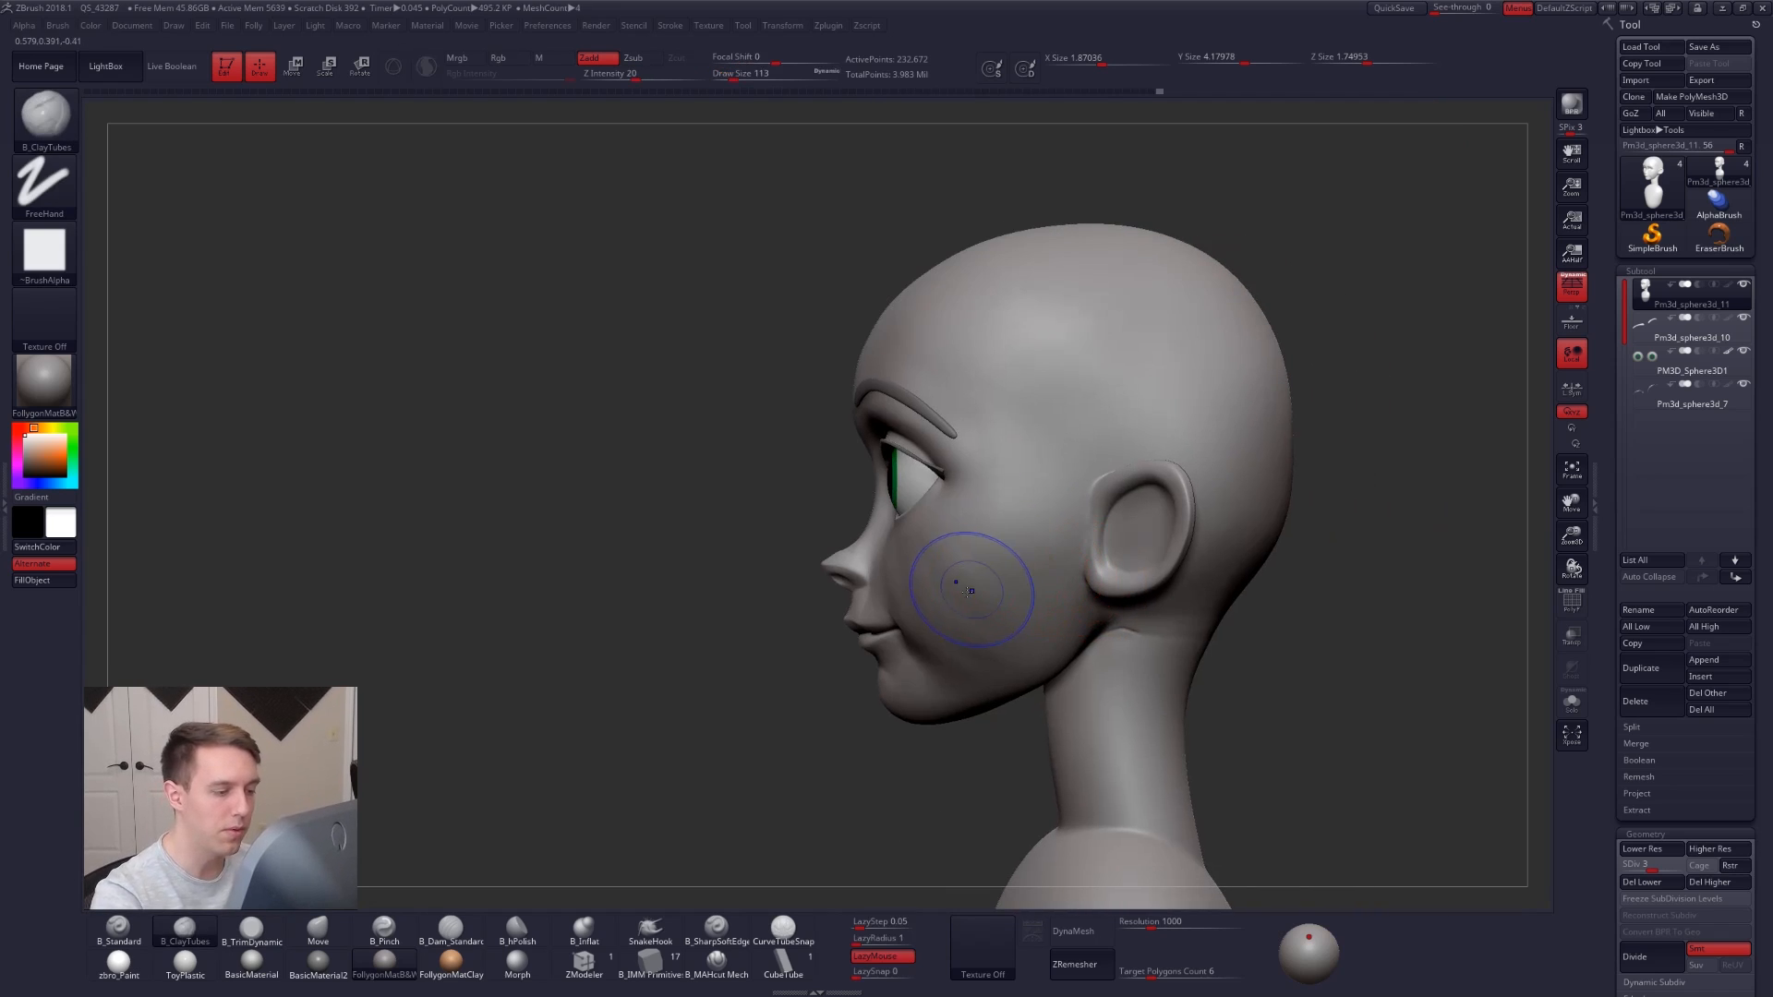
Lower the head to subdivision level 2 and smooth the cheek.
{"action": "key", "text": "shift+d"}
{"action": "right_click_drag", "start_coordinate": [785, 574], "coordinate": [901, 569]}
{"action": "key", "text": "shift"}
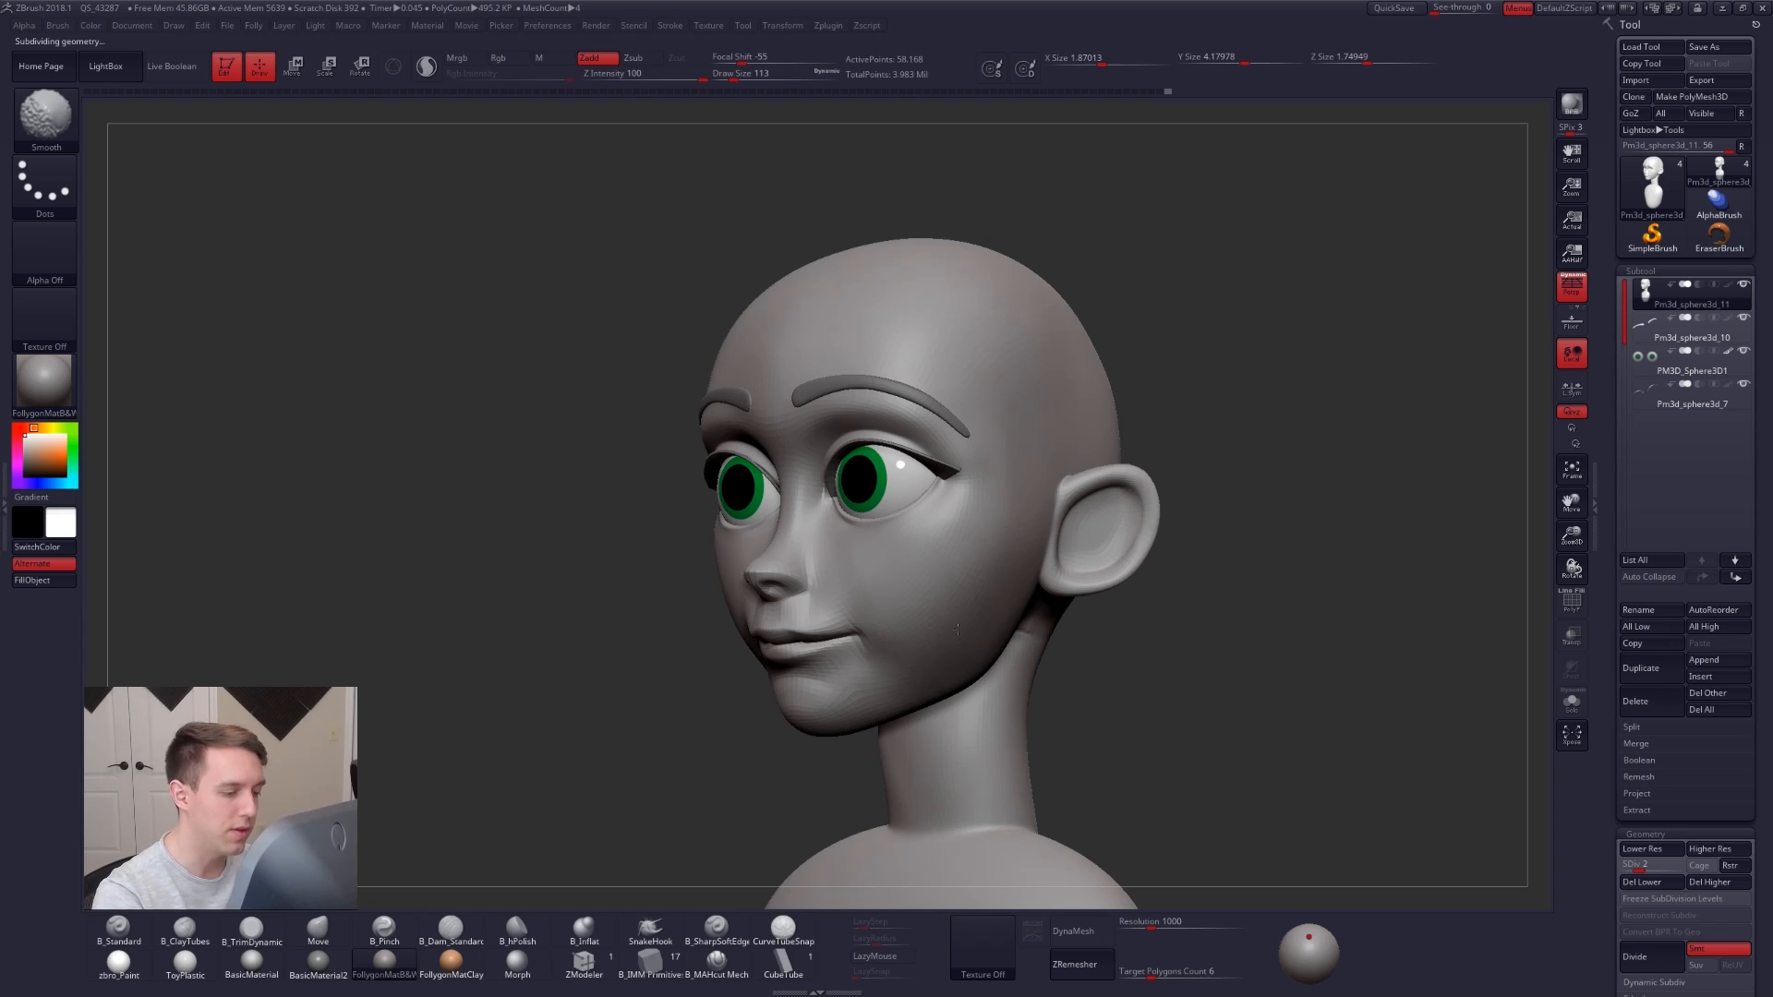
Smooth the broad cheek and jaw forms at draw size 150, and return the head to subdivision level 5.
{"action": "mouse_move", "coordinate": [958, 630]}
{"action": "right_mouse_down"}
{"action": "mouse_move", "coordinate": [985, 574]}
{"action": "mouse_move", "coordinate": [1025, 569]}
{"action": "mouse_move", "coordinate": [980, 537]}
{"action": "mouse_move", "coordinate": [1022, 500]}
{"action": "right_mouse_up"}
{"action": "key", "text": "bracketright"}
{"action": "key", "text": "shift+d"}
{"action": "mouse_move", "coordinate": [882, 575]}
{"action": "right_mouse_down"}
{"action": "mouse_move", "coordinate": [989, 589]}
{"action": "mouse_move", "coordinate": [924, 617]}
{"action": "mouse_move", "coordinate": [1023, 633]}
{"action": "right_mouse_up"}
{"action": "key", "text": "d"}
{"action": "key", "text": "d"}
{"action": "key", "text": "d"}
{"action": "key", "text": "d"}
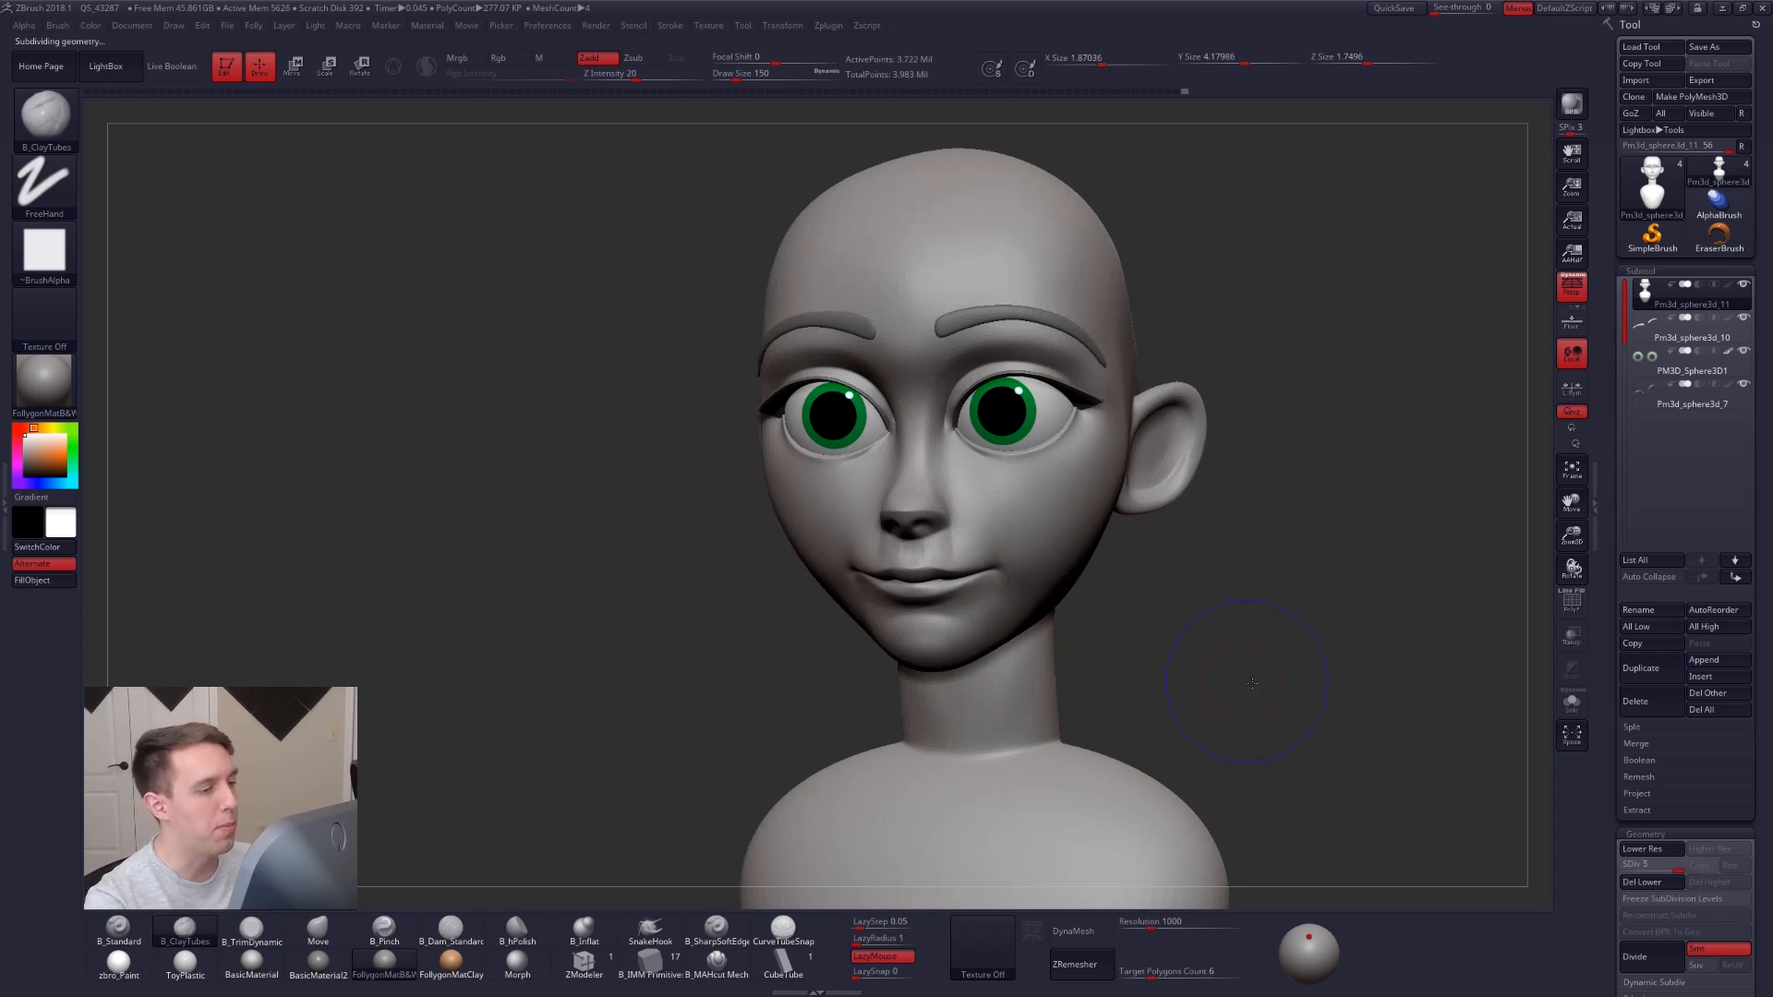
Reduce the draw size to 67 and smooth the cheek below the eye.
{"action": "right_click_drag", "start_coordinate": [1238, 681], "coordinate": [1108, 732], "text": "shift"}
{"action": "key", "text": "bracketleft"}
{"action": "key", "text": "bracketleft"}
{"action": "key", "text": "bracketleft"}
{"action": "mouse_move", "coordinate": [984, 602]}
{"action": "right_mouse_down"}
{"action": "mouse_move", "coordinate": [853, 631]}
{"action": "mouse_move", "coordinate": [828, 495]}
{"action": "right_mouse_up"}
{"action": "key", "text": "shift"}
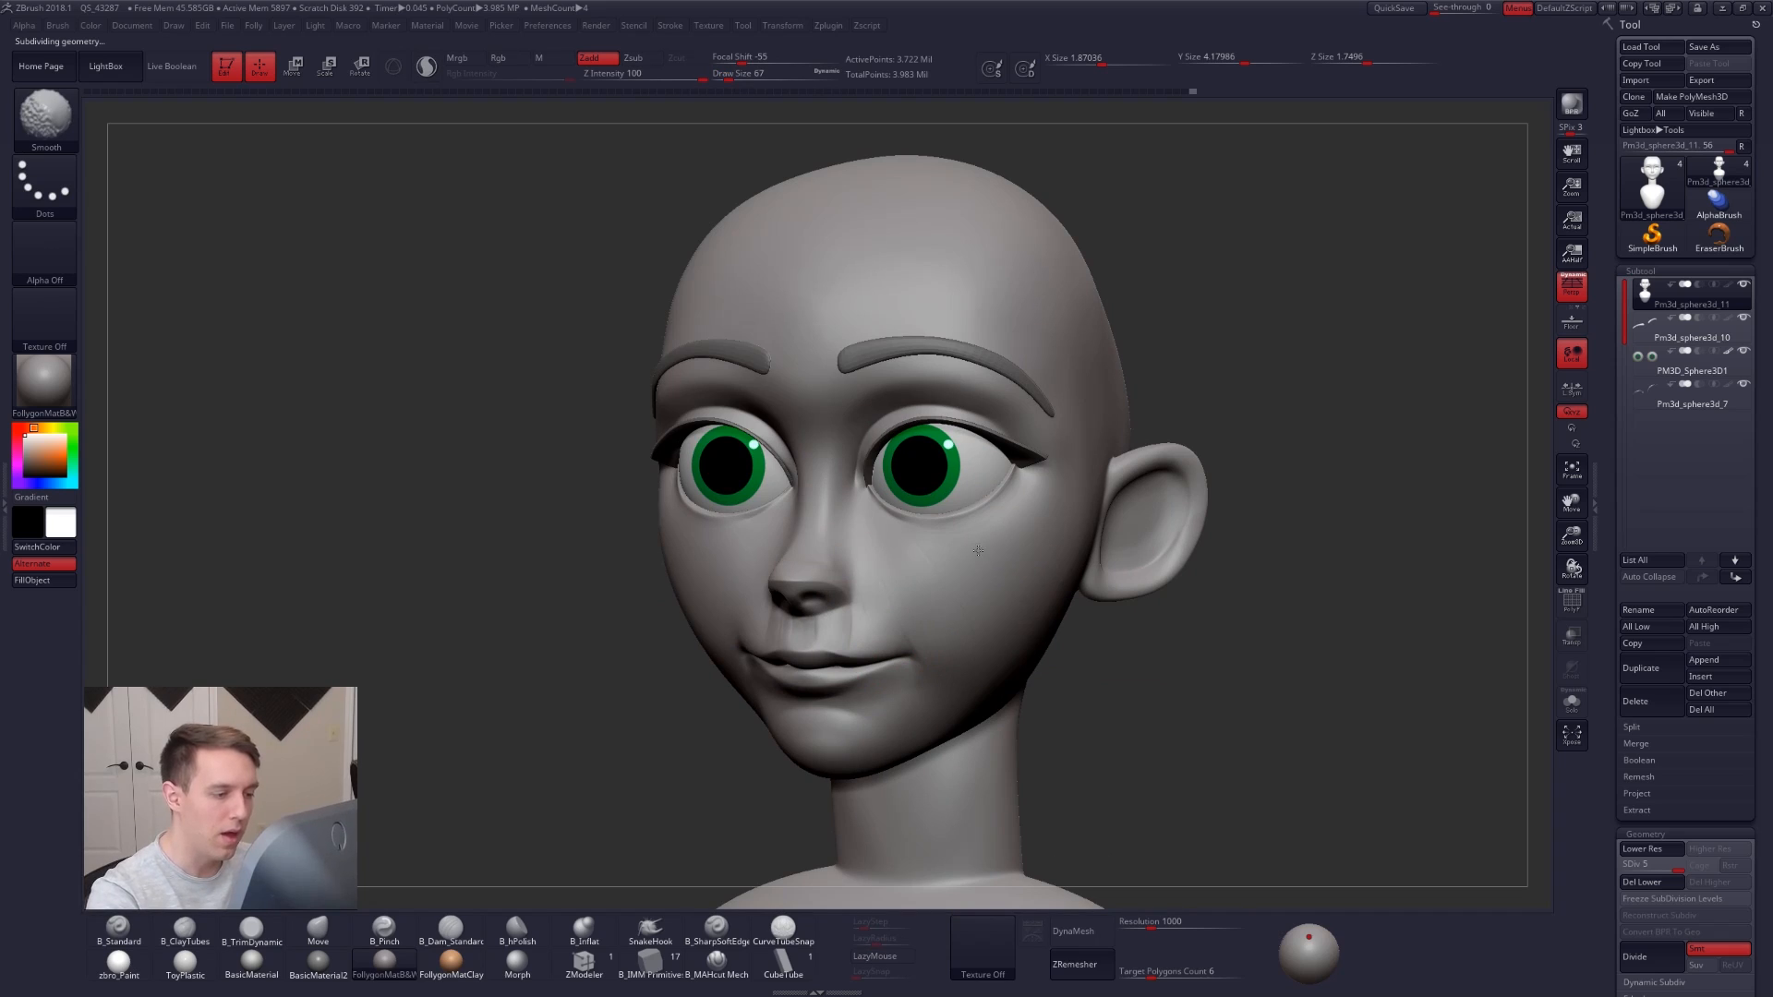
{"action": "mouse_move", "coordinate": [988, 542]}
{"action": "left_mouse_down", "text": "shift"}
{"action": "mouse_move", "coordinate": [977, 560]}
{"action": "mouse_move", "coordinate": [980, 528]}
{"action": "left_mouse_up", "text": "shift"}
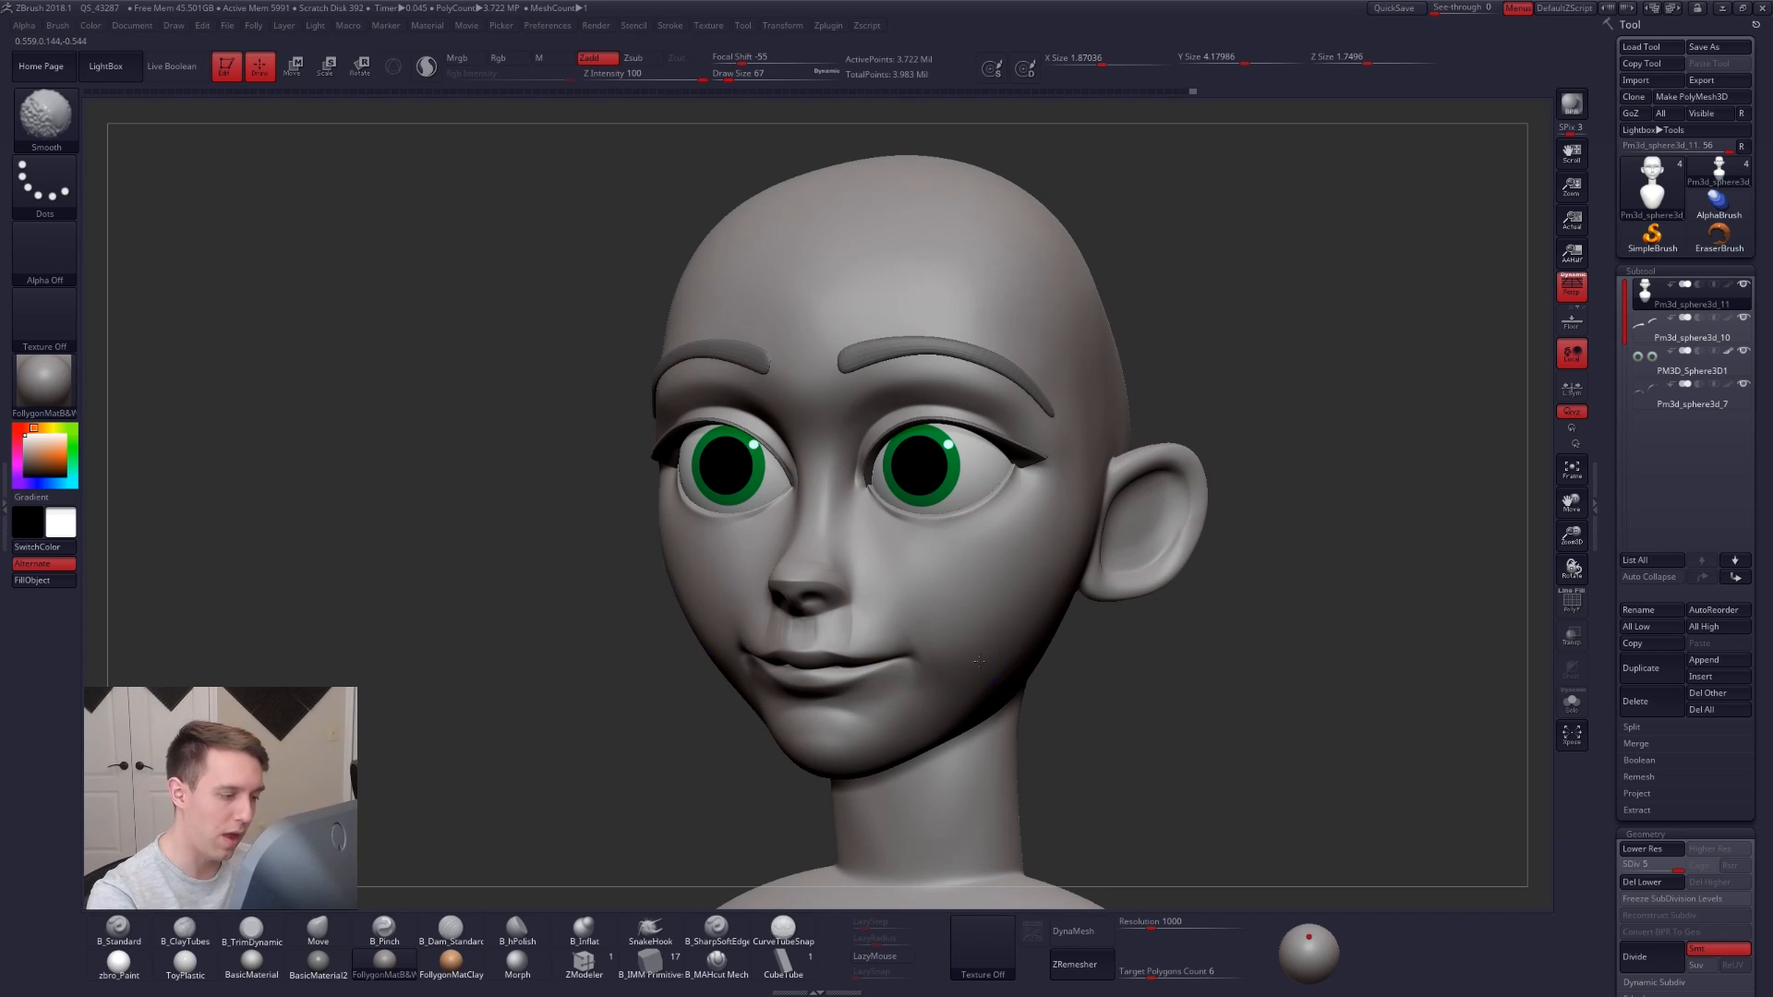
Smooth the area between the nose and the mouth corner at draw size 38, lowering the head to subdivision level 3.
{"action": "right_click_drag", "start_coordinate": [979, 661], "coordinate": [1076, 628], "text": "alt"}
{"action": "right_click_drag", "start_coordinate": [903, 623], "coordinate": [900, 693], "text": "ctrl"}
{"action": "key", "text": "space"}
{"action": "left_click_drag", "start_coordinate": [968, 648], "coordinate": [958, 648]}
{"action": "left_click_drag", "start_coordinate": [969, 568], "coordinate": [964, 594], "text": "shift"}
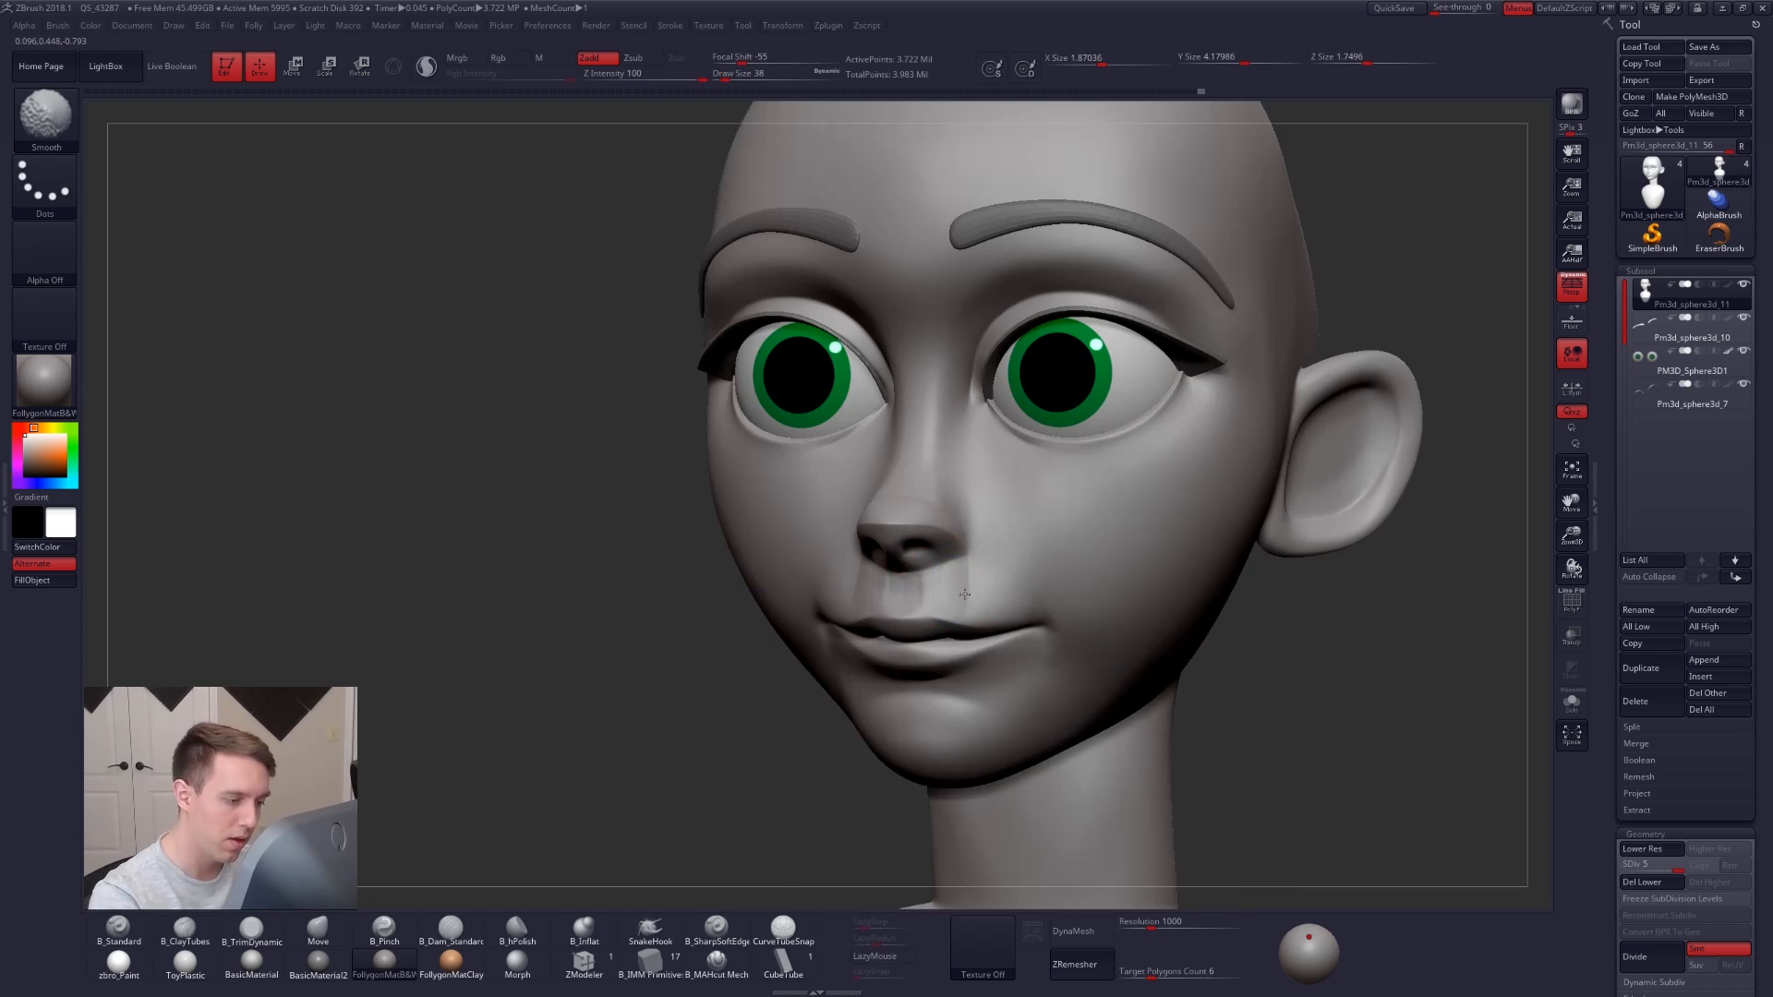
{"action": "key", "text": "shift+d"}
{"action": "key", "text": "shift+d"}
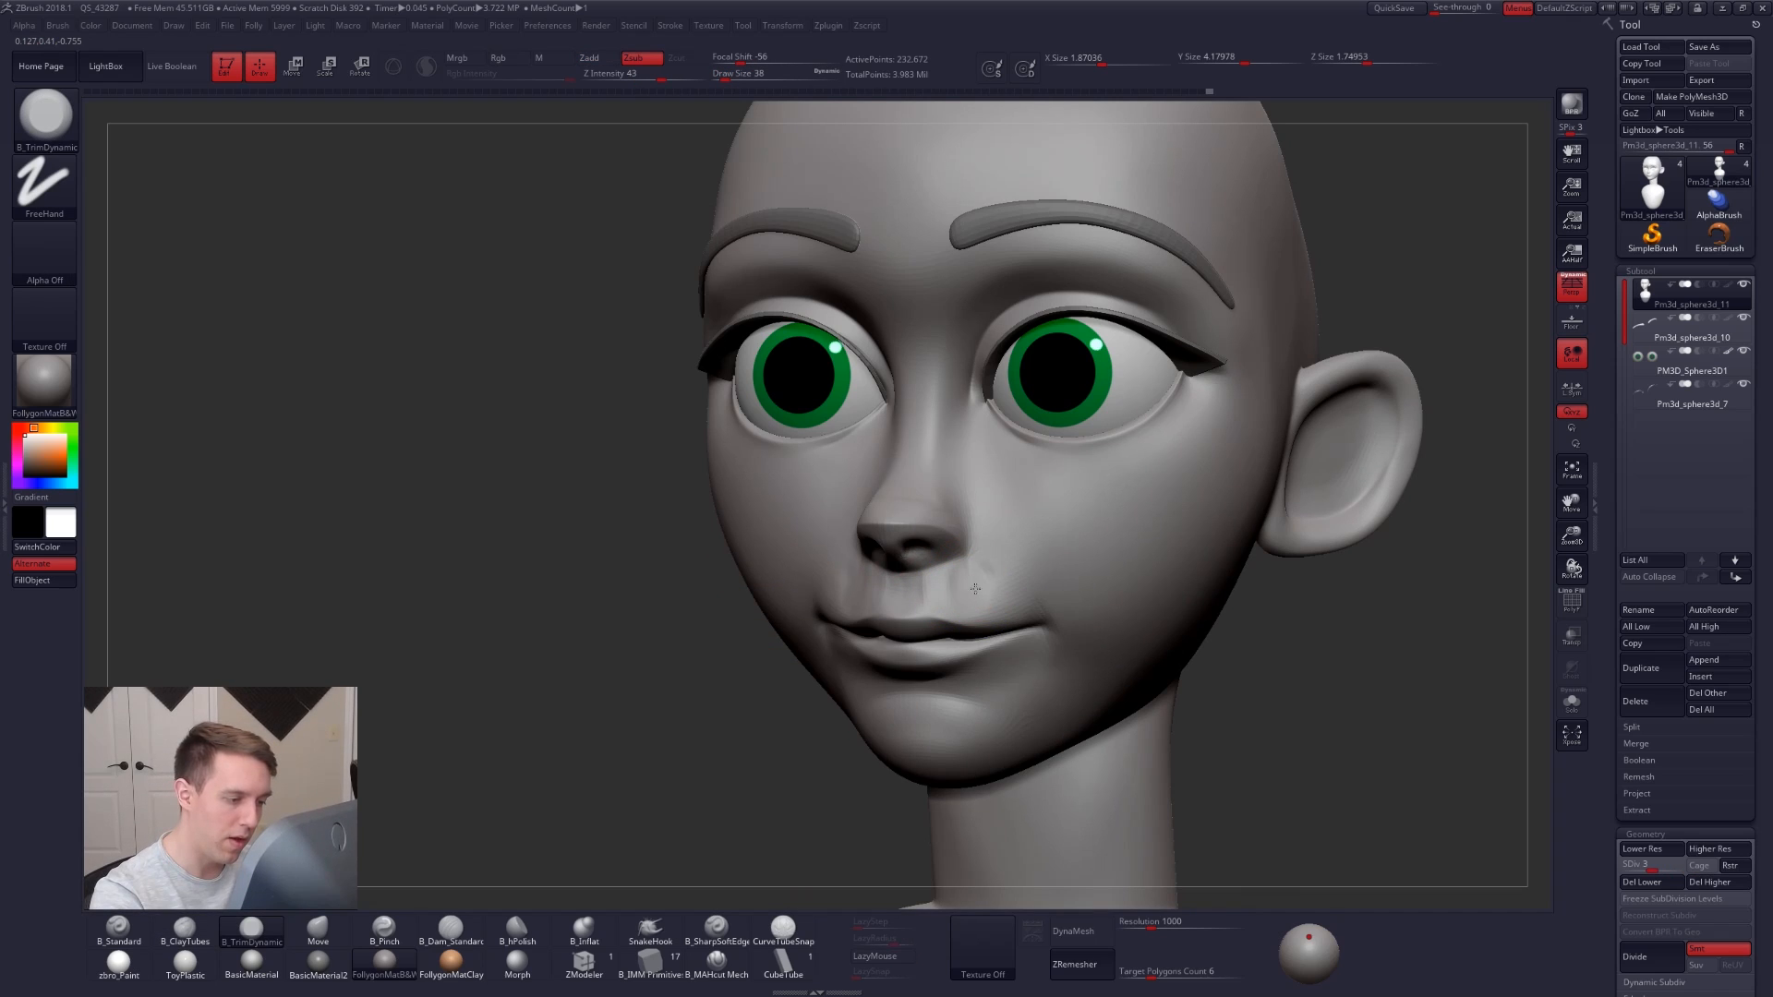
{"action": "key", "text": "shift"}
{"action": "left_click_drag", "start_coordinate": [1014, 586], "coordinate": [997, 598], "text": "shift"}
{"action": "right_click_drag", "start_coordinate": [1126, 679], "coordinate": [966, 697]}
{"action": "key", "text": "space"}
{"action": "left_click_drag", "start_coordinate": [1014, 606], "coordinate": [1023, 606]}
{"action": "mouse_move", "coordinate": [988, 660]}
{"action": "right_mouse_down", "text": "shift"}
{"action": "mouse_move", "coordinate": [752, 642]}
{"action": "mouse_move", "coordinate": [890, 663]}
{"action": "right_mouse_up", "text": "shift"}
{"action": "mouse_move", "coordinate": [874, 629]}
{"action": "left_mouse_down", "text": "ctrl"}
{"action": "mouse_move", "coordinate": [1323, 588]}
{"action": "mouse_move", "coordinate": [840, 845]}
{"action": "left_mouse_up", "text": "ctrl"}
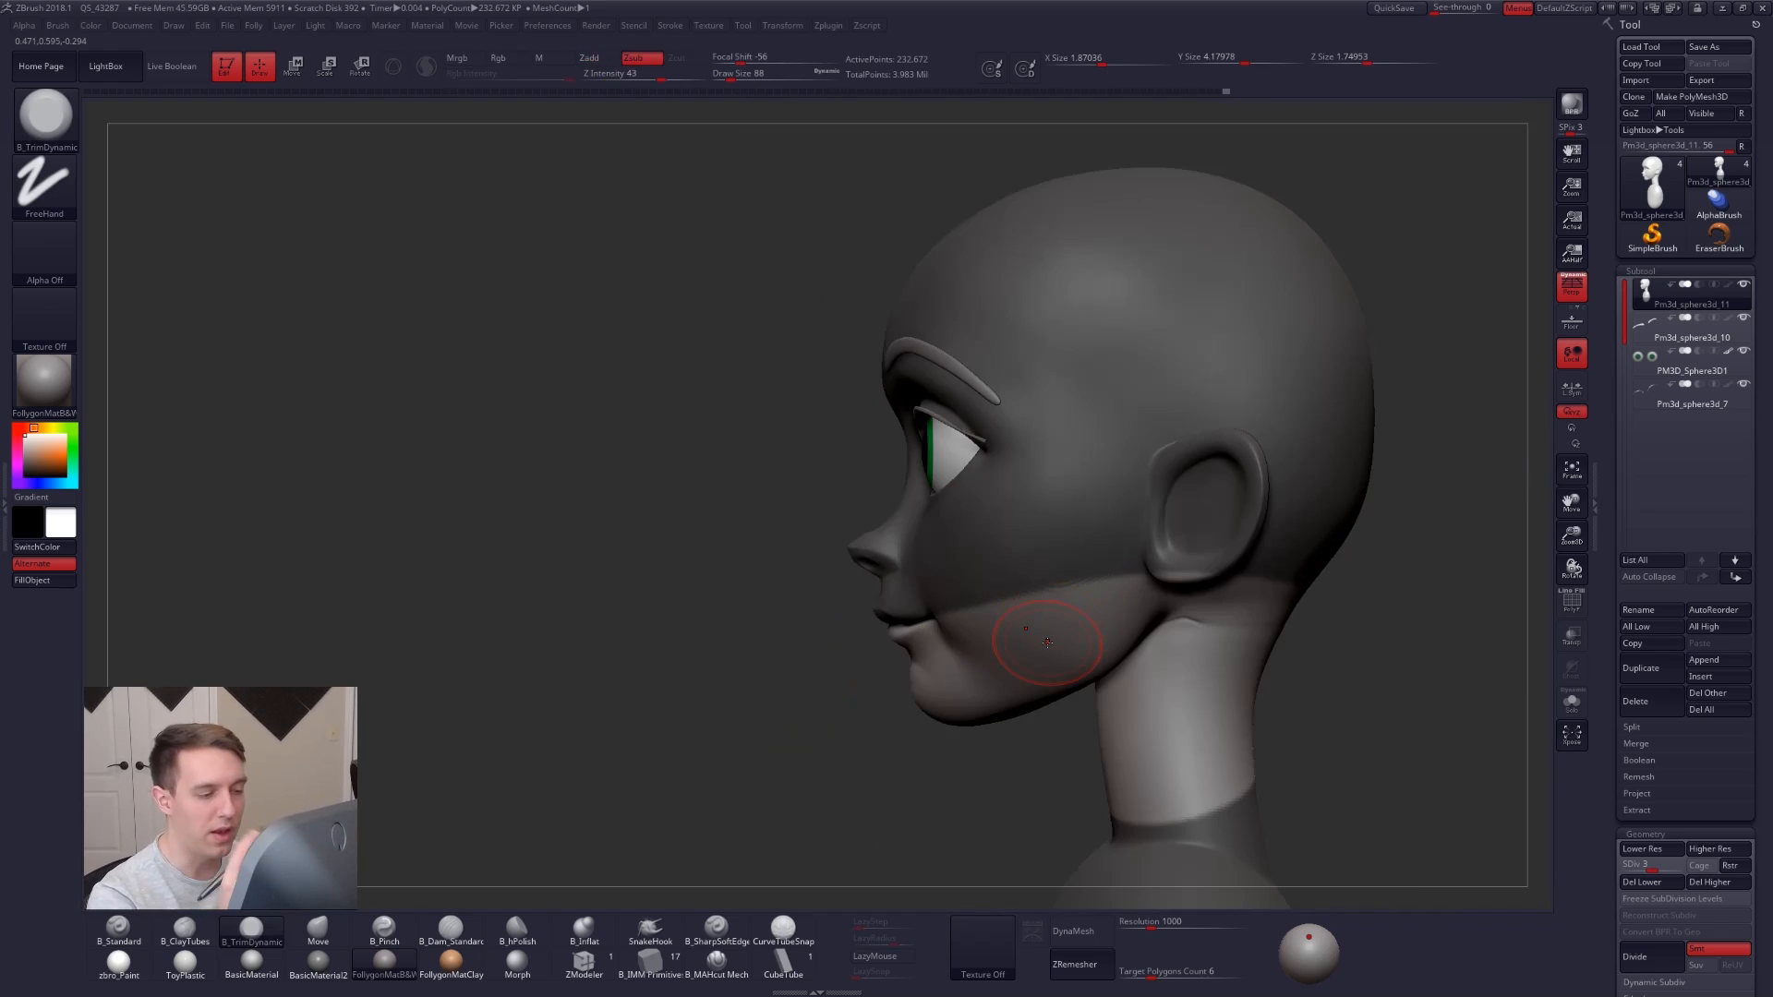
{"action": "left_click_drag", "start_coordinate": [902, 712], "coordinate": [902, 764], "text": "ctrl"}
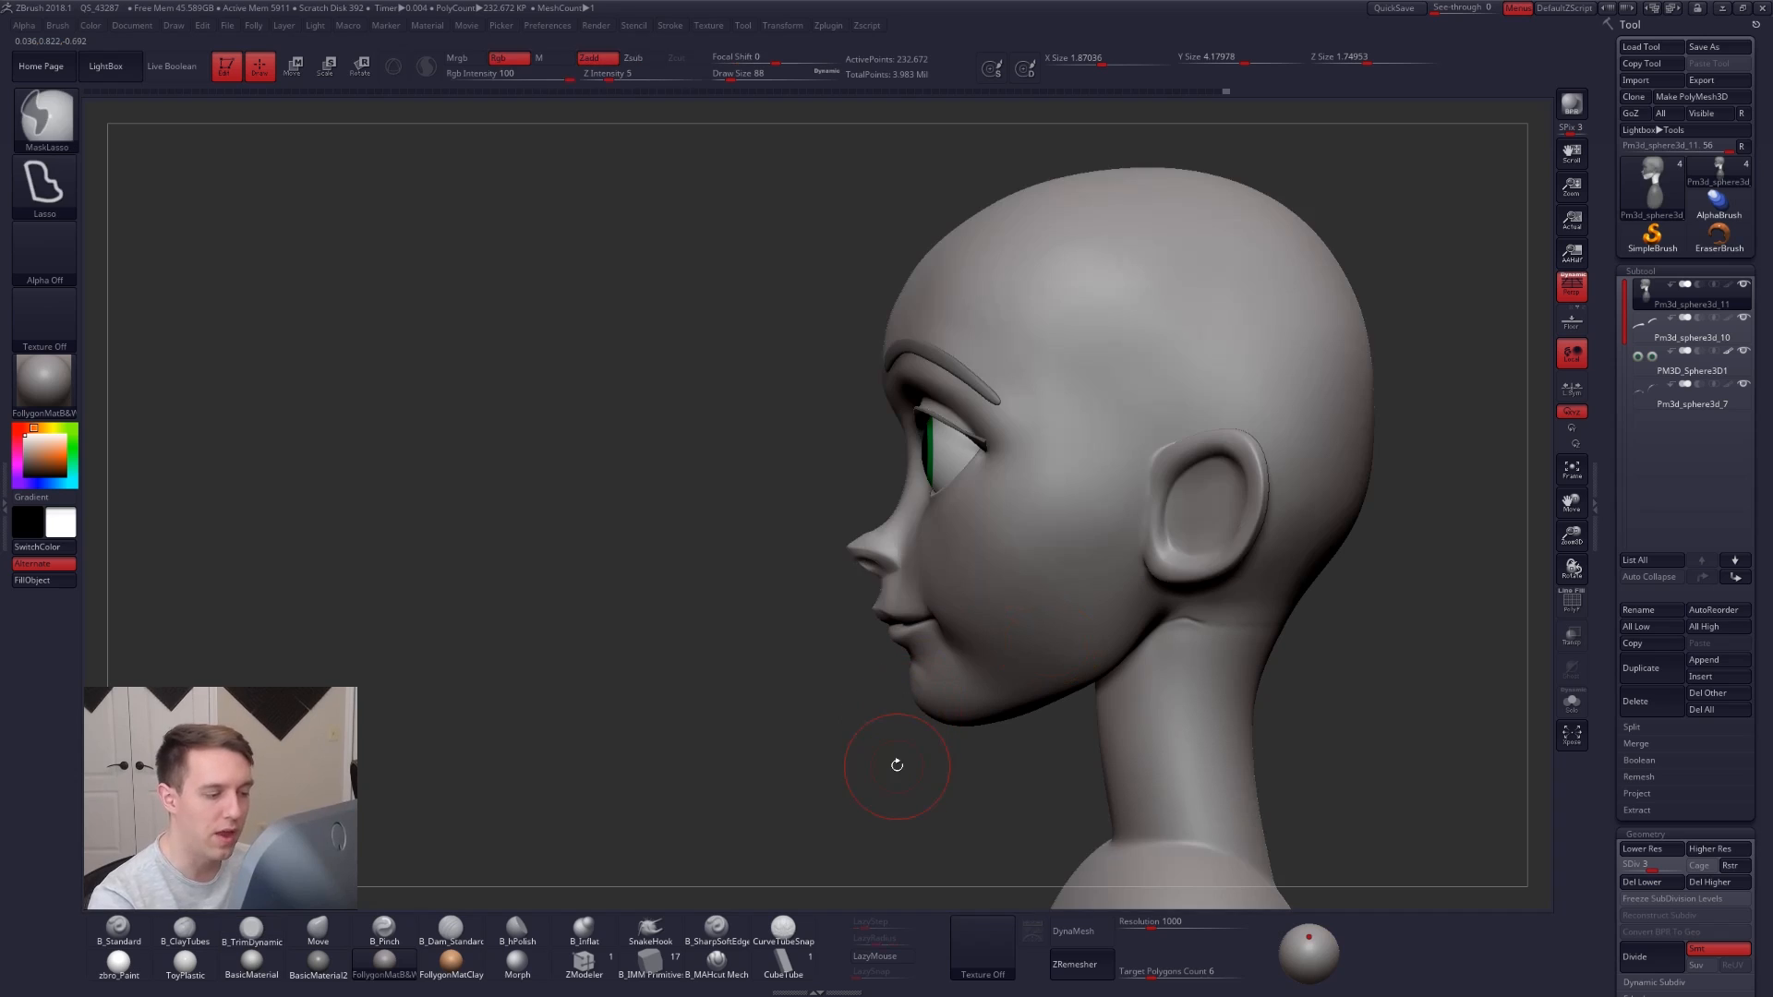
{"action": "right_click_drag", "start_coordinate": [896, 766], "coordinate": [707, 693], "text": "alt"}
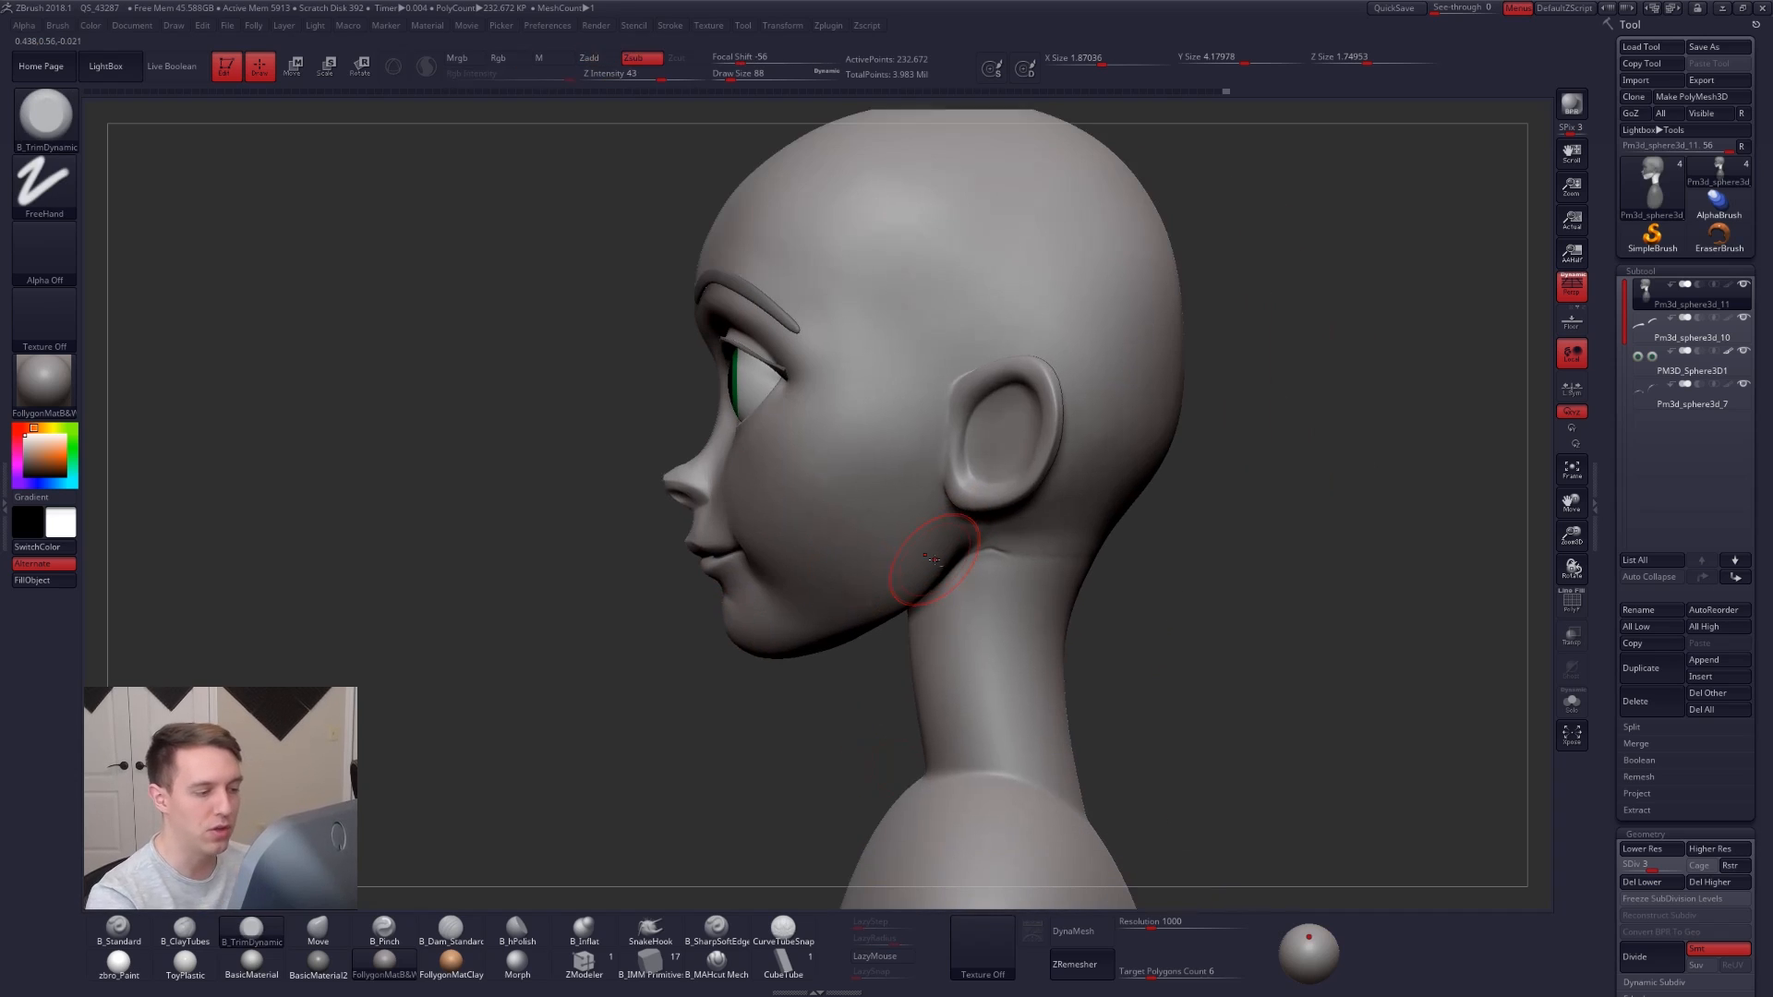
Show the polyframe and lower the head to subdivision level 1 to examine its mesh density.
{"action": "key", "text": "d"}
{"action": "key", "text": "d"}
{"action": "key", "text": "shift+f"}
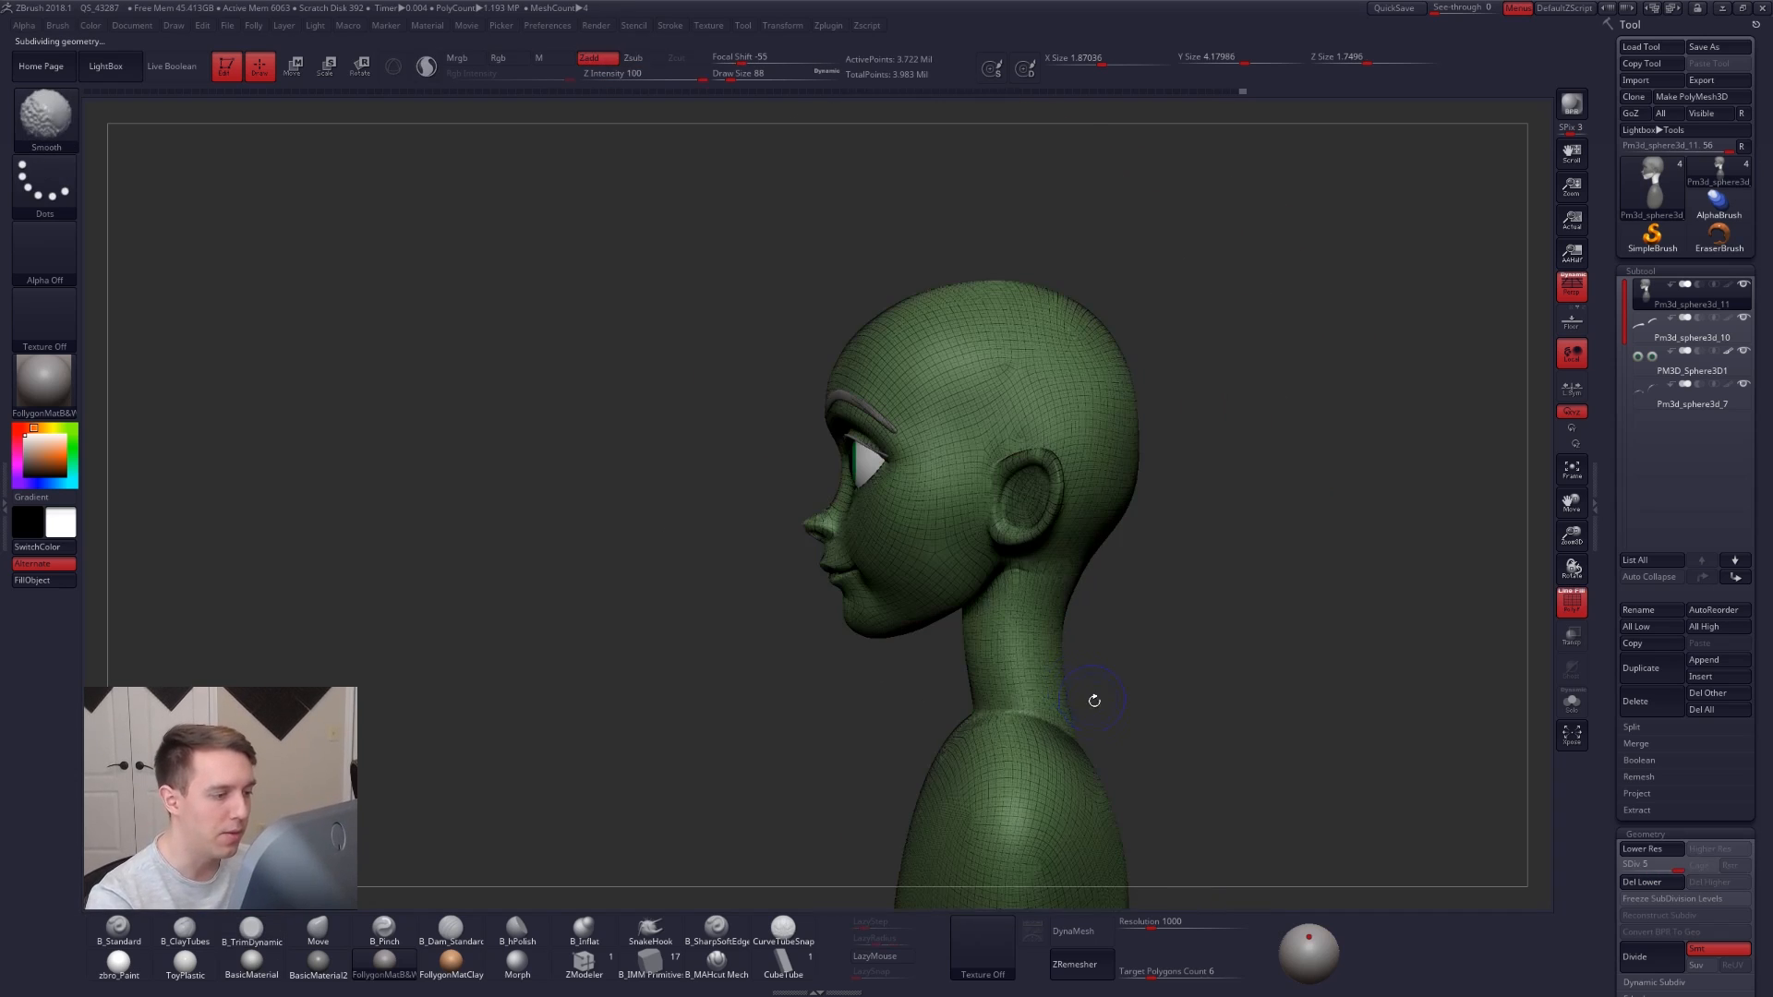
{"action": "mouse_move", "coordinate": [1093, 701]}
{"action": "left_mouse_down"}
{"action": "mouse_move", "coordinate": [1176, 712]}
{"action": "mouse_move", "coordinate": [1171, 760]}
{"action": "mouse_move", "coordinate": [1105, 712]}
{"action": "left_mouse_up"}
{"action": "key", "text": "shift+d"}
{"action": "key", "text": "shift+d"}
{"action": "key", "text": "shift+d"}
{"action": "key", "text": "shift+d"}
{"action": "left_click_drag", "start_coordinate": [1103, 744], "coordinate": [1088, 744]}
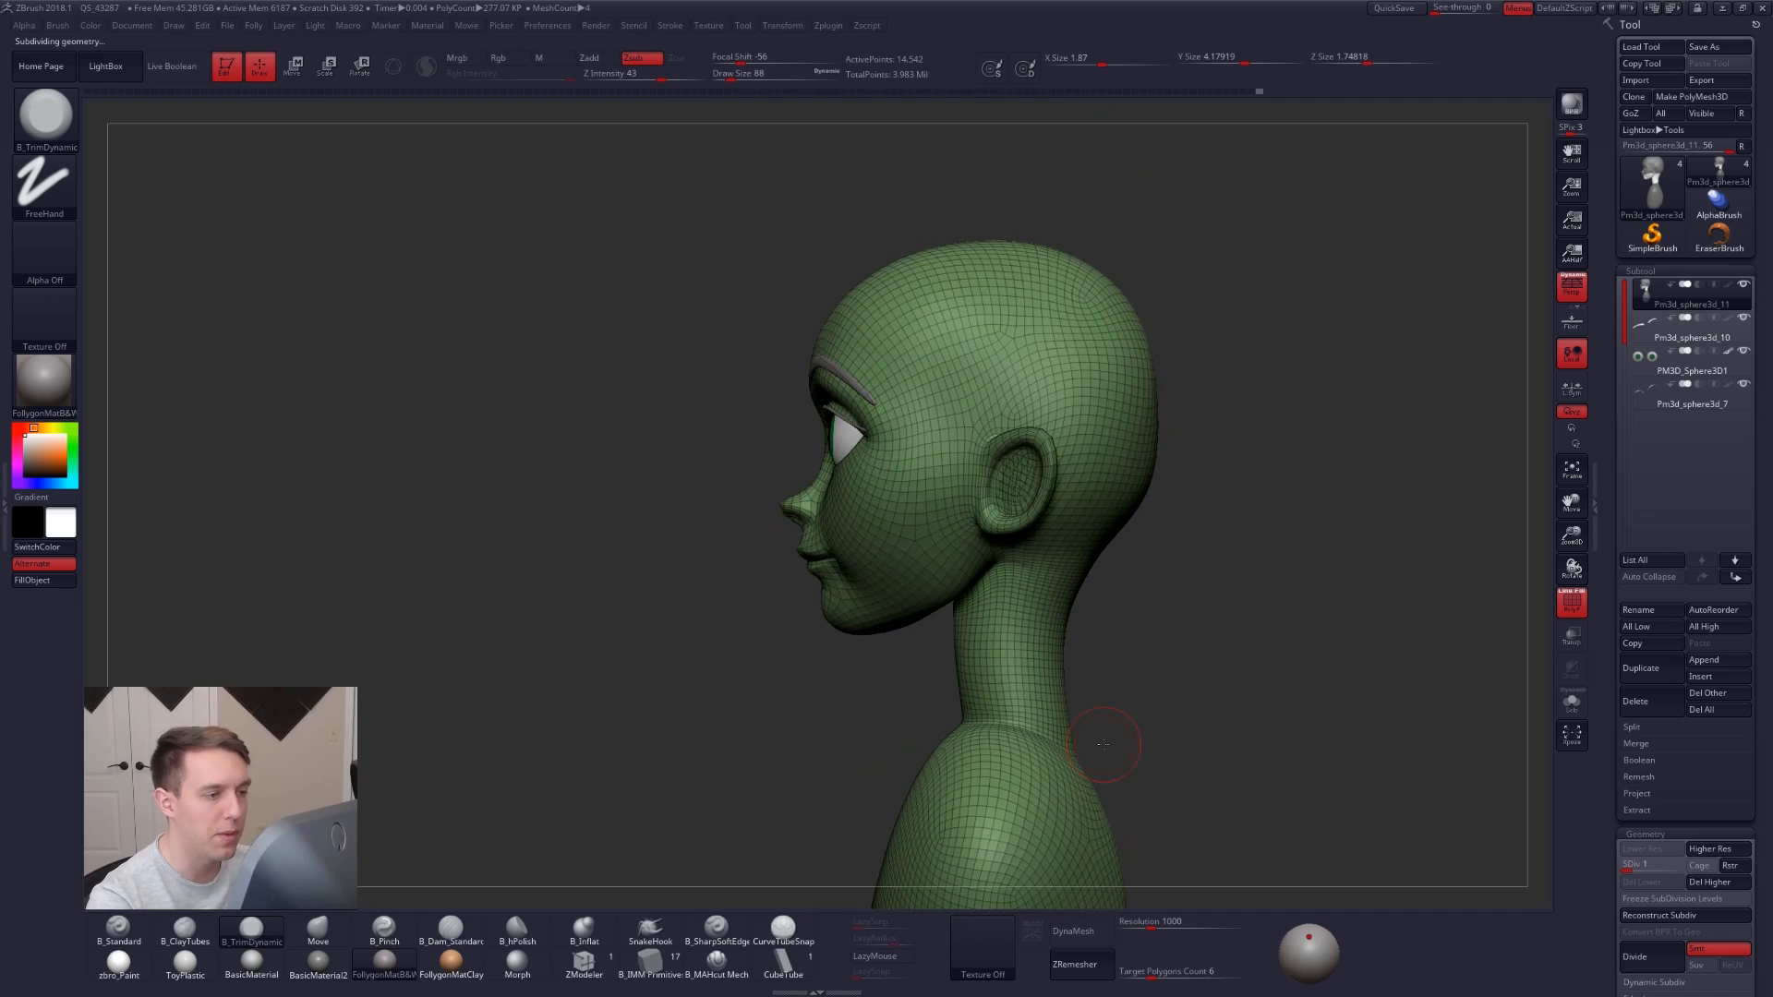
Isolate the head with the polyframe hidden and raise it to subdivision level 5 at draw size 140.
{"action": "right_click_drag", "start_coordinate": [1027, 608], "coordinate": [1017, 634]}
{"action": "key", "text": "space"}
{"action": "left_click_drag", "start_coordinate": [1017, 591], "coordinate": [1025, 591]}
{"action": "key", "text": "shift+f"}
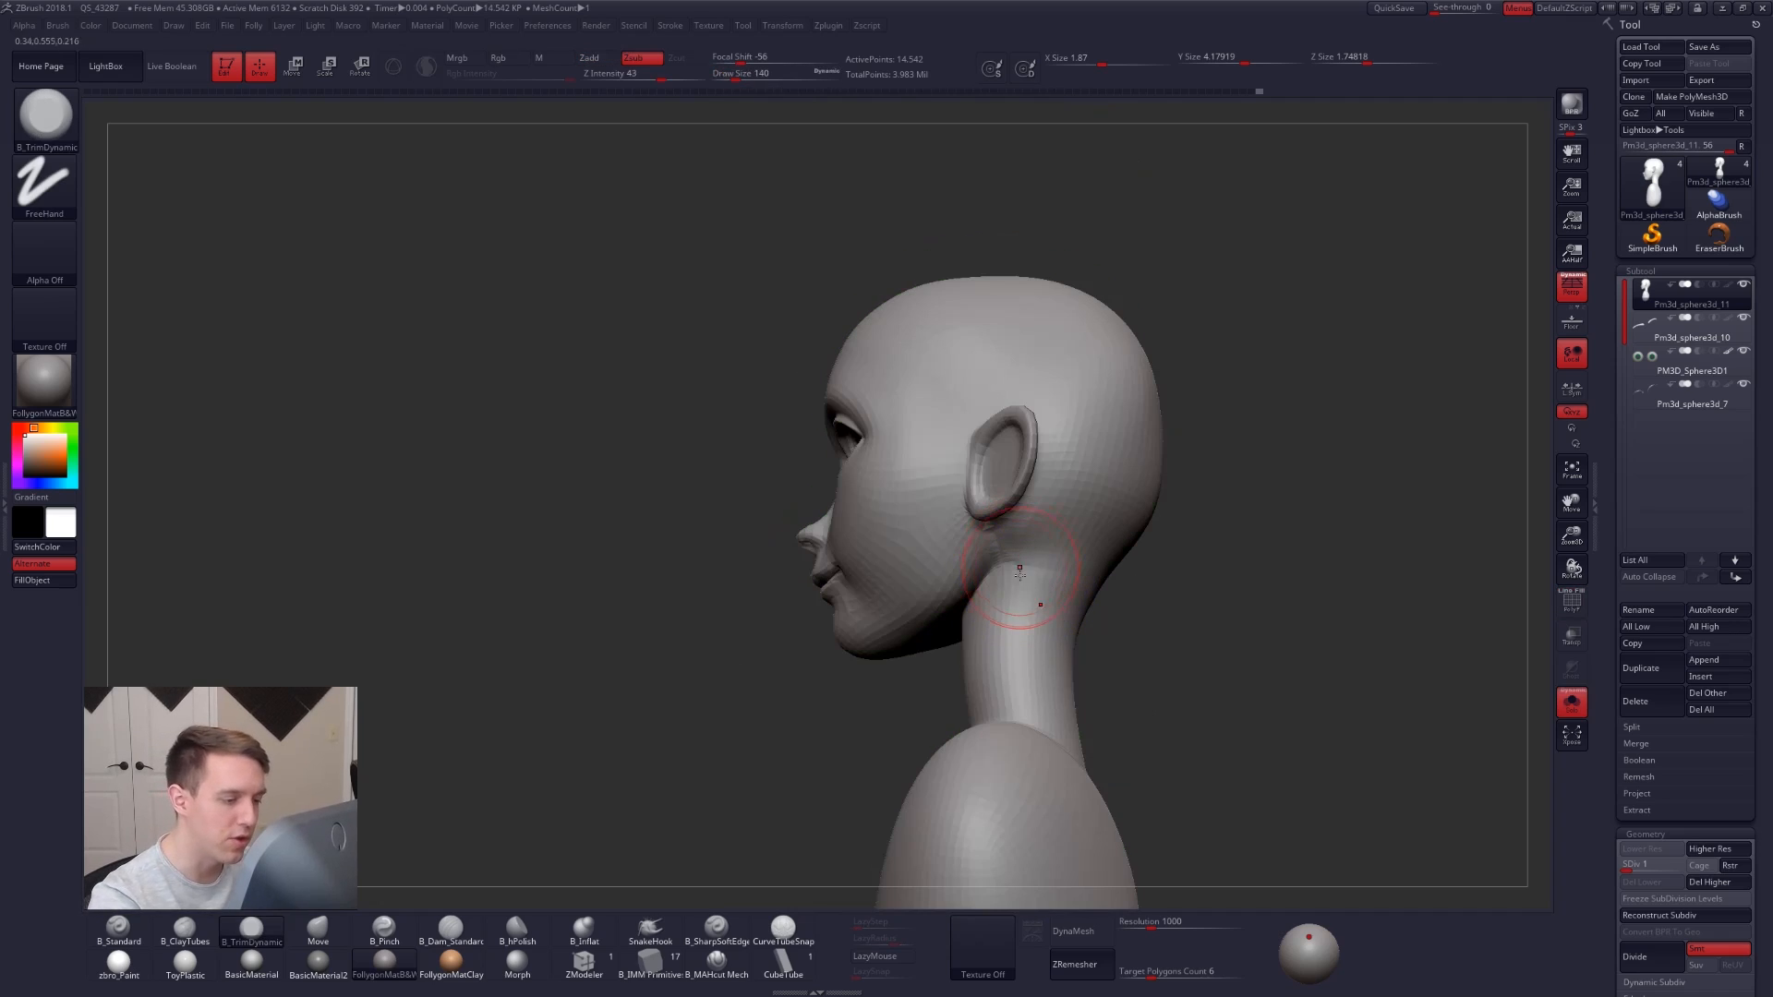
{"action": "key", "text": "d"}
{"action": "key", "text": "d"}
{"action": "key", "text": "d"}
{"action": "key", "text": "d"}
Flatten the neck below the ear with B_TrimDynamic and smooth it towards the nape, stepping down to subdivision level 2.
{"action": "mouse_move", "coordinate": [836, 615]}
{"action": "right_mouse_down", "text": "alt"}
{"action": "mouse_move", "coordinate": [853, 626]}
{"action": "mouse_move", "coordinate": [1032, 533]}
{"action": "right_mouse_up", "text": "alt"}
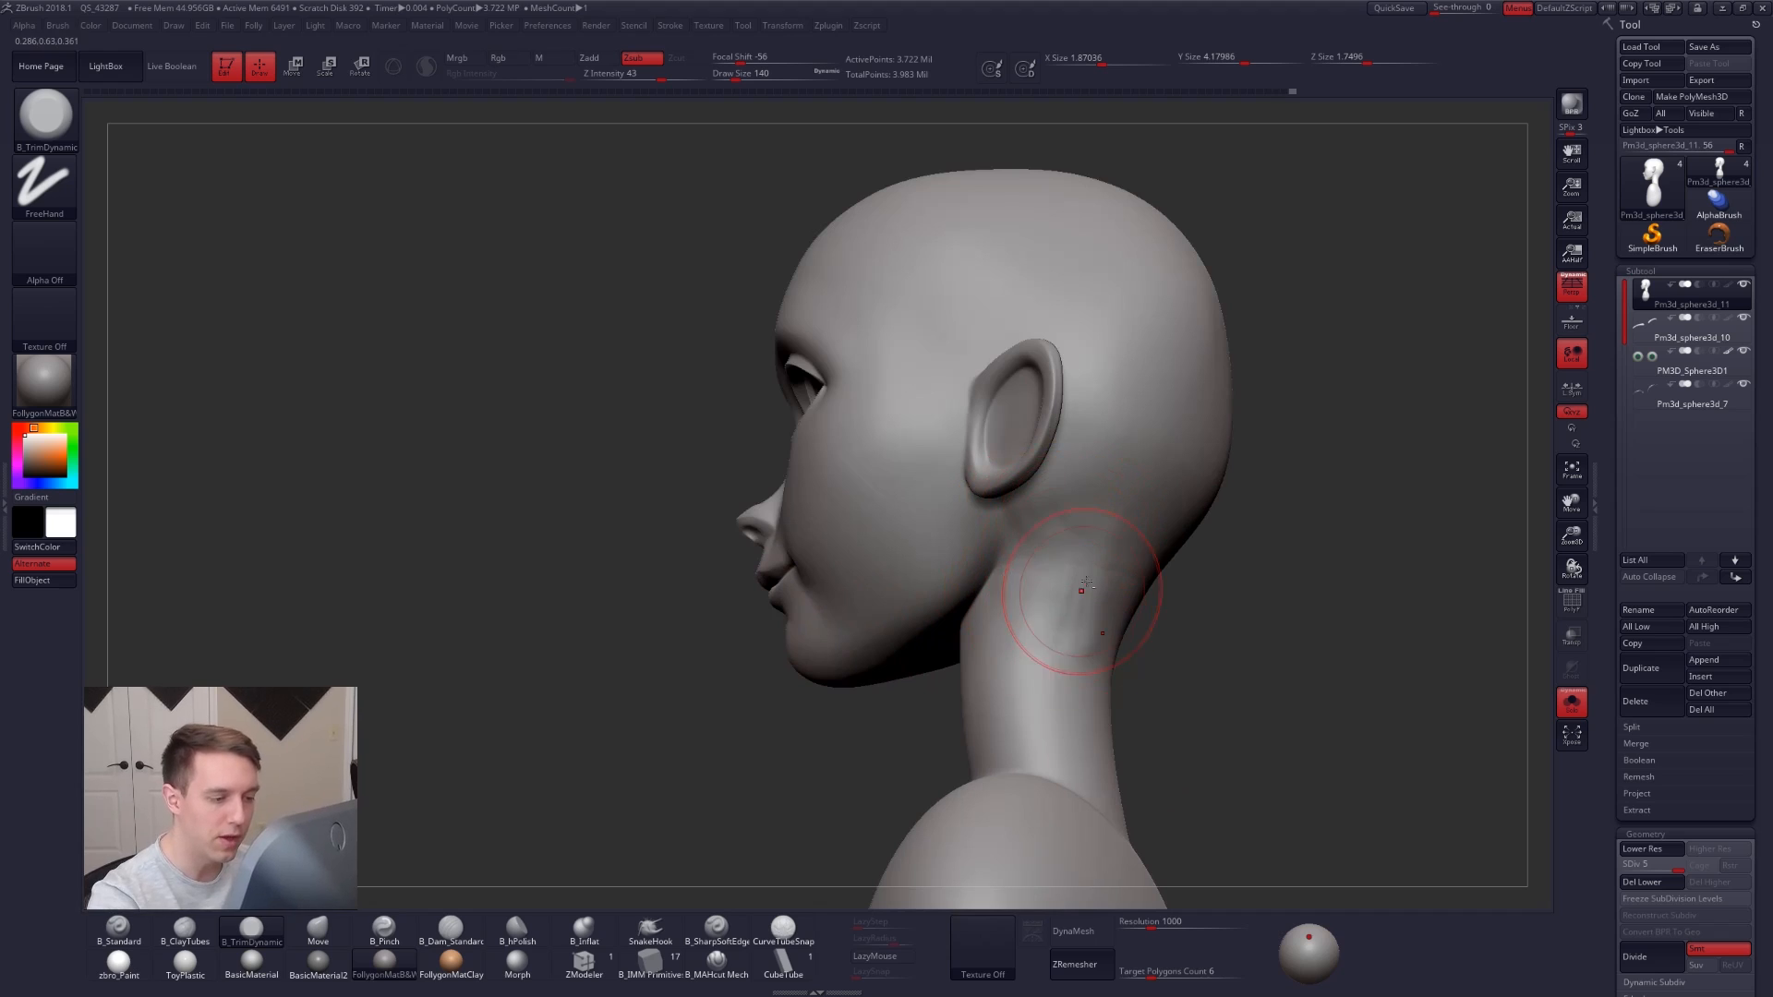
{"action": "key", "text": "shift"}
{"action": "key", "text": "shift+d"}
{"action": "key", "text": "shift+d"}
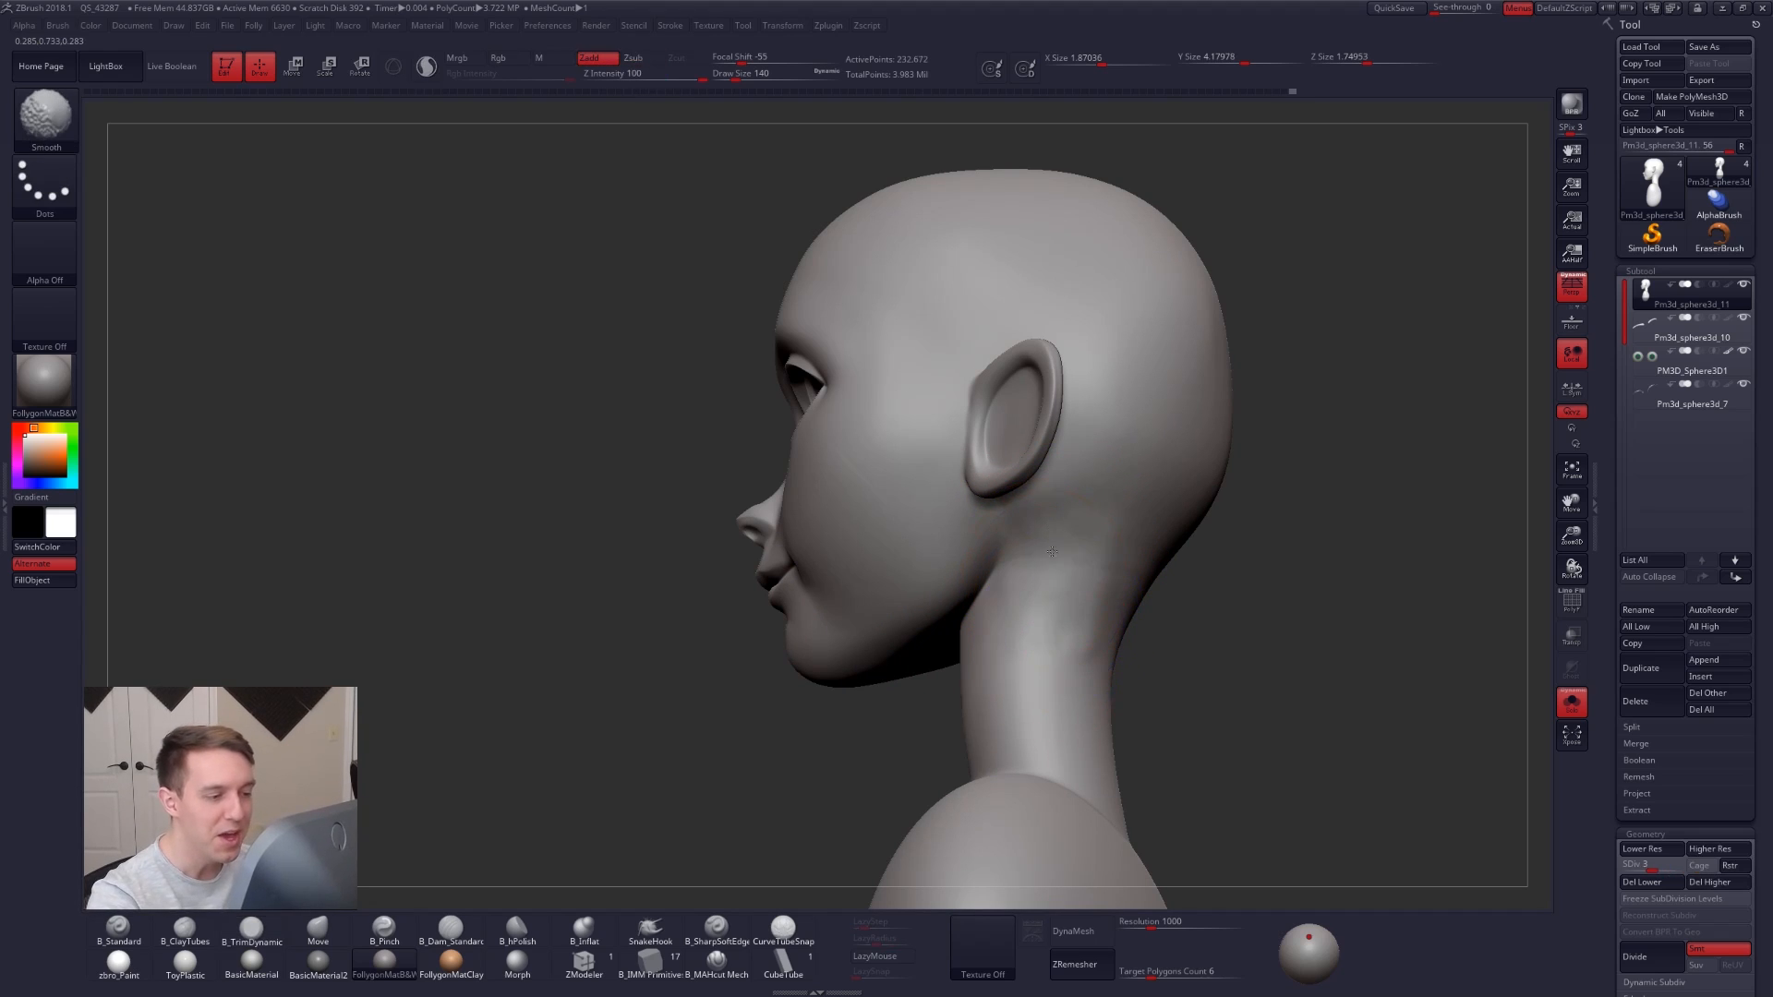
{"action": "key", "text": "shift+d"}
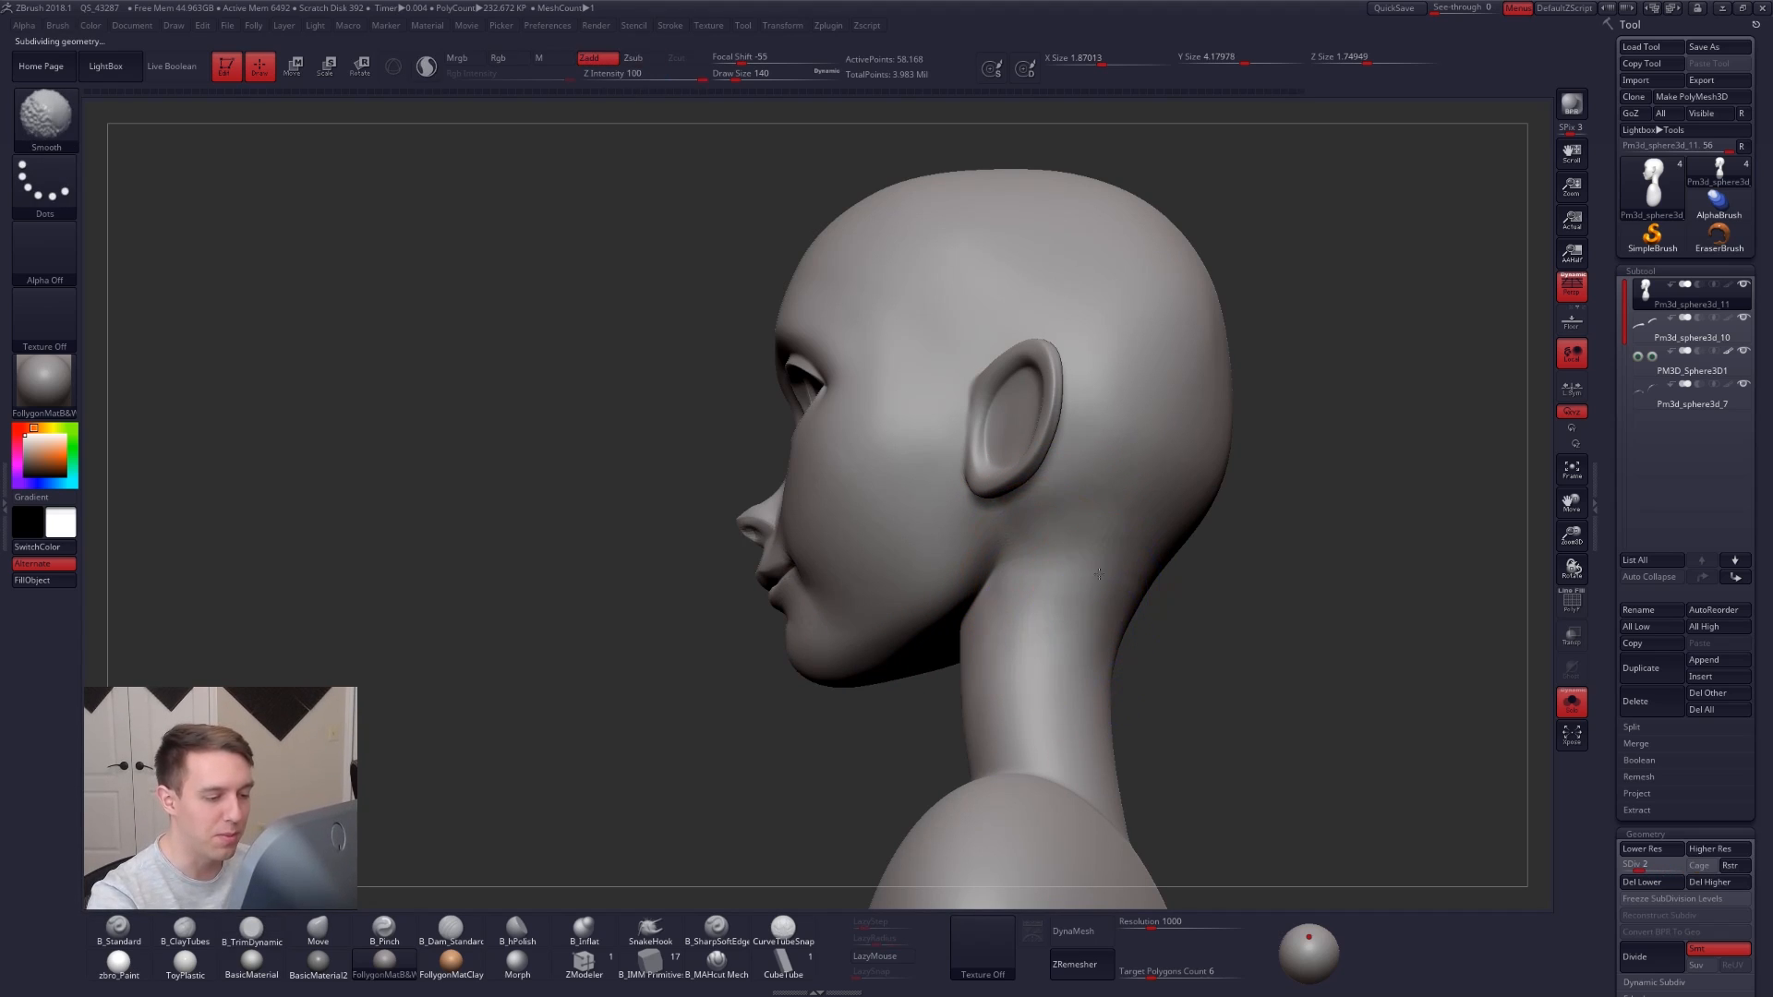
{"action": "left_click_drag", "start_coordinate": [1246, 610], "coordinate": [915, 642]}
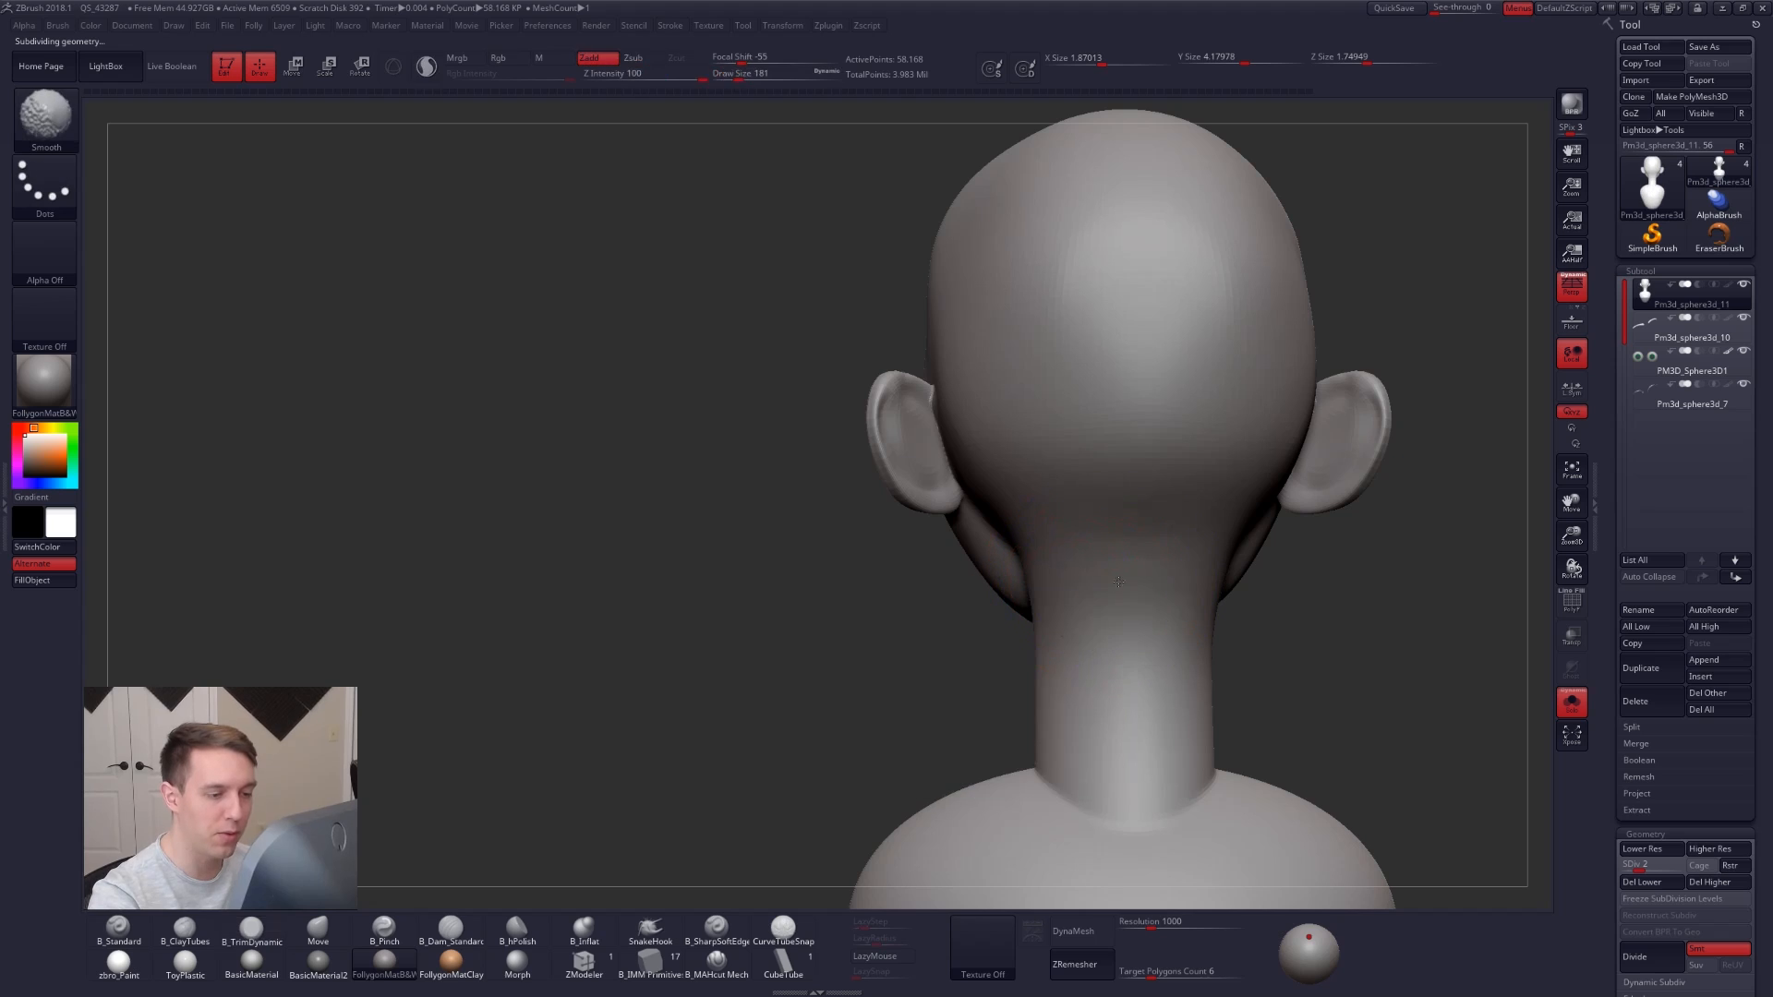
{"action": "mouse_move", "coordinate": [1058, 554]}
{"action": "right_mouse_down"}
{"action": "mouse_move", "coordinate": [1080, 563]}
{"action": "mouse_move", "coordinate": [951, 535]}
{"action": "right_mouse_up"}
Switch to the Move brush and adjust the back of the ear where it meets the head.
{"action": "key", "text": "b"}
{"action": "key", "text": "m"}
{"action": "key", "text": "v"}
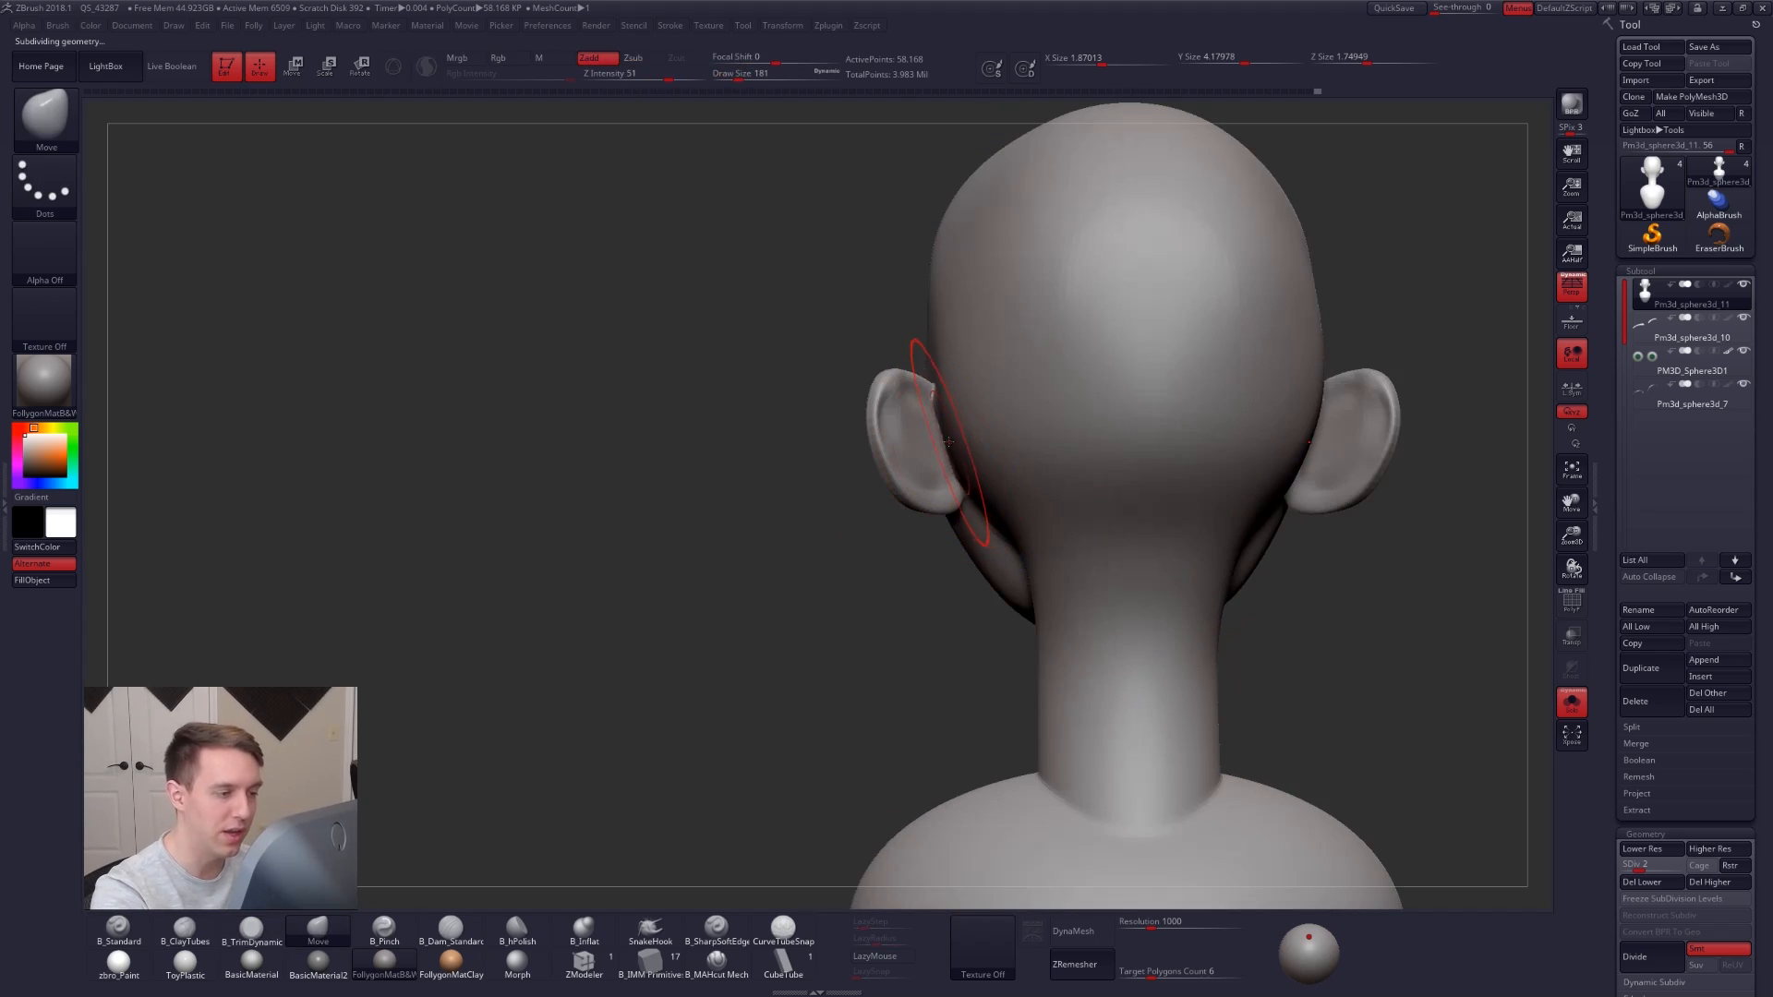
{"action": "mouse_move", "coordinate": [821, 443]}
{"action": "right_mouse_down"}
{"action": "mouse_move", "coordinate": [916, 504]}
{"action": "mouse_move", "coordinate": [832, 416]}
{"action": "mouse_move", "coordinate": [922, 436]}
{"action": "mouse_move", "coordinate": [937, 466]}
{"action": "mouse_move", "coordinate": [941, 428]}
{"action": "right_mouse_up"}
{"action": "right_click", "coordinate": [916, 504]}
Build up the back of the ear with B_ClayTubes at draw size 104 and smooth the surface.
{"action": "key", "text": "b"}
{"action": "key", "text": "c"}
{"action": "key", "text": "t"}
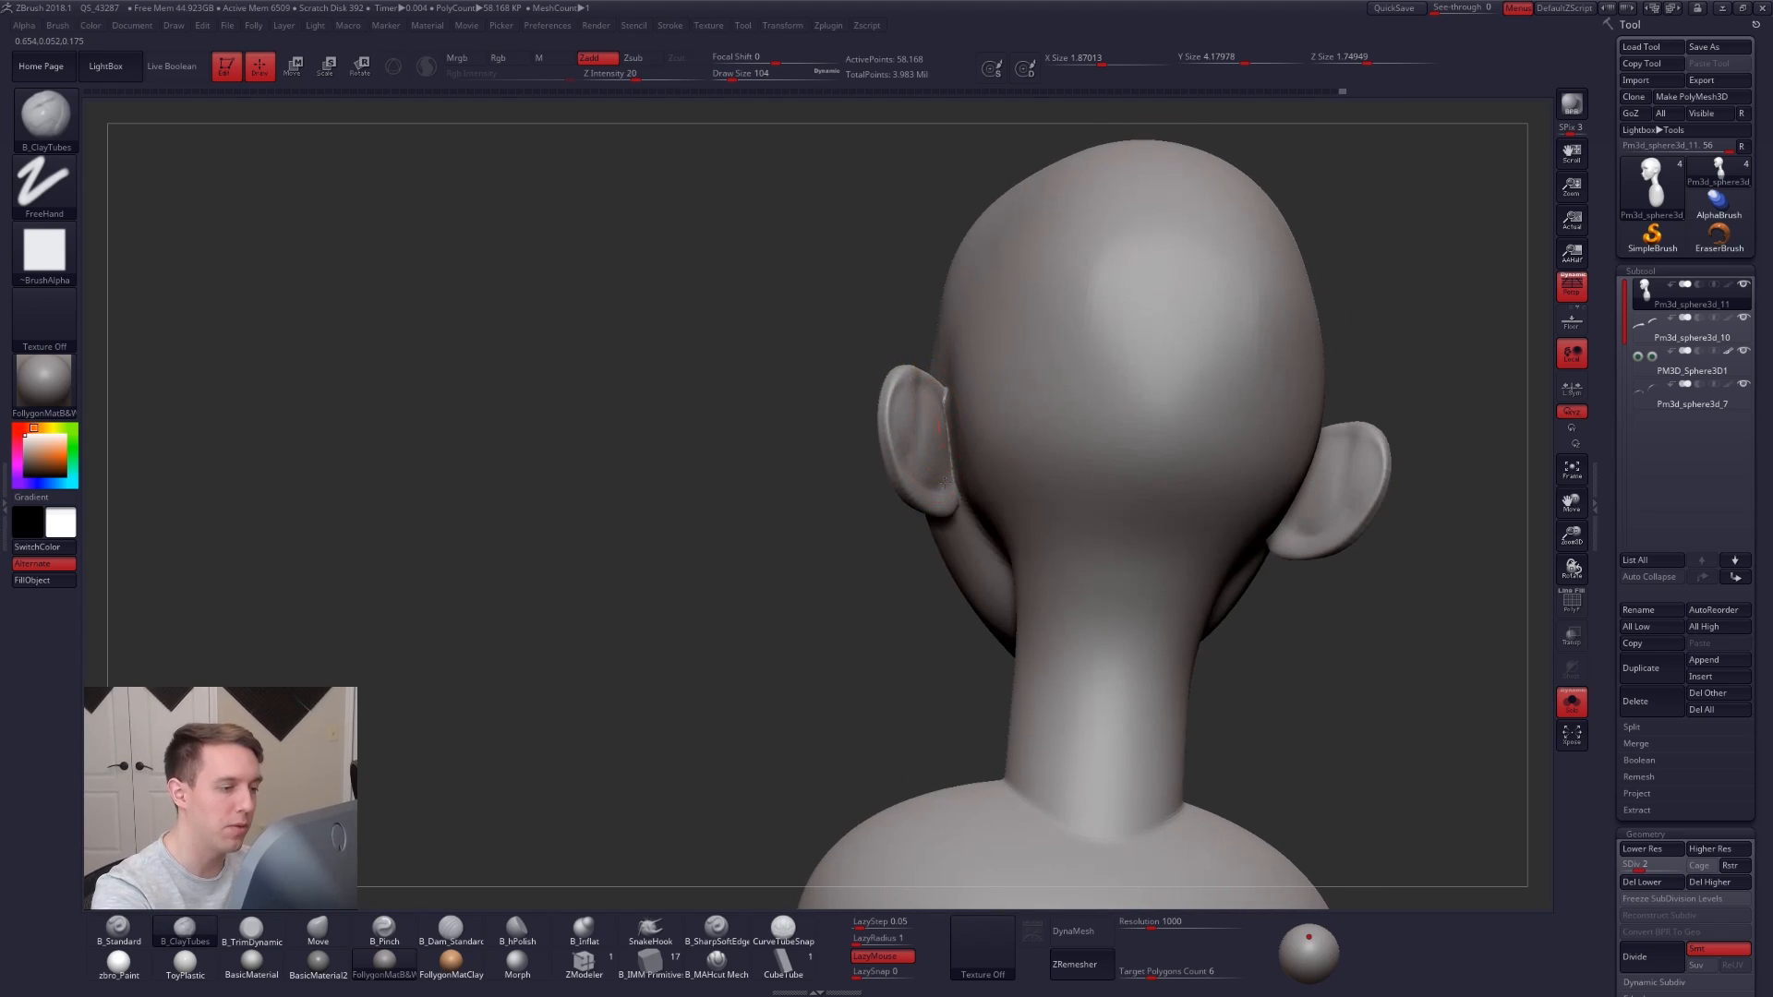
{"action": "key", "text": "shift"}
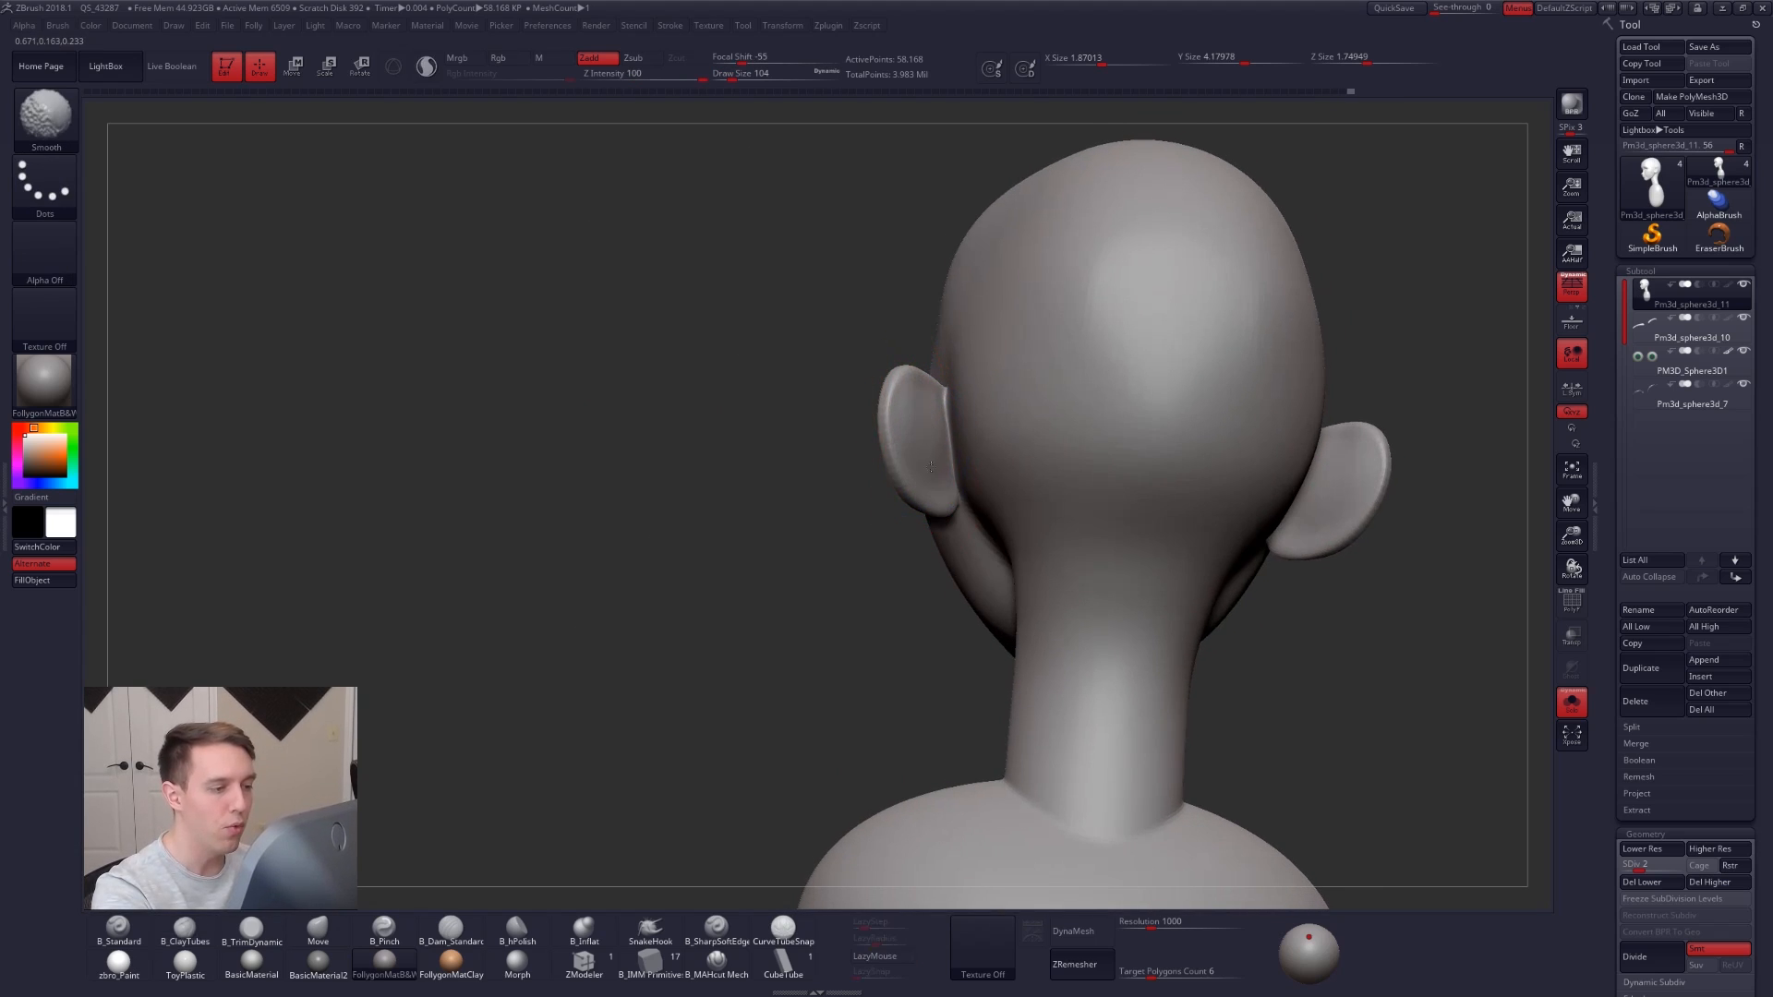
{"action": "left_click_drag", "start_coordinate": [931, 450], "coordinate": [934, 437], "text": "shift"}
{"action": "mouse_move", "coordinate": [935, 438]}
{"action": "right_mouse_down"}
{"action": "mouse_move", "coordinate": [947, 399]}
{"action": "mouse_move", "coordinate": [932, 491]}
{"action": "mouse_move", "coordinate": [946, 429]}
{"action": "right_mouse_up"}
{"action": "left_click_drag", "start_coordinate": [935, 488], "coordinate": [933, 452], "text": "shift"}
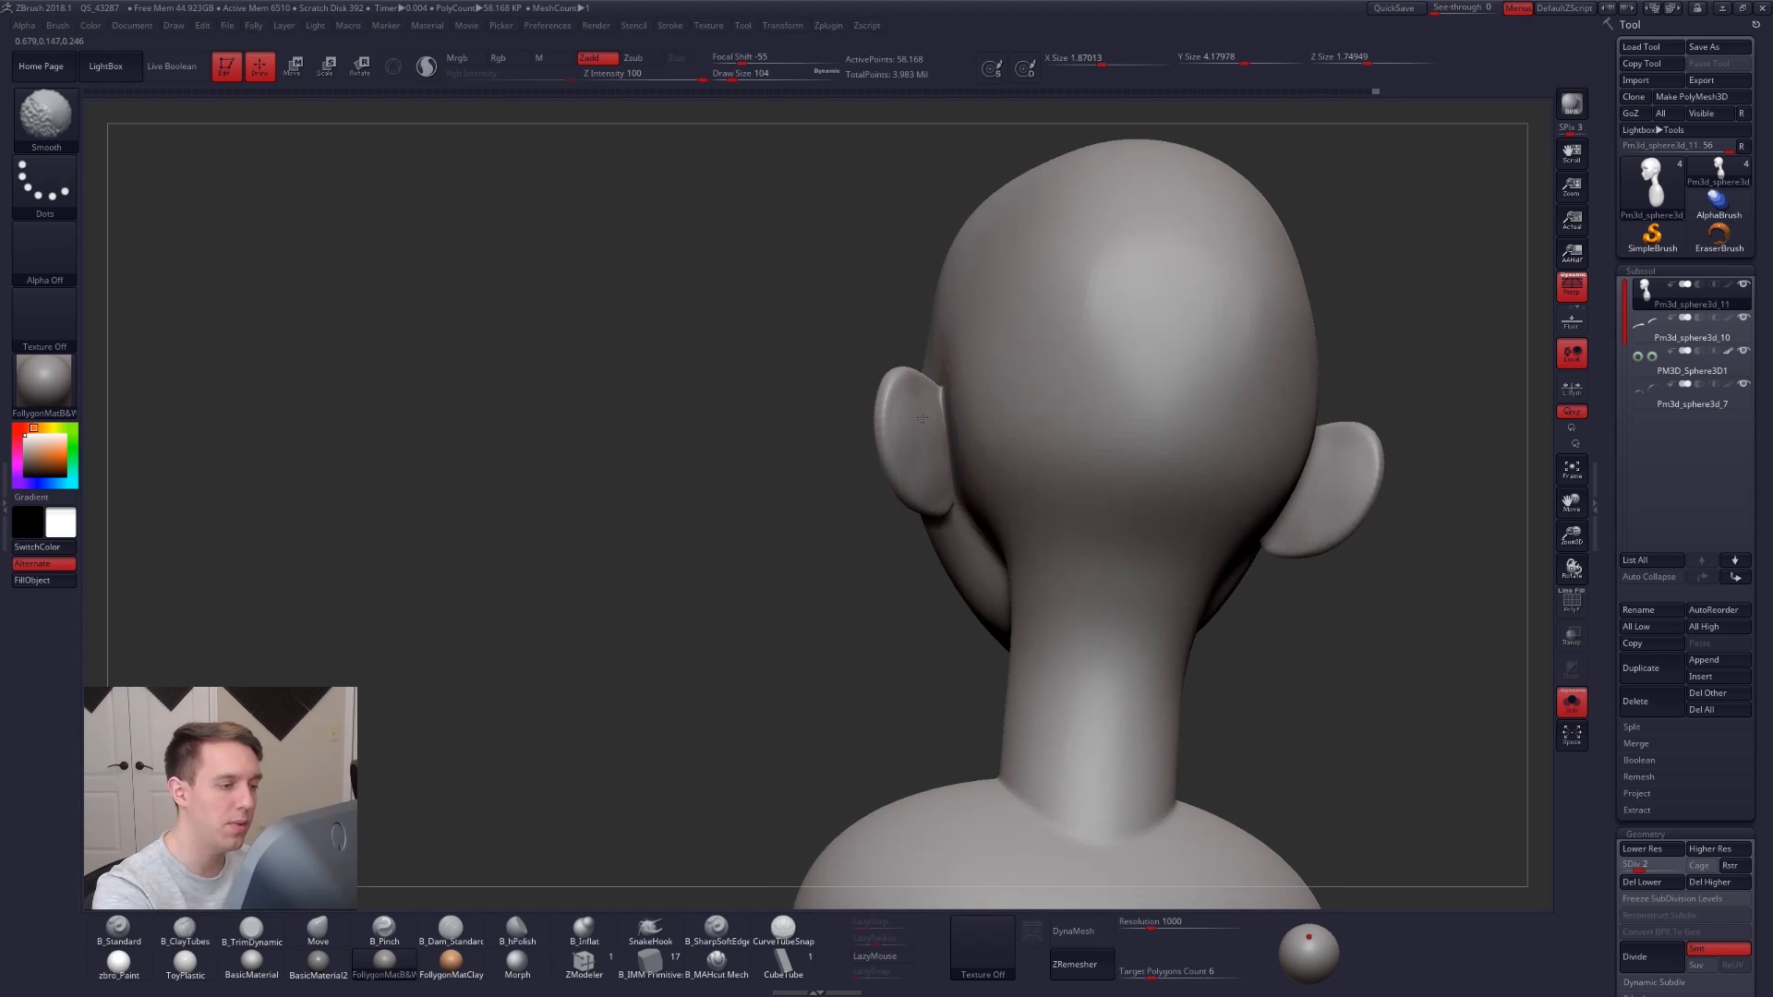
Smooth the front of the ear where it joins the face at draw size 61.
{"action": "mouse_move", "coordinate": [932, 453]}
{"action": "right_mouse_down"}
{"action": "mouse_move", "coordinate": [1191, 489]}
{"action": "mouse_move", "coordinate": [877, 427]}
{"action": "right_mouse_up"}
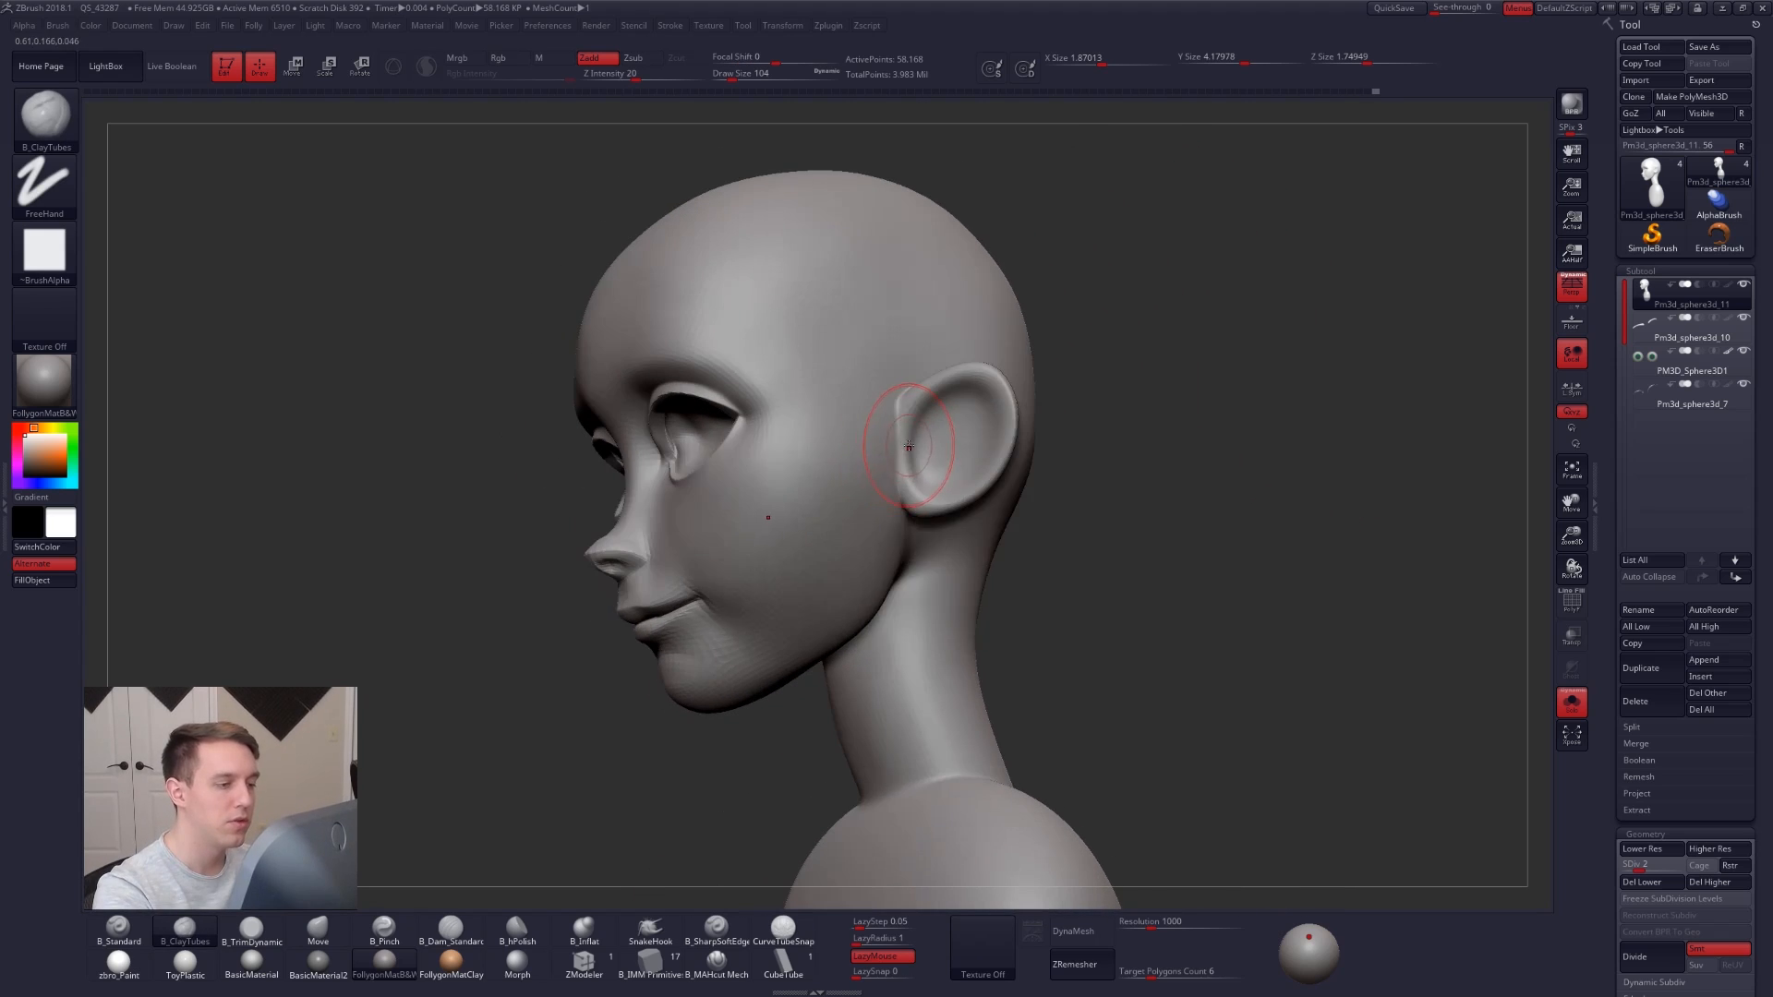
{"action": "key", "text": "3"}
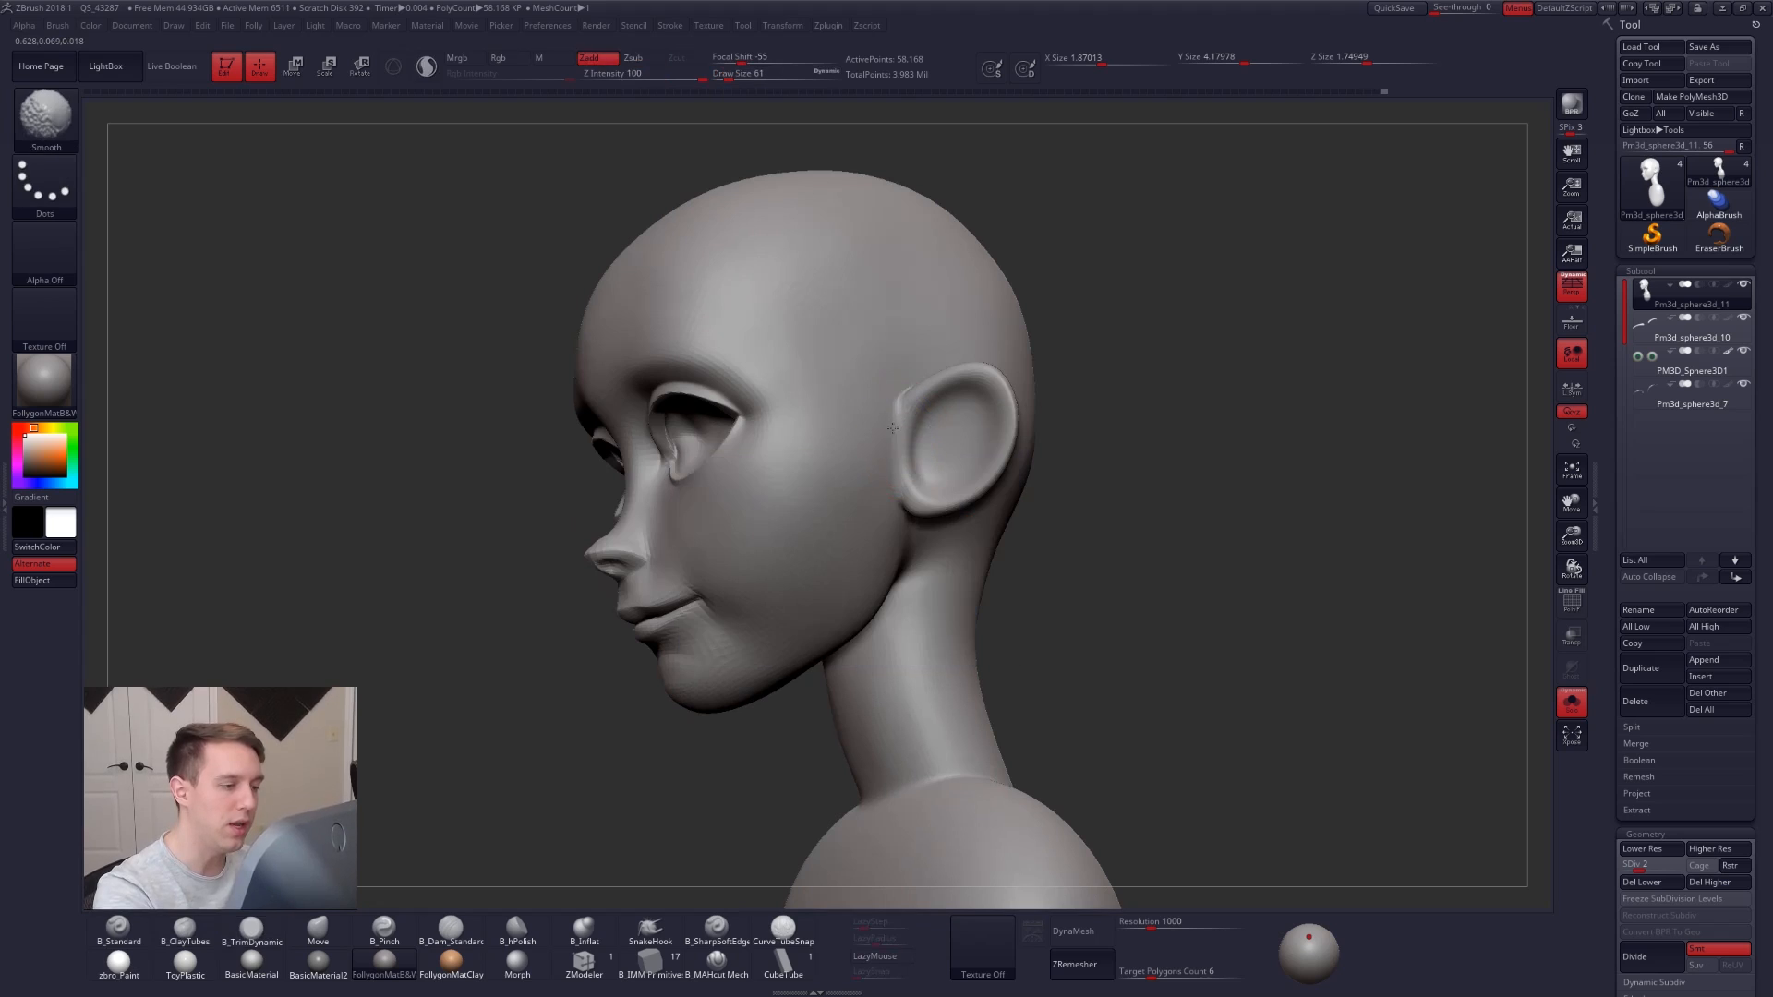
{"action": "left_click_drag", "start_coordinate": [900, 466], "coordinate": [902, 416], "text": "shift"}
{"action": "right_click_drag", "start_coordinate": [813, 429], "coordinate": [890, 416], "text": "shift"}
Switch to the Move brush at draw size 239, show all subtools again and lower the head to subdivision level 1.
{"action": "key", "text": "4"}
{"action": "key", "text": "space"}
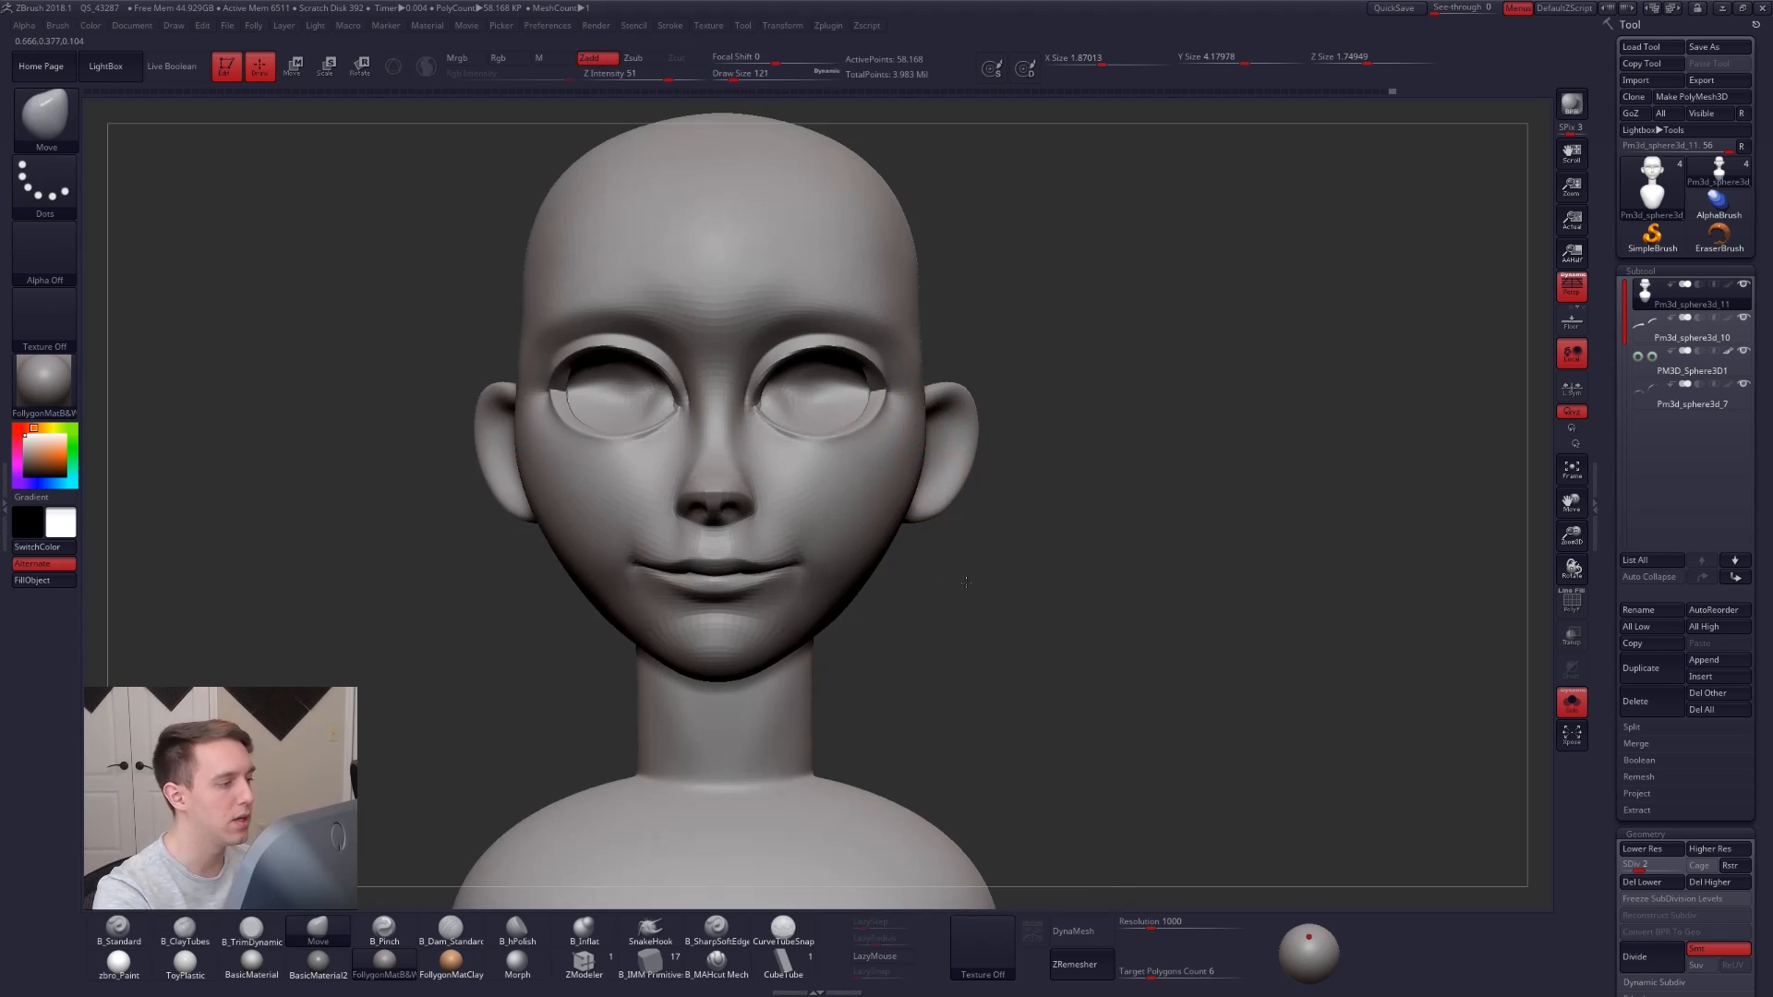
{"action": "mouse_move", "coordinate": [886, 554]}
{"action": "right_mouse_down", "text": "alt"}
{"action": "mouse_move", "coordinate": [931, 621]}
{"action": "mouse_move", "coordinate": [882, 668]}
{"action": "right_mouse_up", "text": "alt"}
{"action": "key", "text": "space"}
{"action": "left_click_drag", "start_coordinate": [935, 577], "coordinate": [946, 578]}
{"action": "key", "text": "shift"}
{"action": "key", "text": "shift+d"}
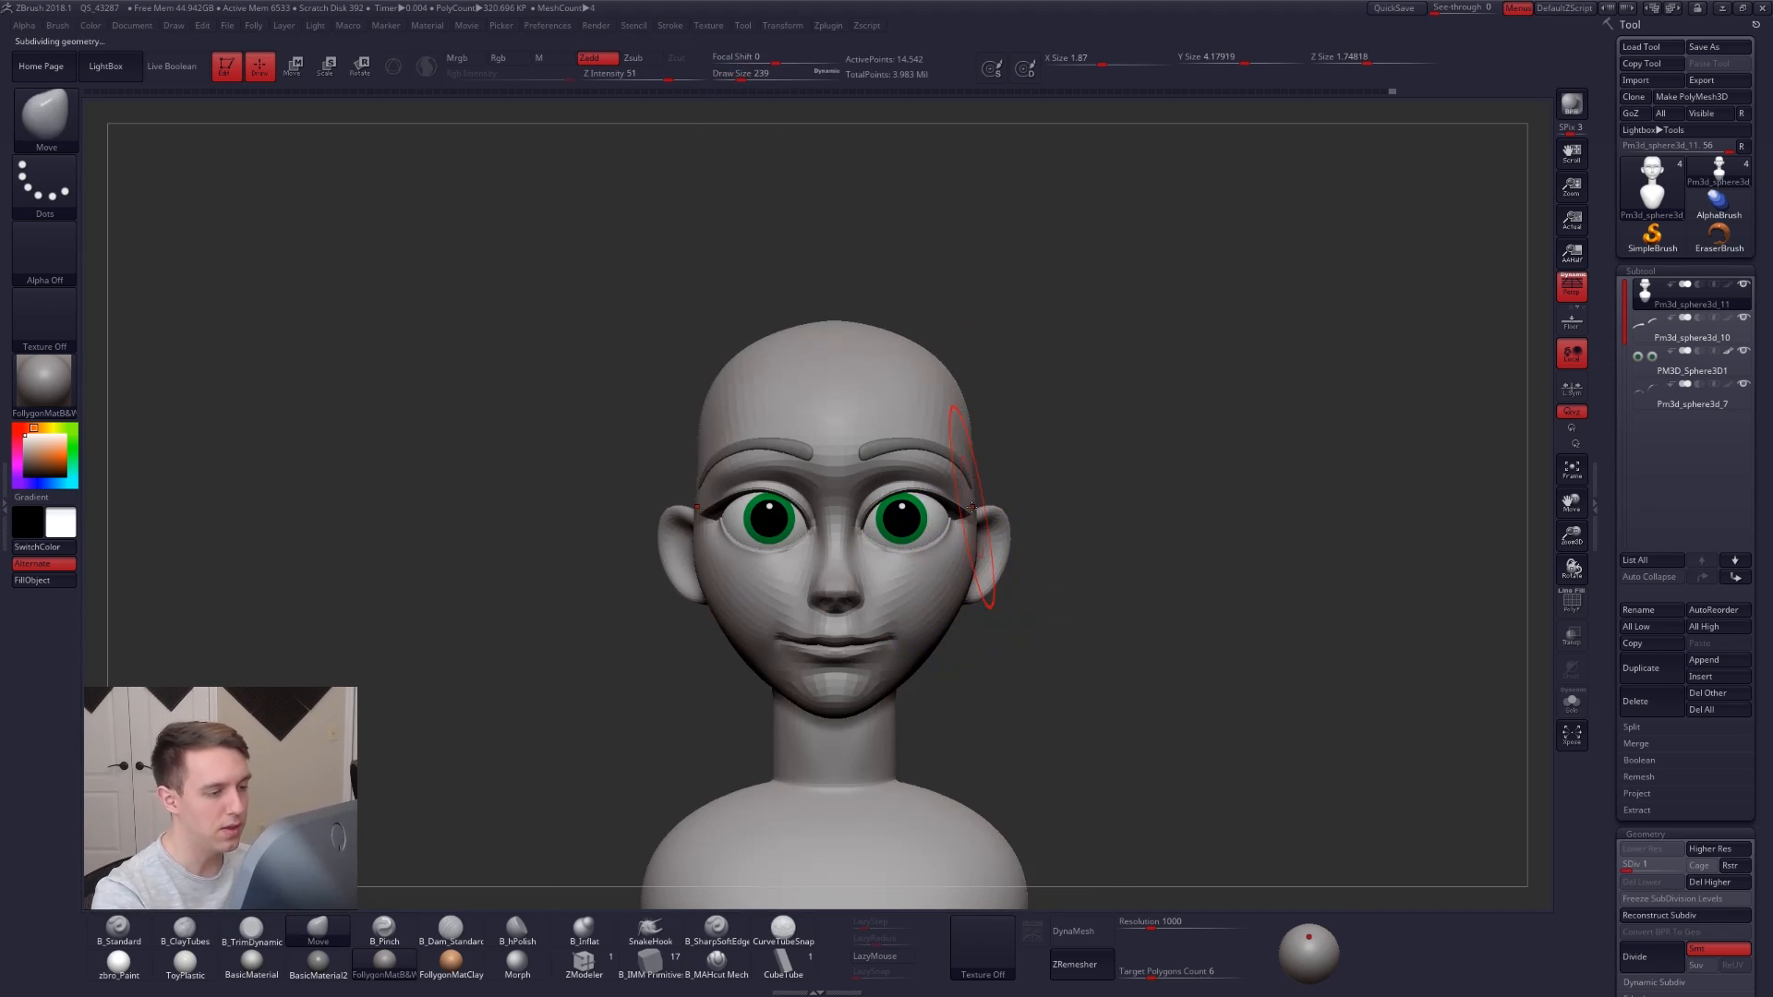
Reshape the side of the head around the ear with the Move brush, using draw size 227.
{"action": "right_click_drag", "start_coordinate": [961, 521], "coordinate": [909, 526]}
{"action": "key", "text": "space"}
{"action": "left_click_drag", "start_coordinate": [999, 565], "coordinate": [997, 565]}
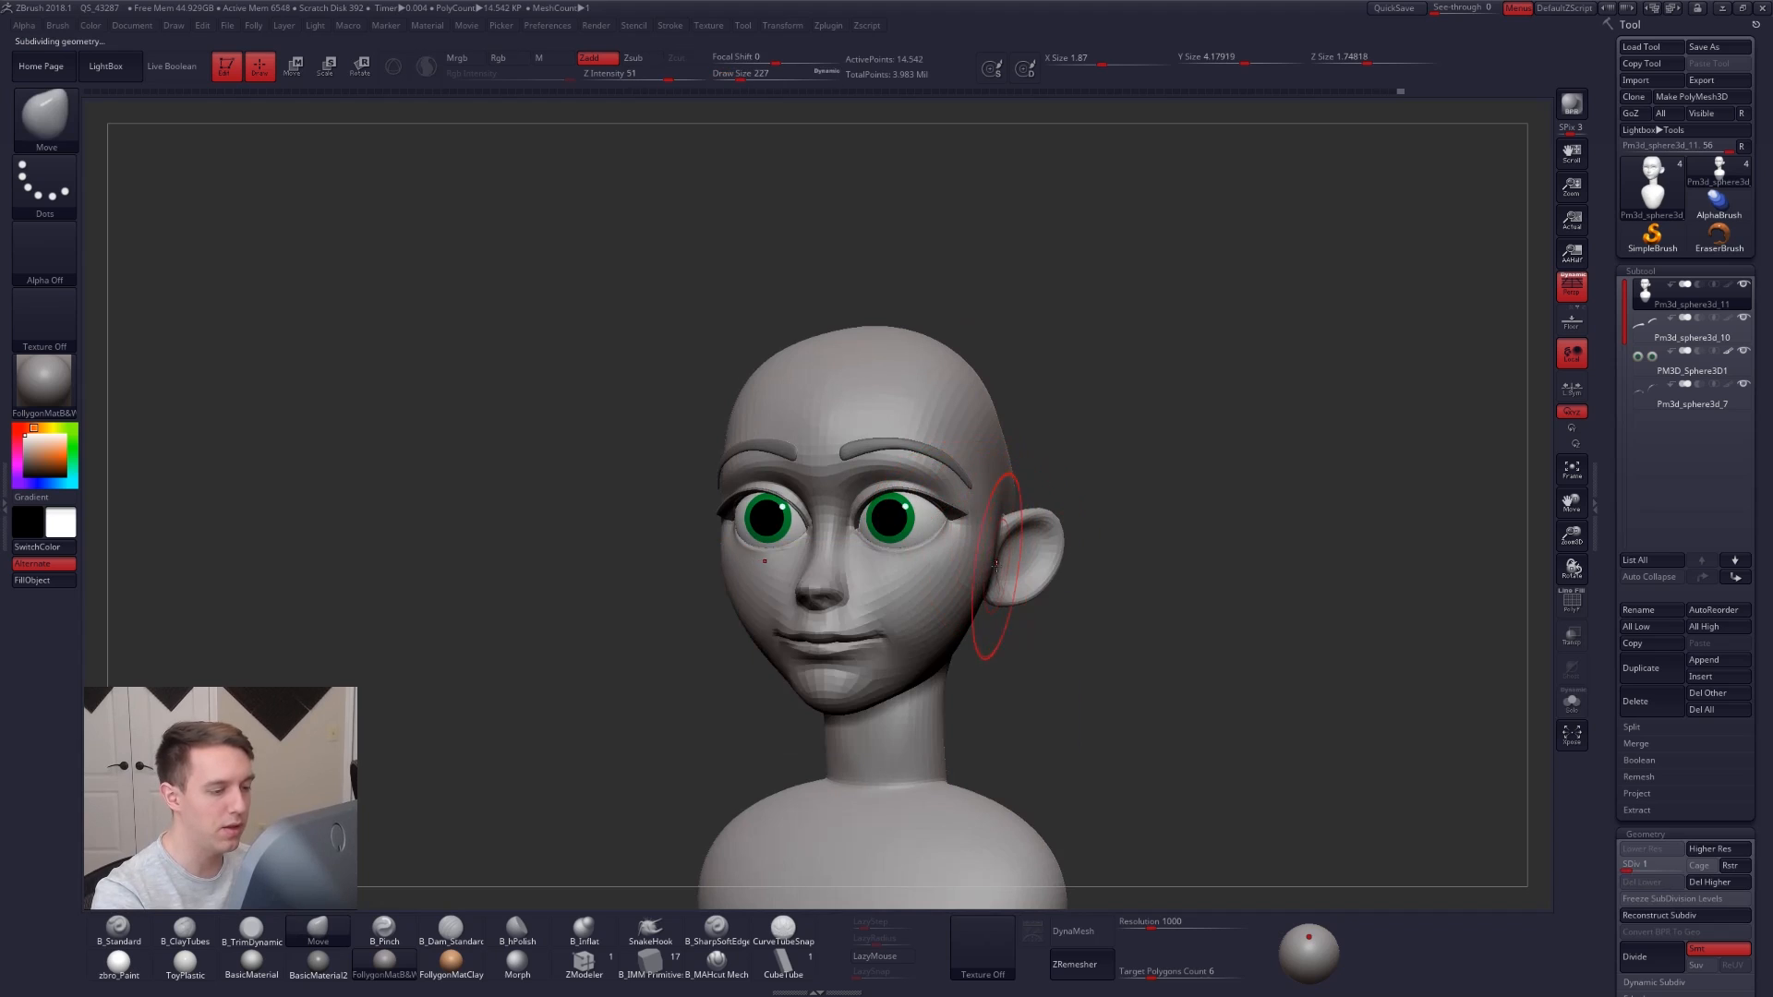
{"action": "right_click_drag", "start_coordinate": [996, 563], "coordinate": [1013, 560]}
{"action": "key", "text": "space"}
{"action": "left_click_drag", "start_coordinate": [1011, 562], "coordinate": [1001, 561]}
{"action": "mouse_move", "coordinate": [1002, 577]}
{"action": "right_mouse_down"}
{"action": "mouse_move", "coordinate": [931, 476]}
{"action": "mouse_move", "coordinate": [950, 546]}
{"action": "mouse_move", "coordinate": [1039, 563]}
{"action": "right_mouse_up"}
Refine the sides of the head and jaw near the ears from behind and in front at draw sizes 227 and 160.
{"action": "key", "text": "space"}
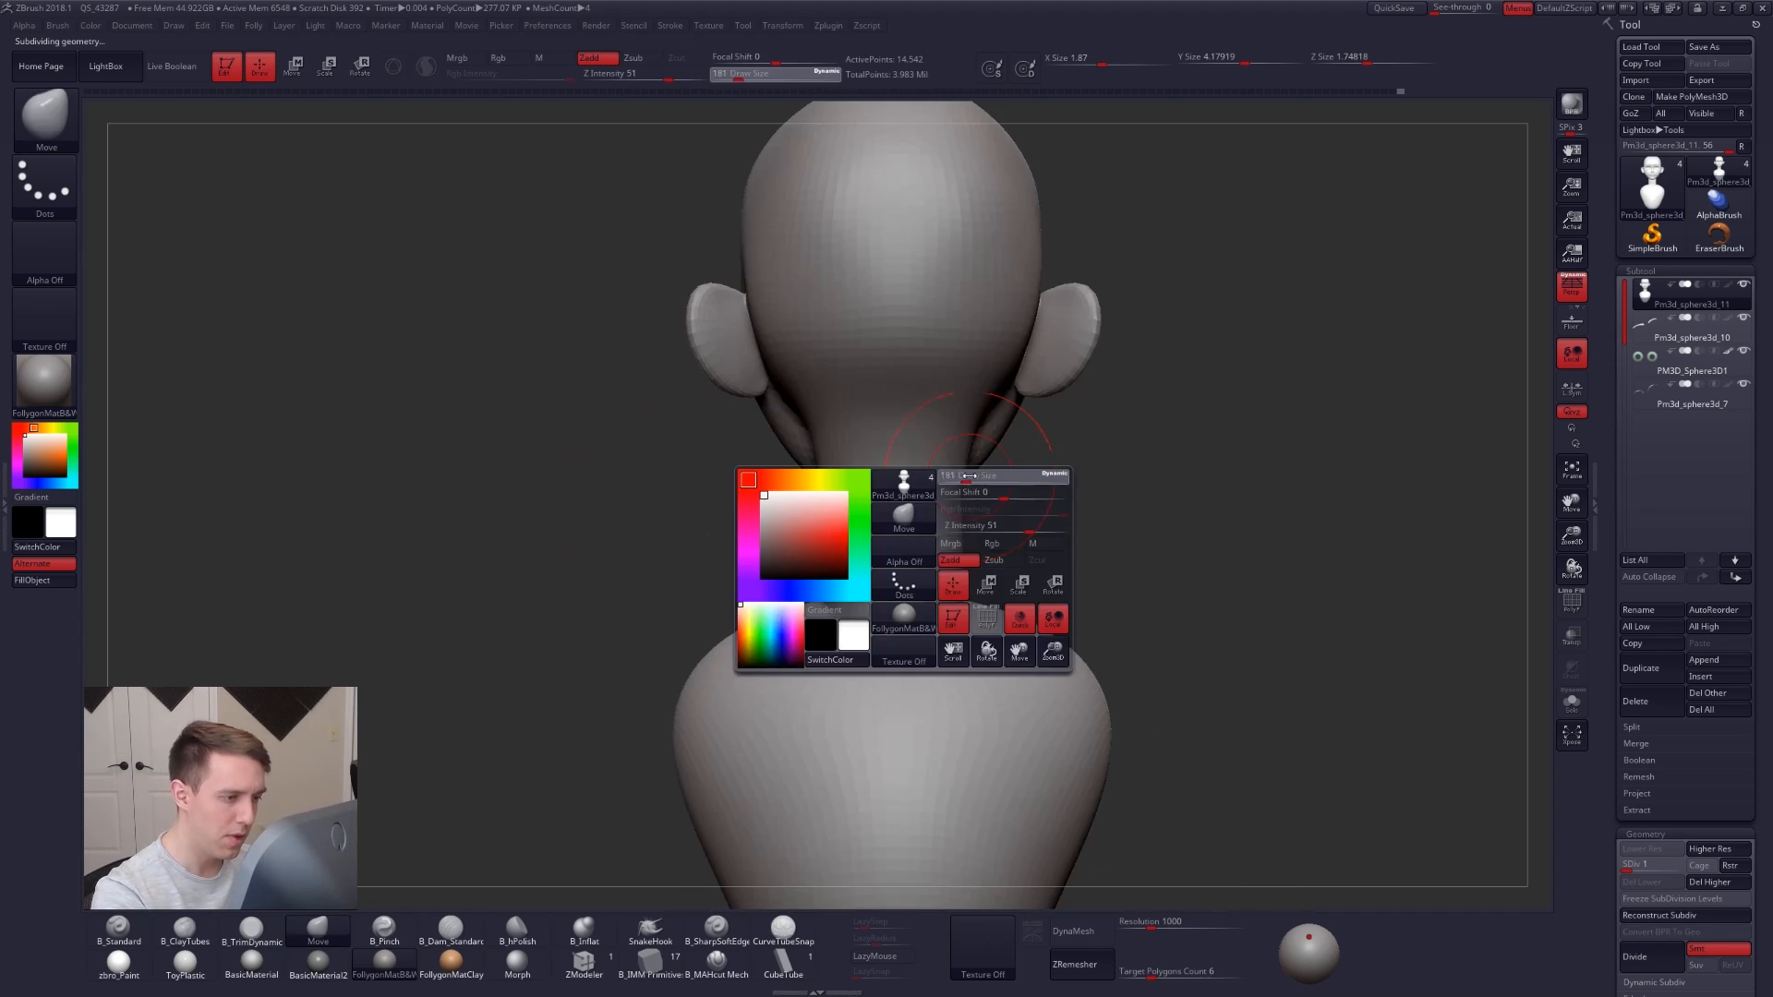
{"action": "left_click_drag", "start_coordinate": [996, 534], "coordinate": [1007, 535]}
{"action": "mouse_move", "coordinate": [971, 525]}
{"action": "right_mouse_down", "text": "alt"}
{"action": "mouse_move", "coordinate": [959, 582]}
{"action": "mouse_move", "coordinate": [893, 512]}
{"action": "mouse_move", "coordinate": [935, 491]}
{"action": "right_mouse_up", "text": "alt"}
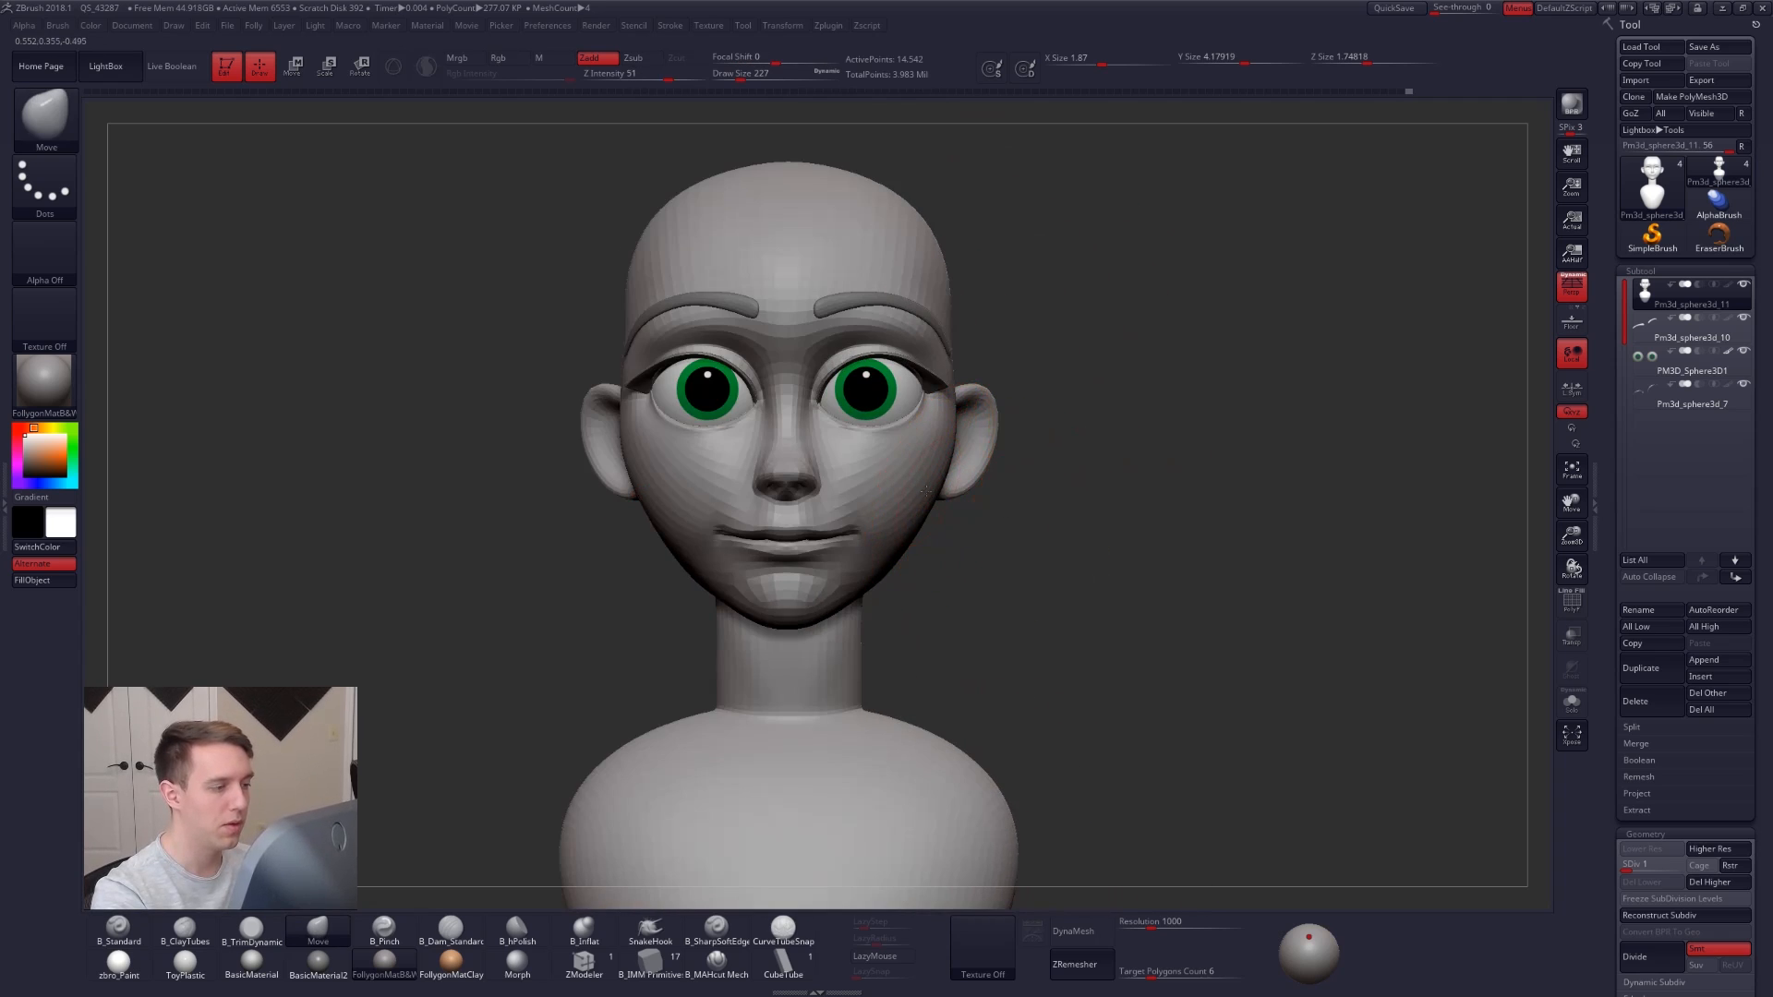
{"action": "key", "text": "space"}
{"action": "left_click_drag", "start_coordinate": [937, 487], "coordinate": [928, 488]}
{"action": "mouse_move", "coordinate": [927, 488]}
{"action": "right_mouse_down", "text": "alt"}
{"action": "mouse_move", "coordinate": [940, 531]}
{"action": "mouse_move", "coordinate": [901, 435]}
{"action": "mouse_move", "coordinate": [954, 503]}
{"action": "right_mouse_up", "text": "alt"}
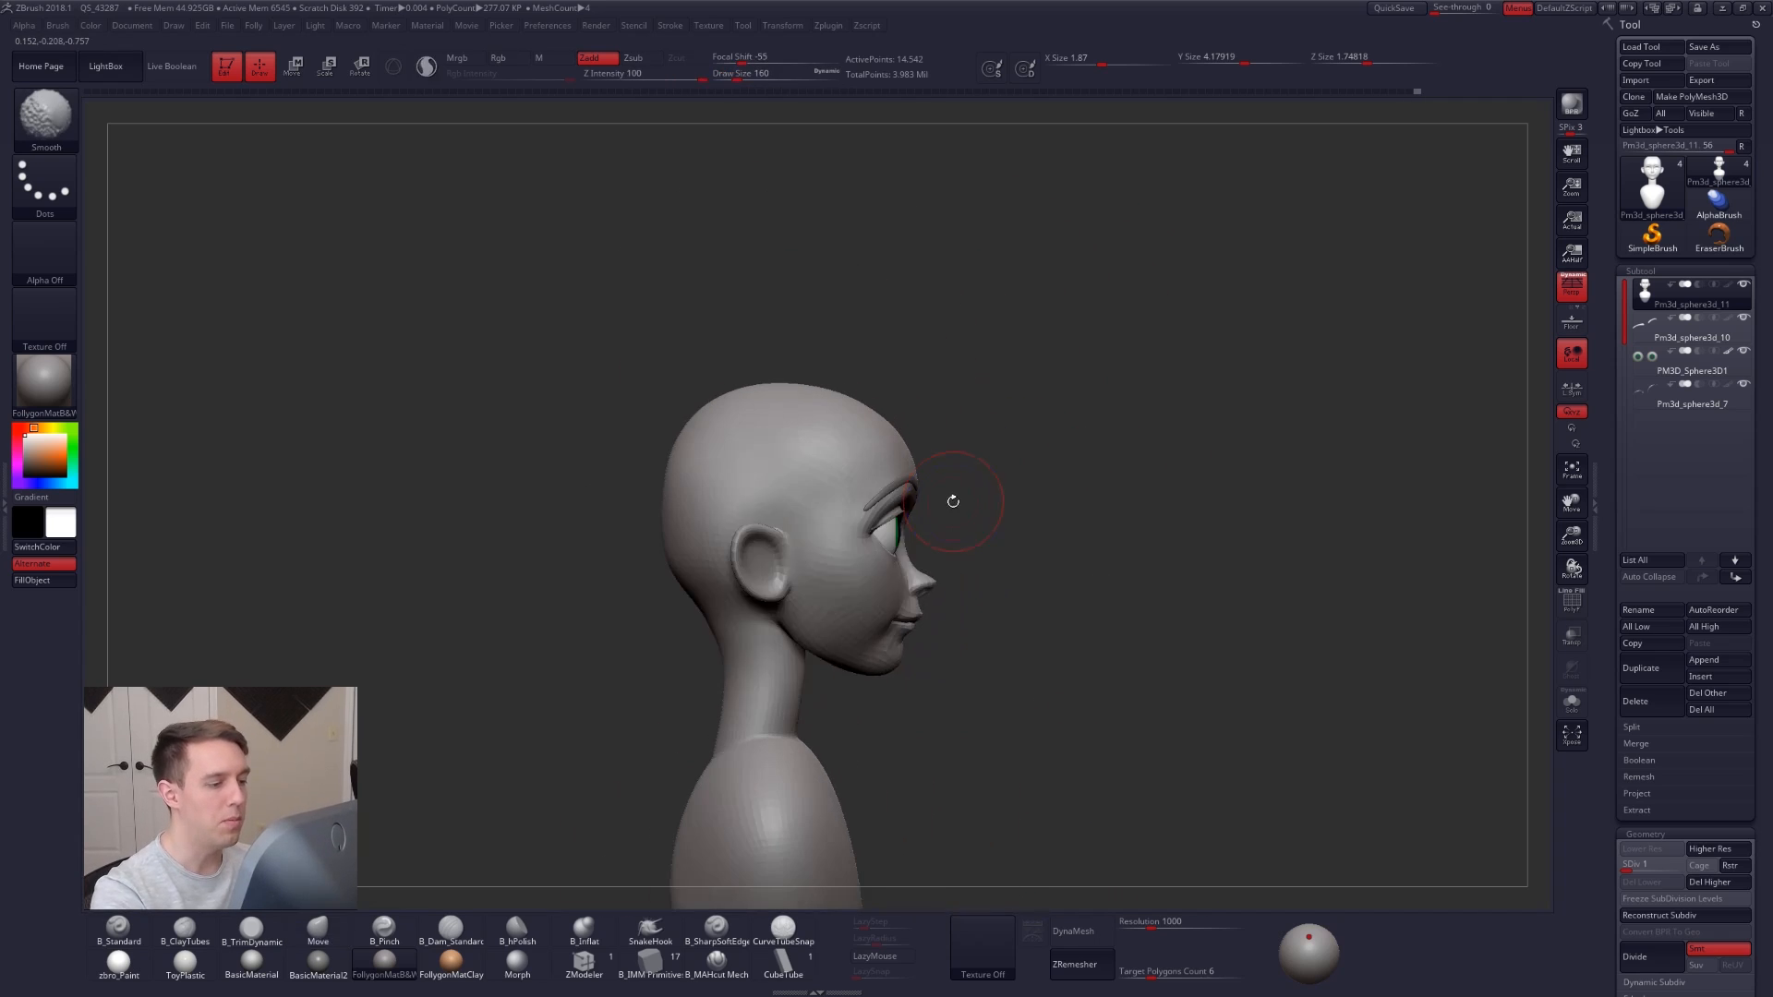
Mask the cranium, invert the mask and move the cranium up by about 0.054 units.
{"action": "key", "text": "s"}
{"action": "mouse_move", "coordinate": [919, 459]}
{"action": "left_mouse_down"}
{"action": "mouse_move", "coordinate": [941, 459]}
{"action": "mouse_move", "coordinate": [596, 457]}
{"action": "mouse_move", "coordinate": [923, 388]}
{"action": "left_mouse_up"}
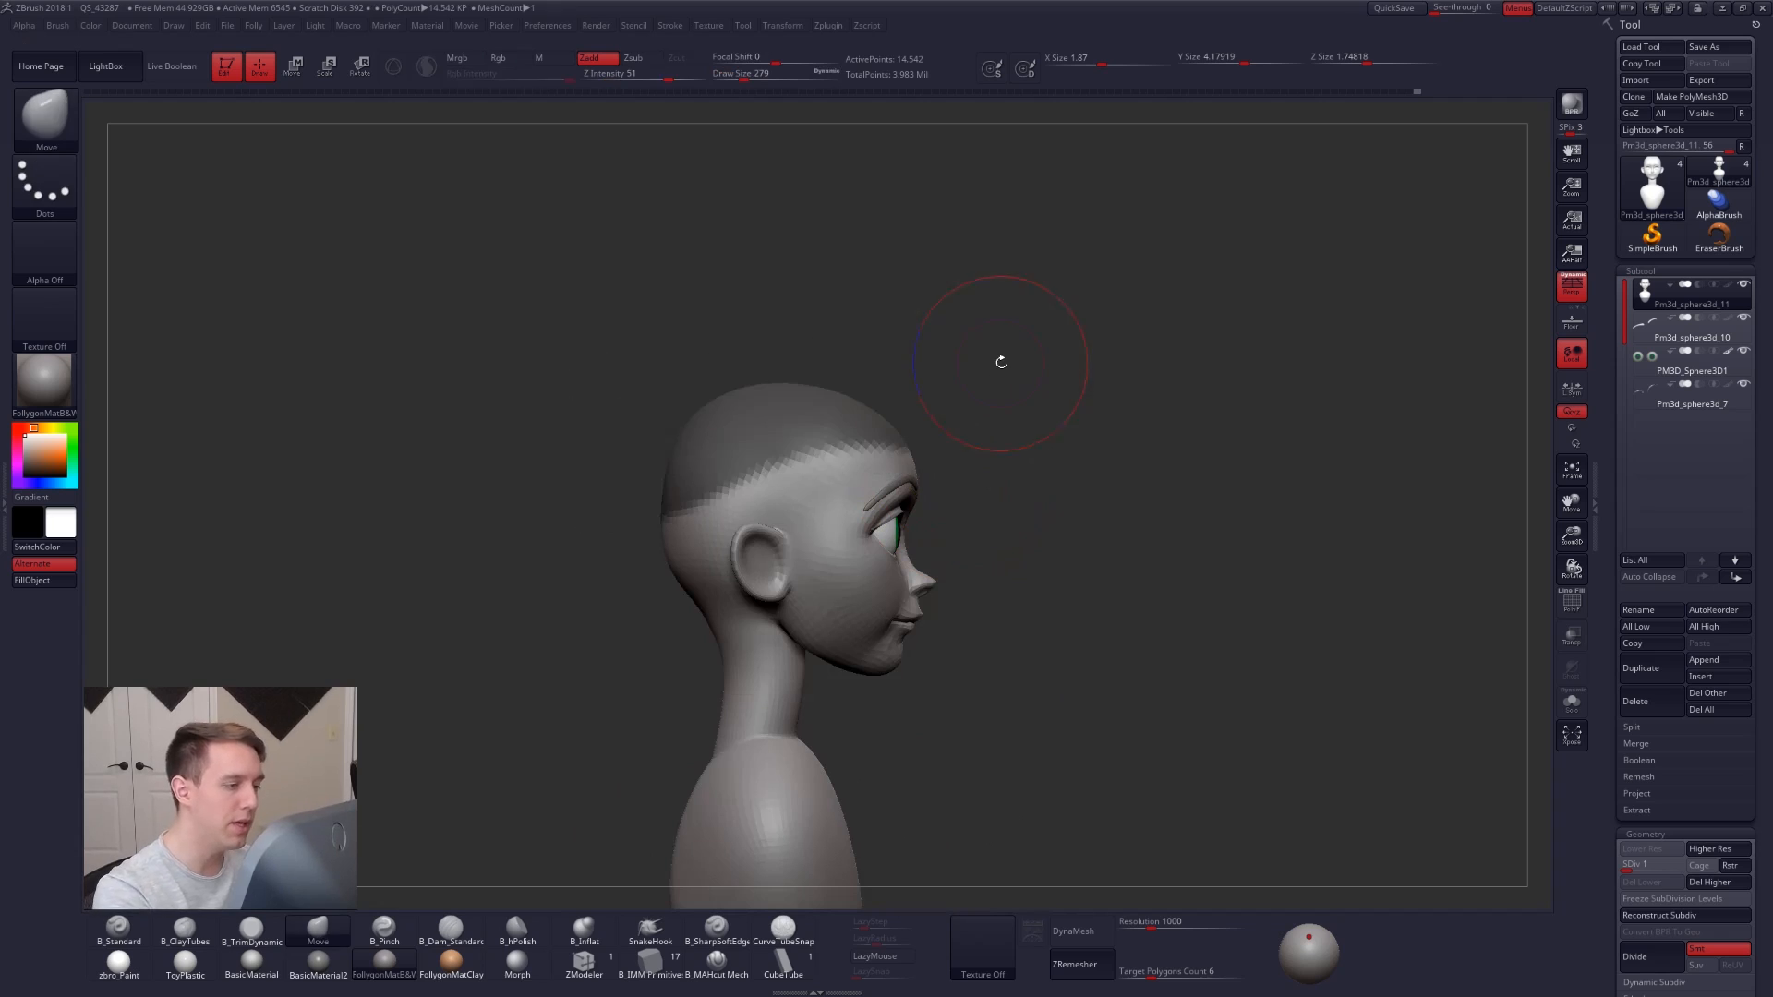
{"action": "left_click", "coordinate": [966, 453], "text": "ctrl"}
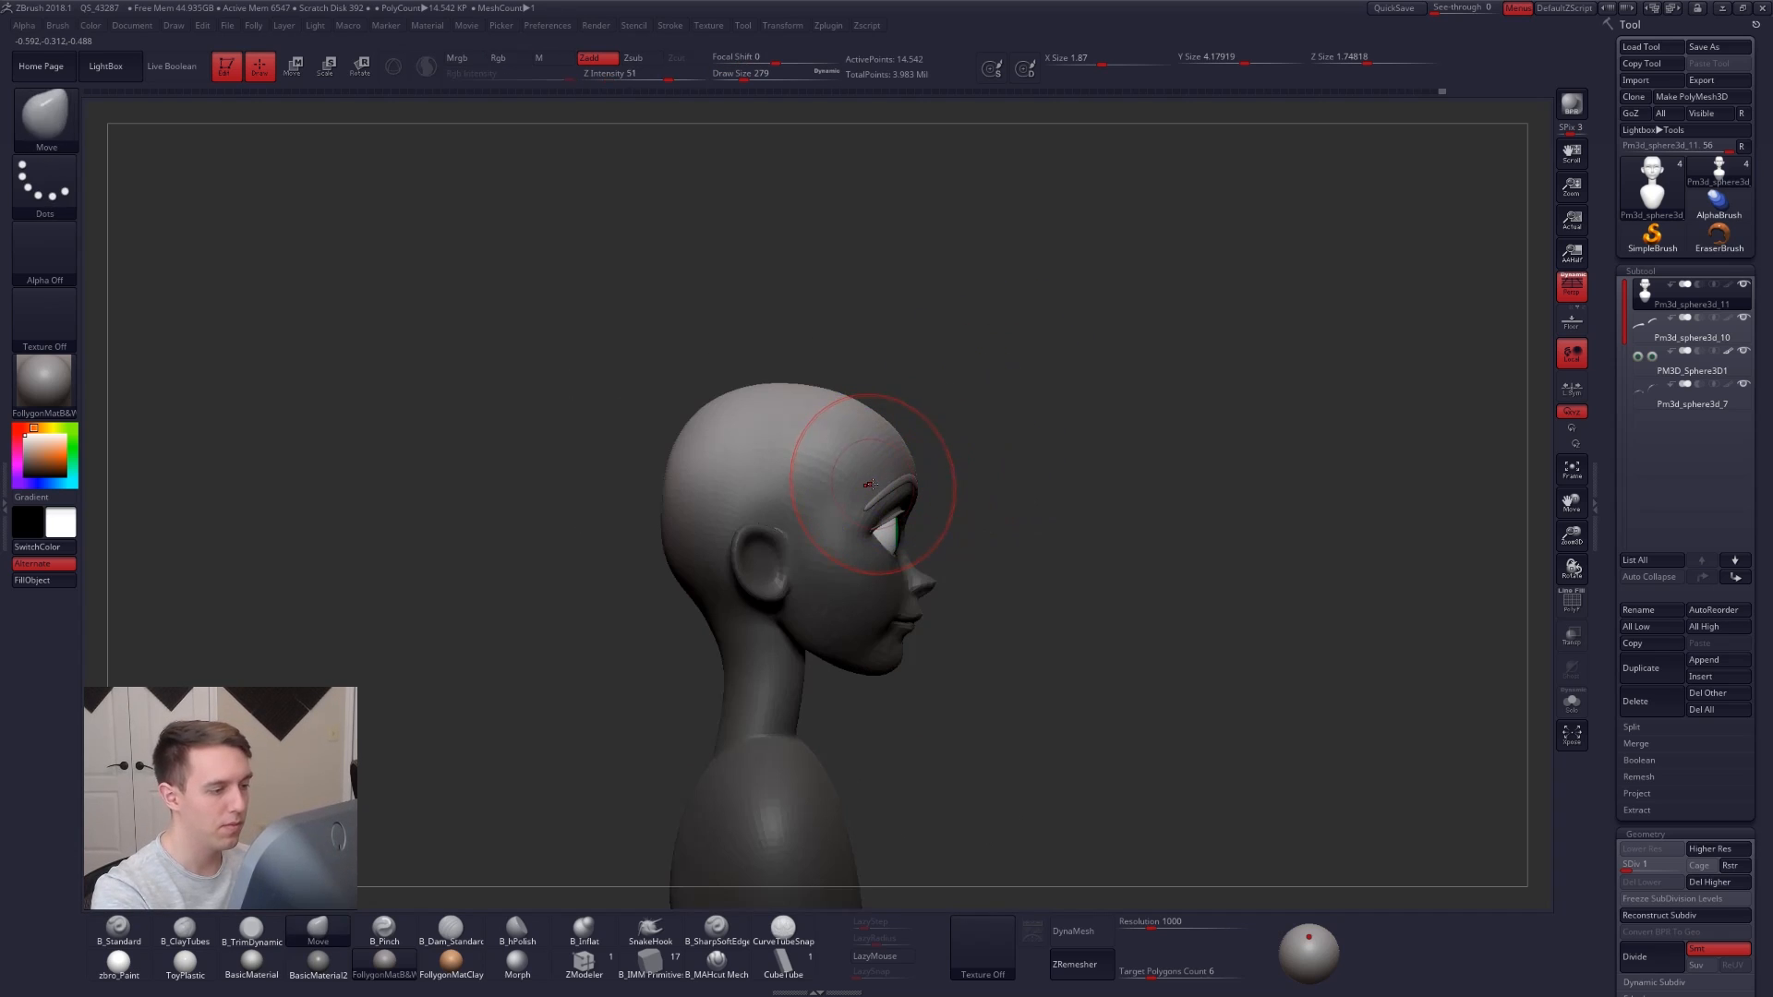
{"action": "key", "text": "w"}
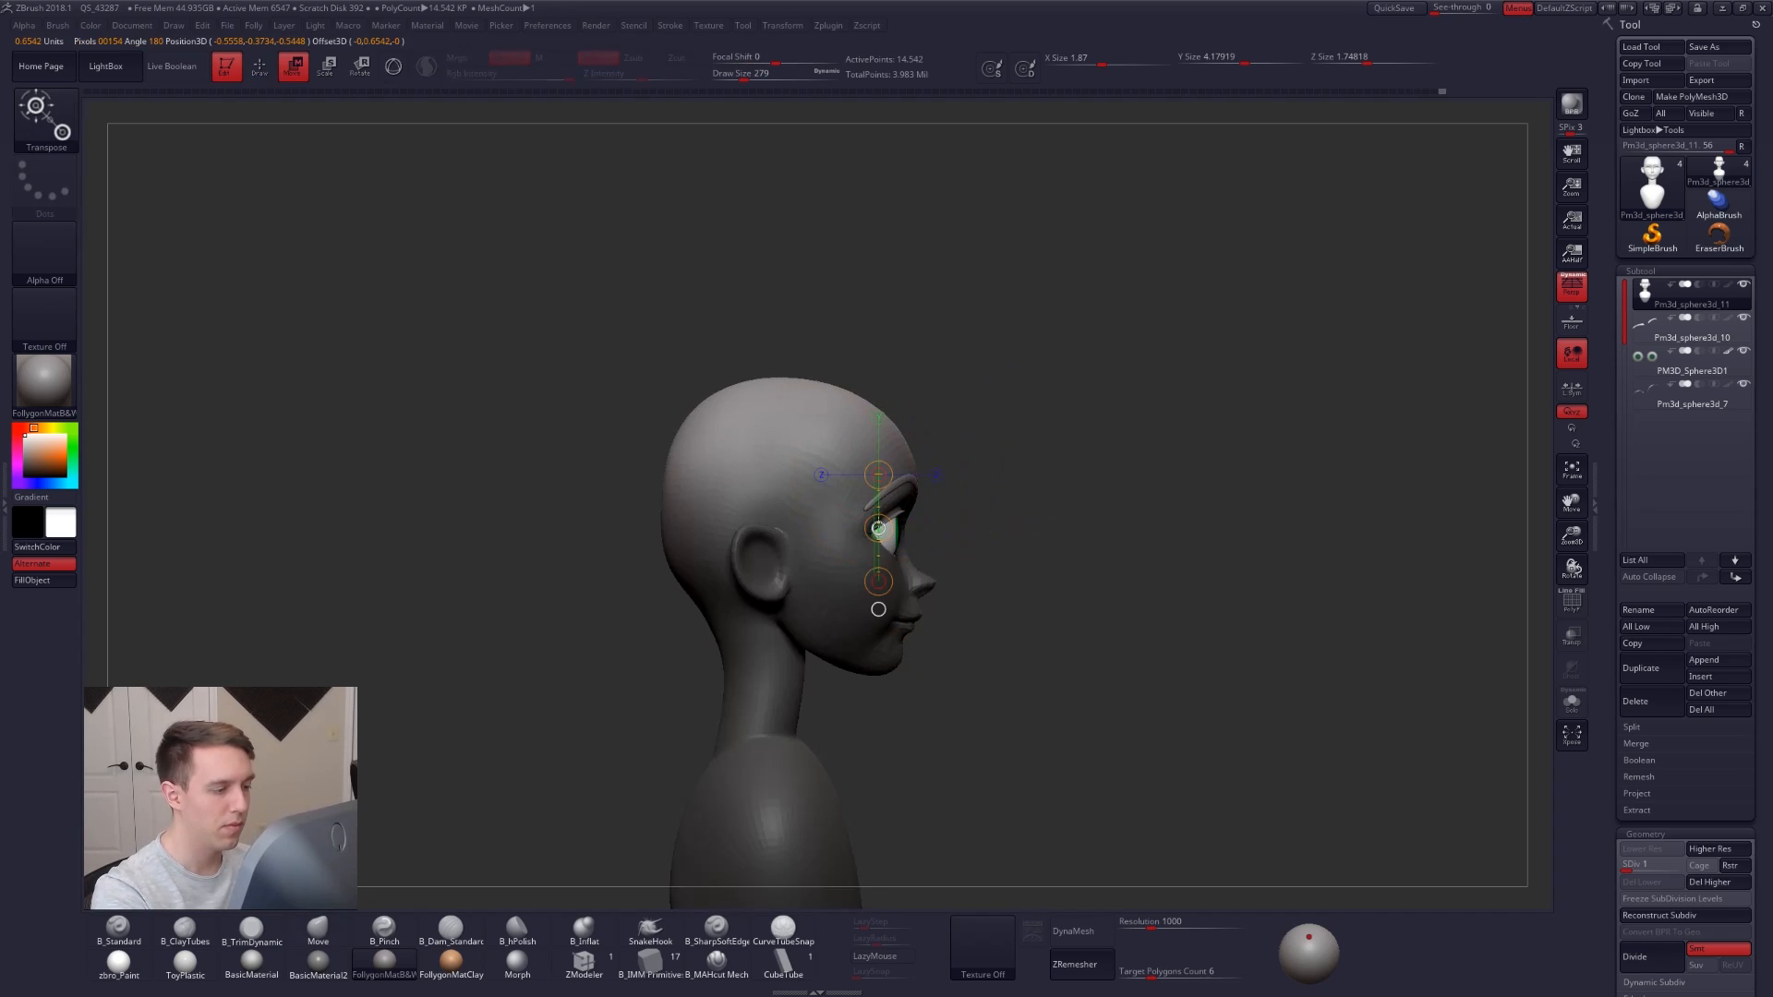
{"action": "key", "text": "q"}
Enlarge the Move brush to 414, raise the top of the skull and clear the mask.
{"action": "right_click_drag", "start_coordinate": [1062, 540], "coordinate": [897, 557]}
{"action": "right_click", "coordinate": [897, 557]}
{"action": "right_click_drag", "start_coordinate": [1024, 421], "coordinate": [971, 388], "text": "alt"}
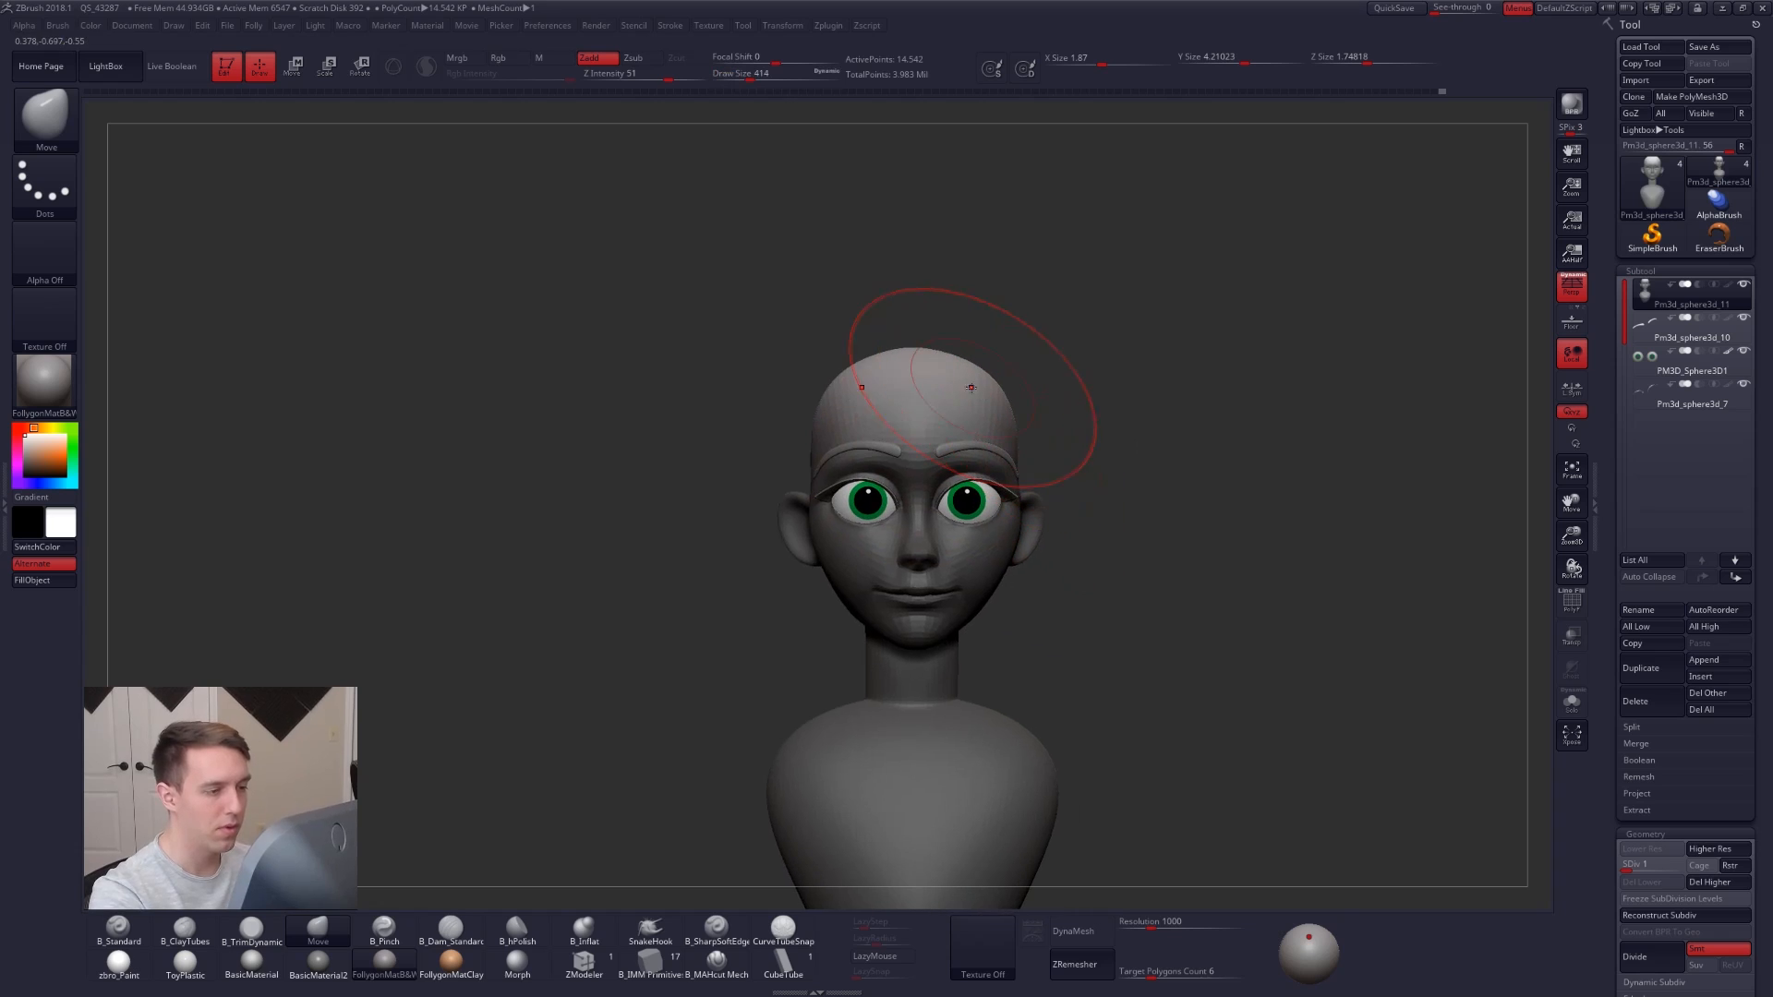
{"action": "right_click_drag", "start_coordinate": [1182, 420], "coordinate": [970, 442], "text": "shift"}
{"action": "left_click_drag", "start_coordinate": [1131, 396], "coordinate": [1086, 392], "text": "ctrl"}
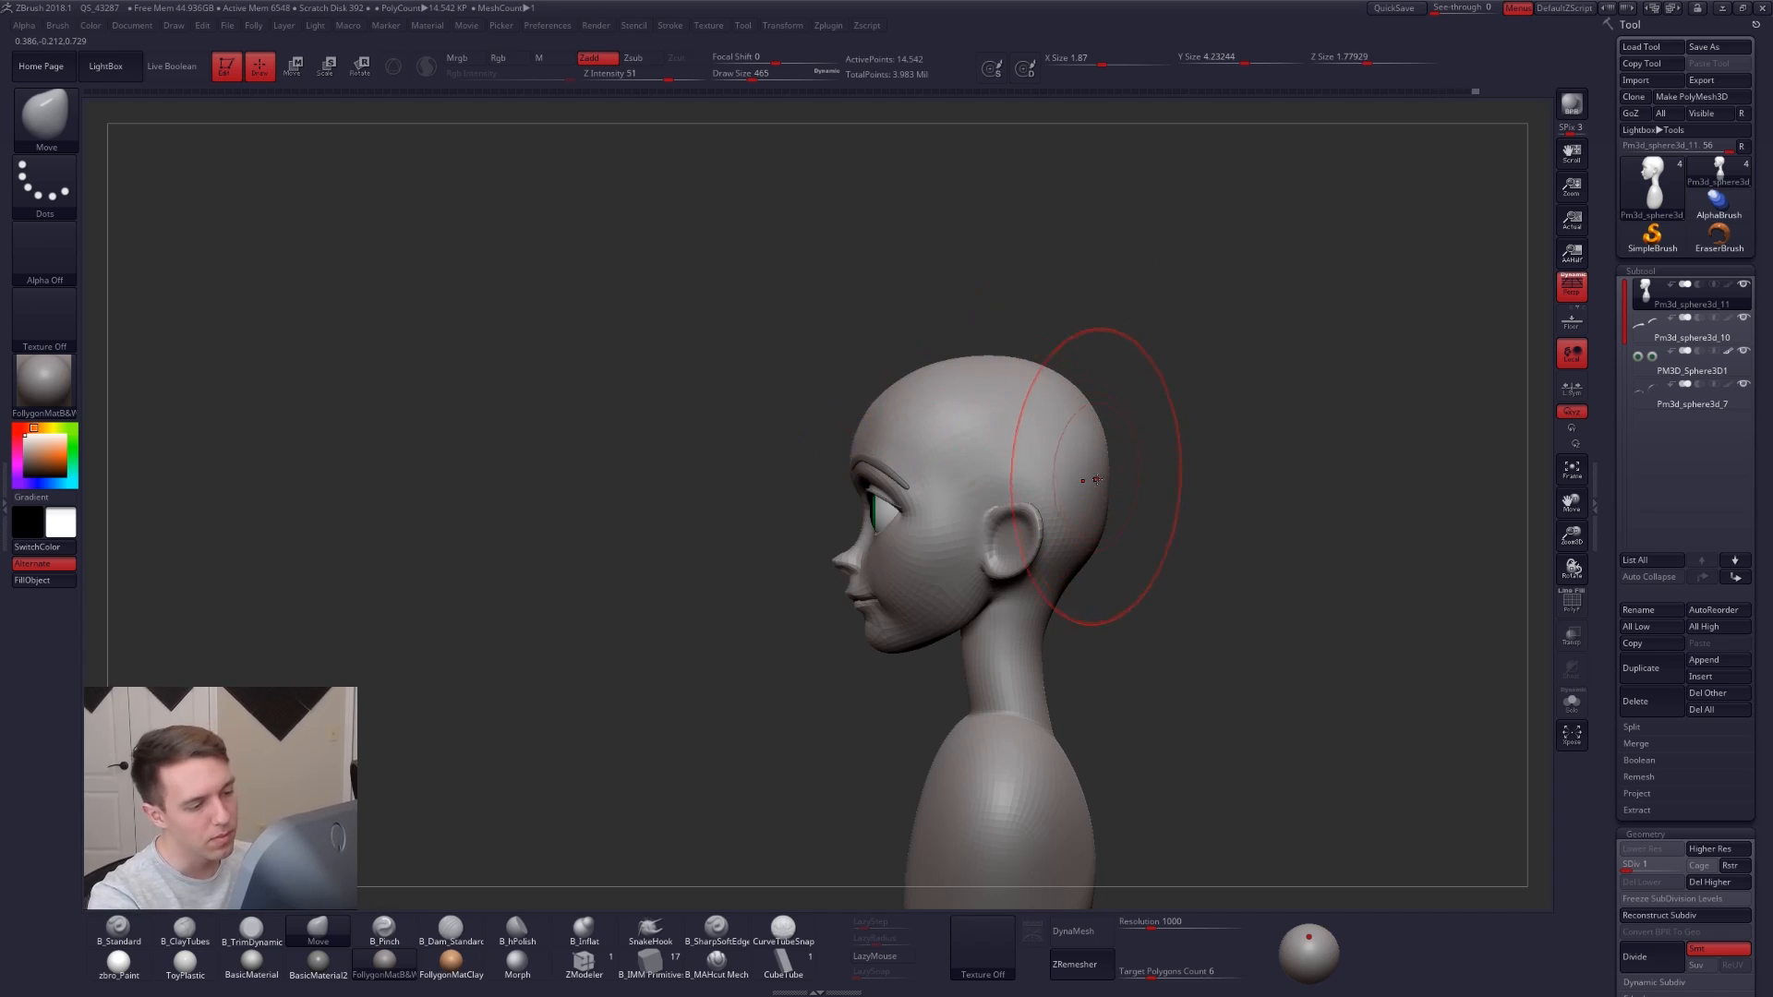
Reshape the back of the skull in profile with a large Move brush.
{"action": "right_click_drag", "start_coordinate": [1099, 486], "coordinate": [1041, 455], "text": "alt"}
{"action": "right_click", "coordinate": [1041, 455]}
{"action": "left_click_drag", "start_coordinate": [1041, 455], "coordinate": [993, 456]}
{"action": "mouse_move", "coordinate": [1062, 489]}
{"action": "right_mouse_down", "text": "shift"}
{"action": "mouse_move", "coordinate": [1170, 494]}
{"action": "mouse_move", "coordinate": [1103, 510]}
{"action": "right_mouse_up", "text": "shift"}
{"action": "right_click", "coordinate": [1104, 510]}
{"action": "left_click_drag", "start_coordinate": [1103, 510], "coordinate": [1074, 510]}
Adjust the back of the neck with the Move brush at draw size 181.
{"action": "mouse_move", "coordinate": [1157, 760]}
{"action": "right_mouse_down", "text": "alt"}
{"action": "mouse_move", "coordinate": [1131, 706]}
{"action": "mouse_move", "coordinate": [1139, 640]}
{"action": "right_mouse_up", "text": "alt"}
{"action": "right_click", "coordinate": [948, 621]}
{"action": "left_click_drag", "start_coordinate": [948, 620], "coordinate": [965, 620]}
{"action": "mouse_move", "coordinate": [1081, 572]}
{"action": "right_mouse_down"}
{"action": "mouse_move", "coordinate": [993, 559]}
{"action": "mouse_move", "coordinate": [1037, 526]}
{"action": "mouse_move", "coordinate": [1021, 512]}
{"action": "right_mouse_up"}
Raise the head to subdivision level 3 and work the neck with B_Pinch at draw size 160.
{"action": "key", "text": "d"}
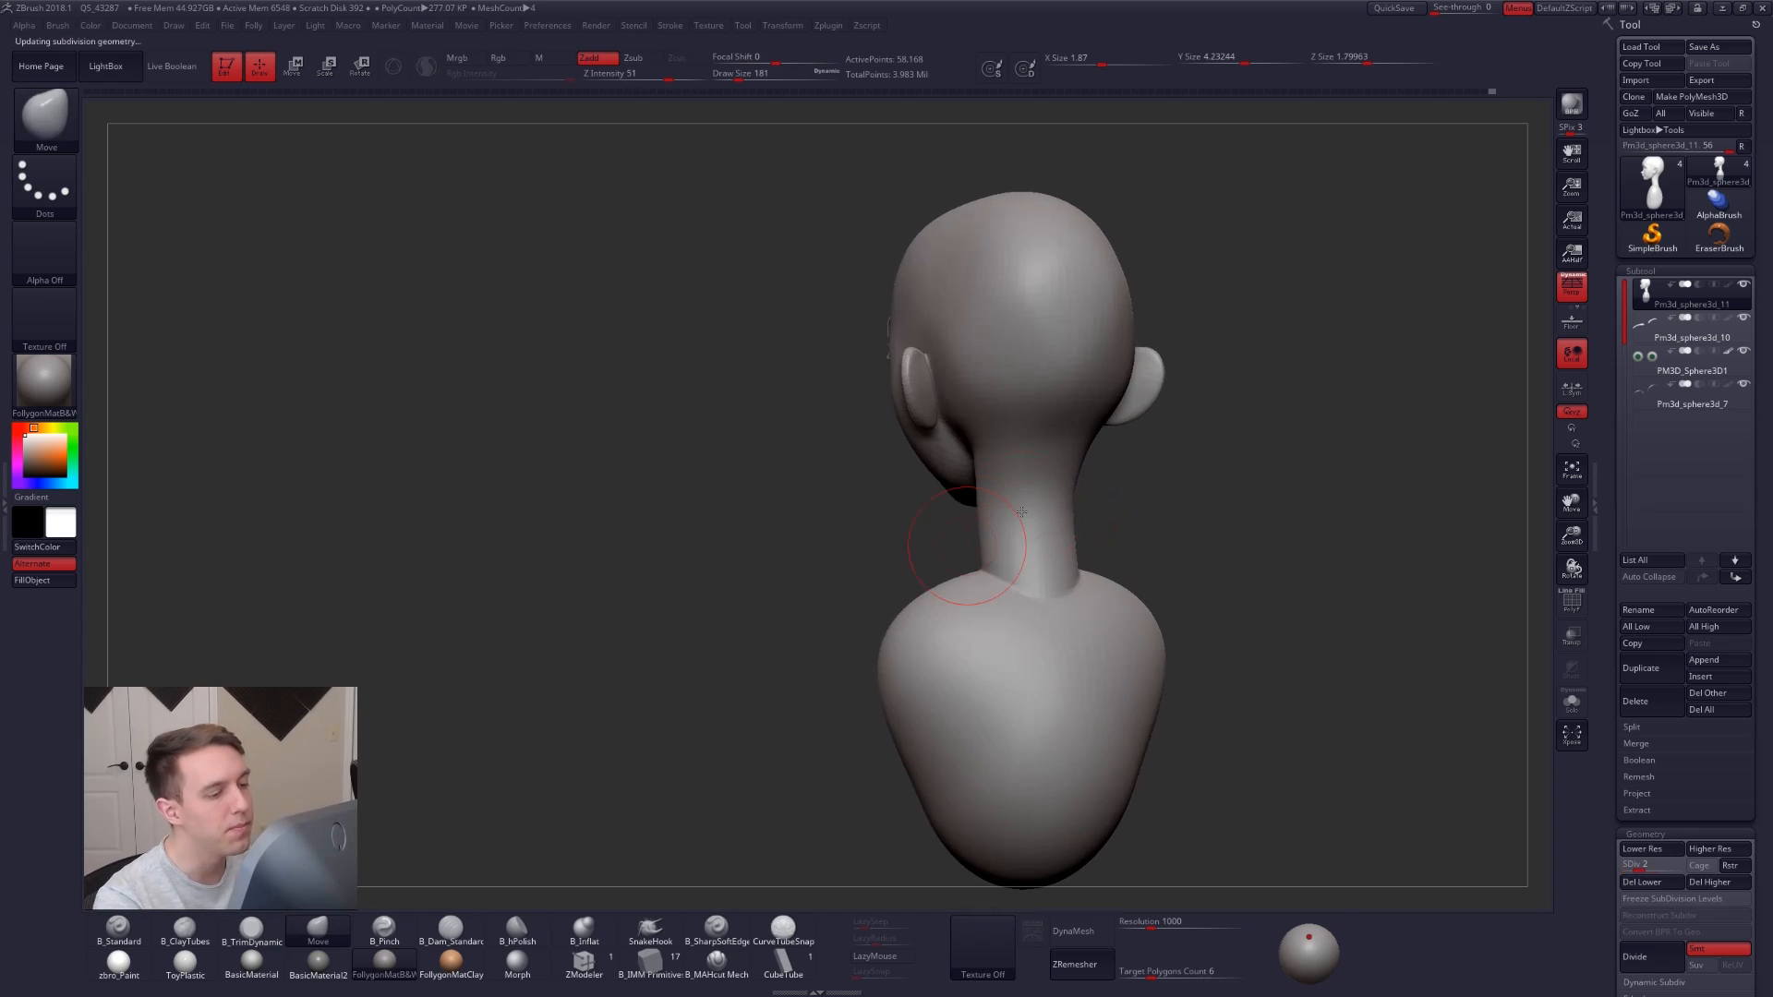
{"action": "key", "text": "d"}
{"action": "key", "text": "5"}
{"action": "right_click", "coordinate": [1020, 508]}
{"action": "left_click_drag", "start_coordinate": [1027, 506], "coordinate": [1020, 506]}
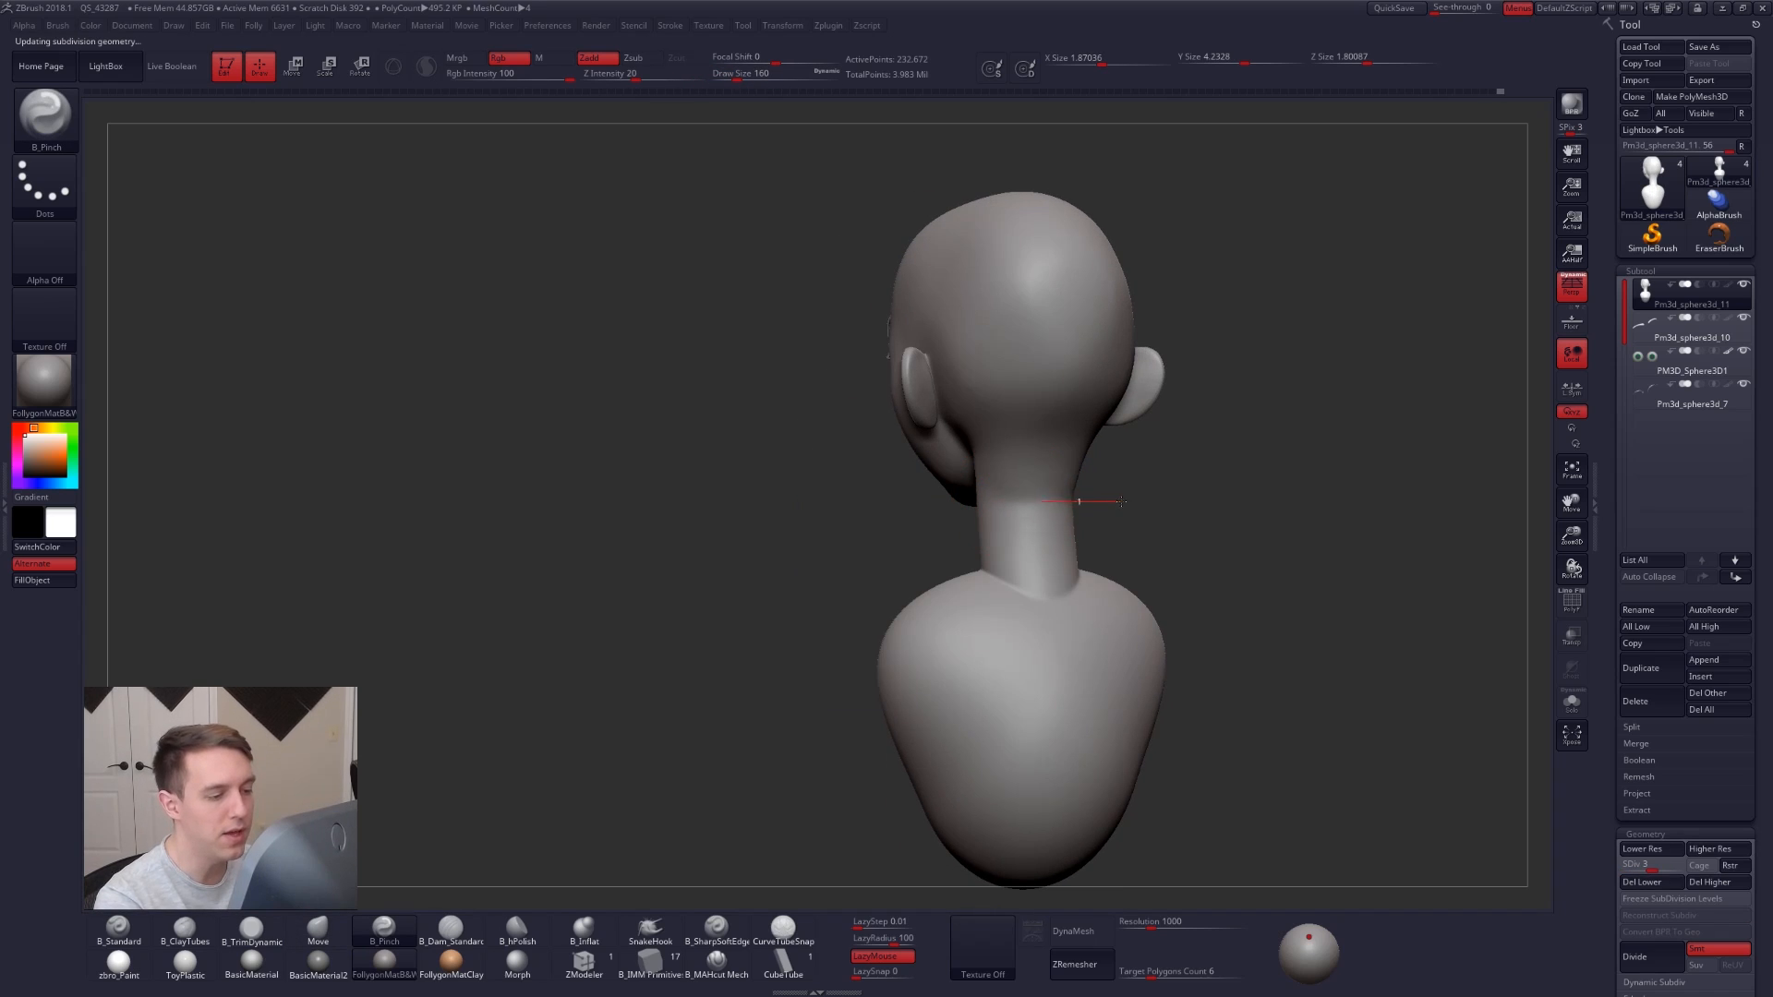
{"action": "right_click_drag", "start_coordinate": [1007, 520], "coordinate": [1025, 580]}
Lower the head to subdivision level 1 and smooth the neck at draw size 227.
{"action": "key", "text": "shift+d"}
{"action": "right_click", "coordinate": [988, 534]}
{"action": "left_click_drag", "start_coordinate": [974, 538], "coordinate": [978, 539]}
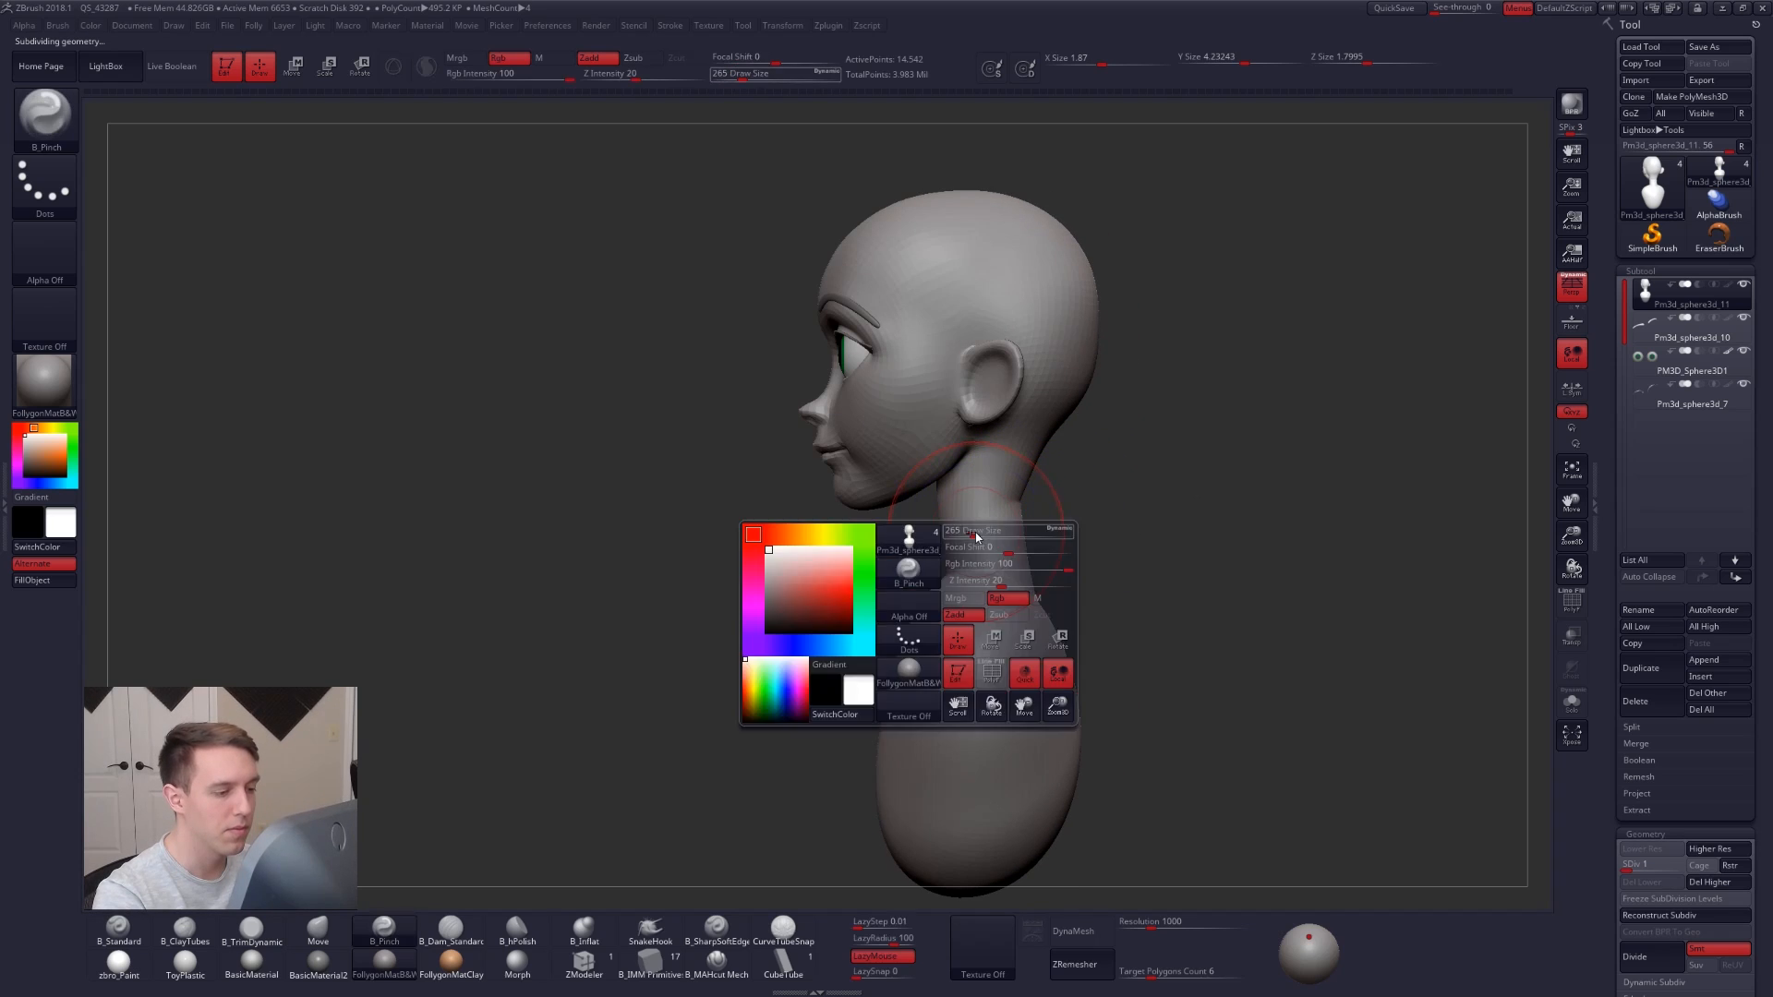
{"action": "right_click_drag", "start_coordinate": [892, 544], "coordinate": [946, 546]}
{"action": "key", "text": "b"}
{"action": "key", "text": "c"}
{"action": "key", "text": "l"}
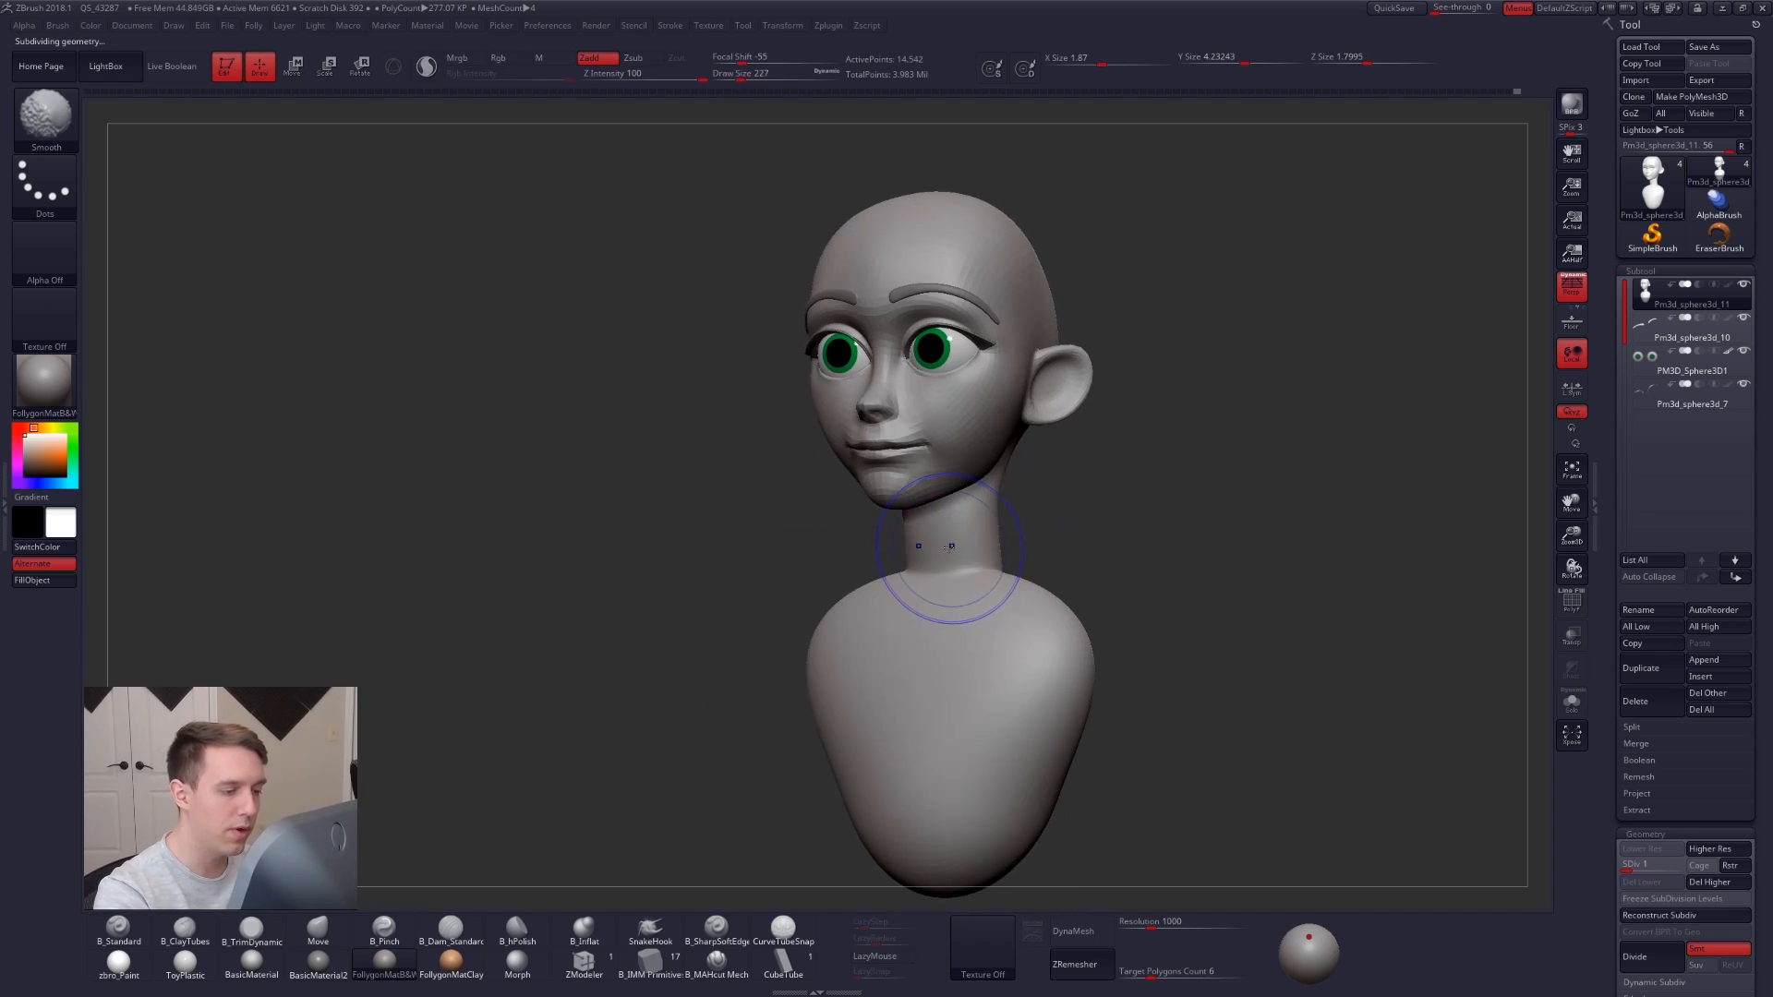
Adjust the front of the neck just above the shoulders with the Move brush.
{"action": "key", "text": "b"}
{"action": "key", "text": "m"}
{"action": "key", "text": "v"}
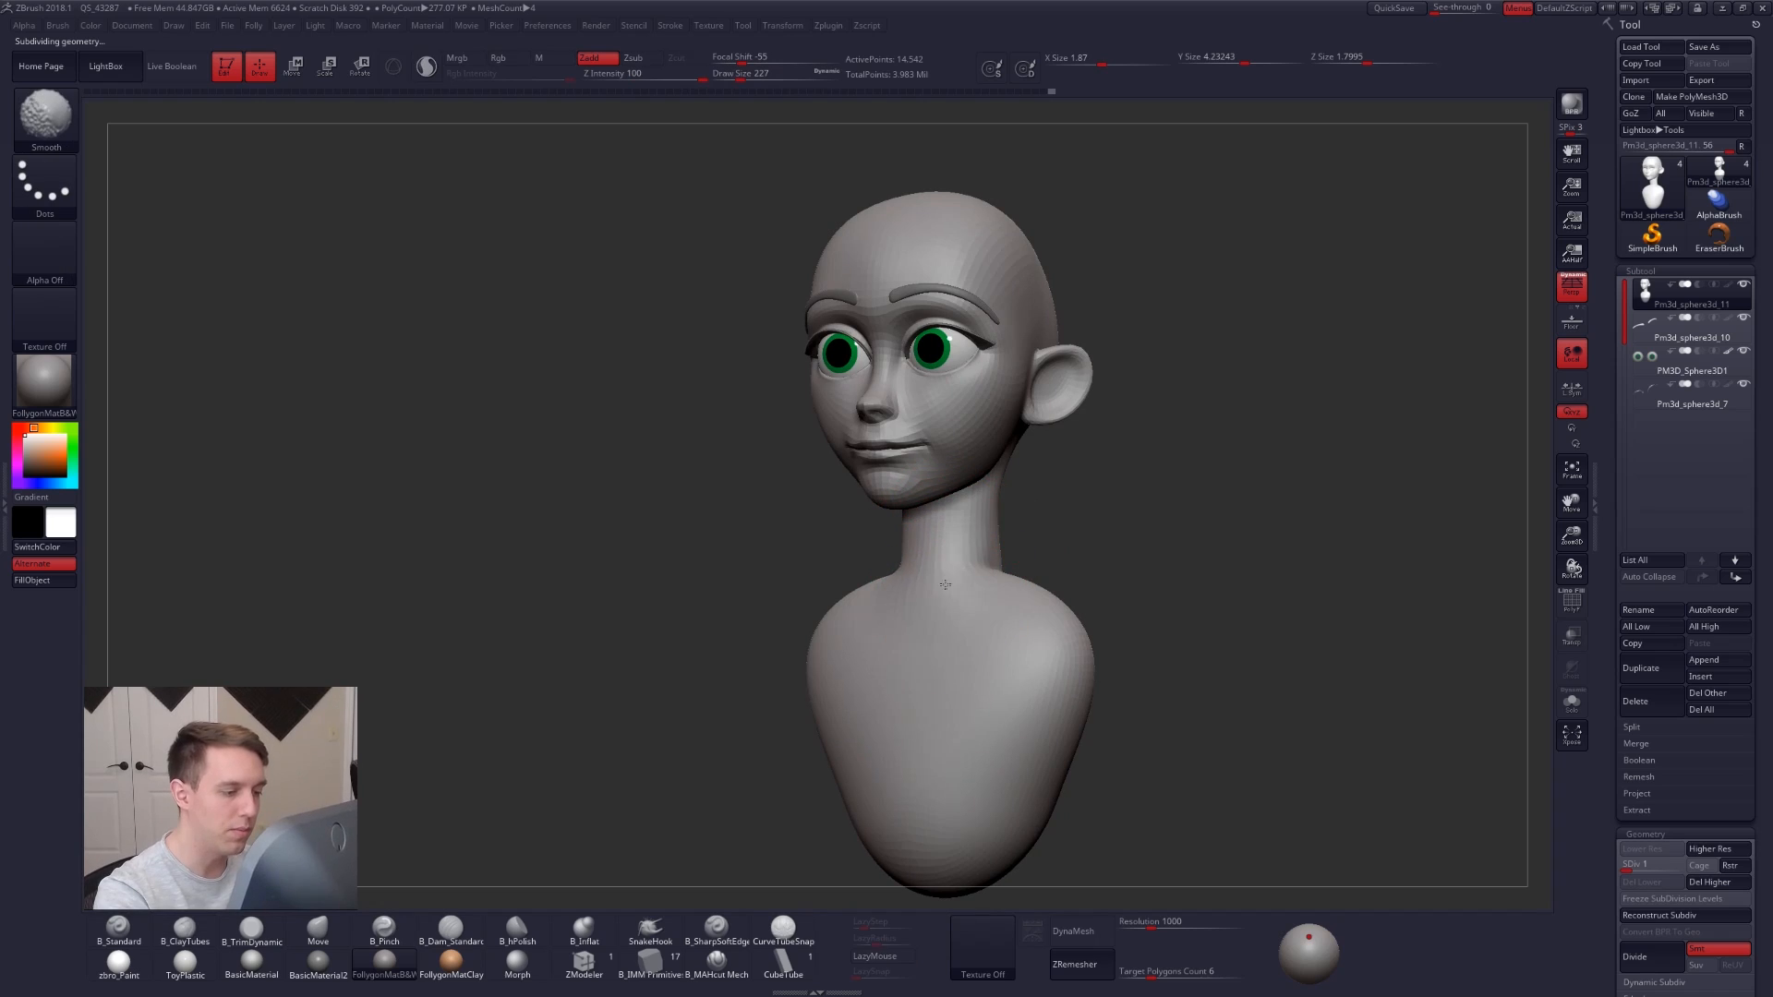
{"action": "mouse_move", "coordinate": [955, 563]}
{"action": "right_mouse_down", "text": "shift"}
{"action": "mouse_move", "coordinate": [921, 524]}
{"action": "mouse_move", "coordinate": [938, 504]}
{"action": "mouse_move", "coordinate": [938, 531]}
{"action": "right_mouse_up", "text": "shift"}
Work the underside of the chin and neck with B_ClayTubes at draw size 130 on level 1, then return to subdivision level 5.
{"action": "key", "text": "b"}
{"action": "key", "text": "c"}
{"action": "key", "text": "t"}
{"action": "key", "text": "d"}
{"action": "key", "text": "d"}
{"action": "key", "text": "d"}
{"action": "key", "text": "d"}
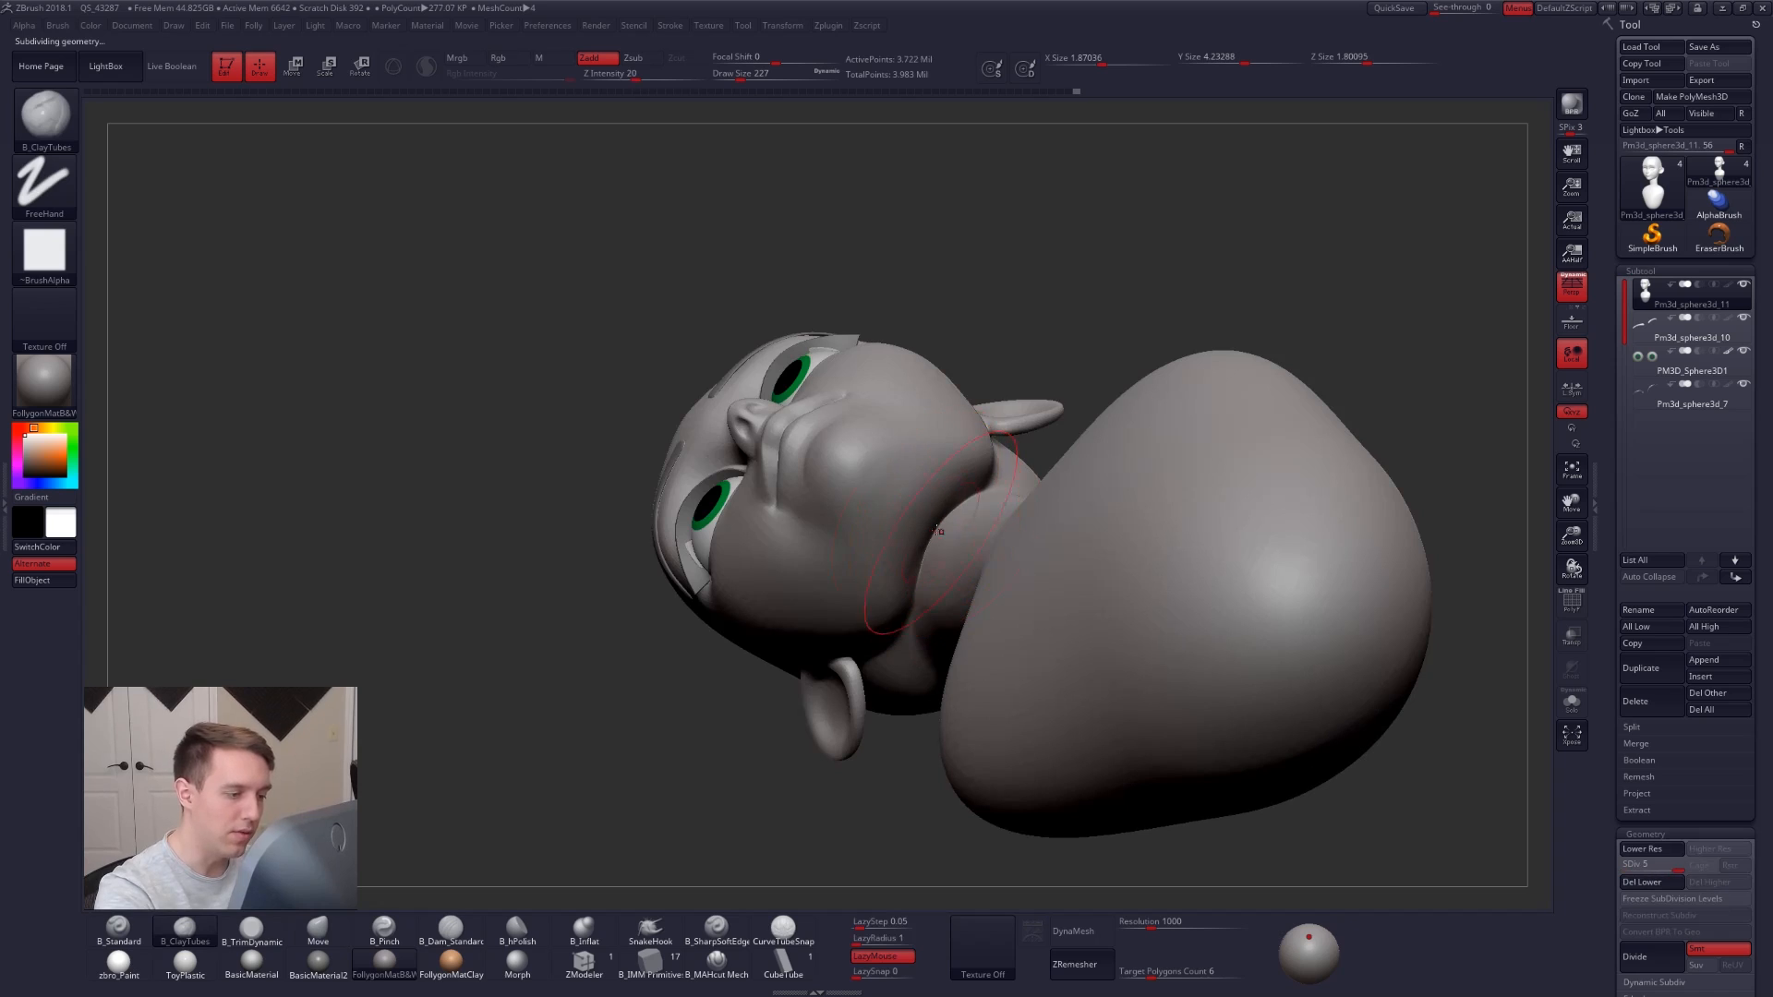
{"action": "key", "text": "shift+d"}
{"action": "key", "text": "shift+d"}
{"action": "key", "text": "shift+d"}
{"action": "key", "text": "shift+d"}
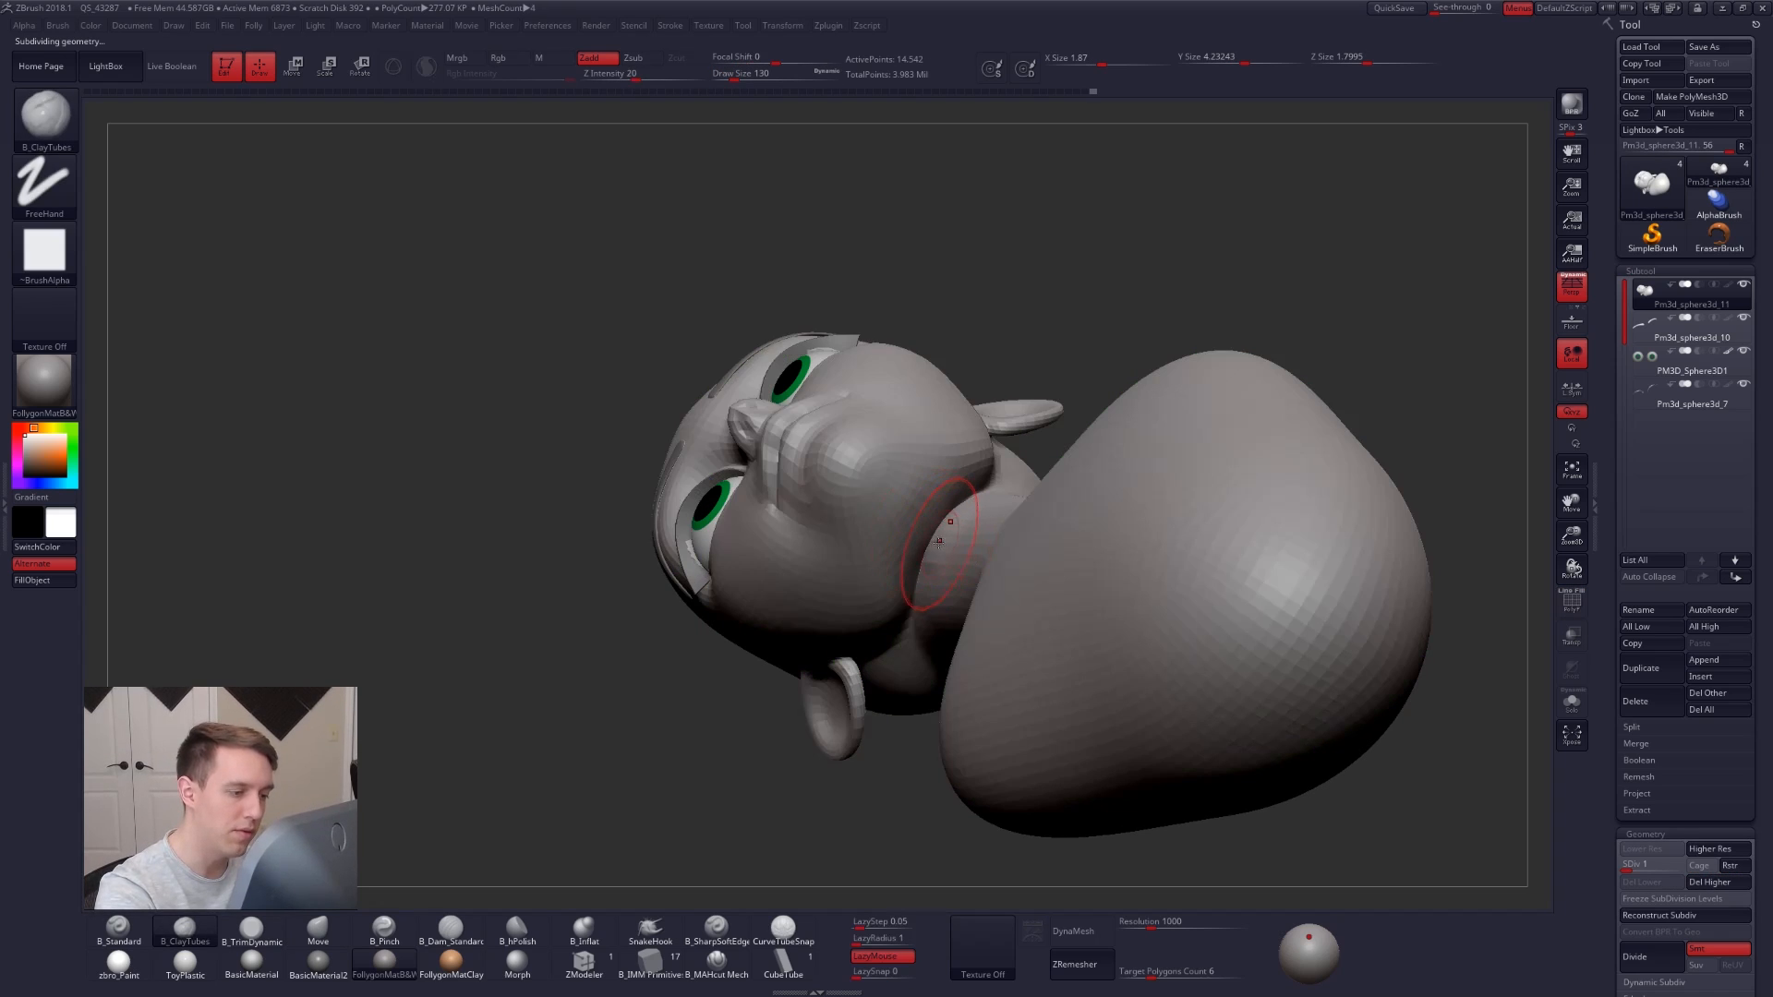
{"action": "mouse_move", "coordinate": [938, 543]}
{"action": "right_mouse_down"}
{"action": "mouse_move", "coordinate": [1108, 691]}
{"action": "mouse_move", "coordinate": [1113, 656]}
{"action": "mouse_move", "coordinate": [1185, 703]}
{"action": "right_mouse_up"}
{"action": "key", "text": "d"}
{"action": "key", "text": "d"}
{"action": "key", "text": "d"}
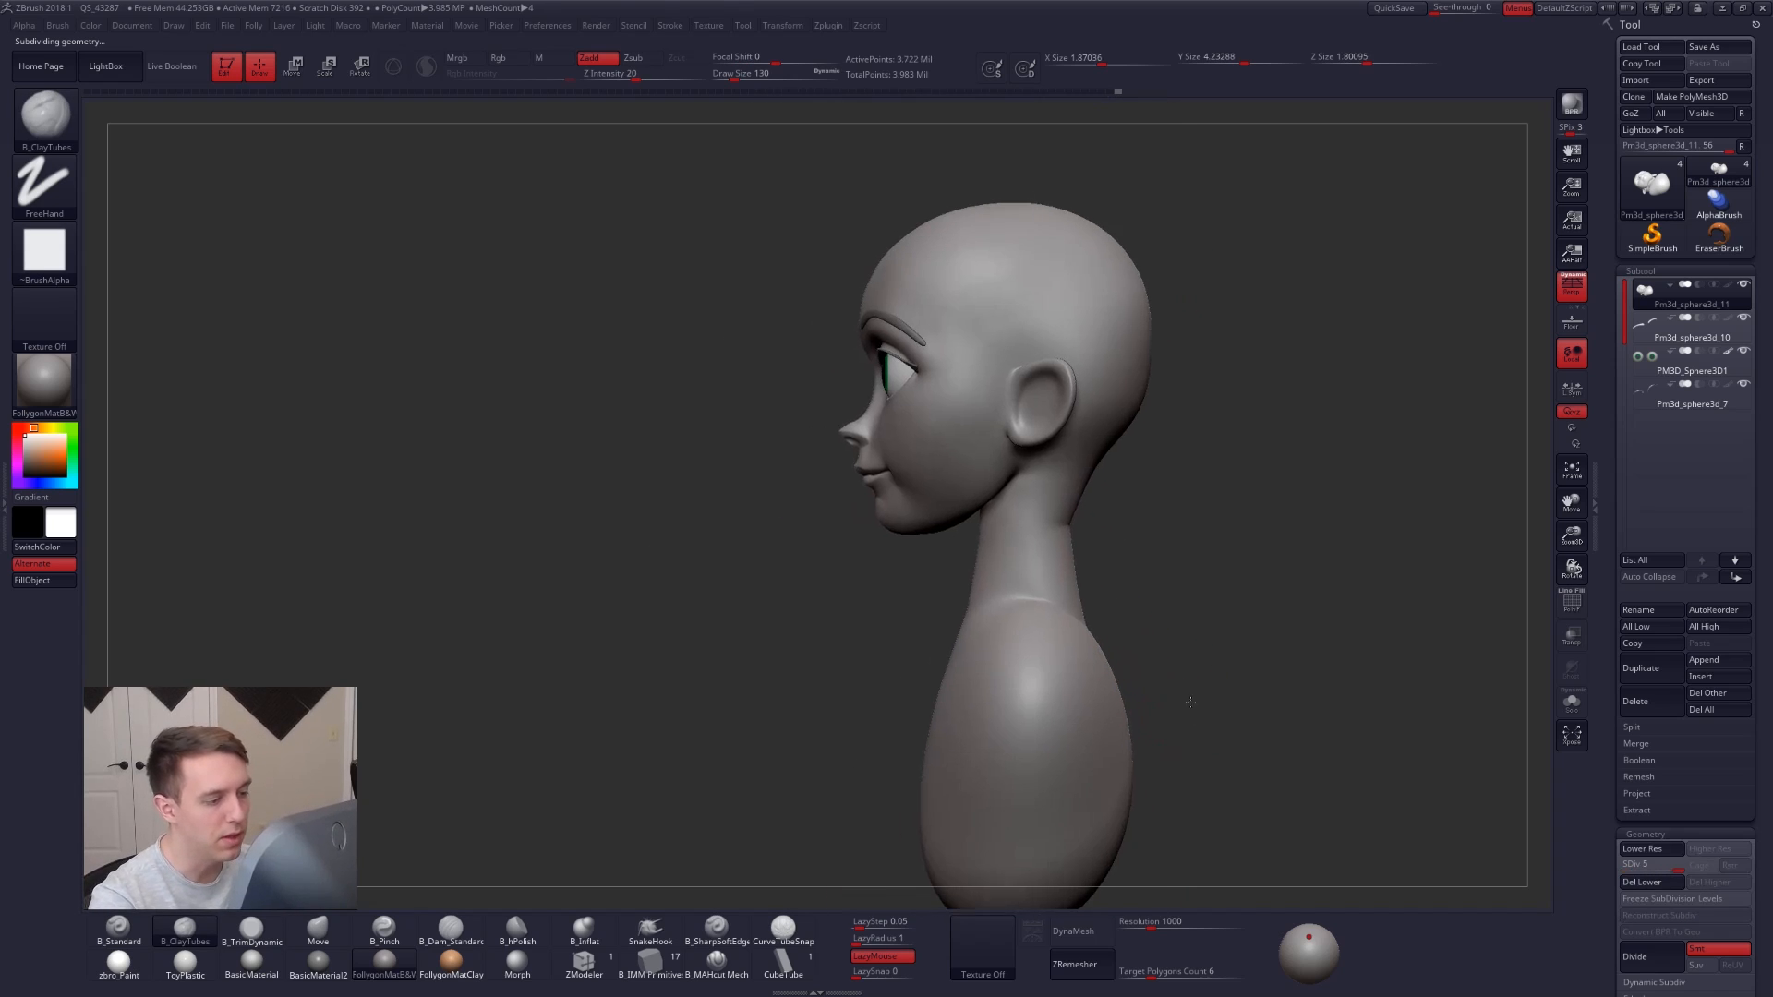
Adjust the neck where it meets the torso in profile with the Move brush.
{"action": "key", "text": "b"}
{"action": "key", "text": "m"}
{"action": "key", "text": "v"}
{"action": "key", "text": "space"}
{"action": "left_click", "coordinate": [986, 580]}
{"action": "right_click_drag", "start_coordinate": [982, 582], "coordinate": [1136, 596]}
Sharpen the transition between neck and shoulders with B_Pinch at draw size 215.
{"action": "key", "text": "b"}
{"action": "key", "text": "p"}
{"action": "key", "text": "i"}
{"action": "right_click_drag", "start_coordinate": [931, 645], "coordinate": [931, 602]}
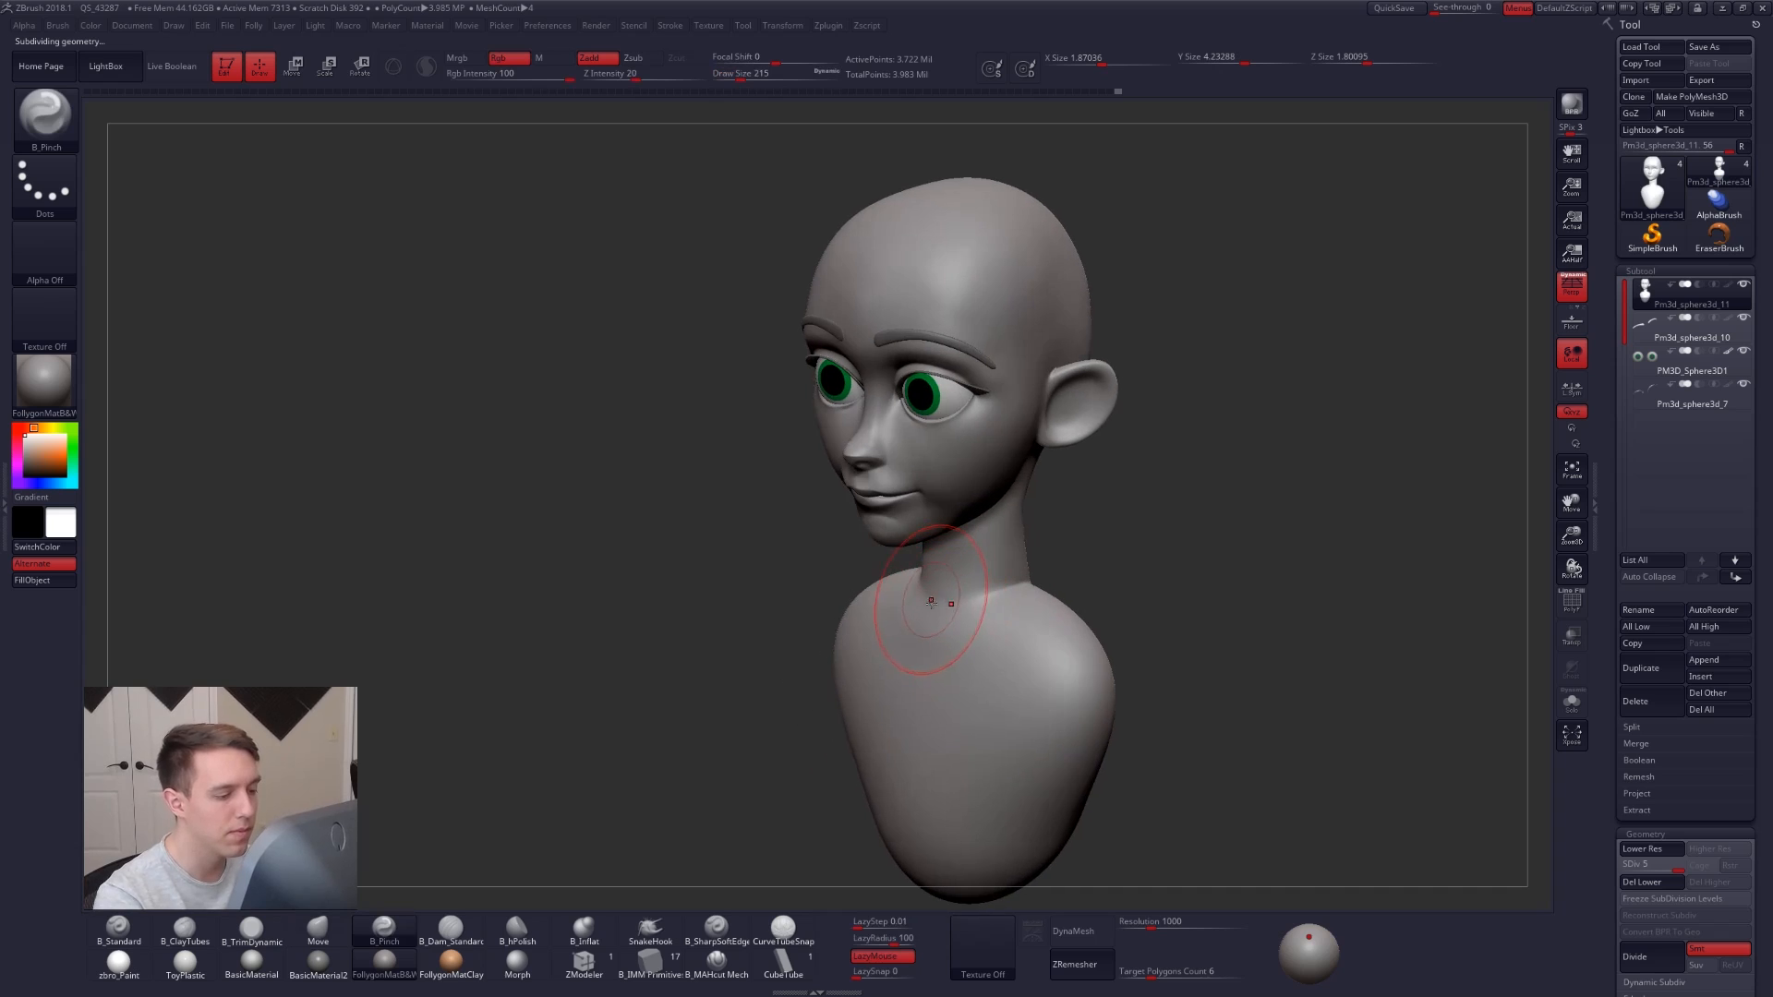
{"action": "right_click_drag", "start_coordinate": [1034, 565], "coordinate": [1099, 582], "text": "shift"}
Lower the head to subdivision level 3 and smooth the area below the lower lip at draw size 81.
{"action": "key", "text": "space"}
{"action": "left_click", "coordinate": [945, 431]}
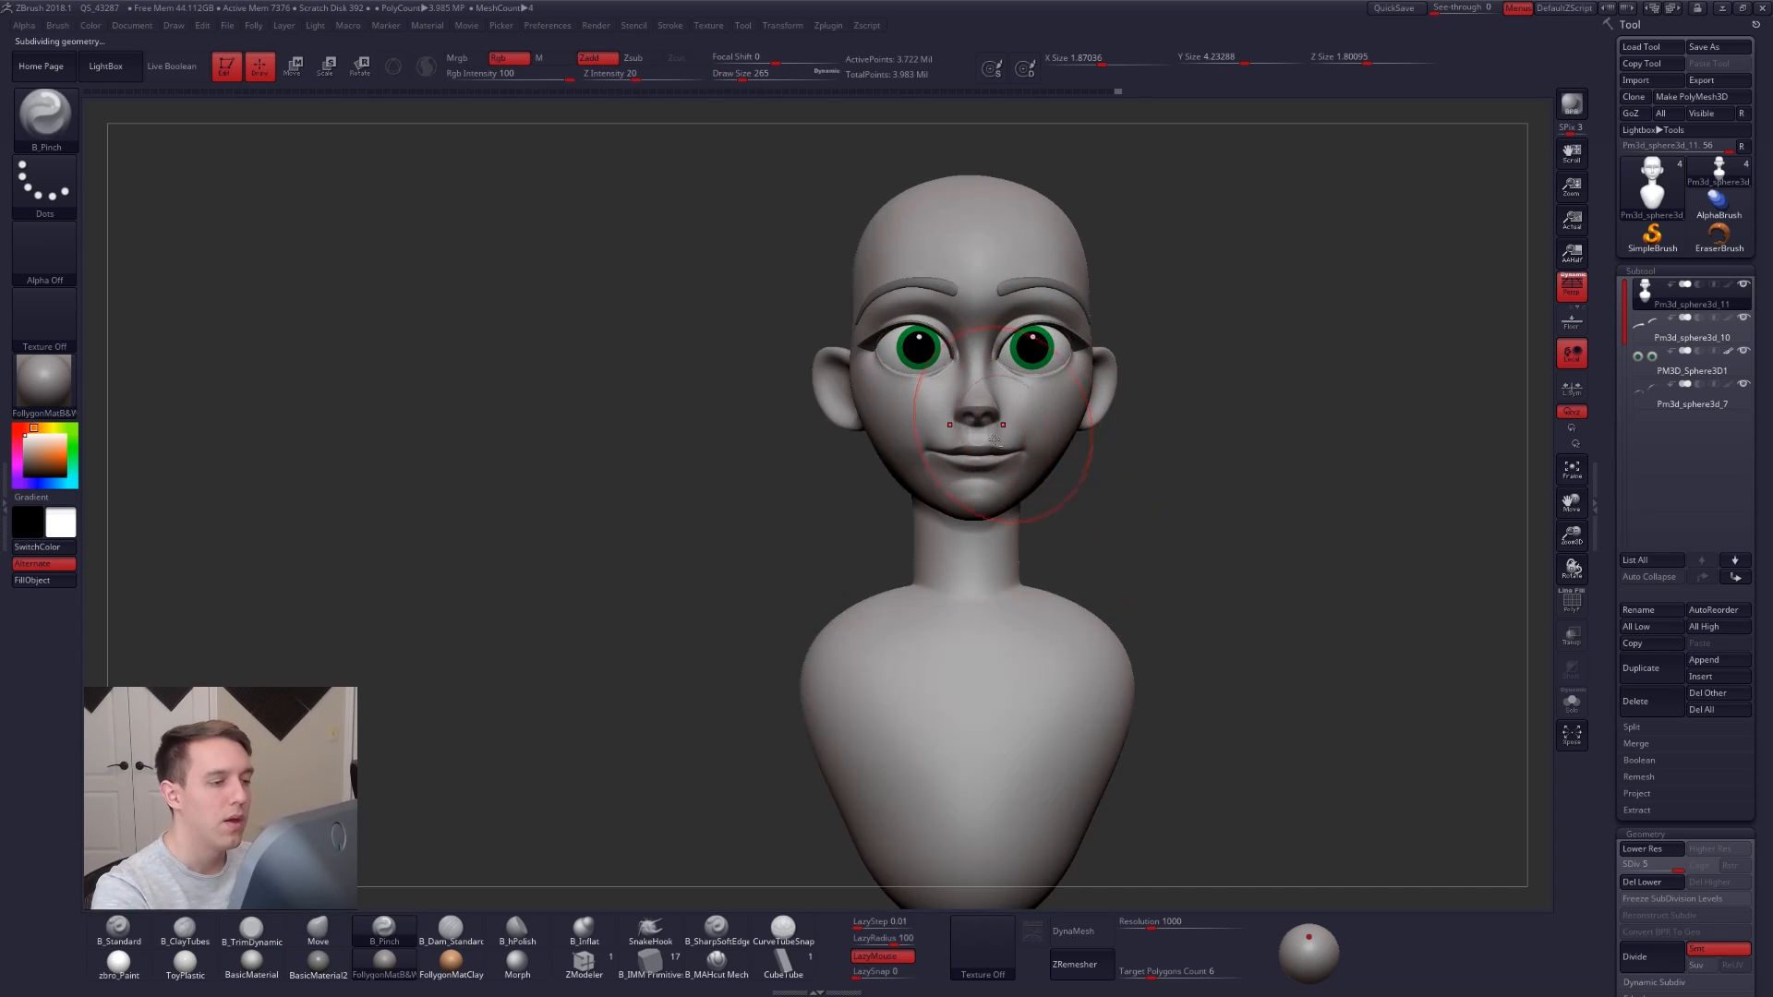
{"action": "right_click_drag", "start_coordinate": [1042, 369], "coordinate": [918, 593], "text": "alt"}
{"action": "key", "text": "space"}
{"action": "left_click", "coordinate": [920, 520]}
{"action": "key", "text": "space"}
{"action": "left_click", "coordinate": [945, 592]}
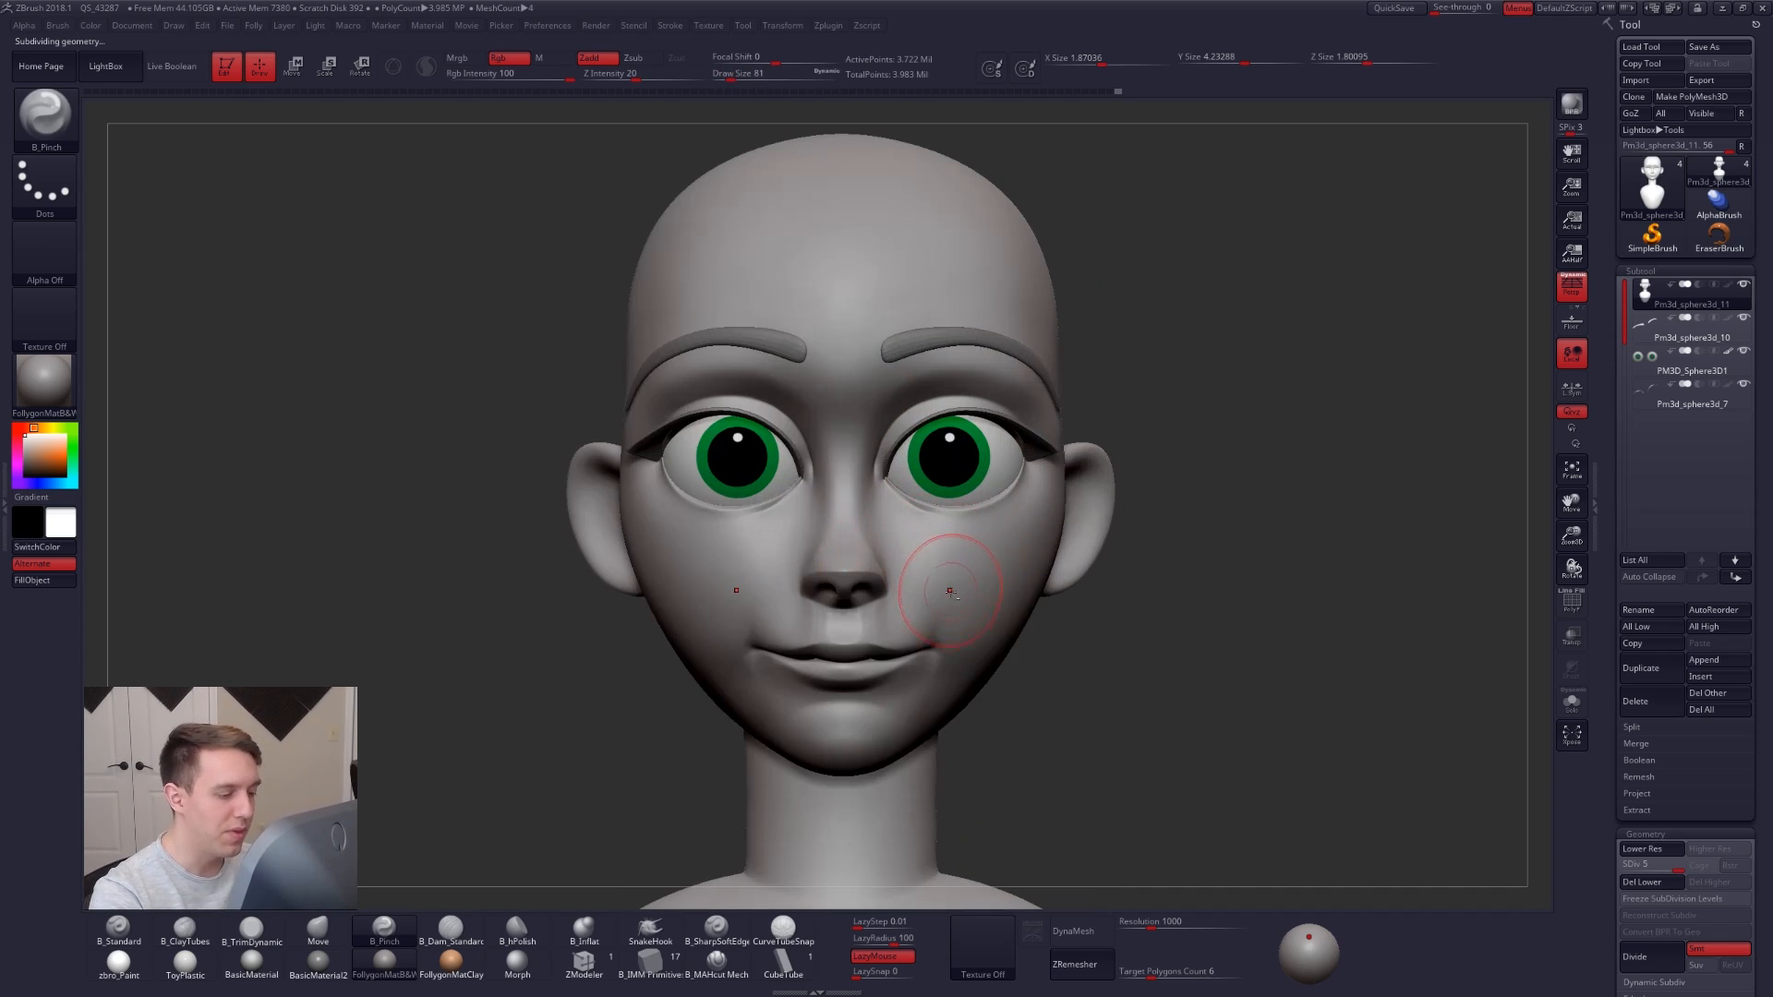
{"action": "mouse_move", "coordinate": [985, 736]}
{"action": "right_mouse_down", "text": "alt"}
{"action": "mouse_move", "coordinate": [1044, 681]}
{"action": "mouse_move", "coordinate": [1111, 685]}
{"action": "right_mouse_up", "text": "alt"}
{"action": "key", "text": "shift+d"}
{"action": "key", "text": "shift+d"}
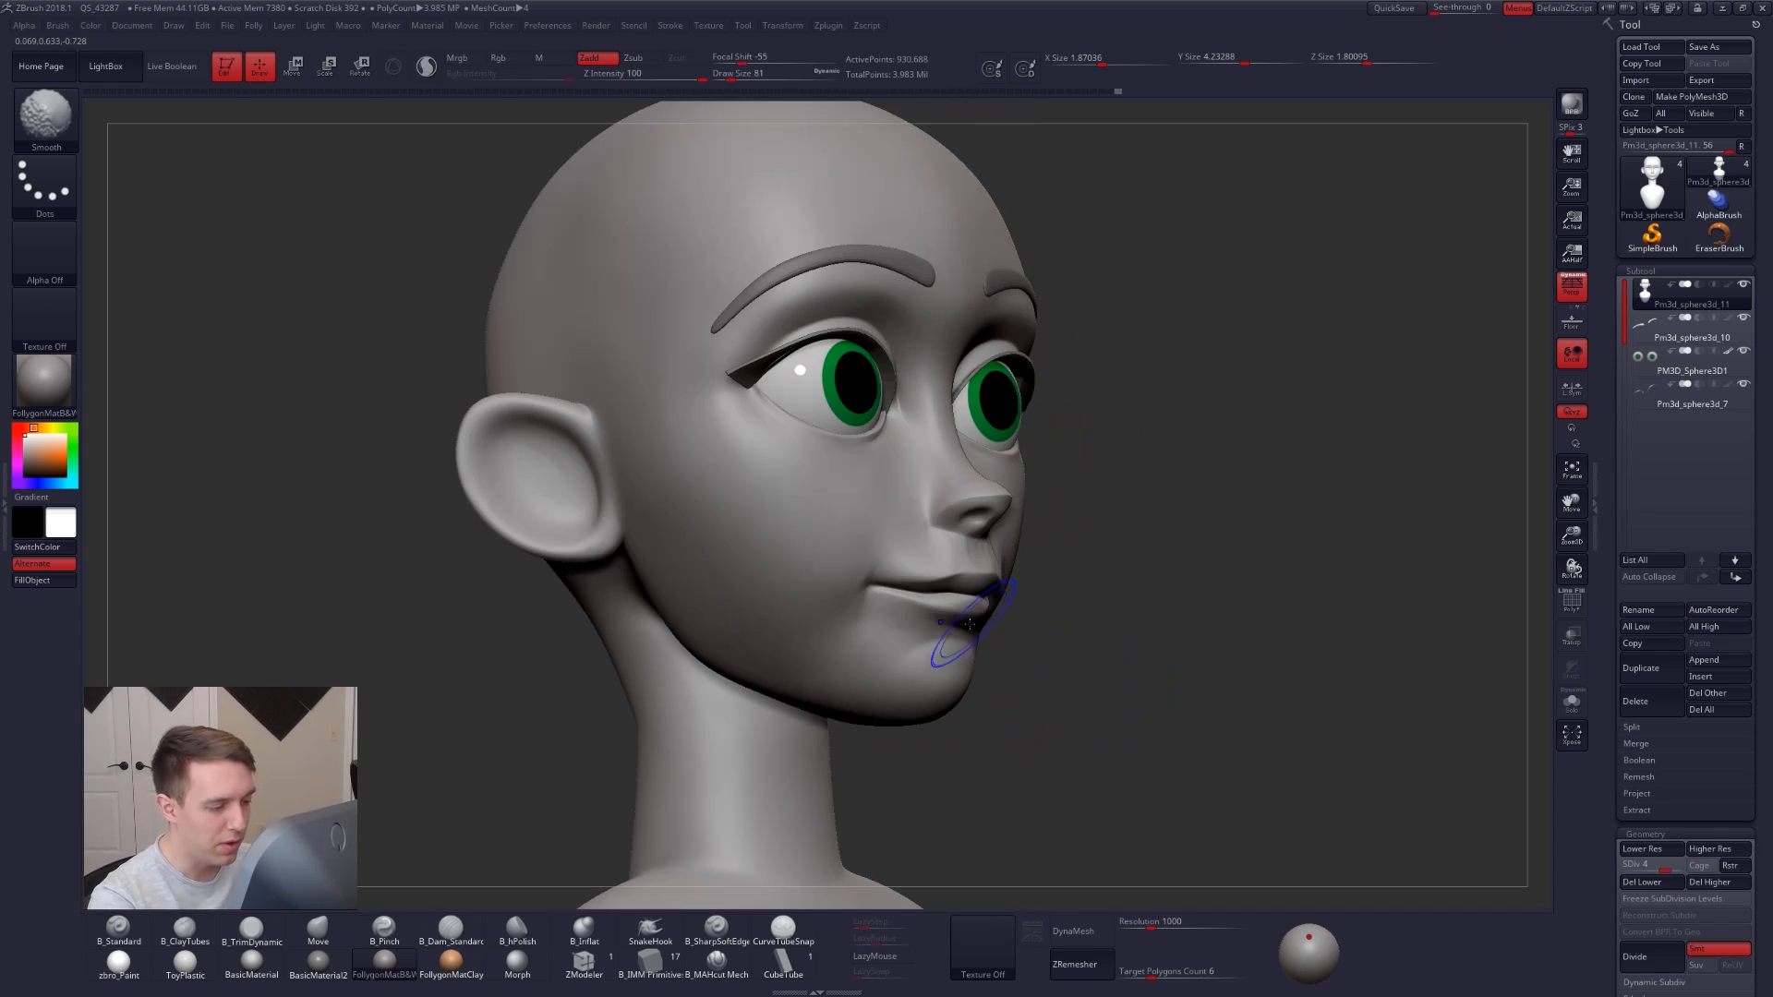
{"action": "mouse_move", "coordinate": [1001, 661]}
{"action": "right_mouse_down"}
{"action": "mouse_move", "coordinate": [965, 633]}
{"action": "mouse_move", "coordinate": [981, 565]}
{"action": "mouse_move", "coordinate": [1007, 616]}
{"action": "right_mouse_up"}
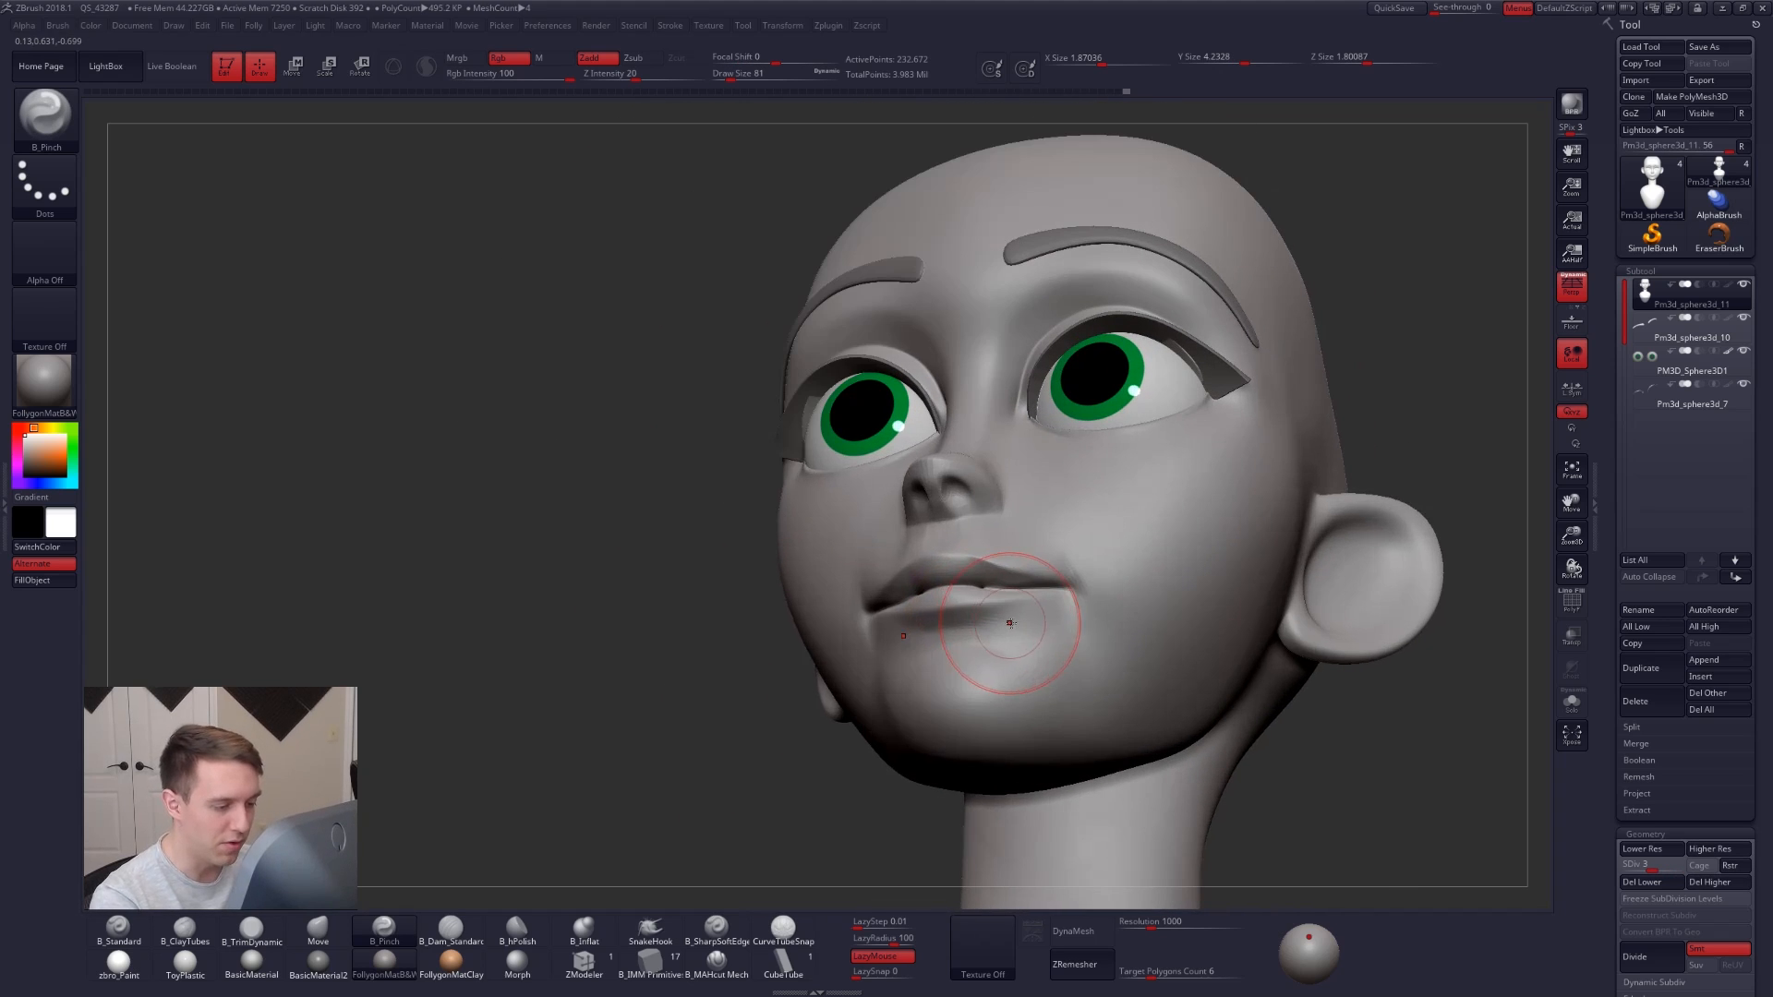
Build up the area below the mouth corners with B_ClayTubes at draw size 74 and smooth around the mouth.
{"action": "key", "text": "space"}
{"action": "left_click", "coordinate": [1010, 688]}
{"action": "key", "text": "2"}
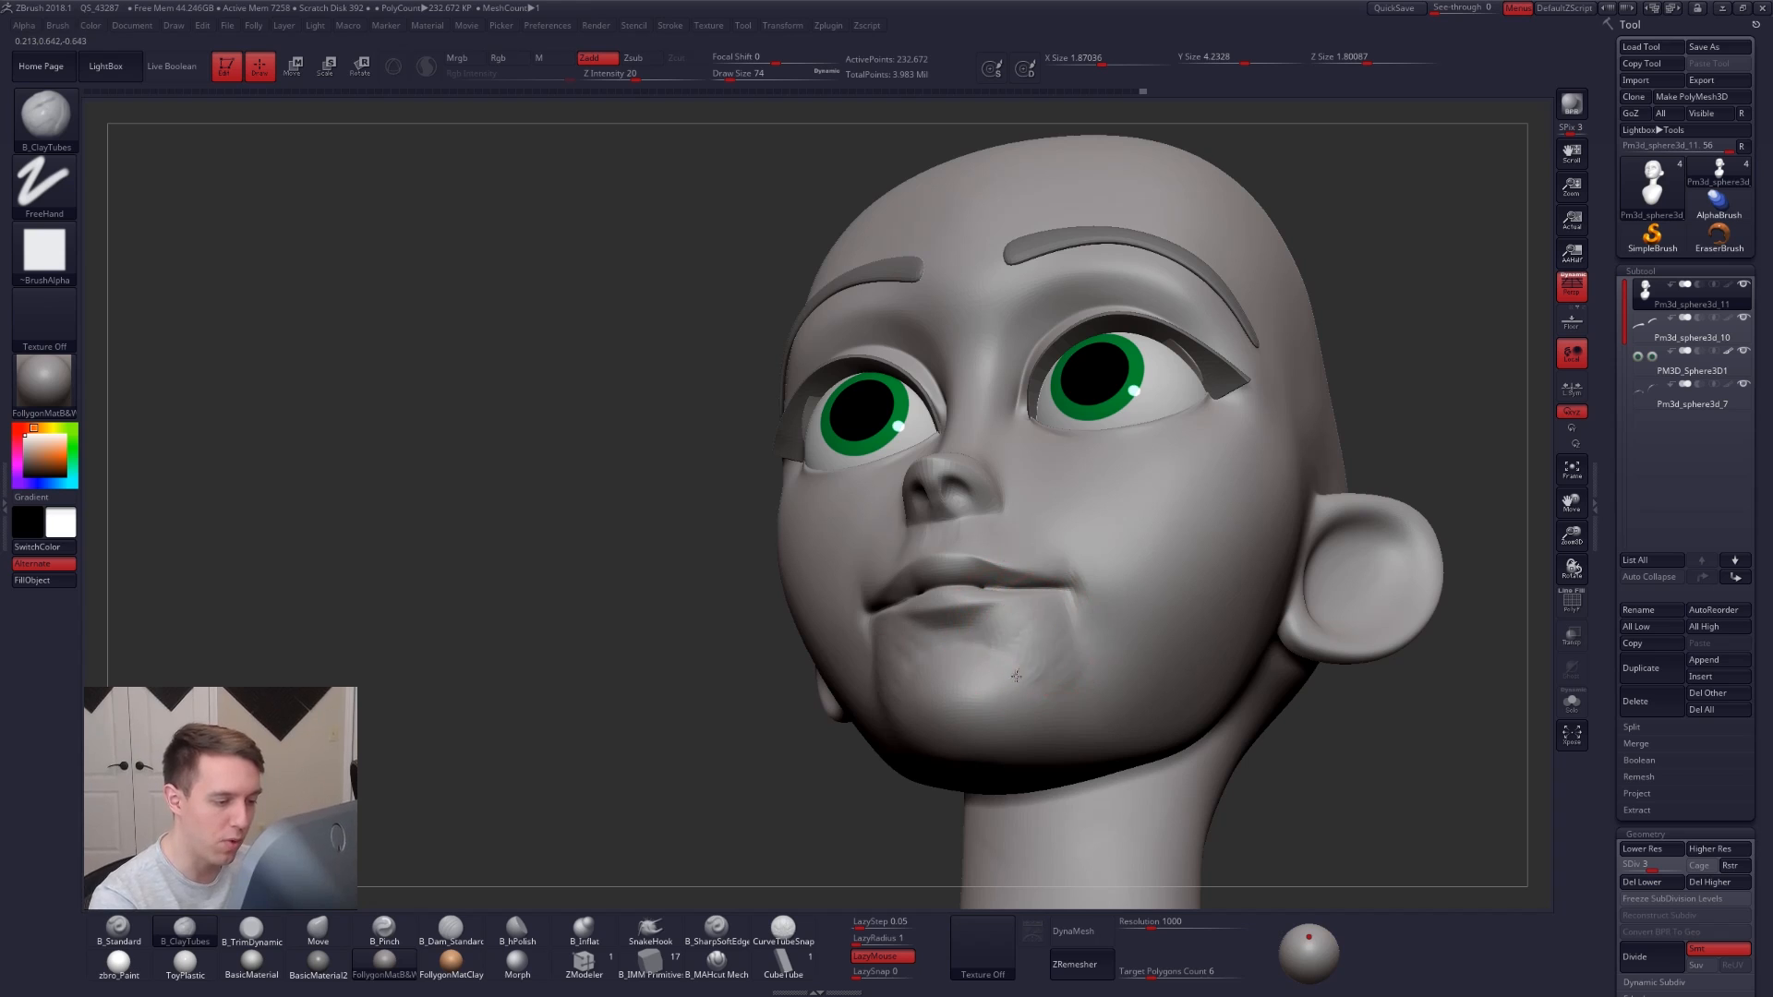
{"action": "left_click_drag", "start_coordinate": [1041, 655], "coordinate": [1033, 646], "text": "shift"}
{"action": "mouse_move", "coordinate": [987, 619]}
{"action": "right_mouse_down", "text": "shift"}
{"action": "mouse_move", "coordinate": [1013, 653]}
{"action": "mouse_move", "coordinate": [1075, 602]}
{"action": "right_mouse_up", "text": "shift"}
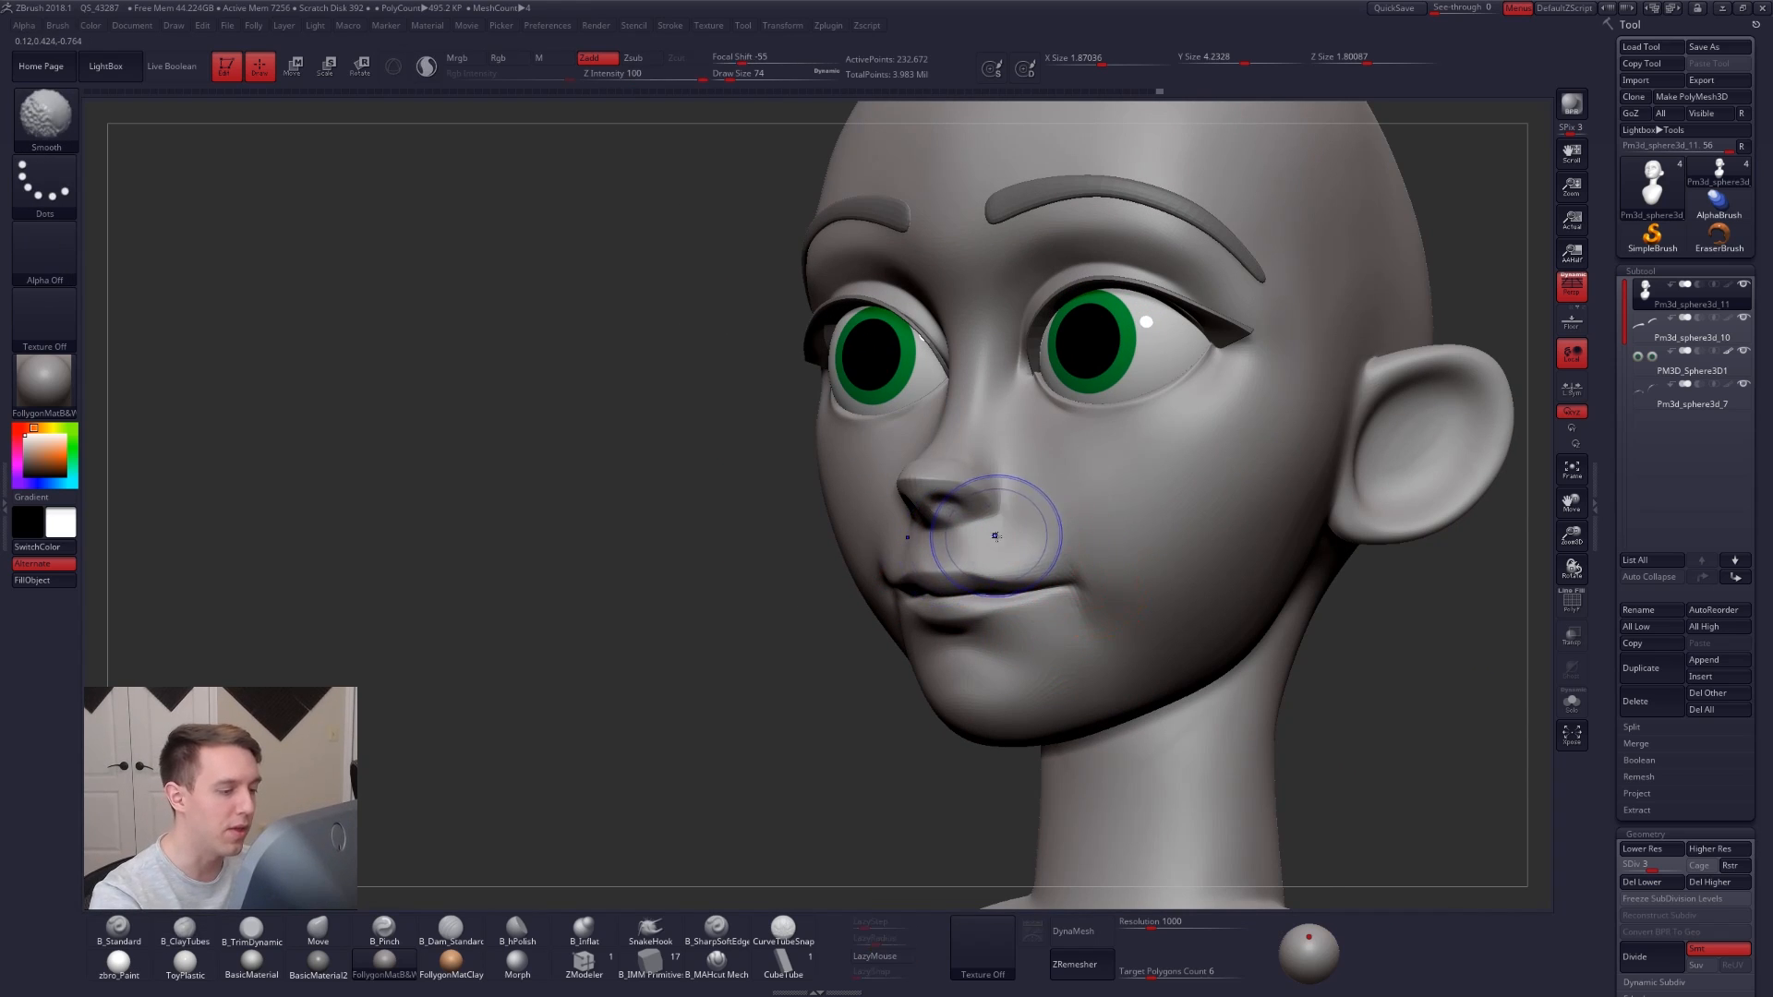
{"action": "right_click_drag", "start_coordinate": [1010, 522], "coordinate": [1100, 521], "text": "shift"}
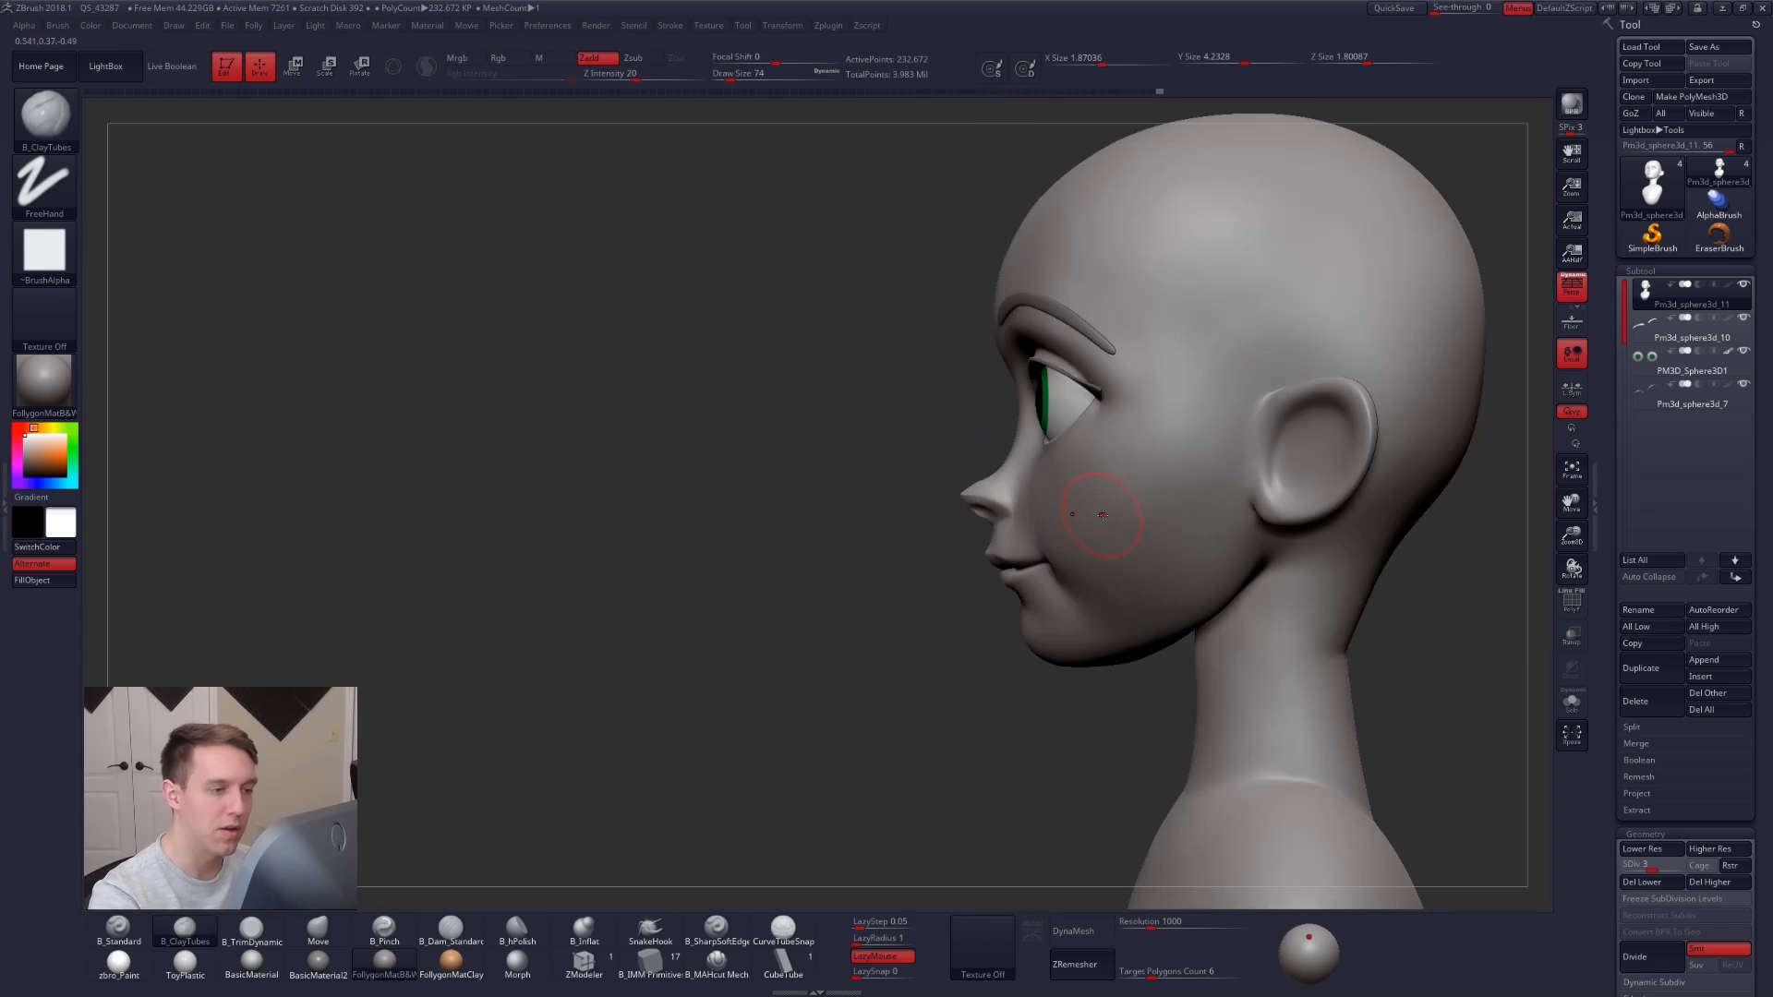
Refine the cheeks beside the nose and mouth with B_ClayTubes at draw sizes 130 and 43.
{"action": "key", "text": "bracketright"}
{"action": "right_click_drag", "start_coordinate": [1062, 610], "coordinate": [1102, 582]}
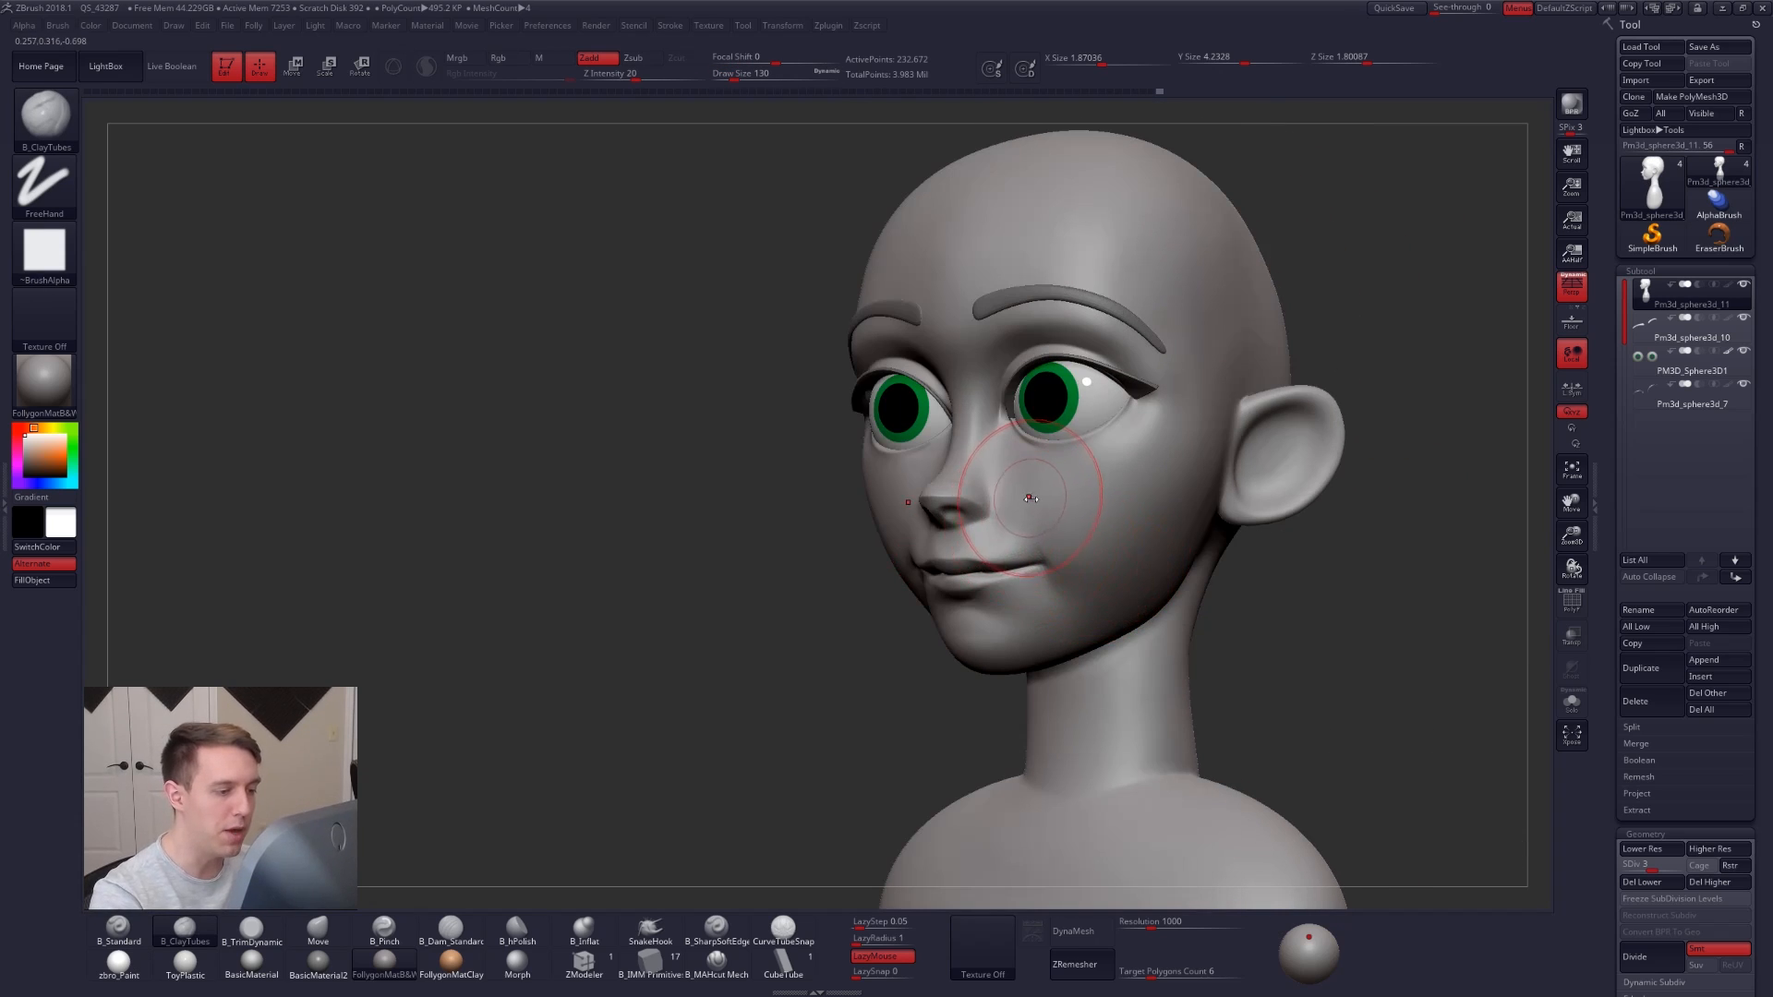
{"action": "key", "text": "space"}
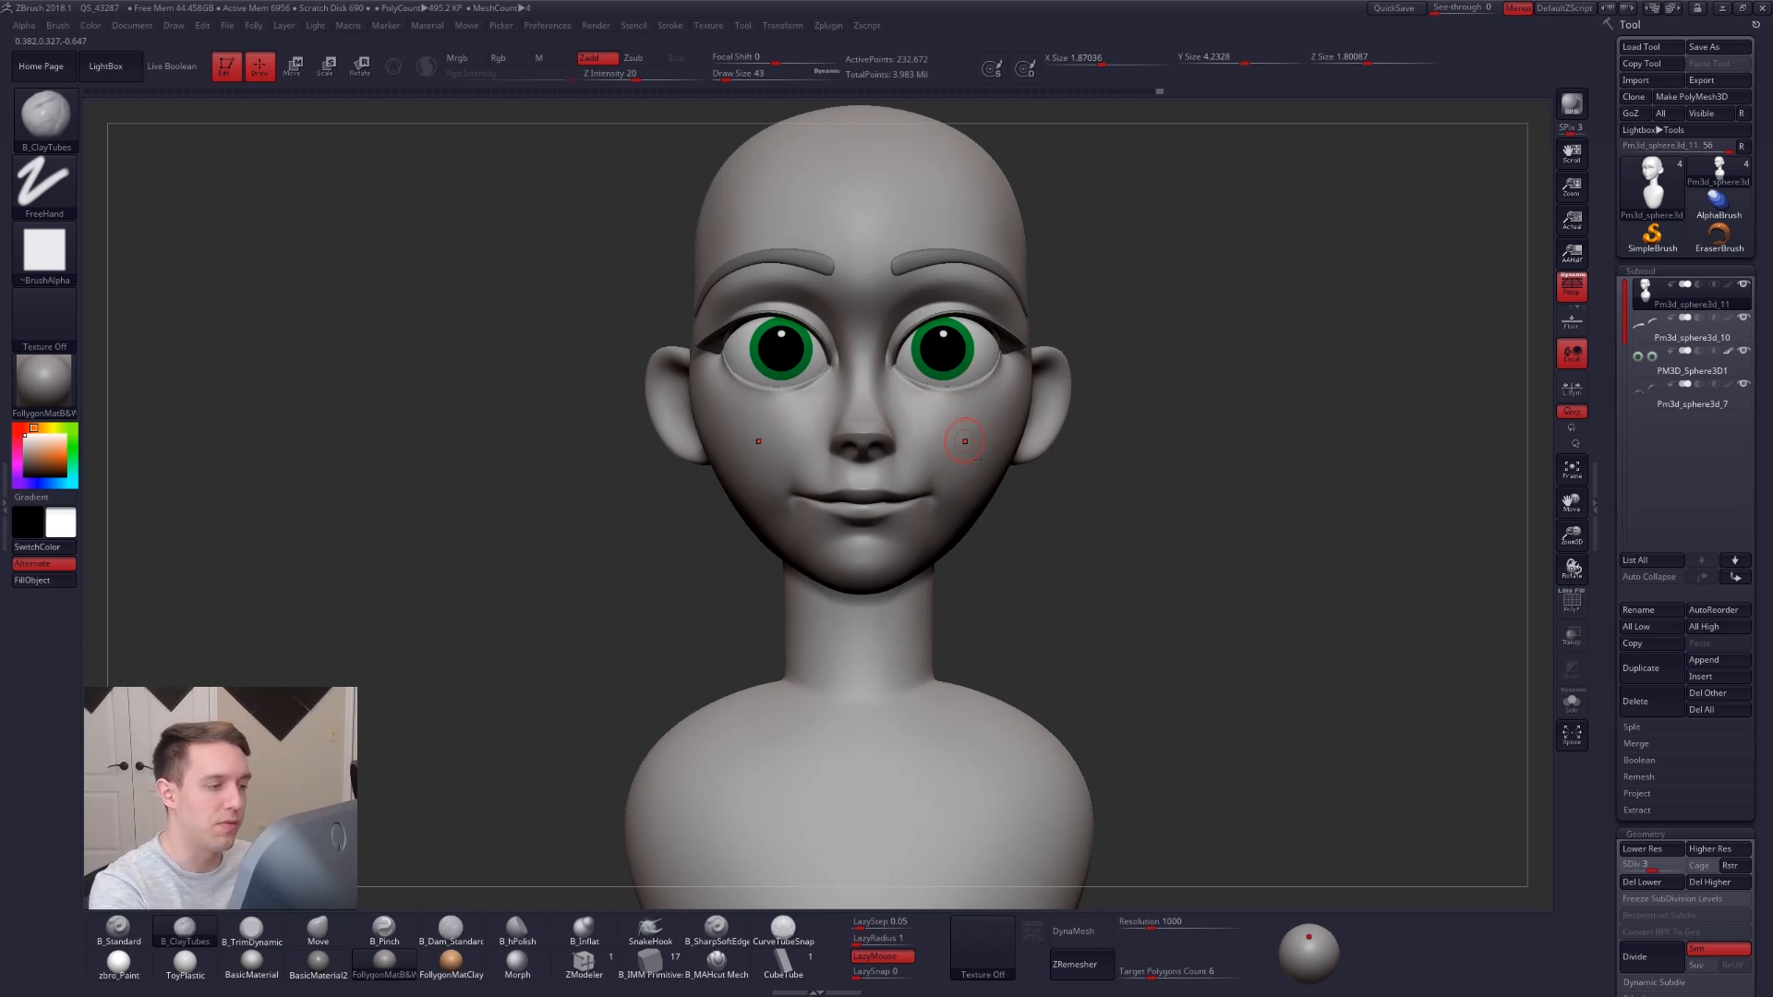
{"action": "right_click_drag", "start_coordinate": [979, 459], "coordinate": [1021, 526], "text": "alt"}
Define the edge of the lips with B_Pinch at draw size 43.
{"action": "right_click", "coordinate": [928, 592]}
{"action": "mouse_move", "coordinate": [882, 554]}
{"action": "right_mouse_down"}
{"action": "mouse_move", "coordinate": [942, 534]}
{"action": "mouse_move", "coordinate": [955, 571]}
{"action": "right_mouse_up"}
{"action": "left_click_drag", "start_coordinate": [922, 522], "coordinate": [994, 495], "text": "shift"}
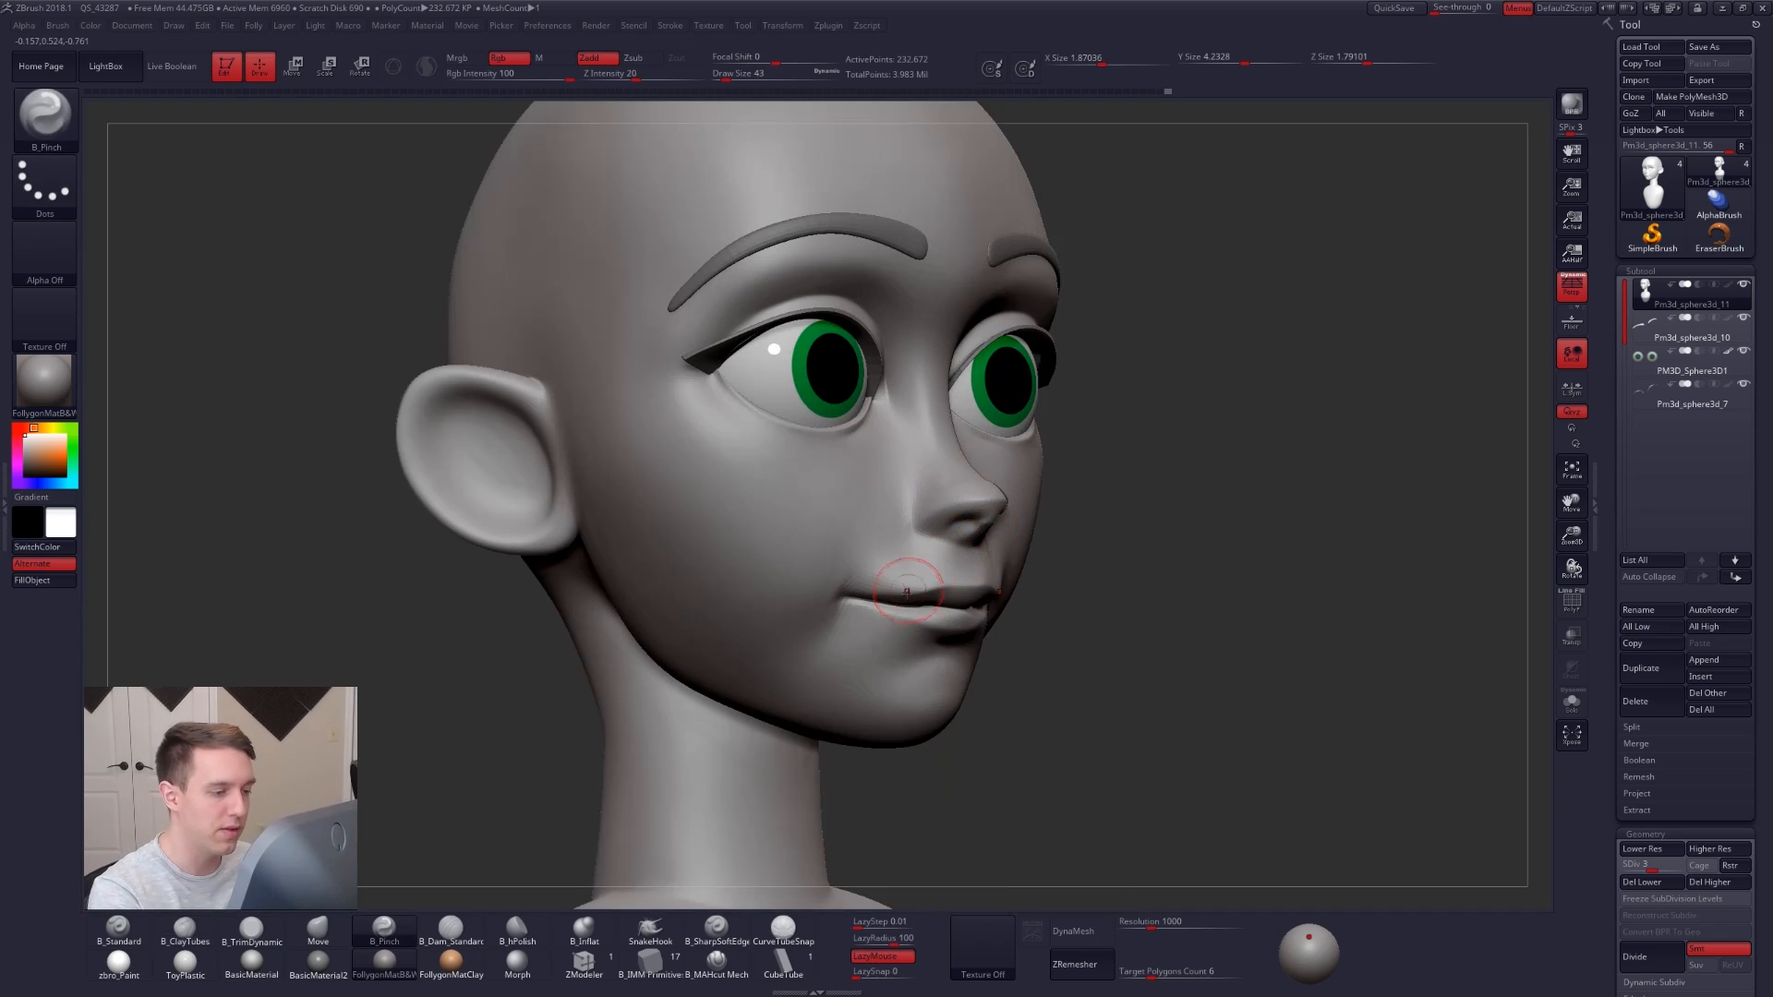
{"action": "mouse_move", "coordinate": [926, 578]}
{"action": "right_mouse_down"}
{"action": "mouse_move", "coordinate": [894, 543]}
{"action": "mouse_move", "coordinate": [920, 610]}
{"action": "right_mouse_up"}
Lower the head to subdivision level 1 and reshape the lips in profile with the Move brush at draw size 104.
{"action": "key", "text": "space"}
{"action": "left_click_drag", "start_coordinate": [961, 520], "coordinate": [966, 520]}
{"action": "key", "text": "shift+d"}
{"action": "key", "text": "shift+d"}
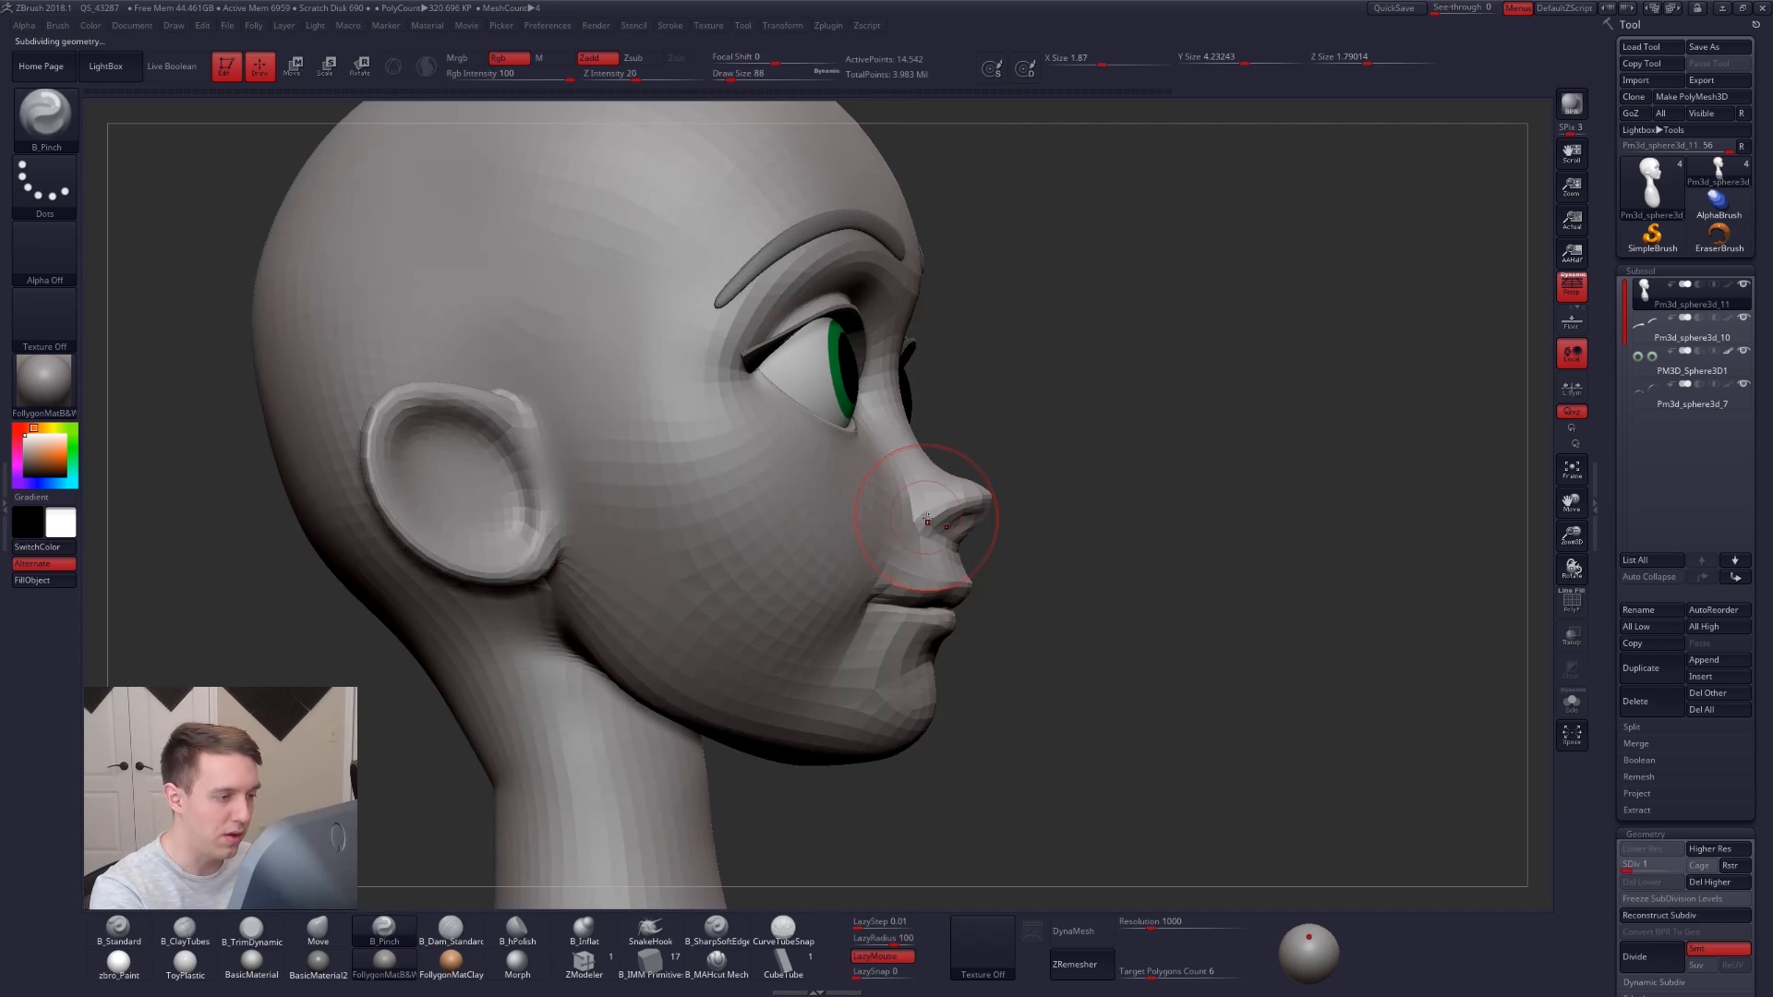
{"action": "key", "text": "b"}
{"action": "key", "text": "m"}
{"action": "key", "text": "v"}
{"action": "key", "text": "space"}
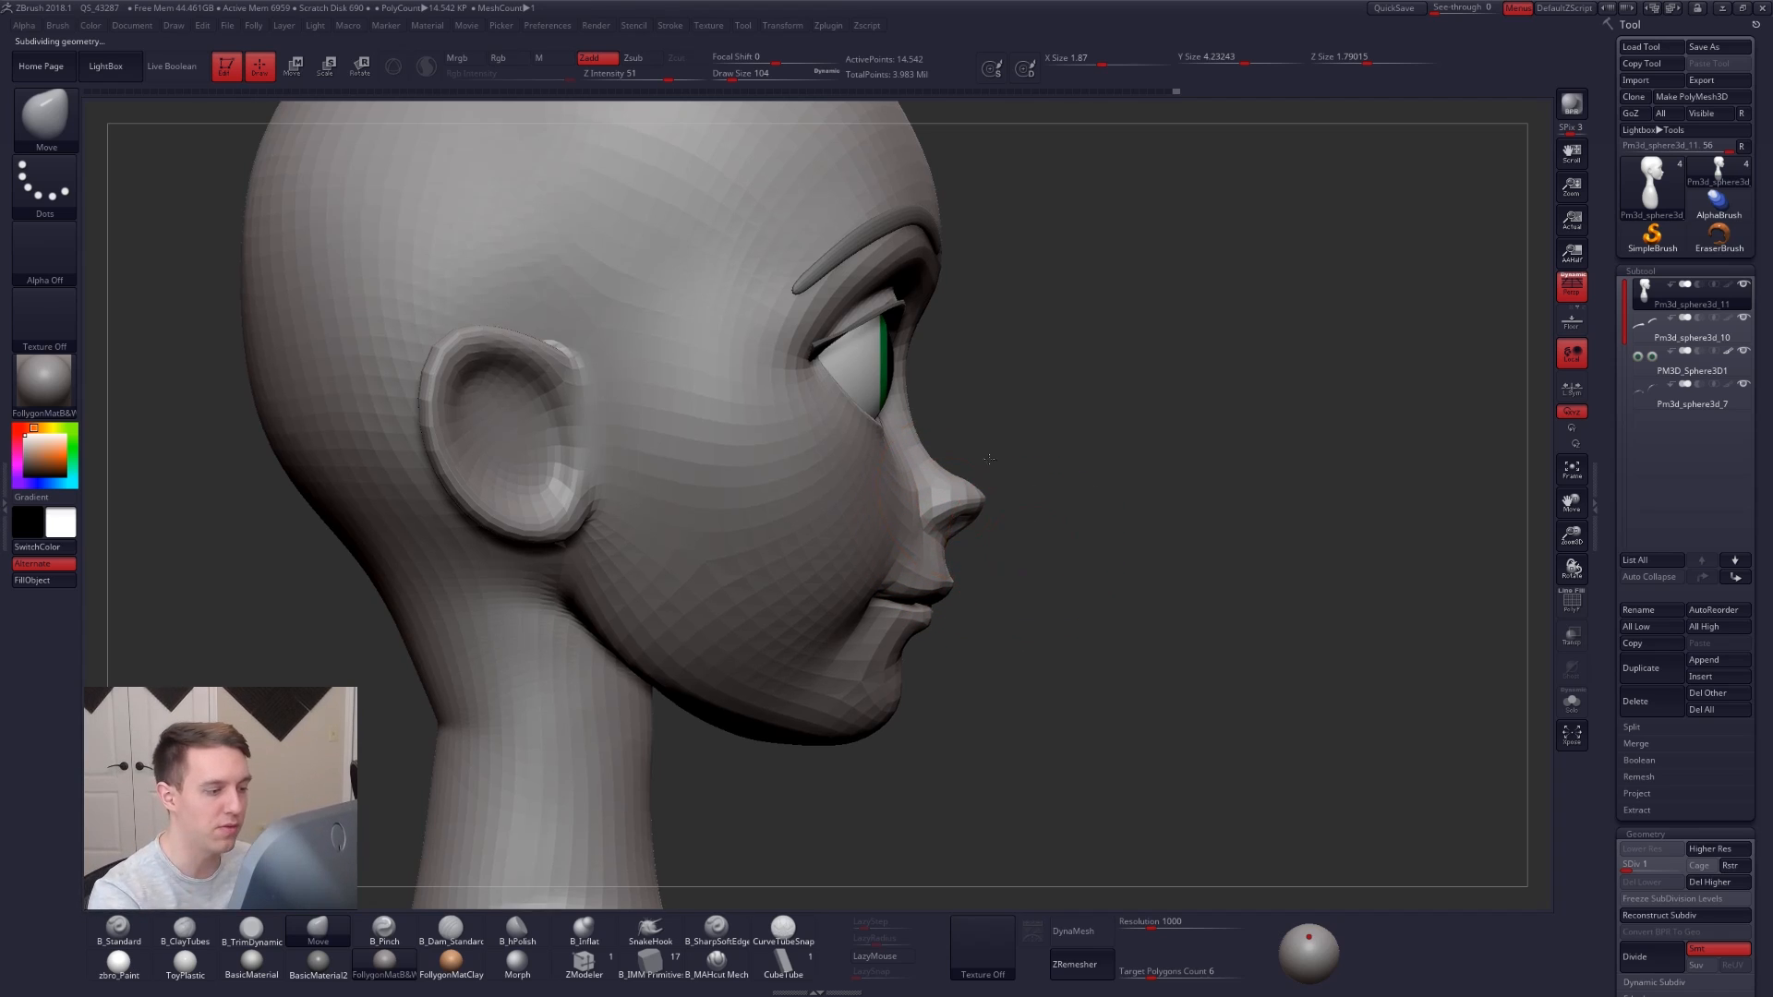
{"action": "right_click_drag", "start_coordinate": [942, 605], "coordinate": [903, 589], "text": "ctrl"}
Mask around the mouth with MaskLasso in profile and shift the mouth area with the Move transform.
{"action": "key", "text": "space"}
{"action": "mouse_move", "coordinate": [960, 495]}
{"action": "left_mouse_down"}
{"action": "mouse_move", "coordinate": [790, 577]}
{"action": "mouse_move", "coordinate": [910, 683]}
{"action": "left_mouse_up"}
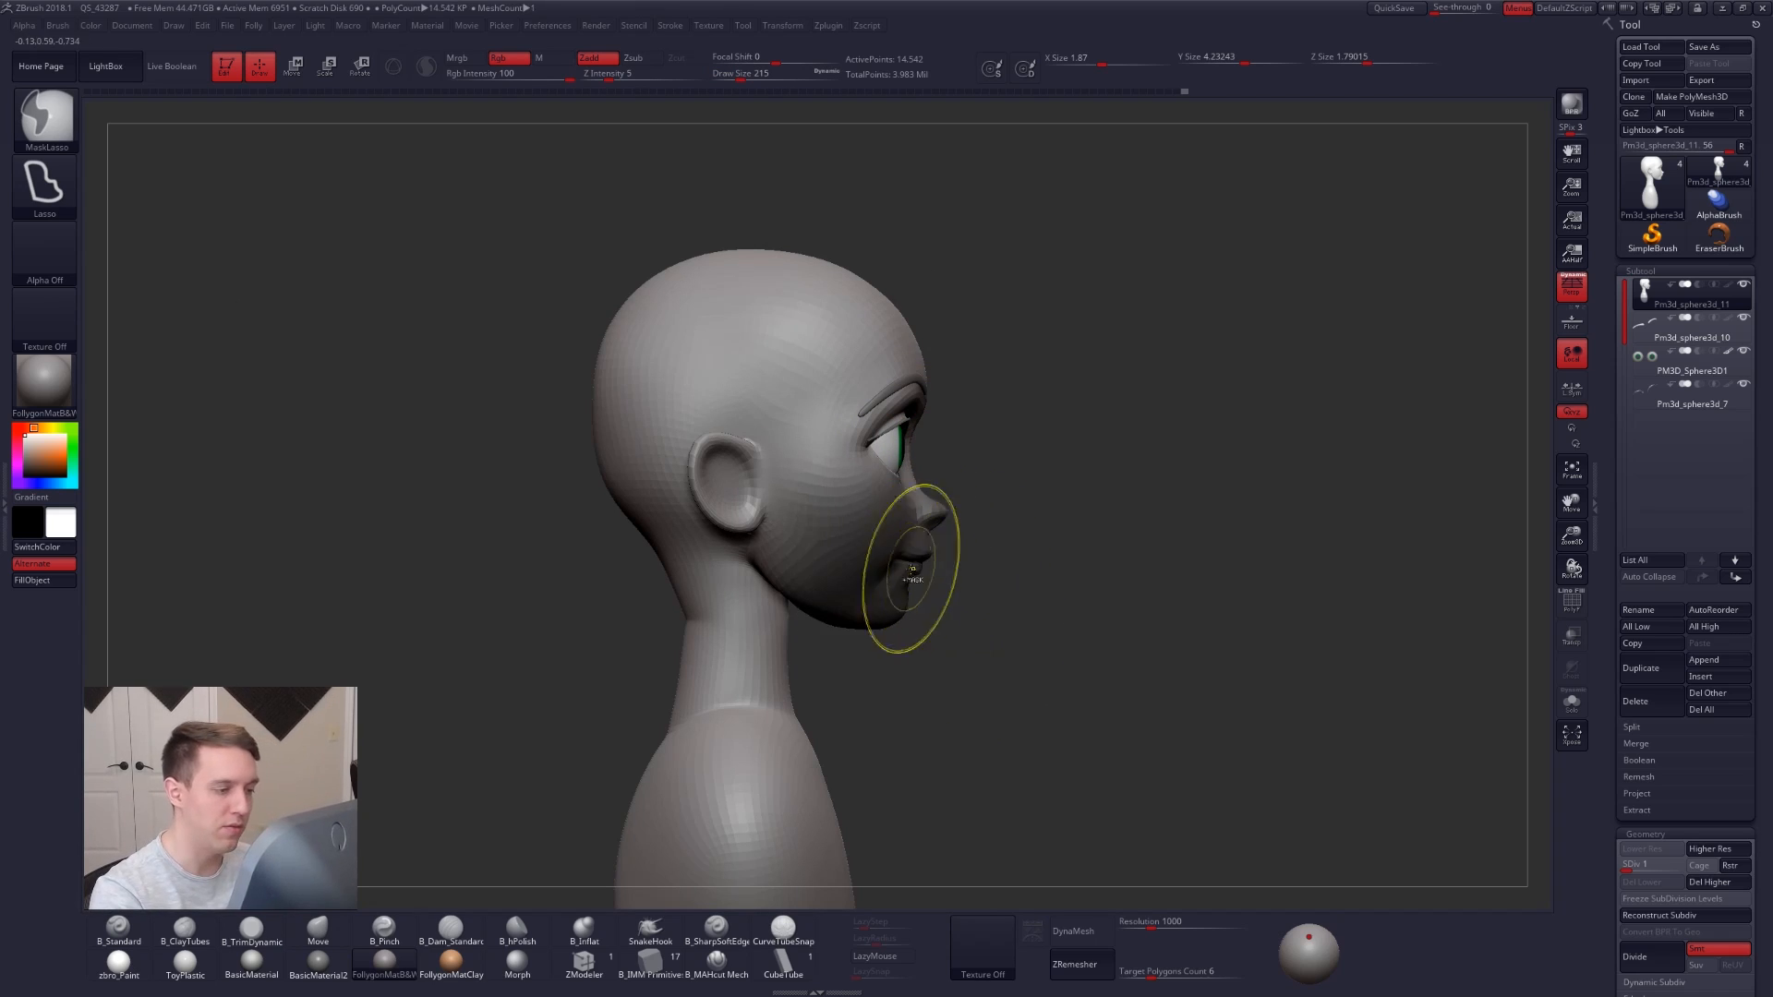
{"action": "left_click", "coordinate": [947, 574], "text": "ctrl"}
{"action": "key", "text": "w"}
{"action": "mouse_move", "coordinate": [884, 589]}
{"action": "left_mouse_down"}
{"action": "mouse_move", "coordinate": [1016, 589]}
{"action": "mouse_move", "coordinate": [949, 584]}
{"action": "left_mouse_up"}
{"action": "key", "text": "q"}
{"action": "mouse_move", "coordinate": [1090, 592]}
{"action": "right_mouse_down"}
{"action": "mouse_move", "coordinate": [878, 568]}
{"action": "mouse_move", "coordinate": [942, 586]}
{"action": "right_mouse_up"}
Reshape the chin and the underside of the jaw in profile with the Move brush at draw size 215.
{"action": "key", "text": "space"}
{"action": "key", "text": "space"}
{"action": "left_click_drag", "start_coordinate": [916, 662], "coordinate": [939, 649]}
{"action": "key", "text": "space"}
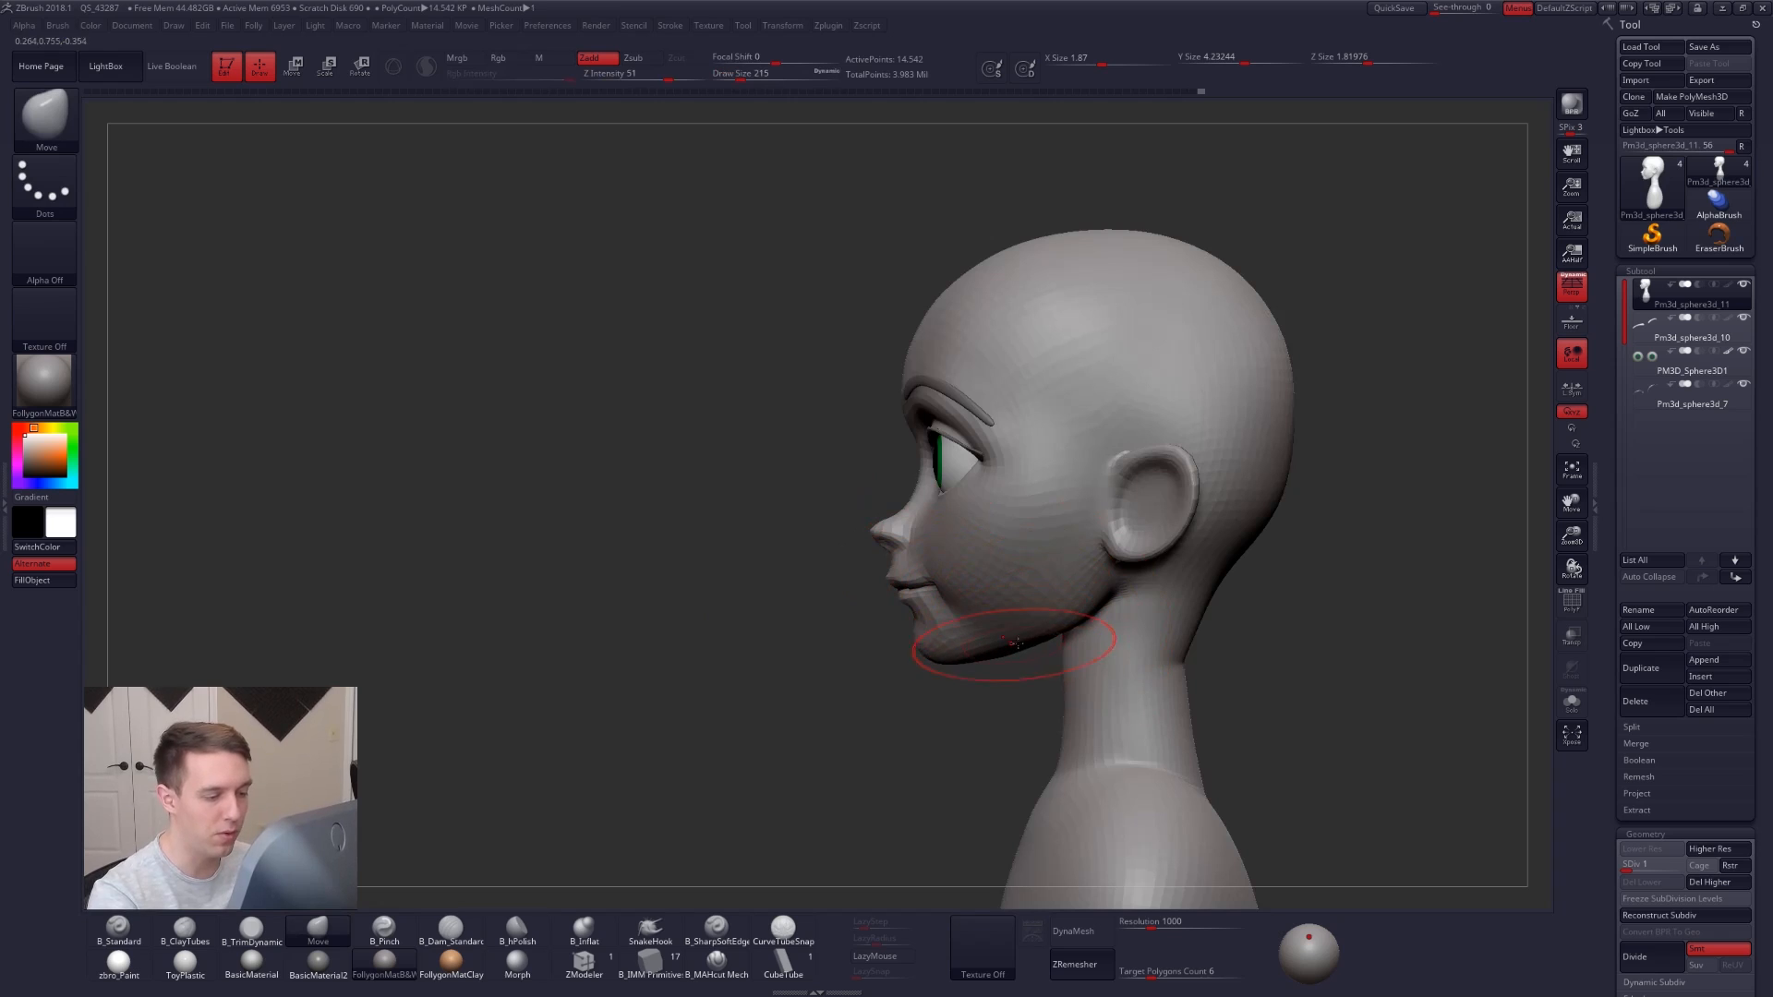
{"action": "key", "text": "space"}
{"action": "mouse_move", "coordinate": [1004, 642]}
{"action": "left_mouse_down"}
{"action": "mouse_move", "coordinate": [1034, 639]}
{"action": "mouse_move", "coordinate": [928, 637]}
{"action": "left_mouse_up"}
Refine the jawline below the ear with the Move brush at draw size 170.
{"action": "key", "text": "space"}
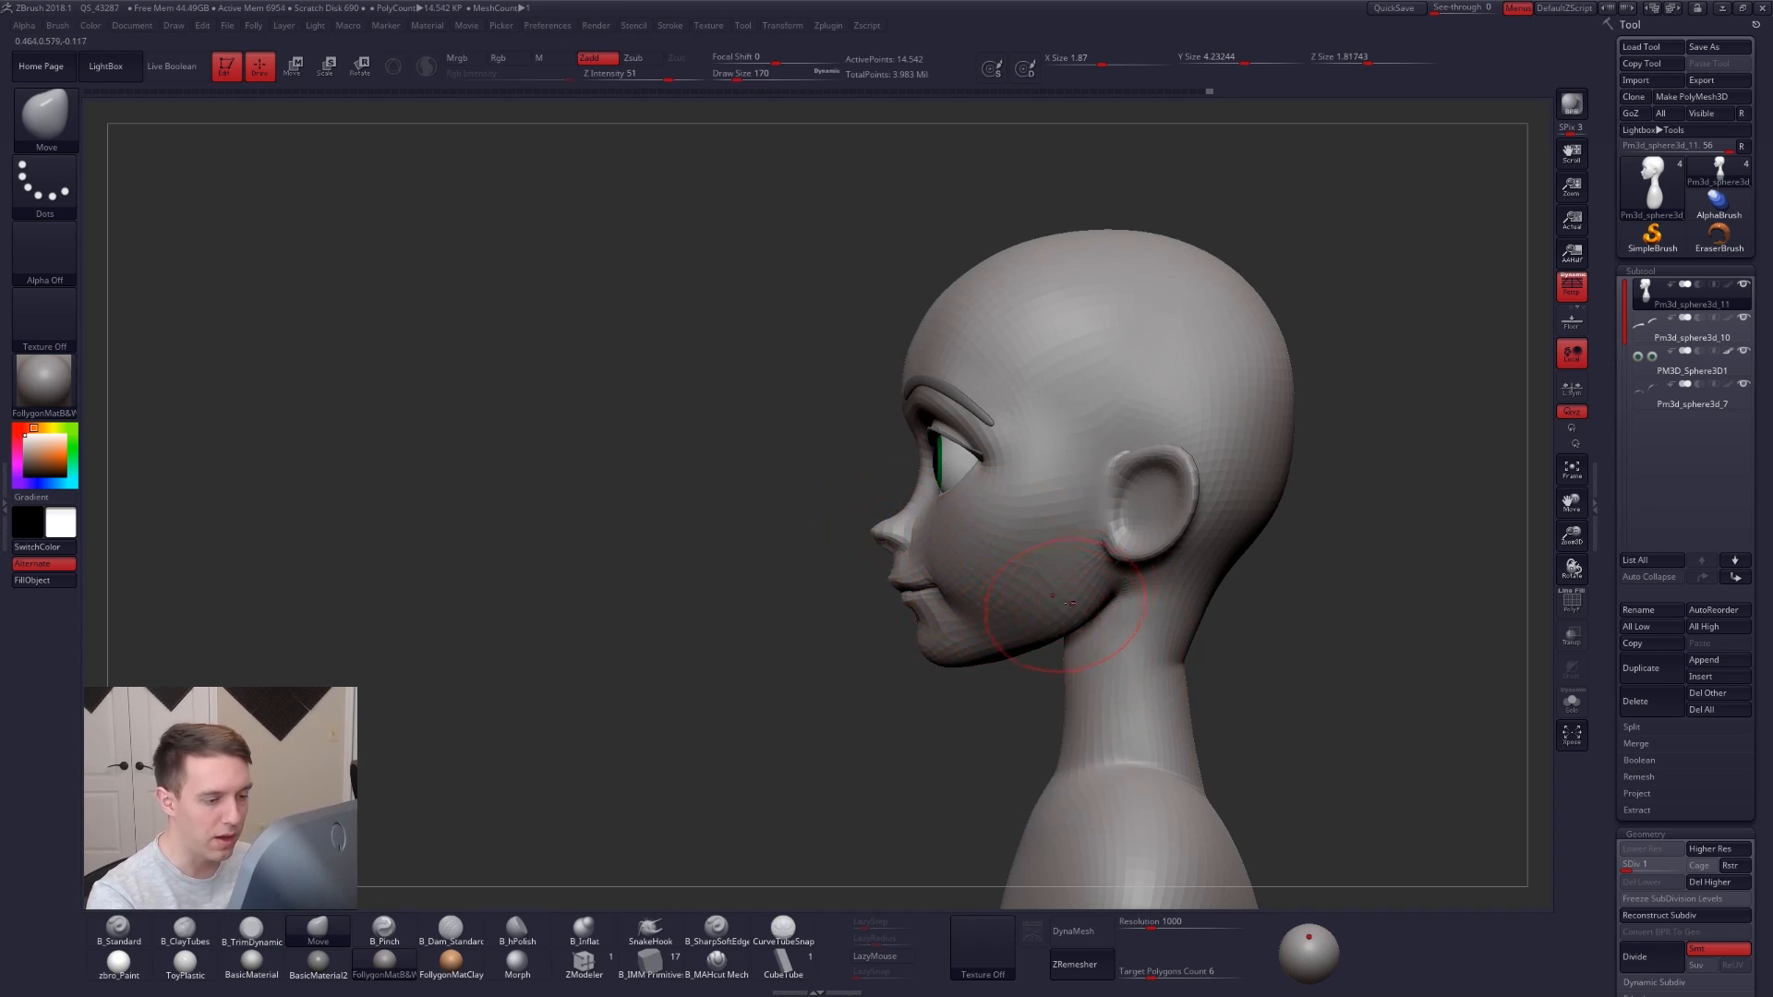
{"action": "right_click_drag", "start_coordinate": [1080, 577], "coordinate": [1027, 611], "text": "ctrl"}
{"action": "key", "text": "space"}
{"action": "mouse_move", "coordinate": [1021, 637]}
{"action": "left_mouse_down"}
{"action": "mouse_move", "coordinate": [1065, 632]}
{"action": "mouse_move", "coordinate": [1027, 617]}
{"action": "left_mouse_up"}
Adjust the sides of the head around the ears with the Move brush at draw sizes 381, 227 and 170.
{"action": "key", "text": "space"}
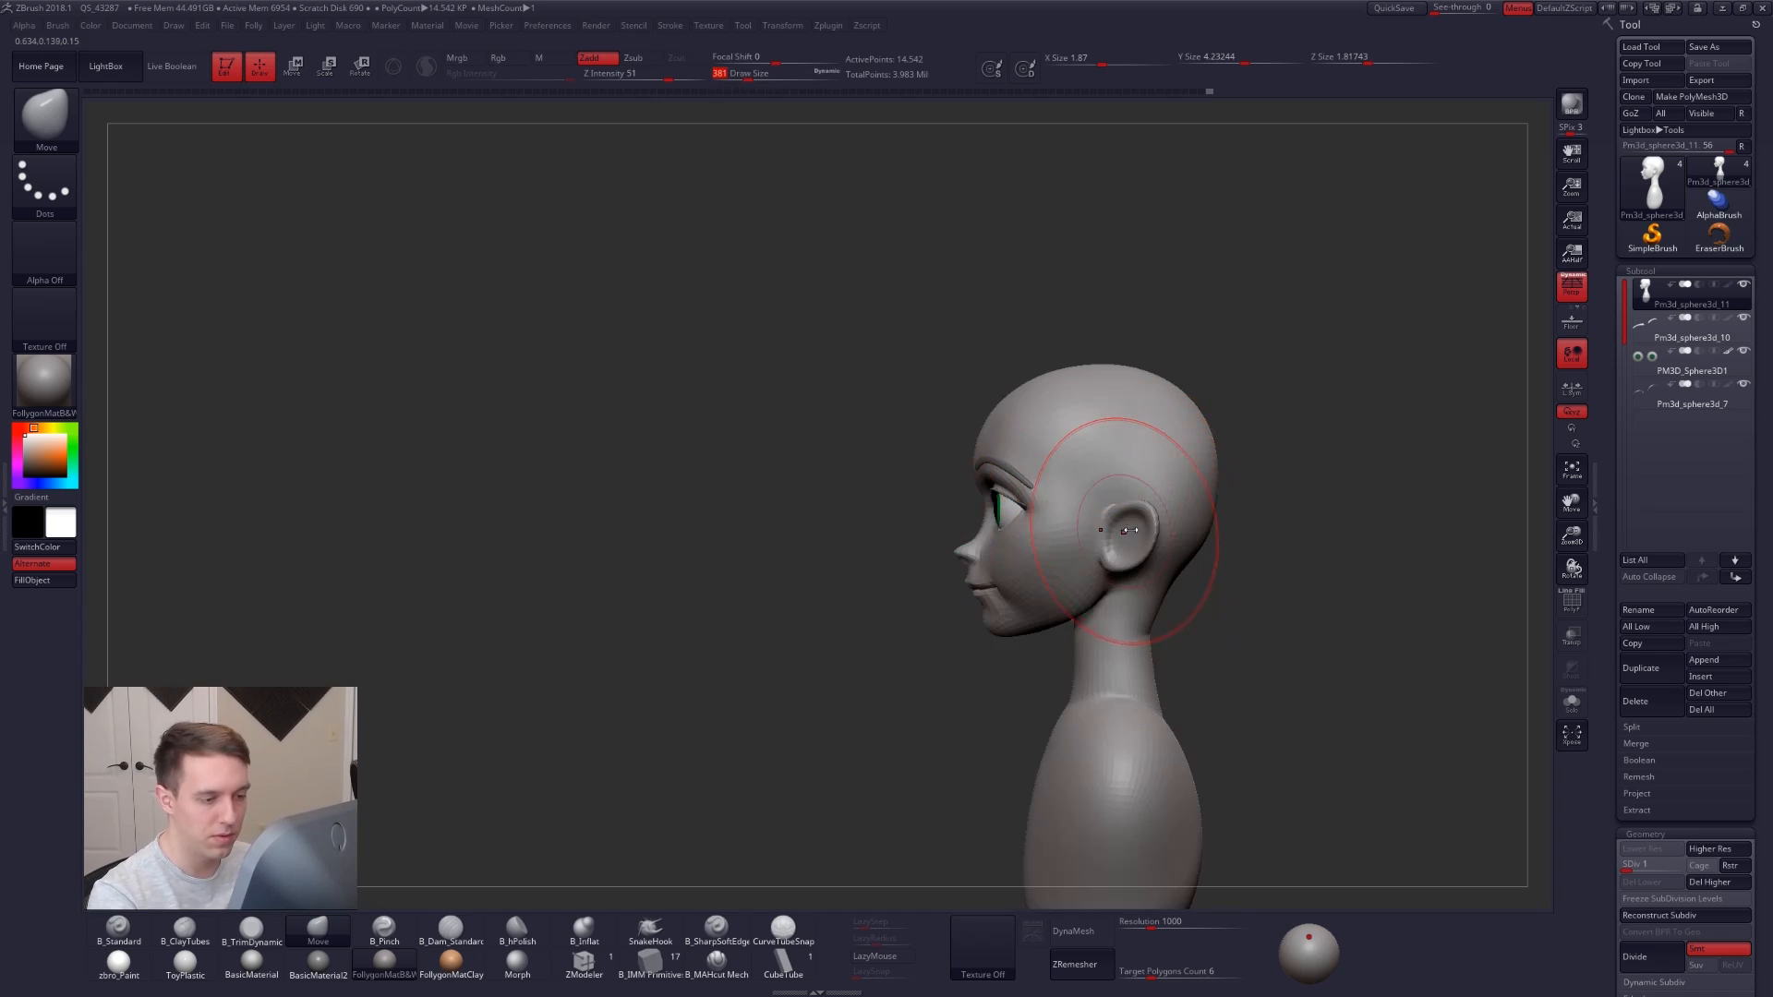
{"action": "left_click_drag", "start_coordinate": [1114, 532], "coordinate": [1117, 543]}
{"action": "right_click_drag", "start_coordinate": [1062, 543], "coordinate": [1153, 541]}
{"action": "key", "text": "space"}
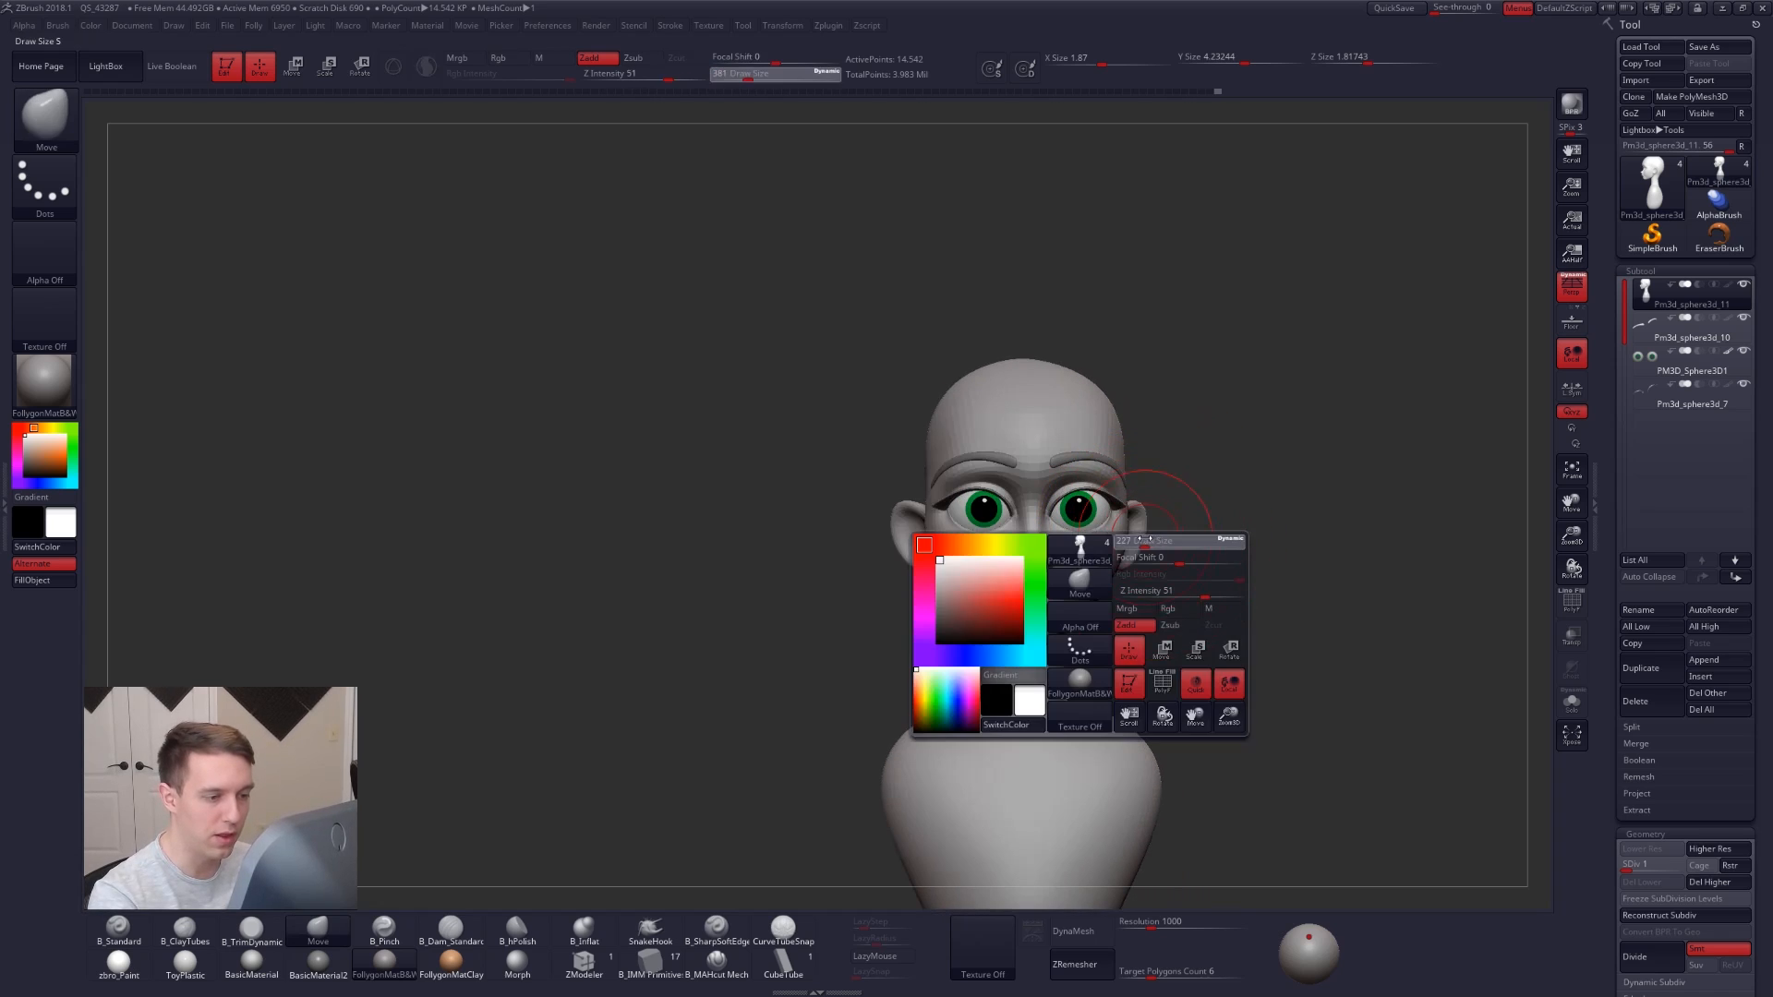
{"action": "left_click_drag", "start_coordinate": [1138, 586], "coordinate": [1113, 585]}
{"action": "mouse_move", "coordinate": [1116, 549]}
{"action": "right_mouse_down", "text": "alt"}
{"action": "mouse_move", "coordinate": [1008, 545]}
{"action": "mouse_move", "coordinate": [1011, 529]}
{"action": "mouse_move", "coordinate": [1027, 556]}
{"action": "right_mouse_up", "text": "alt"}
{"action": "key", "text": "space"}
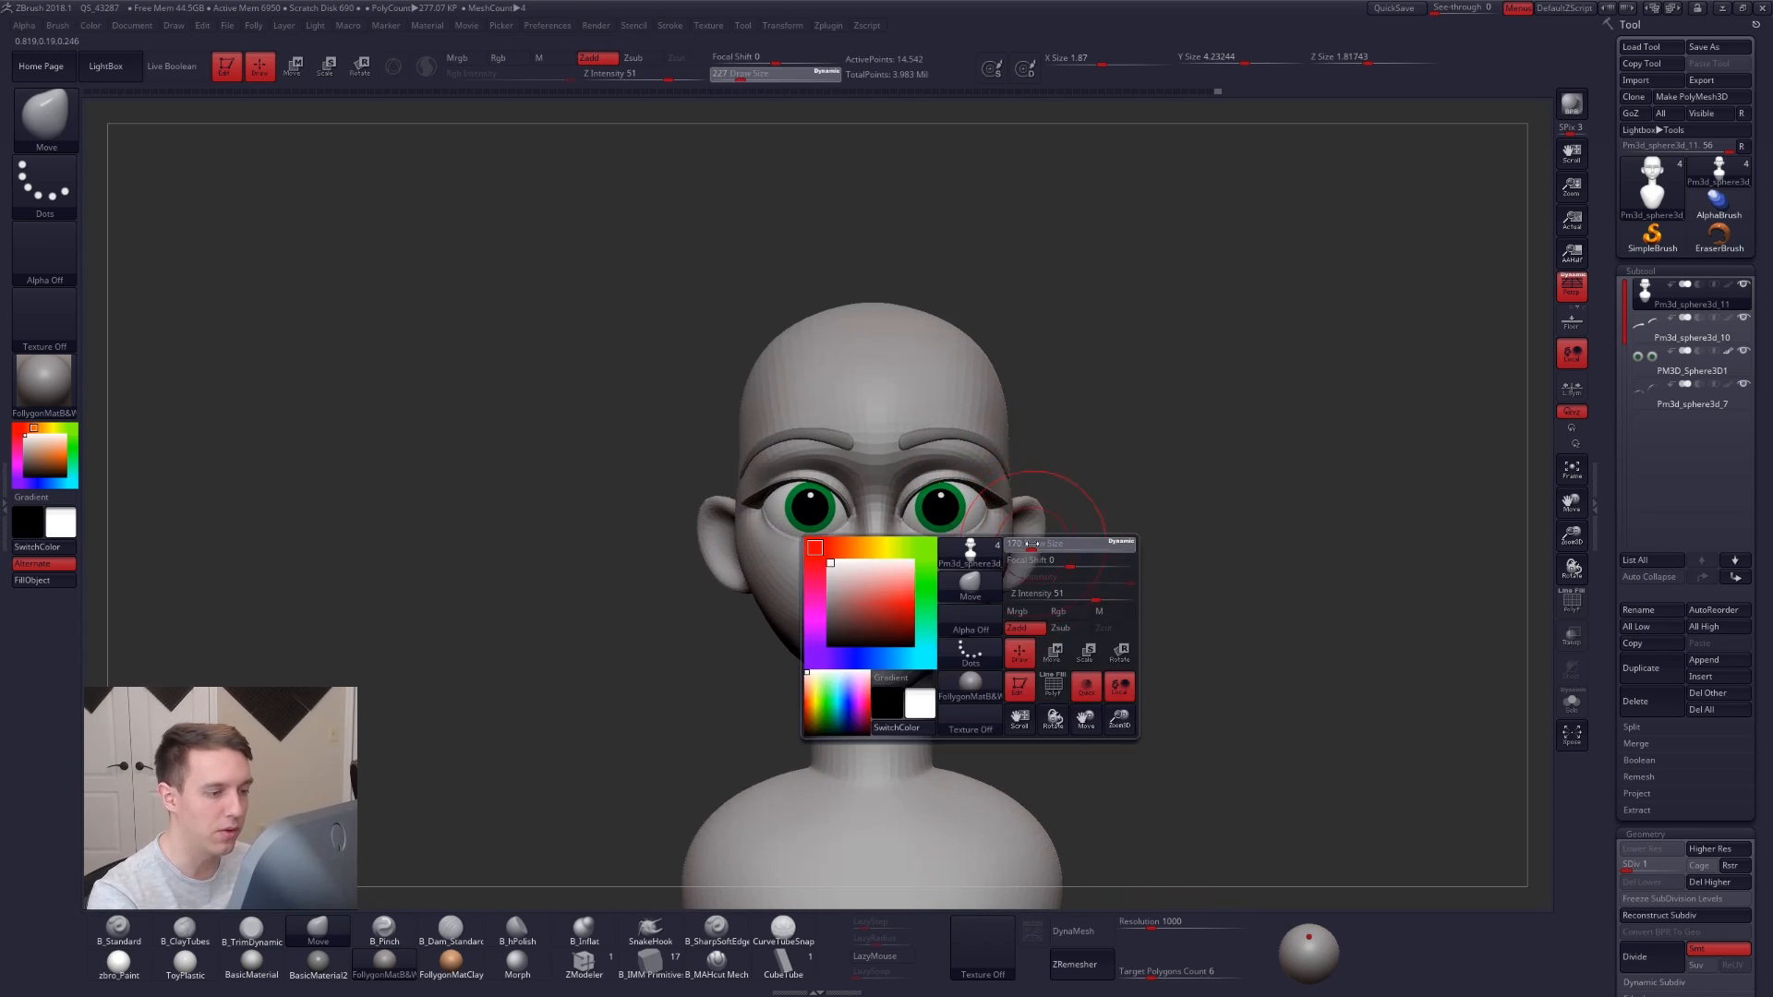
{"action": "left_click_drag", "start_coordinate": [1036, 588], "coordinate": [1020, 587]}
{"action": "mouse_move", "coordinate": [1036, 552]}
{"action": "right_mouse_down"}
{"action": "mouse_move", "coordinate": [986, 551]}
{"action": "mouse_move", "coordinate": [933, 504]}
{"action": "right_mouse_up"}
Flatten the cheek between the eye and the ear with B_TrimDynamic at draw size 104.
{"action": "key", "text": "b"}
{"action": "key", "text": "t"}
{"action": "key", "text": "d"}
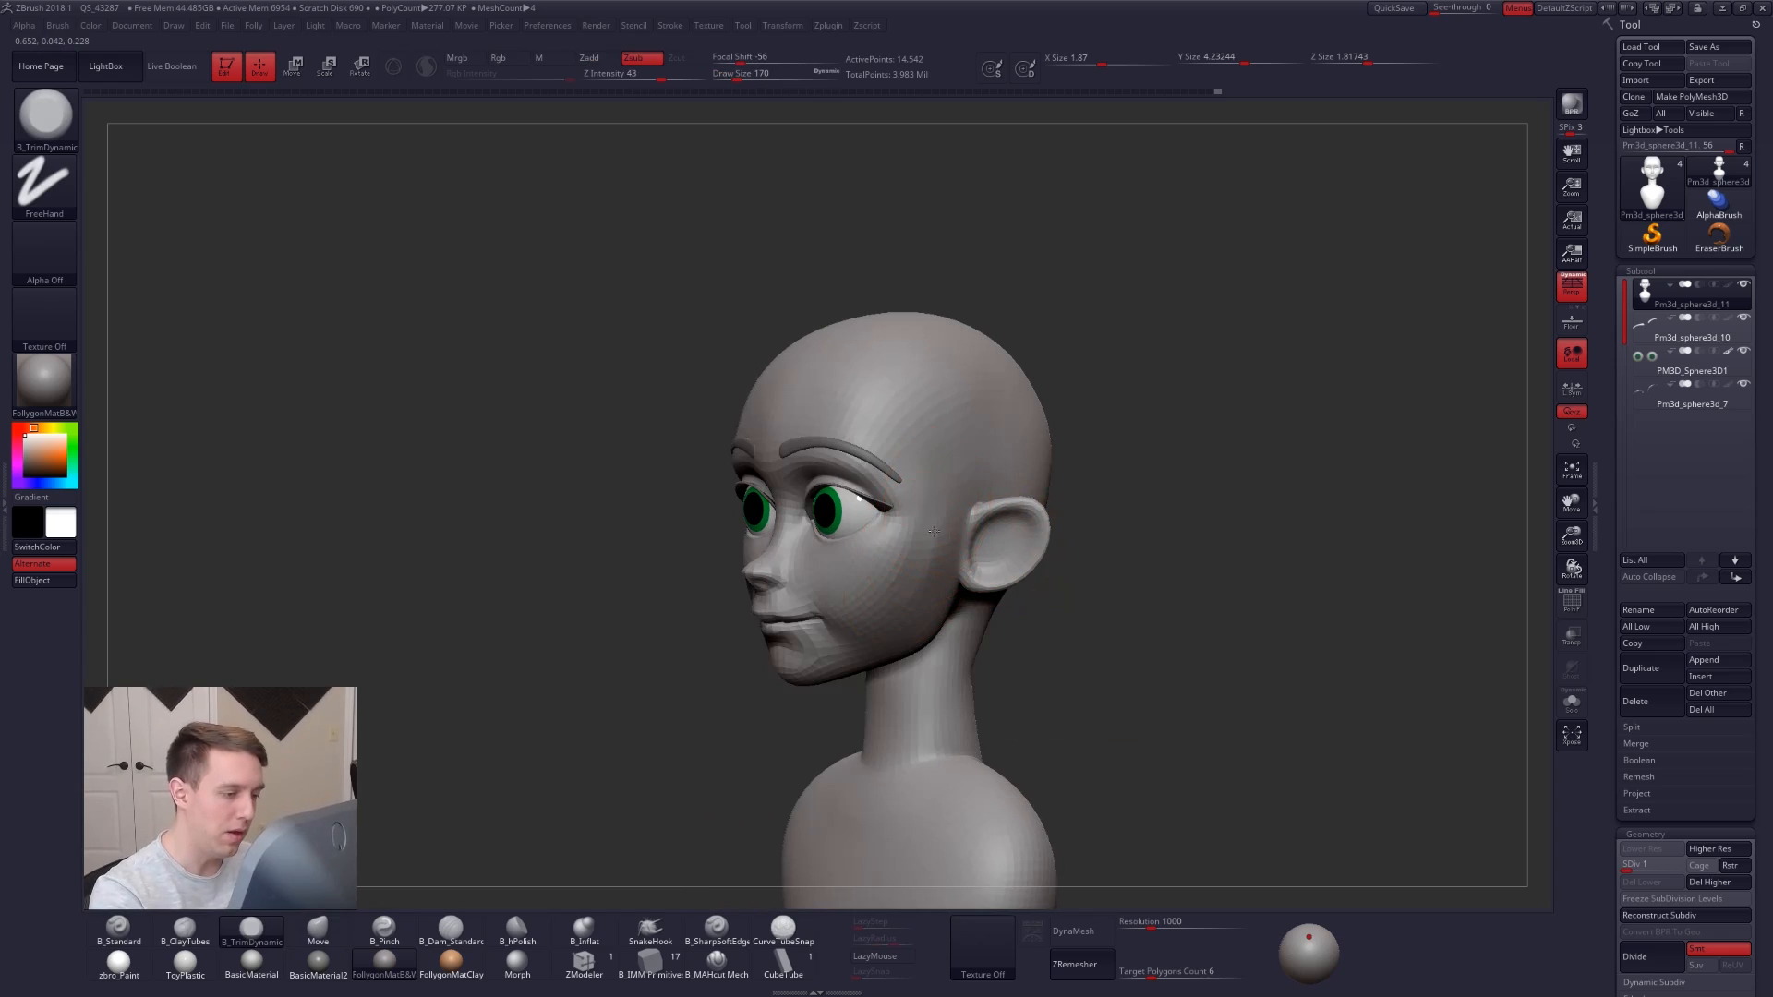
{"action": "mouse_move", "coordinate": [914, 616]}
{"action": "right_mouse_down"}
{"action": "mouse_move", "coordinate": [931, 524]}
{"action": "mouse_move", "coordinate": [954, 562]}
{"action": "right_mouse_up"}
{"action": "key", "text": "space"}
{"action": "left_click_drag", "start_coordinate": [955, 565], "coordinate": [942, 565]}
{"action": "right_click_drag", "start_coordinate": [944, 556], "coordinate": [894, 549]}
{"action": "right_click_drag", "start_coordinate": [944, 528], "coordinate": [953, 552], "text": "ctrl"}
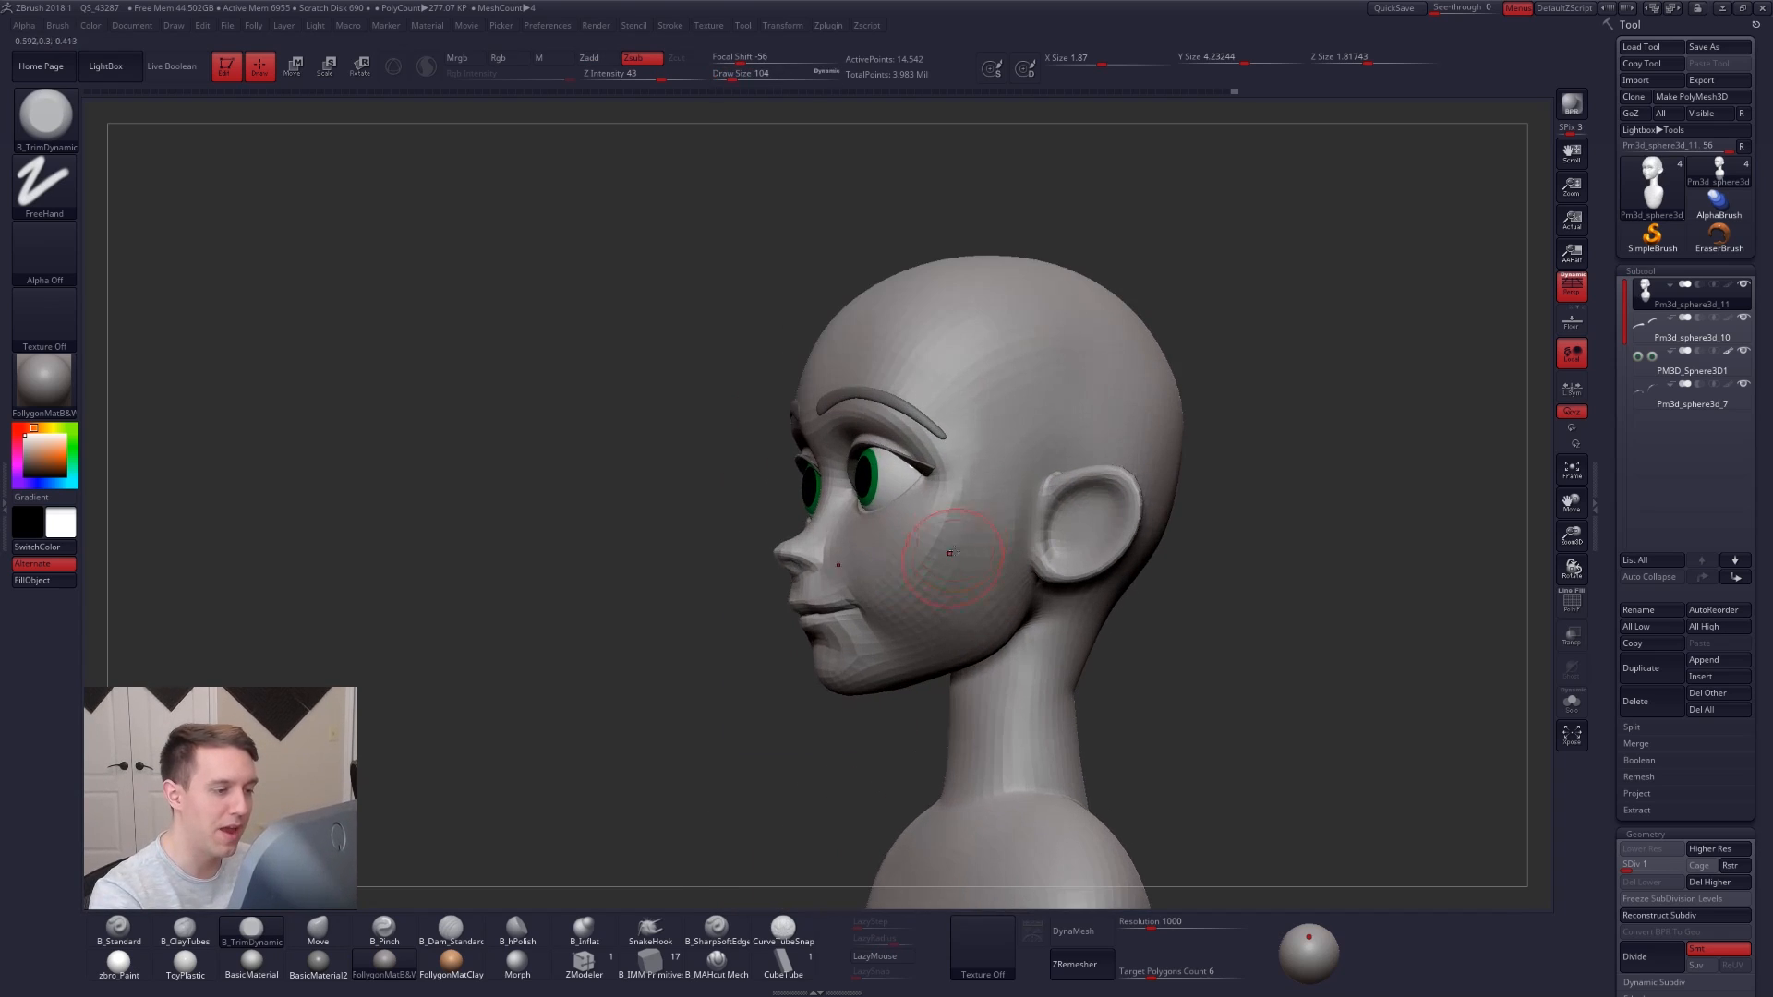
{"action": "mouse_move", "coordinate": [975, 462]}
{"action": "left_mouse_down", "text": "shift"}
{"action": "mouse_move", "coordinate": [995, 480]}
{"action": "mouse_move", "coordinate": [970, 527]}
{"action": "left_mouse_up", "text": "shift"}
{"action": "mouse_move", "coordinate": [942, 573]}
{"action": "right_mouse_down", "text": "shift"}
{"action": "mouse_move", "coordinate": [987, 601]}
{"action": "mouse_move", "coordinate": [1055, 593]}
{"action": "right_mouse_up", "text": "shift"}
Raise the head to subdivision level 4 and view the whole bust from the front.
{"action": "key", "text": "d"}
{"action": "key", "text": "d"}
{"action": "key", "text": "d"}
{"action": "right_click_drag", "start_coordinate": [1186, 778], "coordinate": [1168, 690], "text": "alt"}
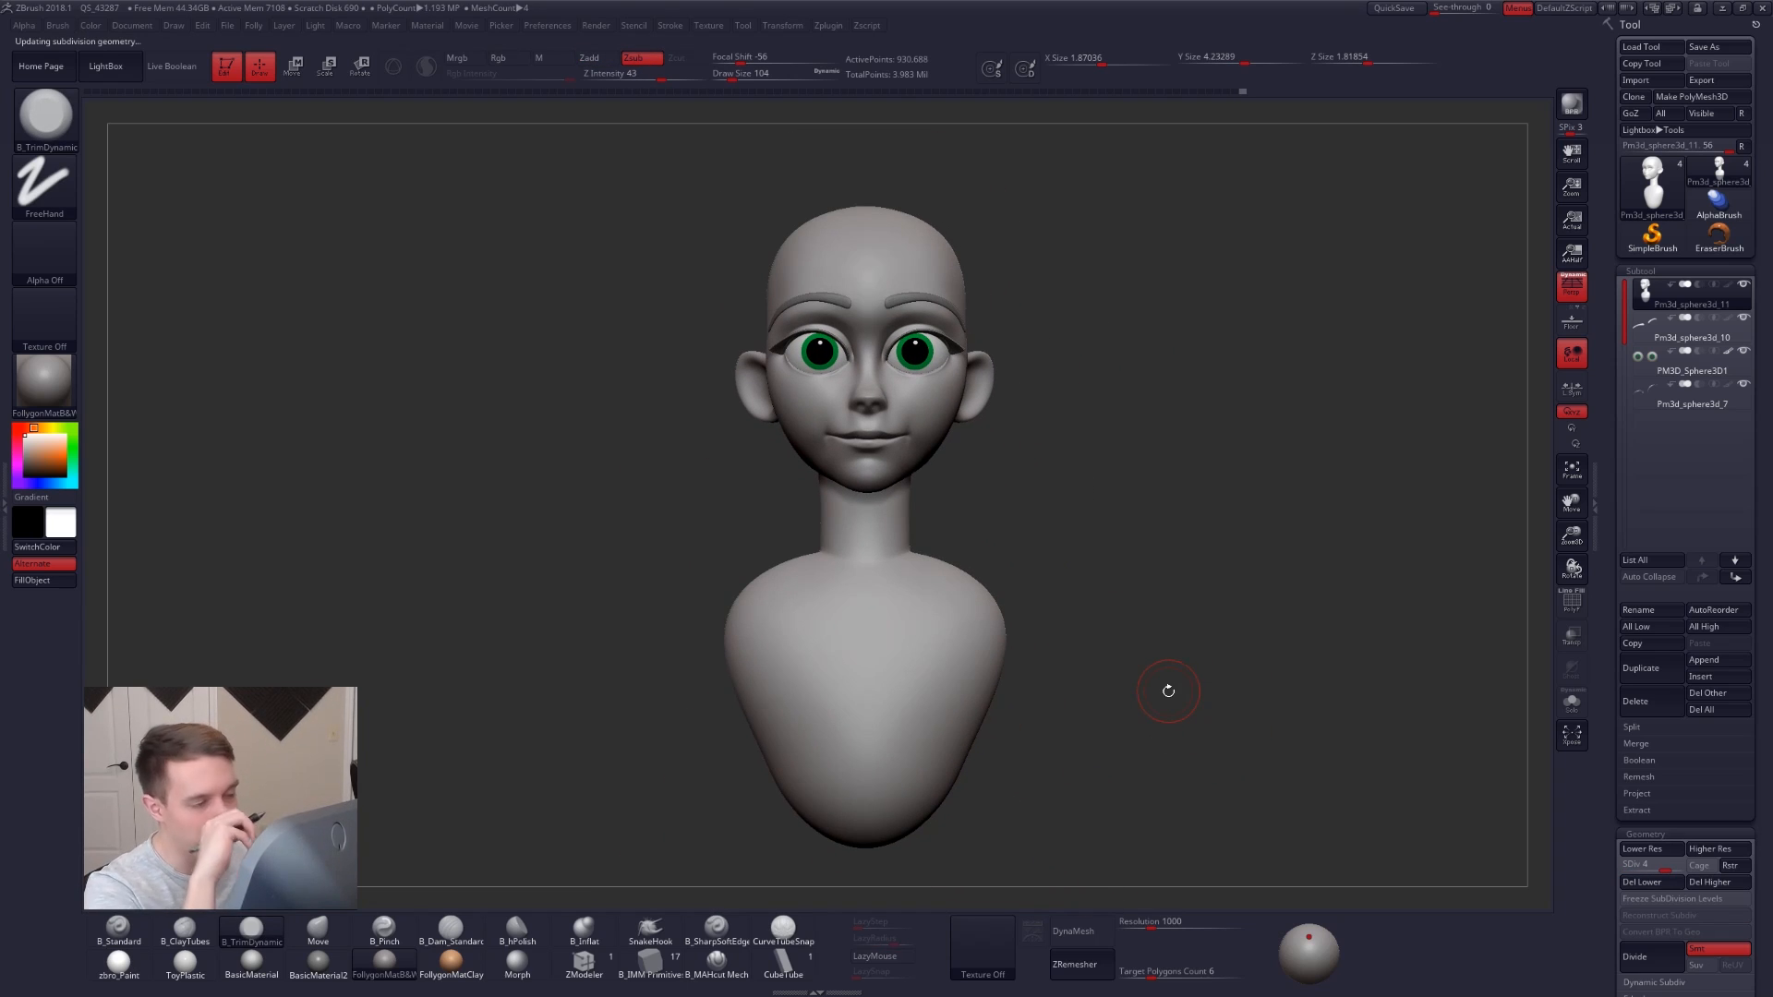